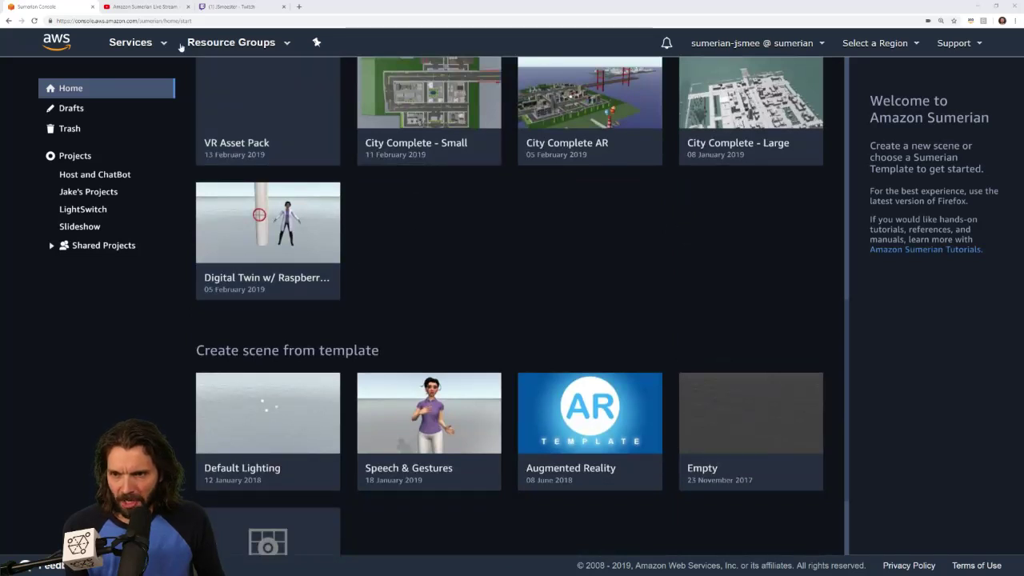
{"action": "left_click", "coordinate": [160, 8]}
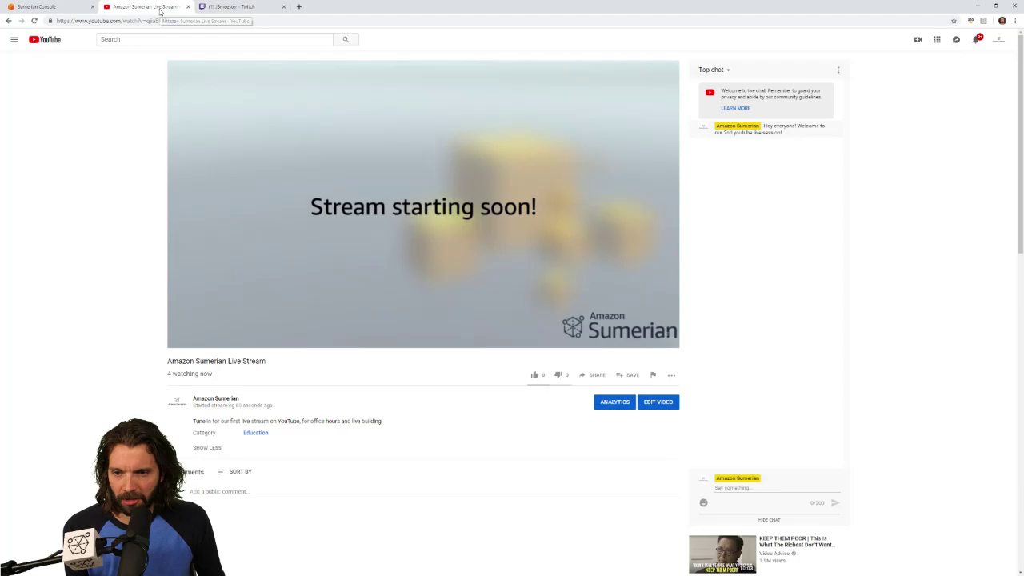
{"action": "left_click", "coordinate": [235, 8]}
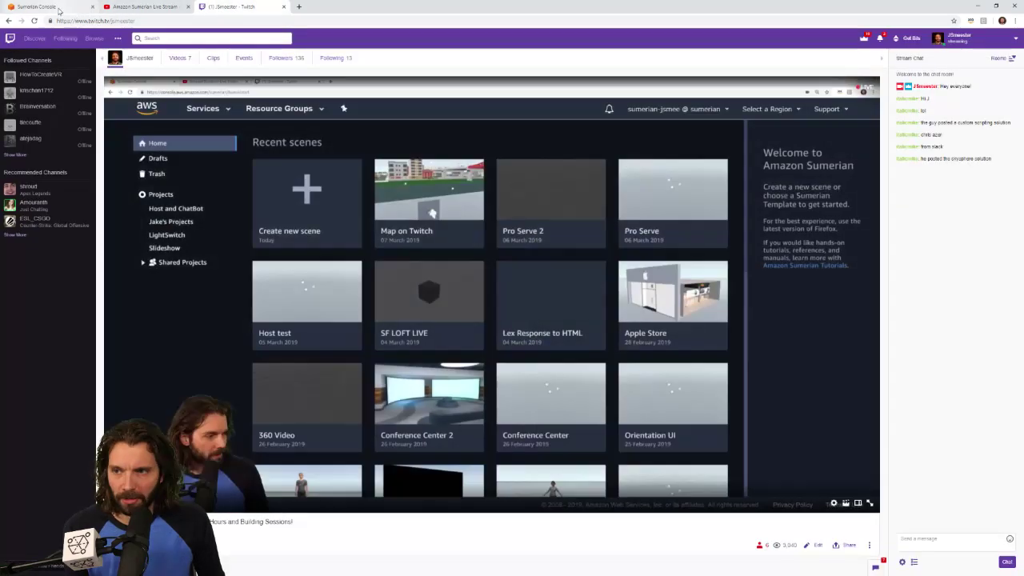
{"action": "left_click", "coordinate": [40, 6]}
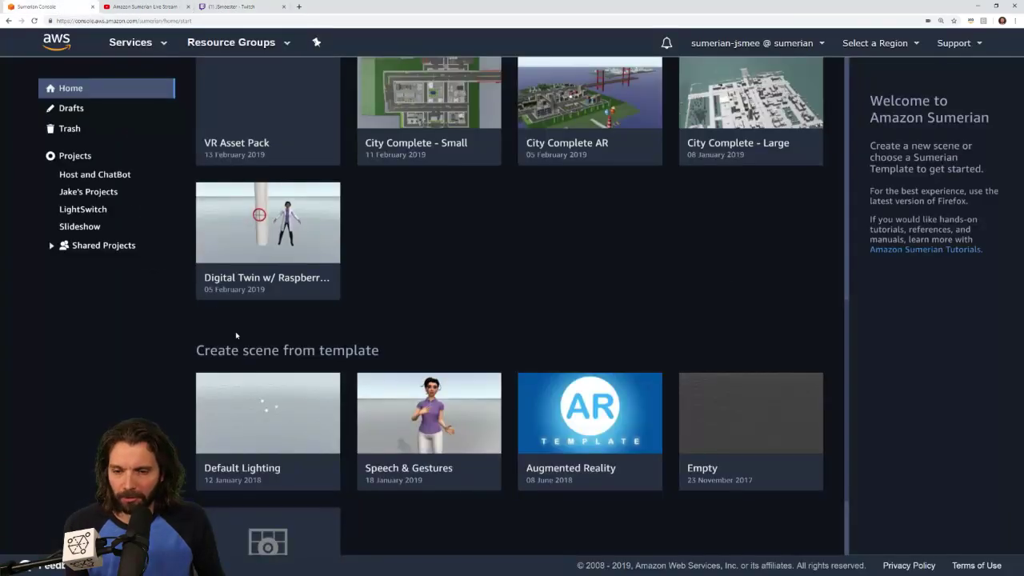
Step: Create a new scene named "Skysphere QA"
{"action": "scroll", "coordinate": [291, 222], "scroll_direction": "up", "scroll_amount": 10}
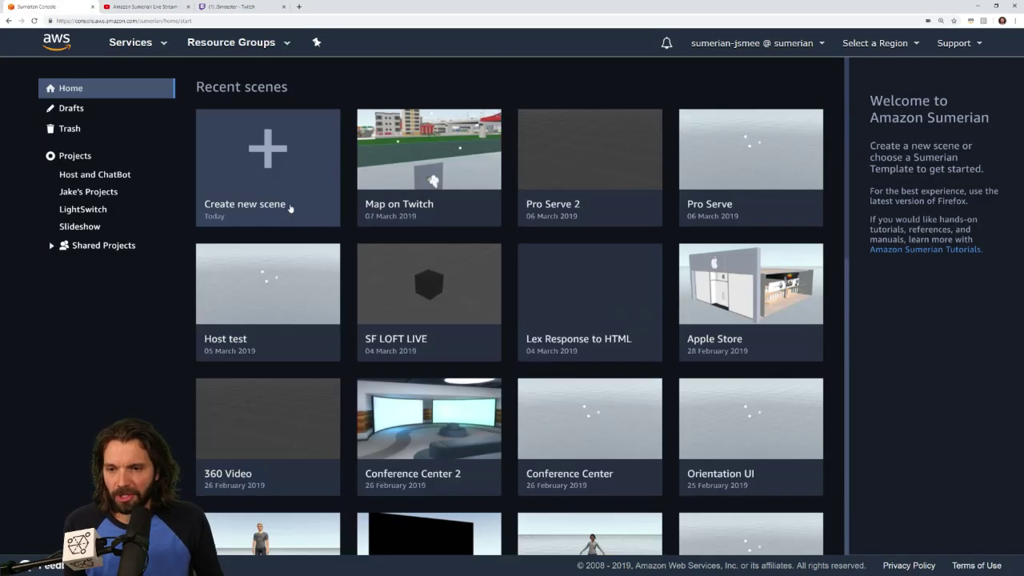
{"action": "left_click", "coordinate": [270, 158]}
{"action": "type", "text": "Skyphere QA"}
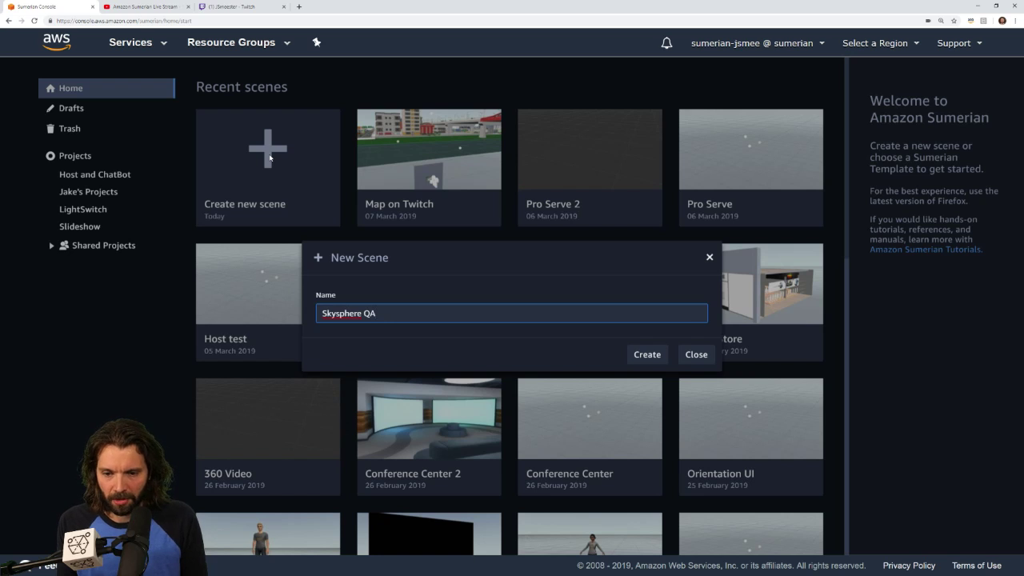
{"action": "left_click", "coordinate": [647, 355]}
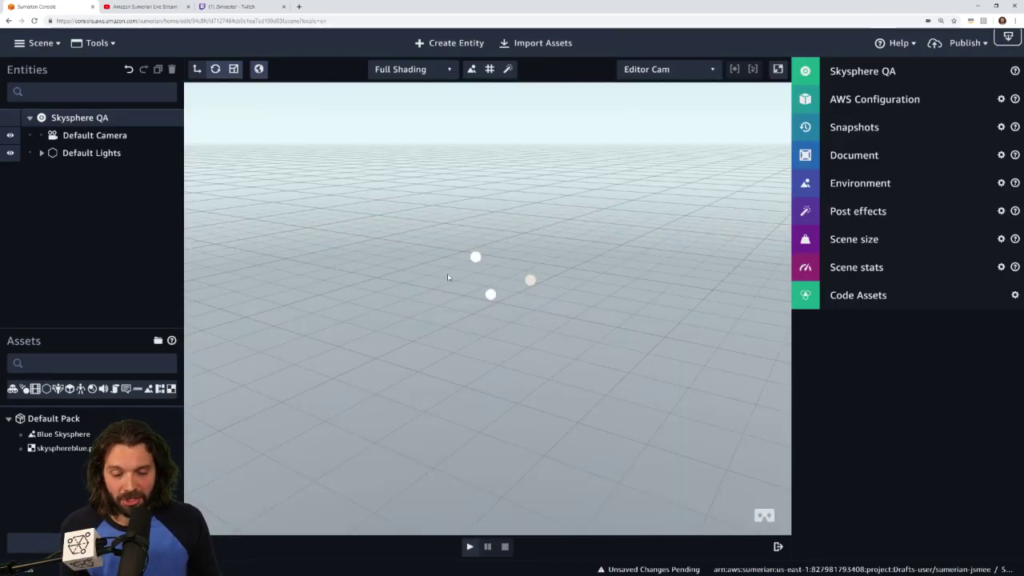
Step: Import the Skybox_Urban_GasworksPipes pack from the asset library and enlarge the space for the scene's asset list
{"action": "right_click_drag", "start_coordinate": [616, 467], "coordinate": [557, 441]}
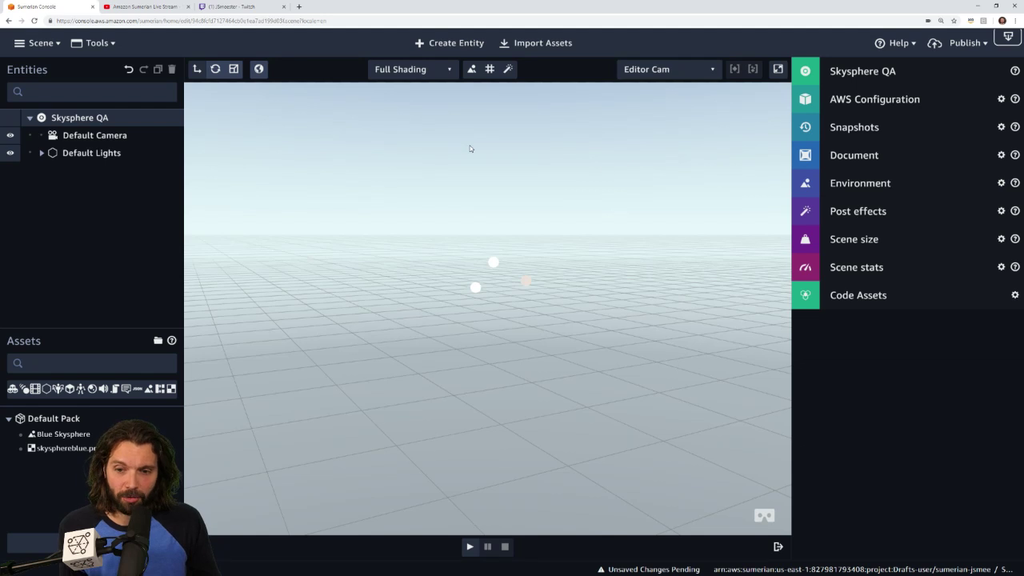
{"action": "right_click_drag", "start_coordinate": [600, 283], "coordinate": [453, 280]}
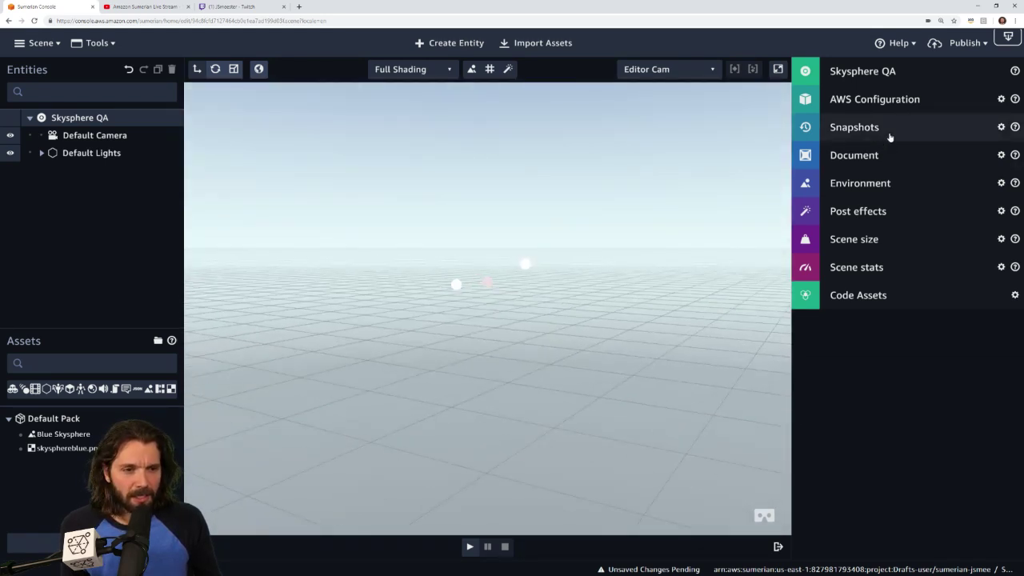
{"action": "left_click", "coordinate": [540, 46]}
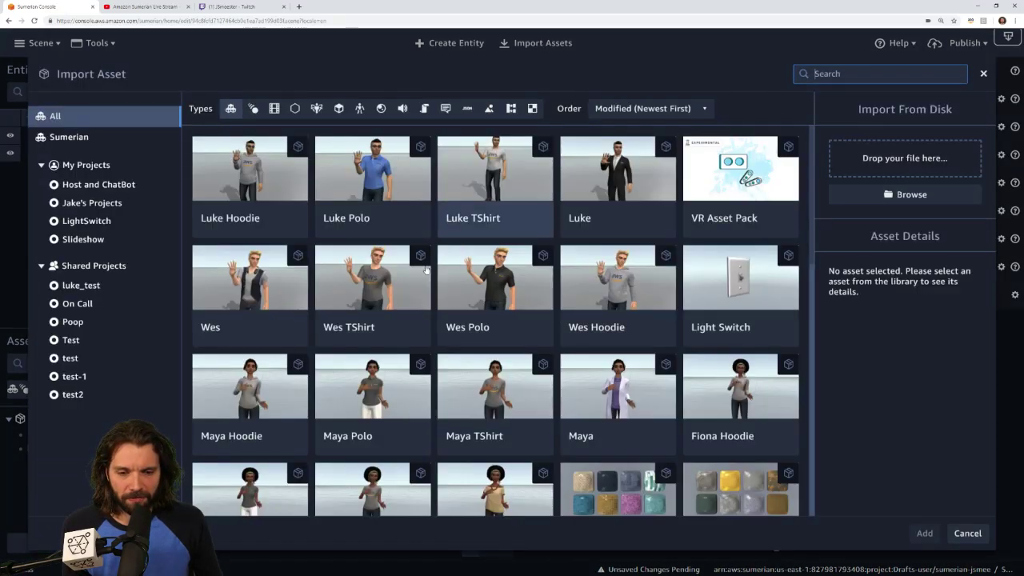
{"action": "scroll", "coordinate": [416, 269], "scroll_direction": "down", "scroll_amount": 6}
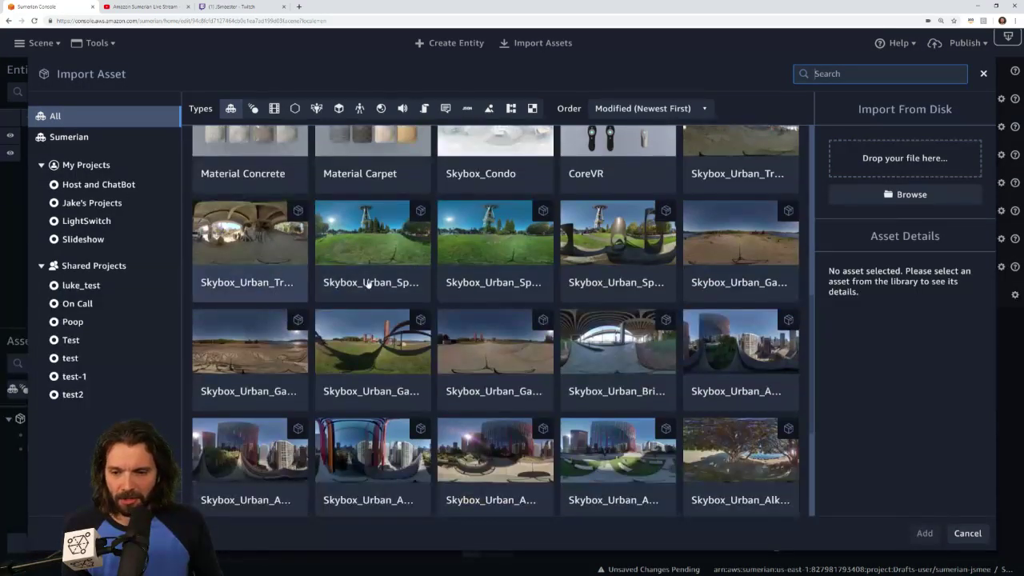
{"action": "left_click", "coordinate": [384, 352]}
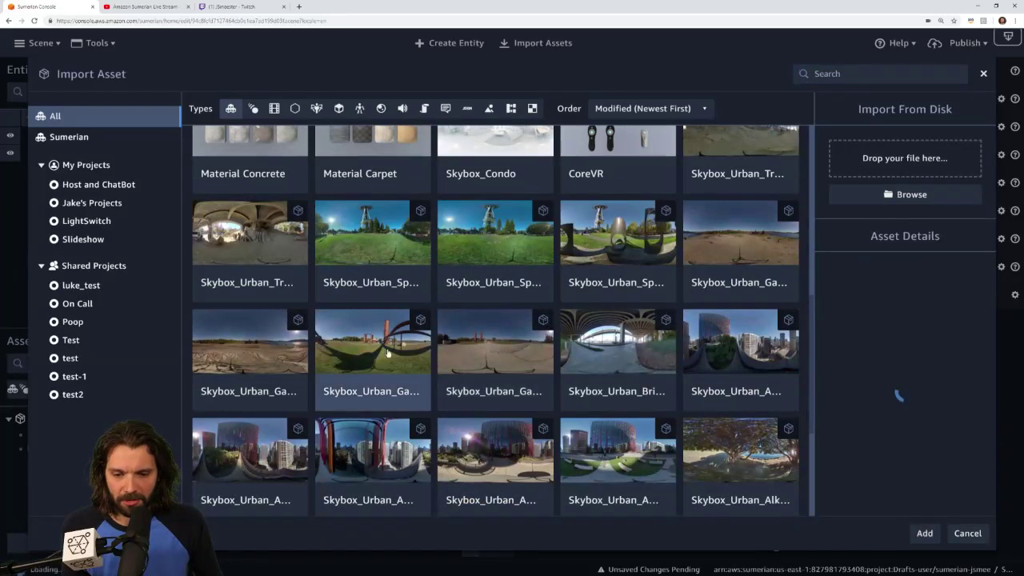
{"action": "left_click", "coordinate": [925, 534]}
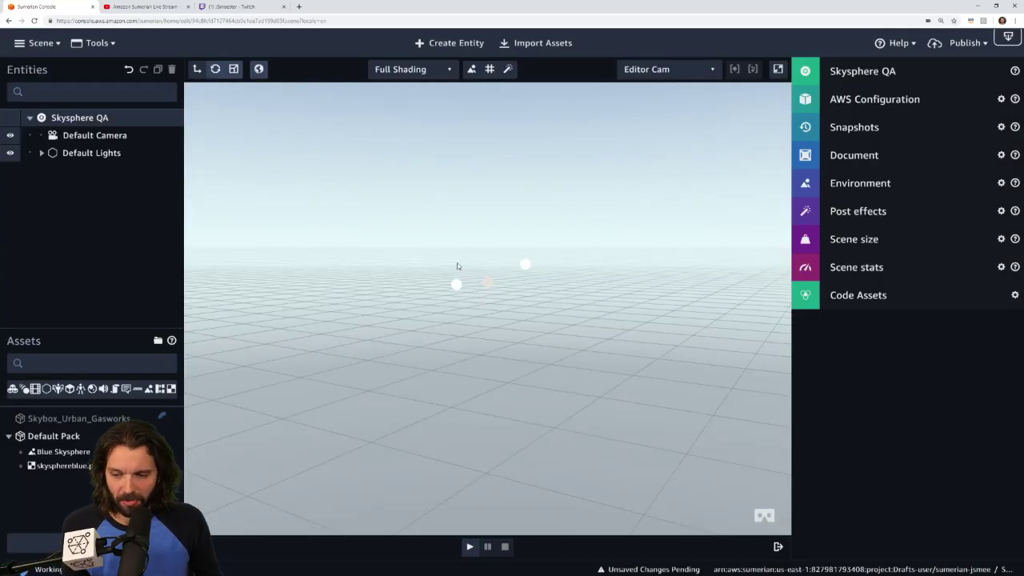
{"action": "left_click_drag", "start_coordinate": [99, 327], "coordinate": [117, 240]}
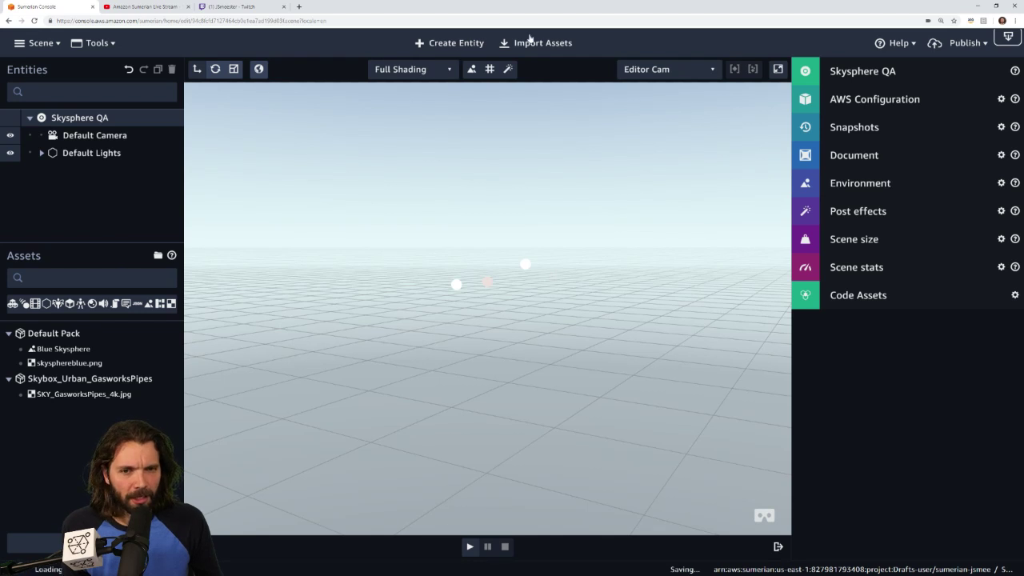
Step: Try SKY_GasworksPipes_4k.jpg as the texture of the Blue Skysphere skybox, look around the scene, and undo the texture change
{"action": "left_click", "coordinate": [879, 181]}
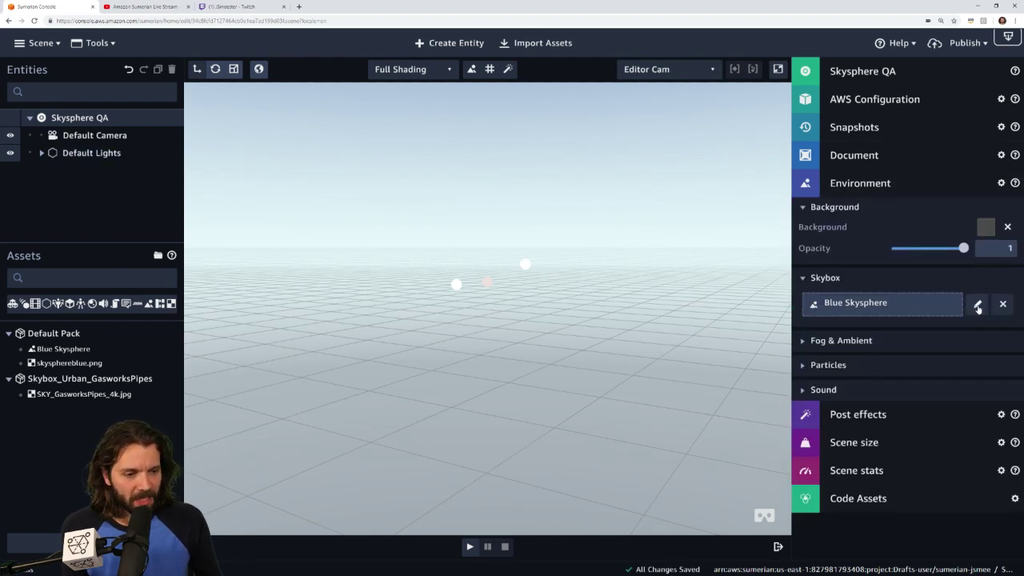
{"action": "left_click", "coordinate": [978, 306]}
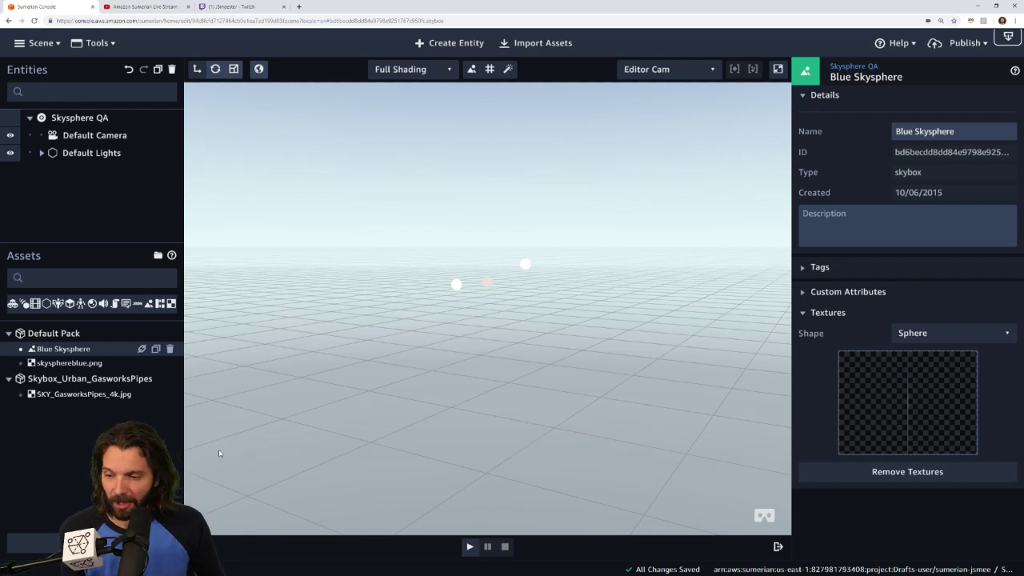
{"action": "left_click_drag", "start_coordinate": [68, 397], "coordinate": [920, 402]}
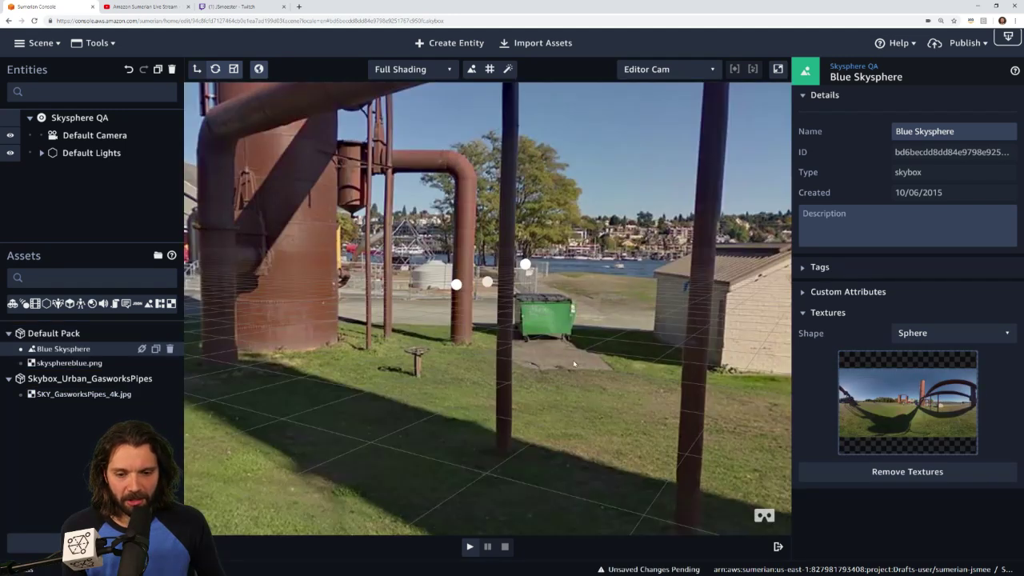
{"action": "right_click_drag", "start_coordinate": [574, 362], "coordinate": [265, 382]}
{"action": "right_click_drag", "start_coordinate": [594, 397], "coordinate": [434, 348]}
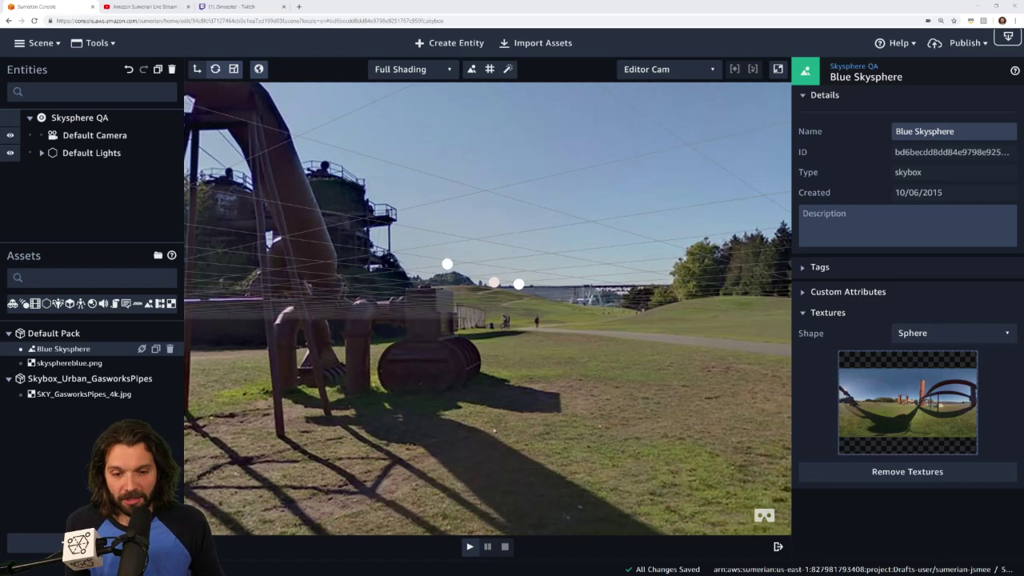
{"action": "left_click_drag", "start_coordinate": [674, 227], "coordinate": [549, 215]}
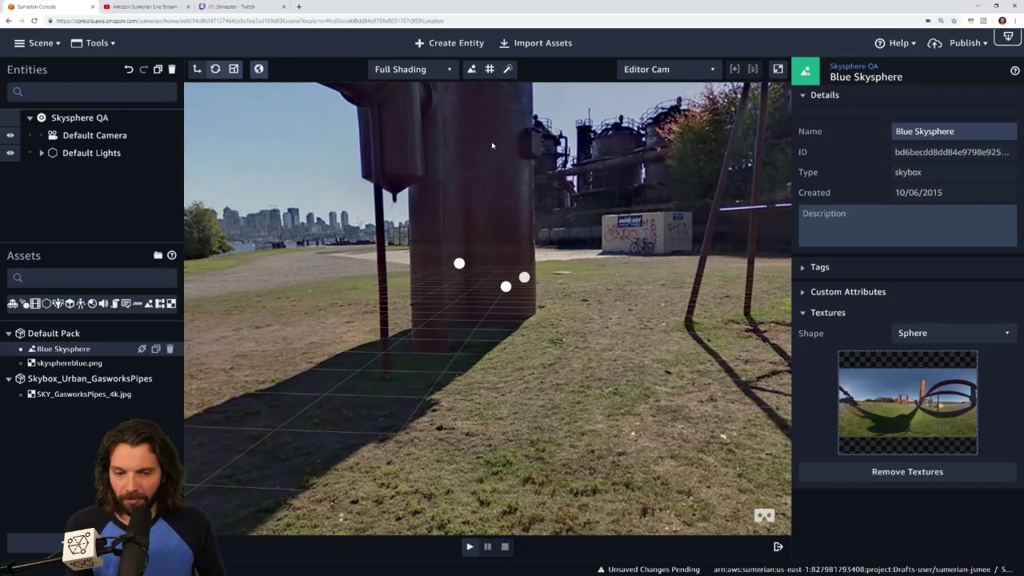
{"action": "mouse_move", "coordinate": [620, 284]}
{"action": "right_mouse_down"}
{"action": "mouse_move", "coordinate": [615, 254]}
{"action": "mouse_move", "coordinate": [603, 281]}
{"action": "right_mouse_up"}
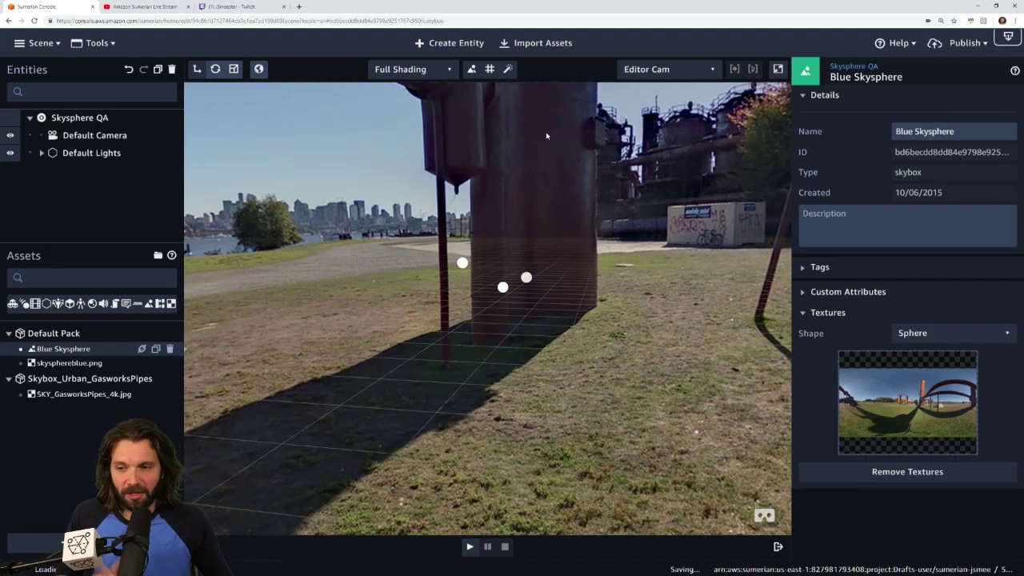
{"action": "left_click", "coordinate": [129, 70]}
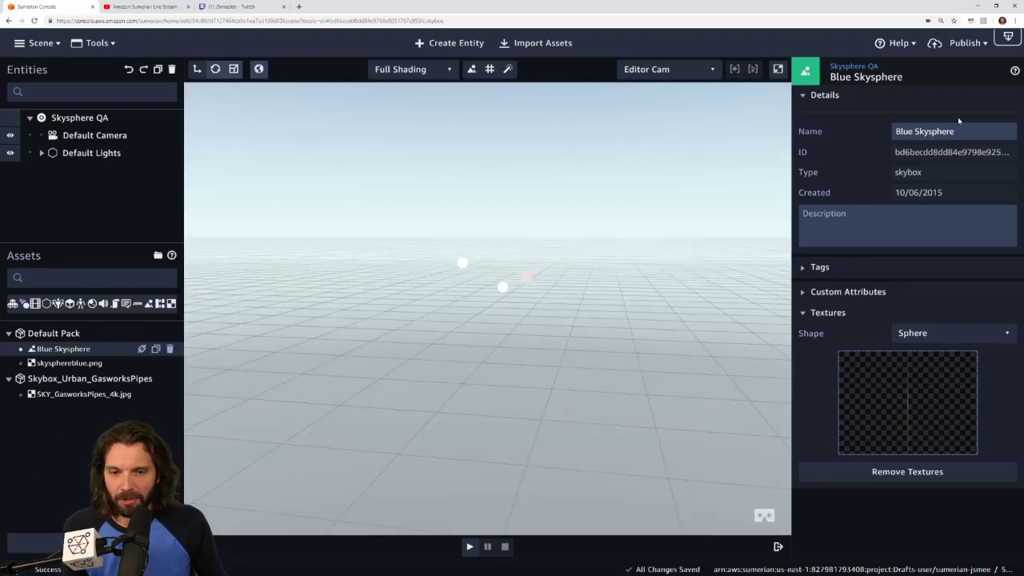
Step: Add a Sphere entity to the scene and scale it uniformly to 150
{"action": "left_click", "coordinate": [449, 44]}
{"action": "left_click", "coordinate": [555, 201]}
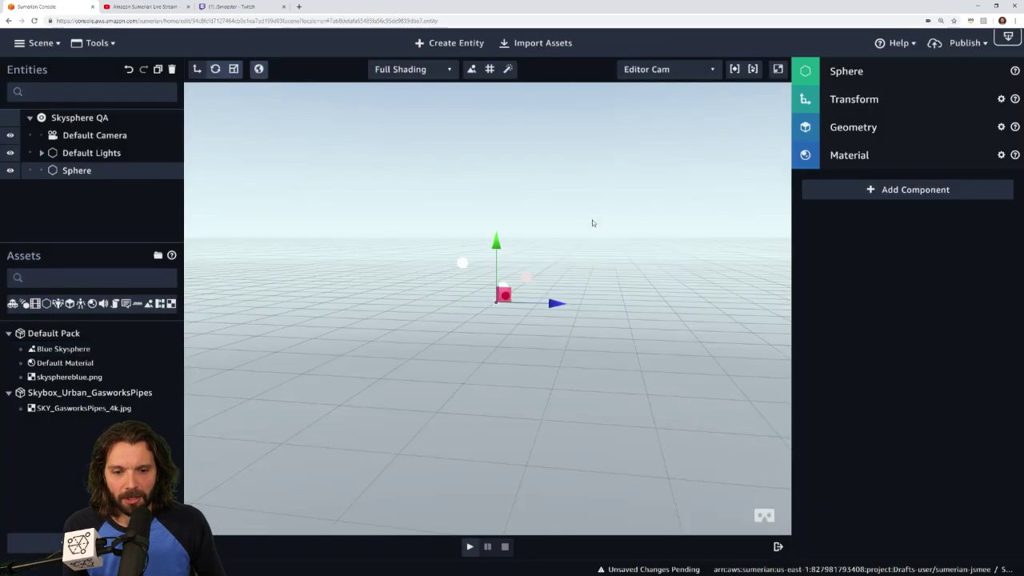
{"action": "left_click", "coordinate": [868, 98]}
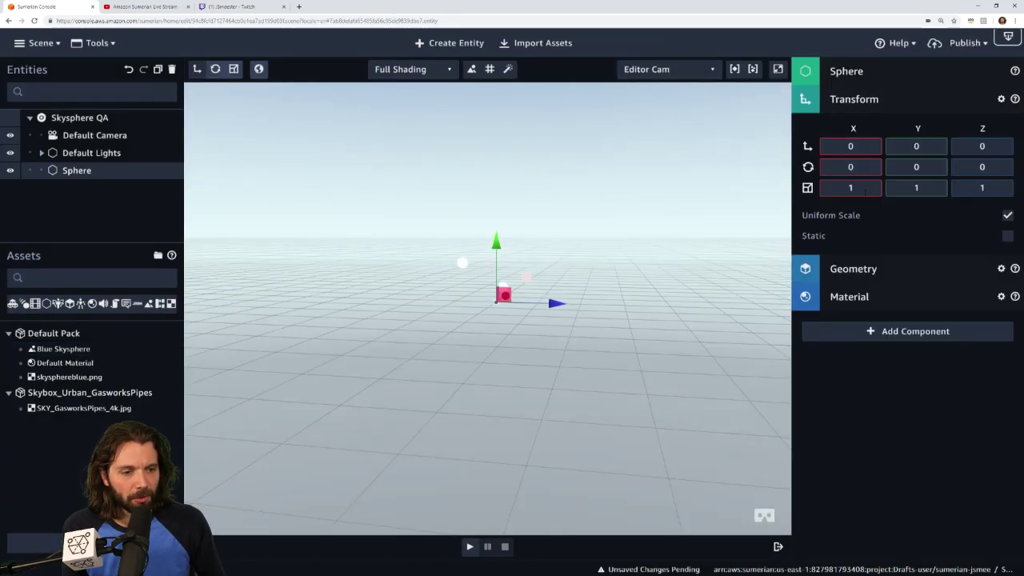
{"action": "left_click", "coordinate": [861, 189]}
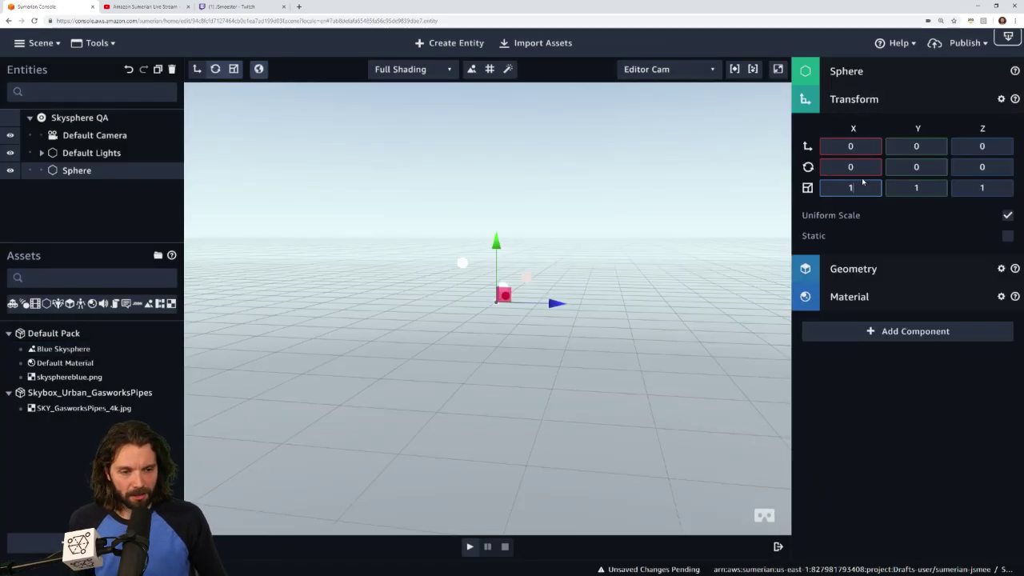
{"action": "type", "text": "00"}
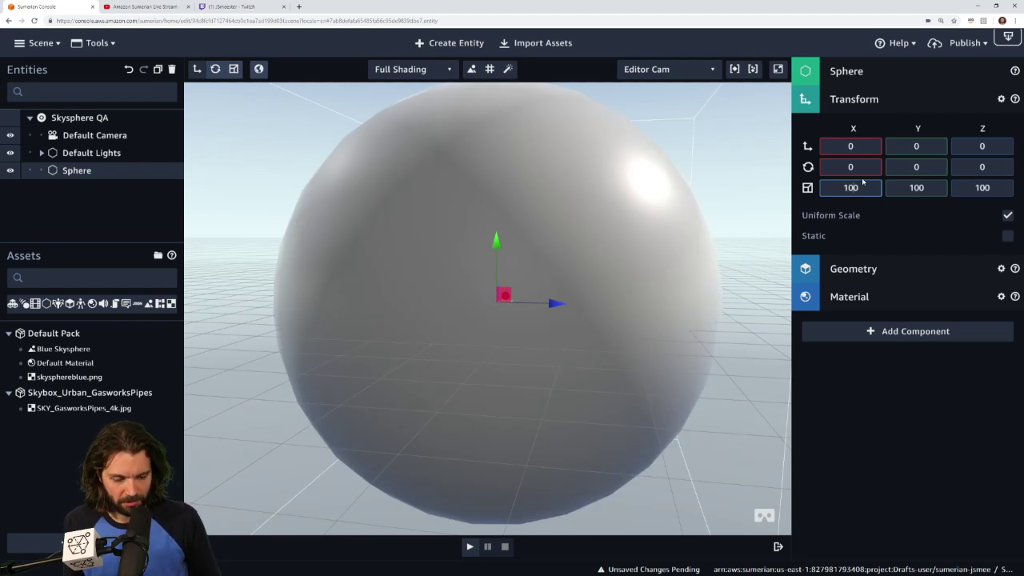
{"action": "key", "text": "BackSpace"}
{"action": "type", "text": "5"}
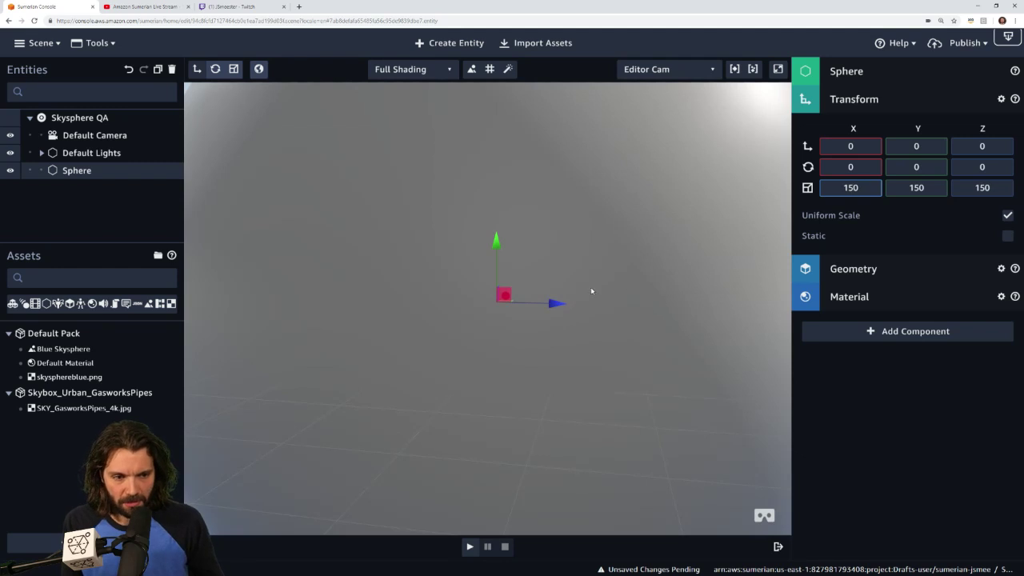
Step: Set the sphere material's cull face to Front so its surface renders from the inside
{"action": "scroll", "coordinate": [591, 290], "scroll_direction": "down", "scroll_amount": 3}
{"action": "scroll", "coordinate": [557, 277], "scroll_direction": "up", "scroll_amount": 8}
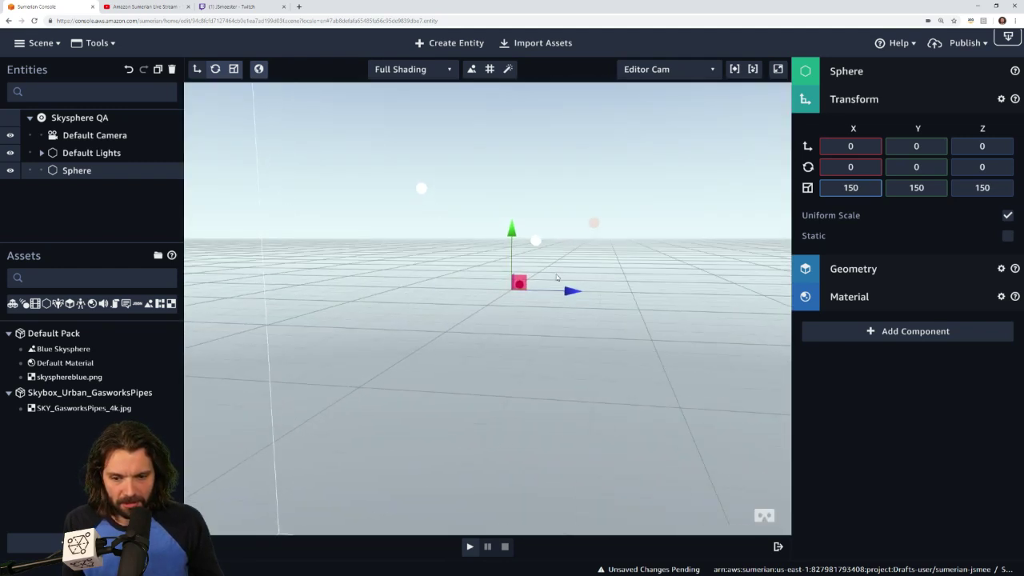
{"action": "left_click_drag", "start_coordinate": [559, 277], "coordinate": [389, 260]}
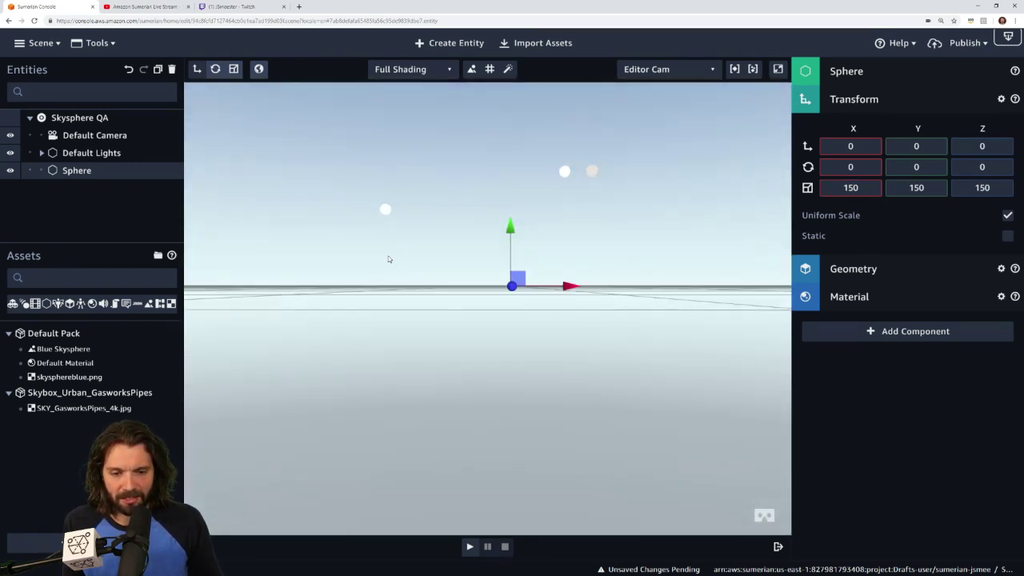
{"action": "left_click", "coordinate": [909, 312]}
{"action": "scroll", "coordinate": [907, 311], "scroll_direction": "down", "scroll_amount": 3}
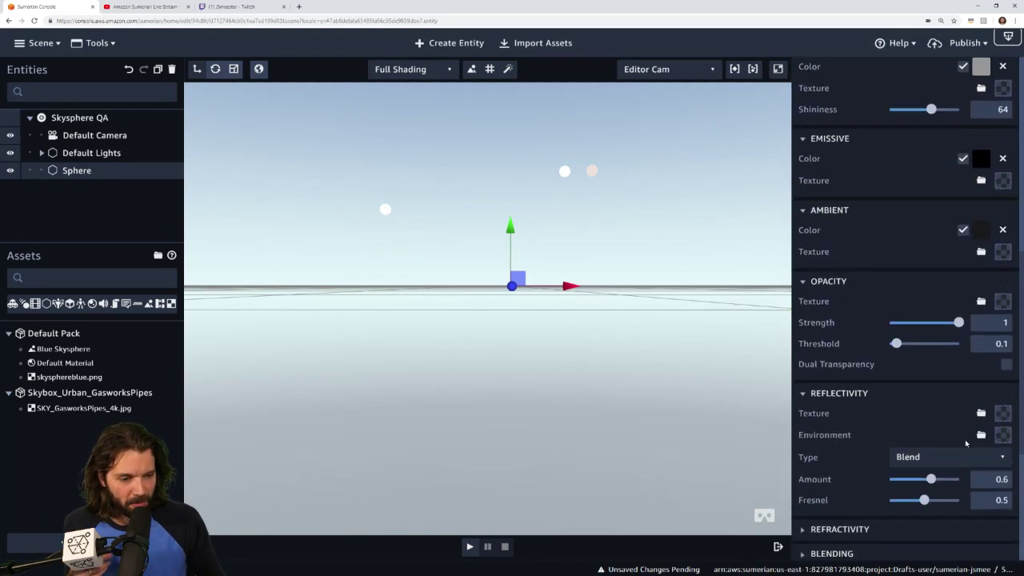
{"action": "scroll", "coordinate": [893, 420], "scroll_direction": "down", "scroll_amount": 3}
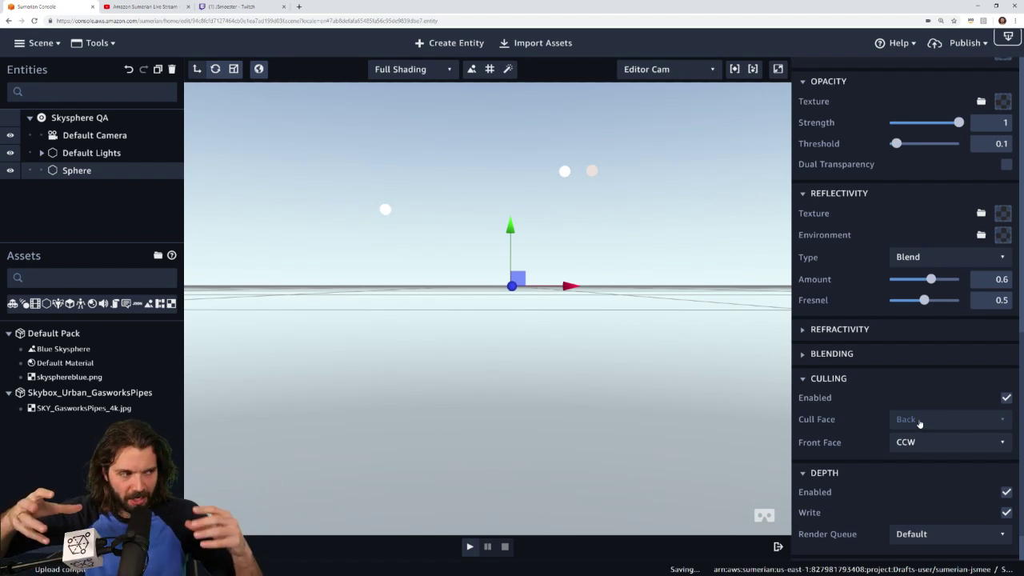
{"action": "left_click", "coordinate": [919, 421]}
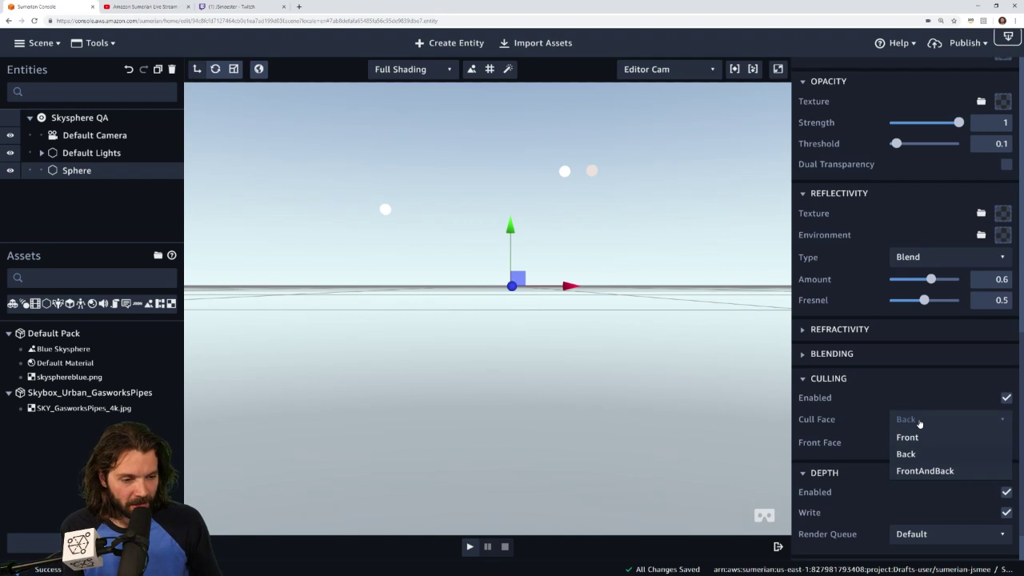
{"action": "left_click", "coordinate": [913, 438]}
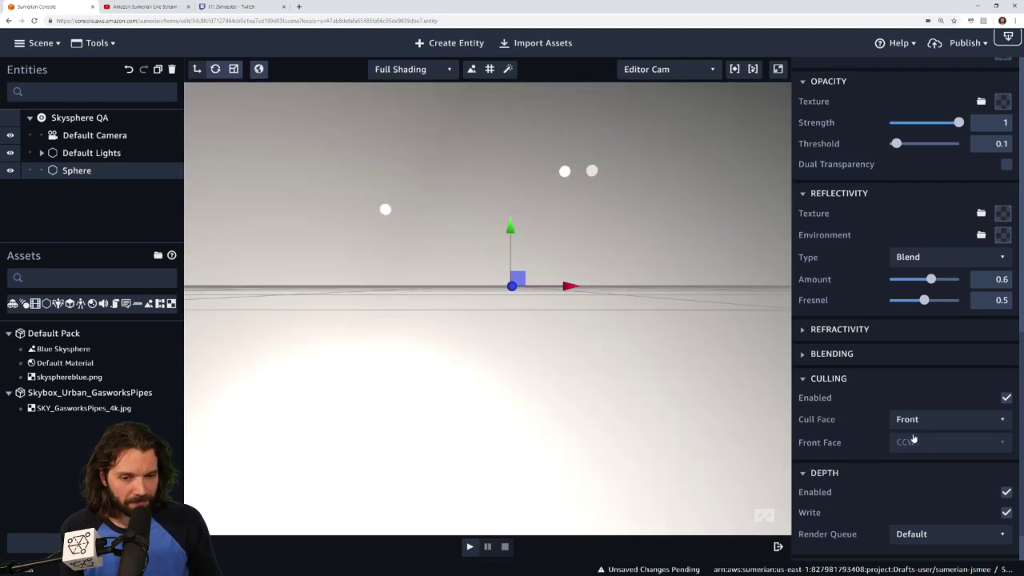
Step: Apply SKY_GasworksPipes_4k.jpg as the diffuse color texture of the sphere's material and view it from inside
{"action": "left_click_drag", "start_coordinate": [502, 368], "coordinate": [724, 335]}
{"action": "scroll", "coordinate": [898, 146], "scroll_direction": "up", "scroll_amount": 8}
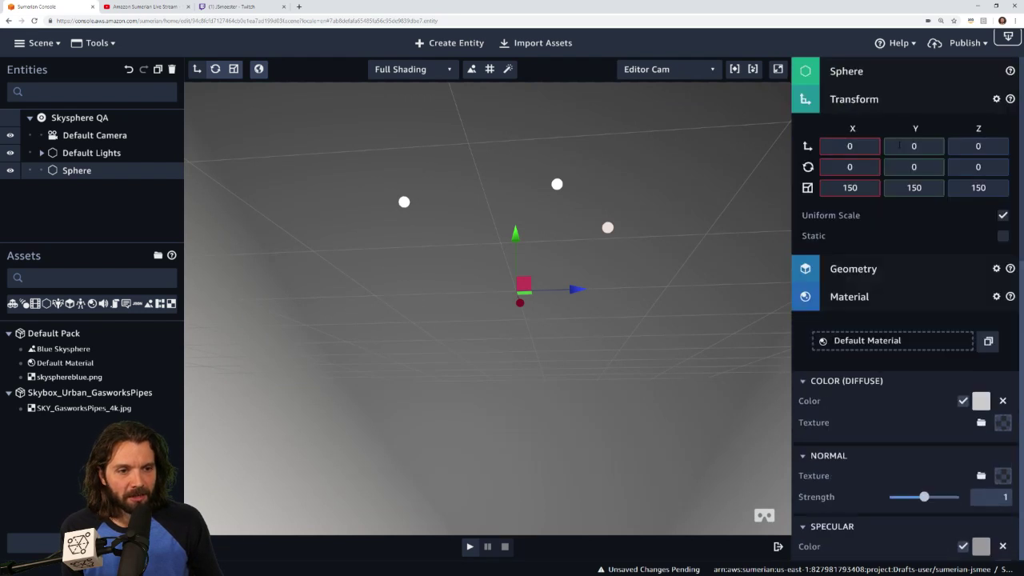
{"action": "left_click", "coordinate": [861, 99]}
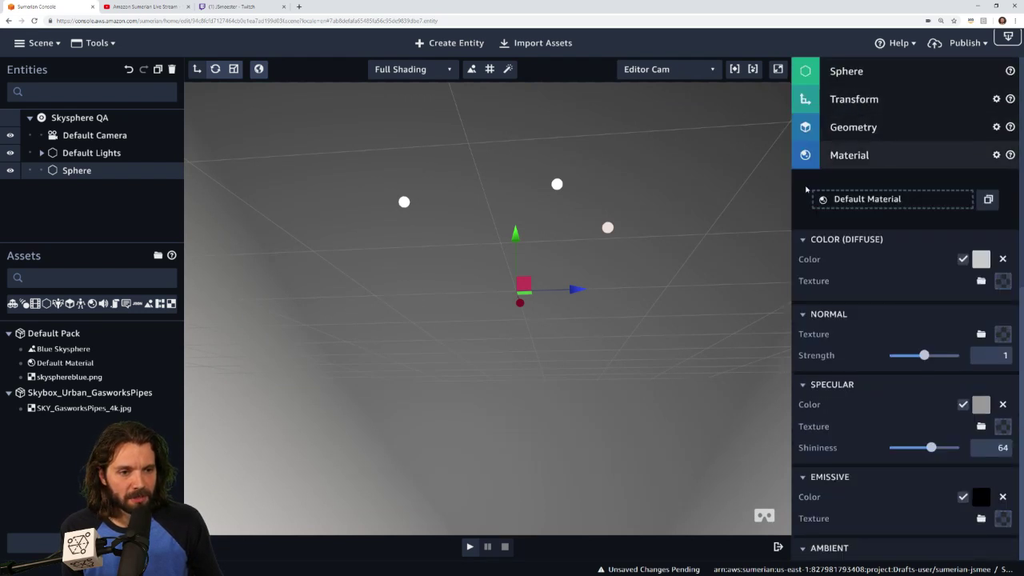
{"action": "left_click_drag", "start_coordinate": [64, 408], "coordinate": [960, 281]}
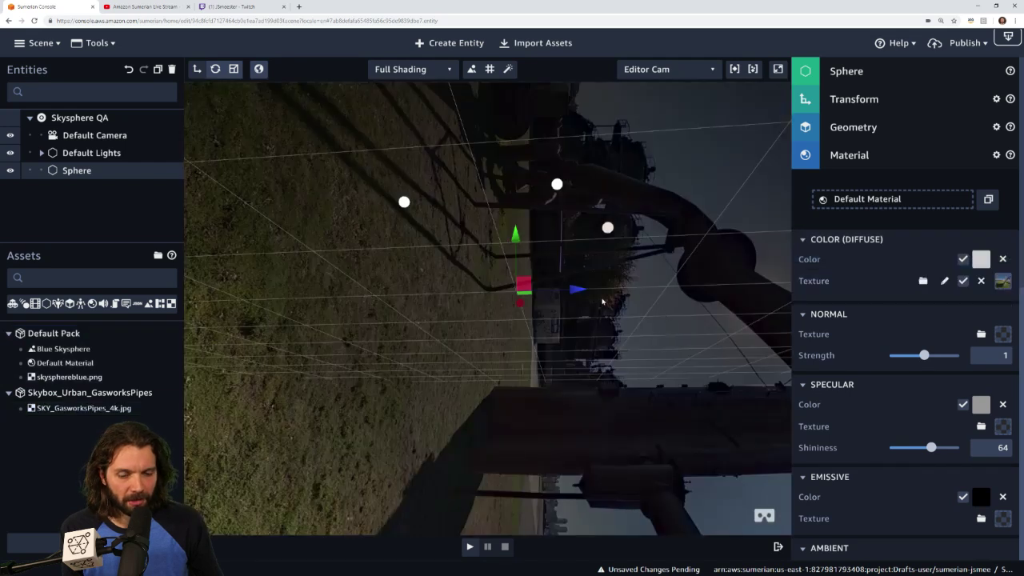
{"action": "left_click_drag", "start_coordinate": [603, 301], "coordinate": [488, 304]}
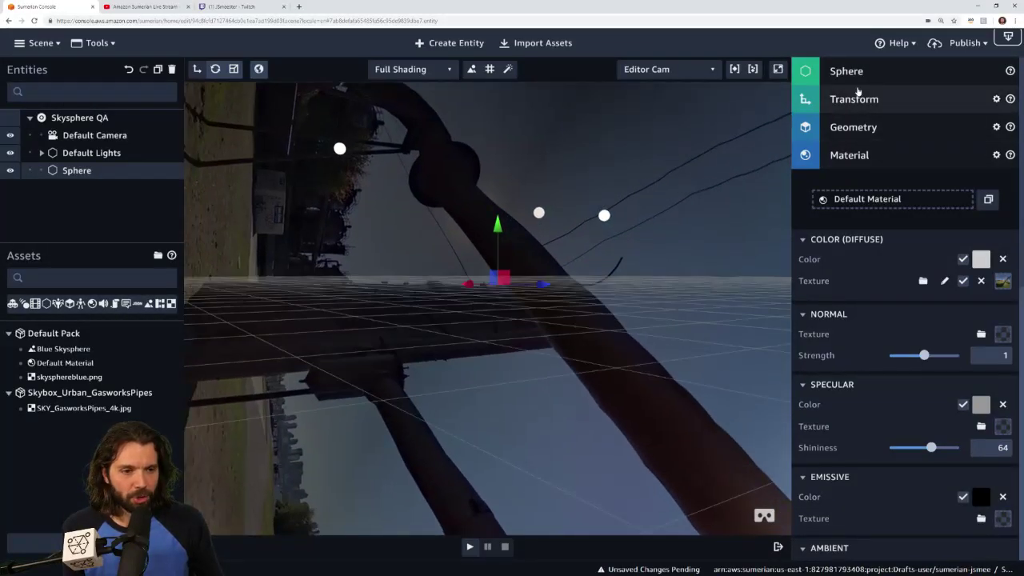
Step: Set the sphere's X rotation to -90 so the panorama stands upright, and check it from outside and inside
{"action": "left_click", "coordinate": [855, 97]}
{"action": "left_click_drag", "start_coordinate": [850, 166], "coordinate": [853, 235]}
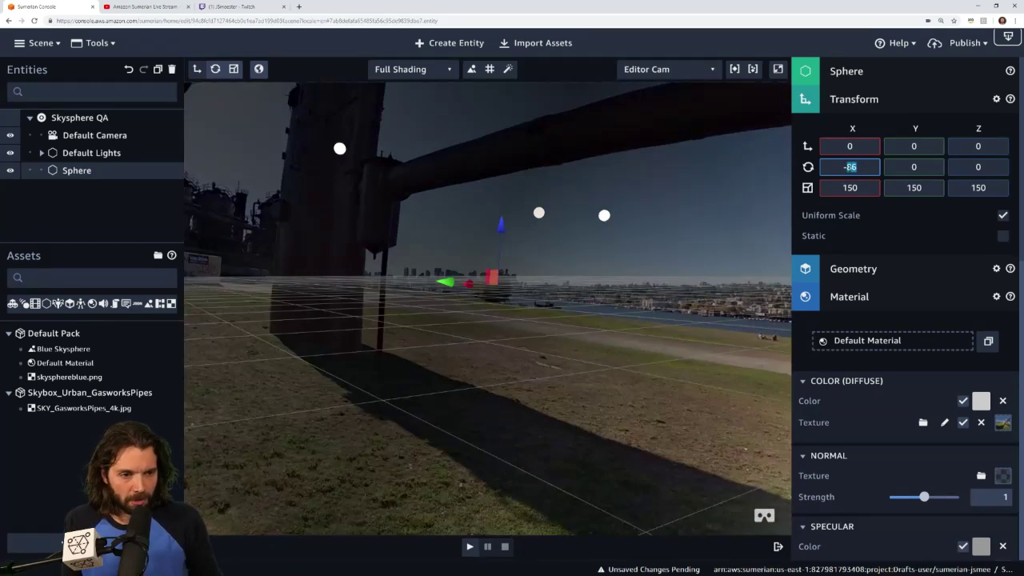
{"action": "type", "text": "-90"}
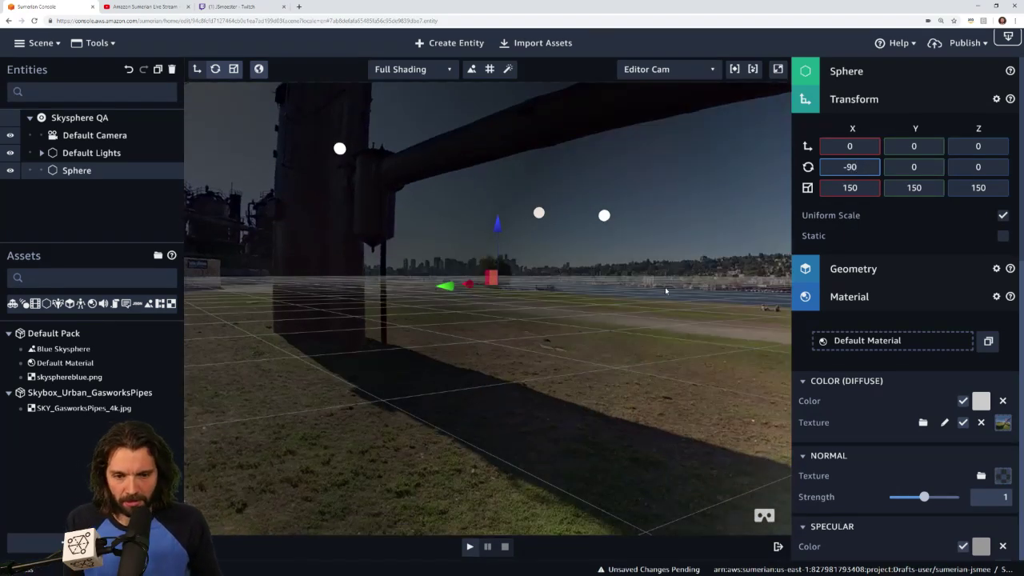
{"action": "right_click_drag", "start_coordinate": [666, 292], "coordinate": [212, 324]}
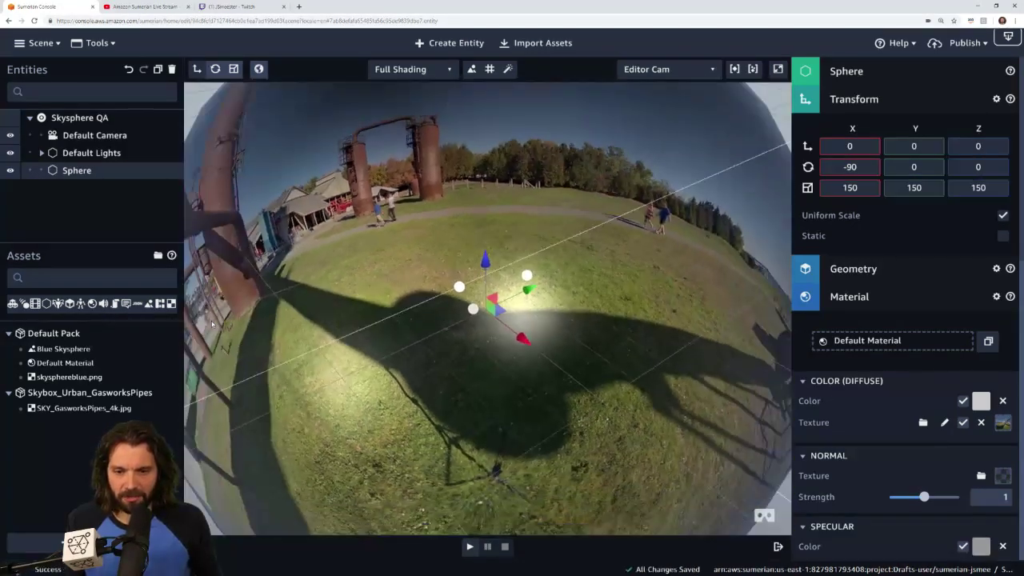
{"action": "scroll", "coordinate": [212, 324], "scroll_direction": "down", "scroll_amount": 5}
{"action": "scroll", "coordinate": [434, 366], "scroll_direction": "up", "scroll_amount": 5}
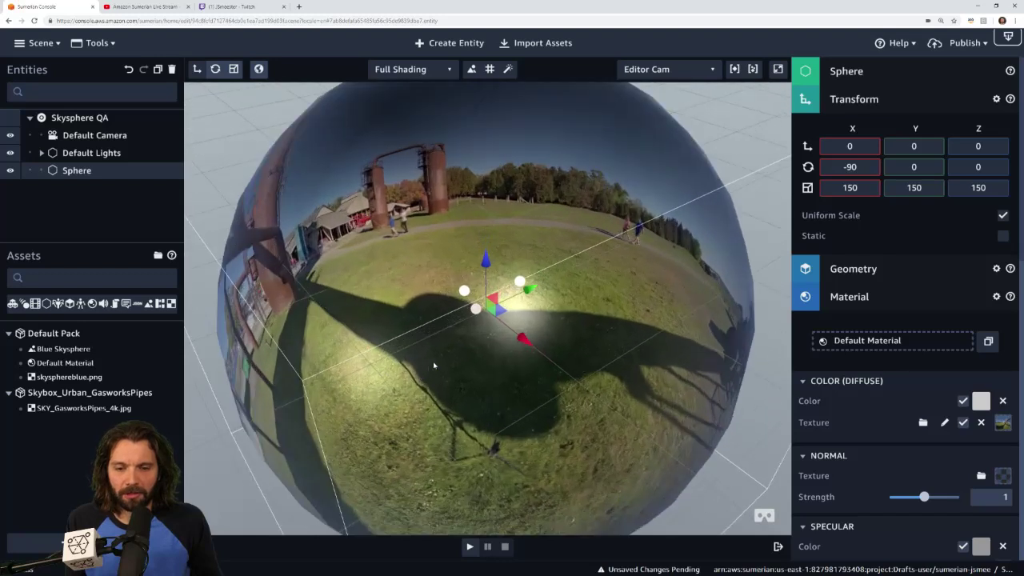
{"action": "scroll", "coordinate": [433, 366], "scroll_direction": "up", "scroll_amount": 6}
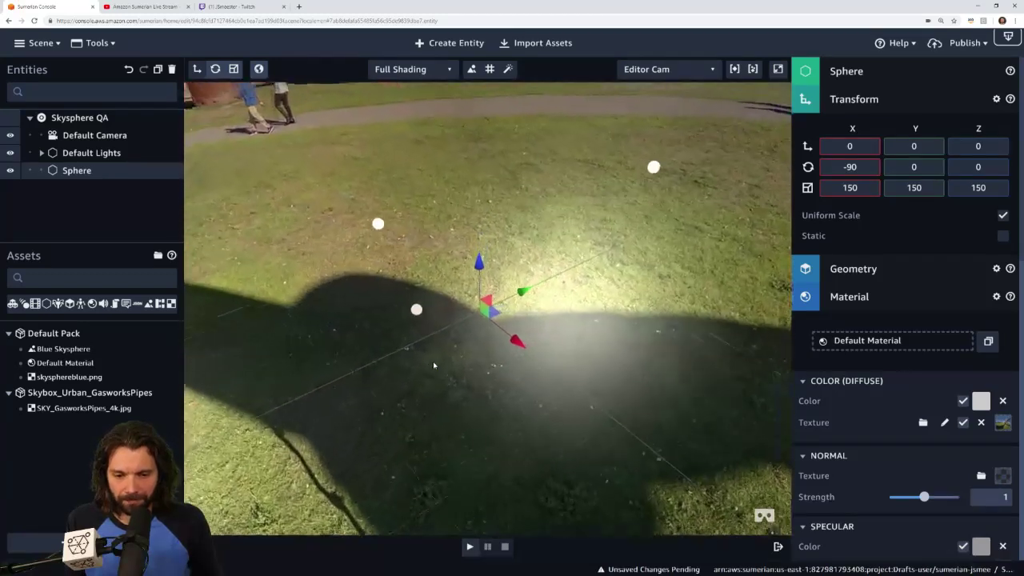
{"action": "scroll", "coordinate": [434, 366], "scroll_direction": "up", "scroll_amount": 3}
{"action": "right_click_drag", "start_coordinate": [534, 408], "coordinate": [461, 184]}
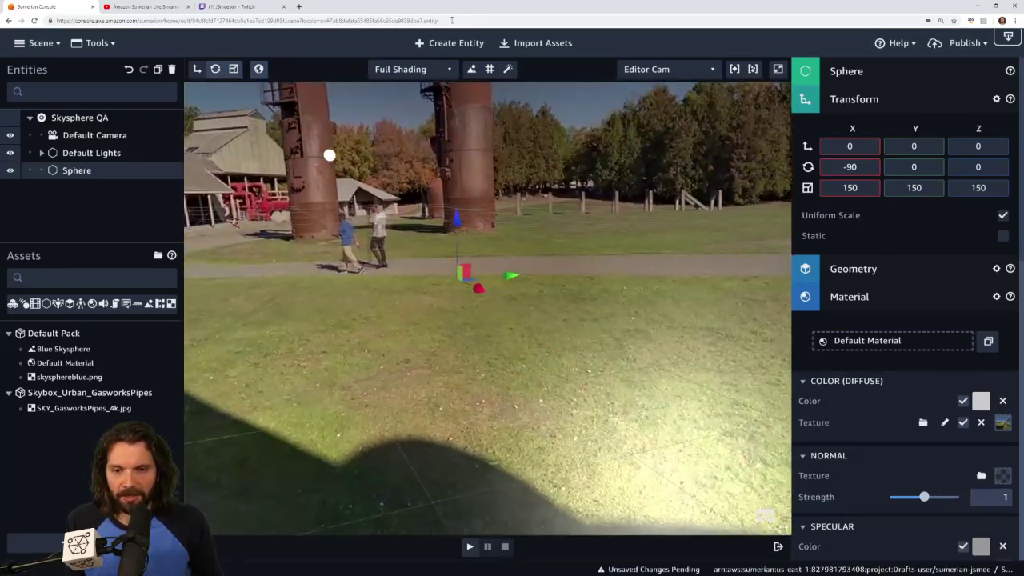
Step: Add a second Sphere entity with a uniform scale of 150 and an X rotation of -90
{"action": "left_click", "coordinate": [452, 45]}
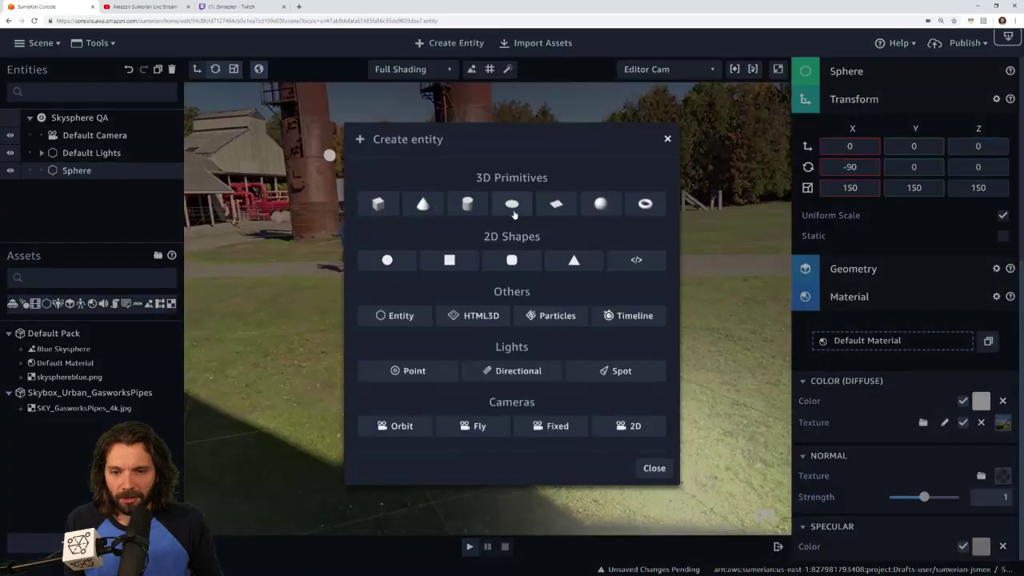
{"action": "left_click", "coordinate": [601, 205]}
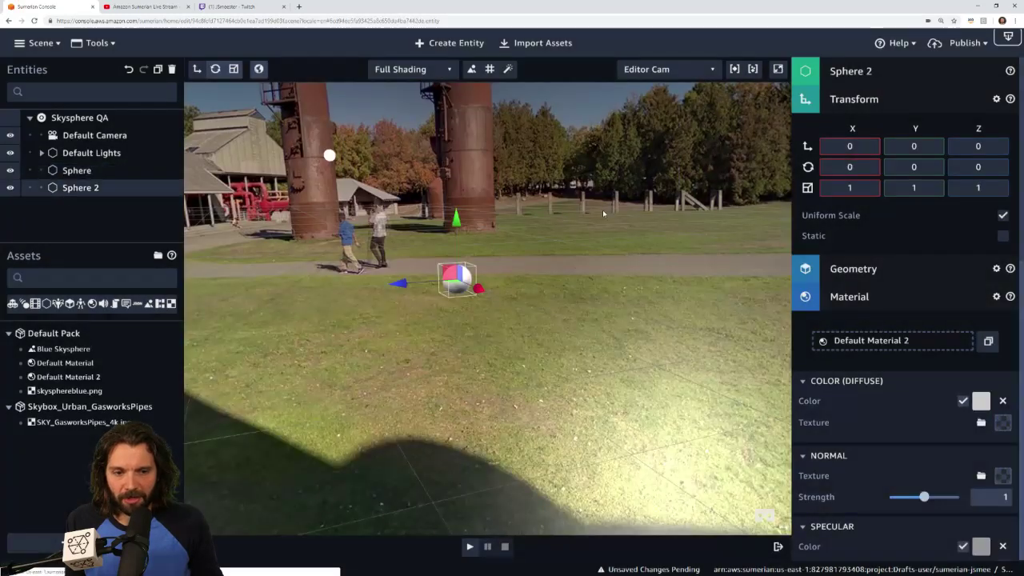
{"action": "left_click", "coordinate": [864, 188]}
{"action": "type", "text": "50"}
{"action": "key", "text": "Return"}
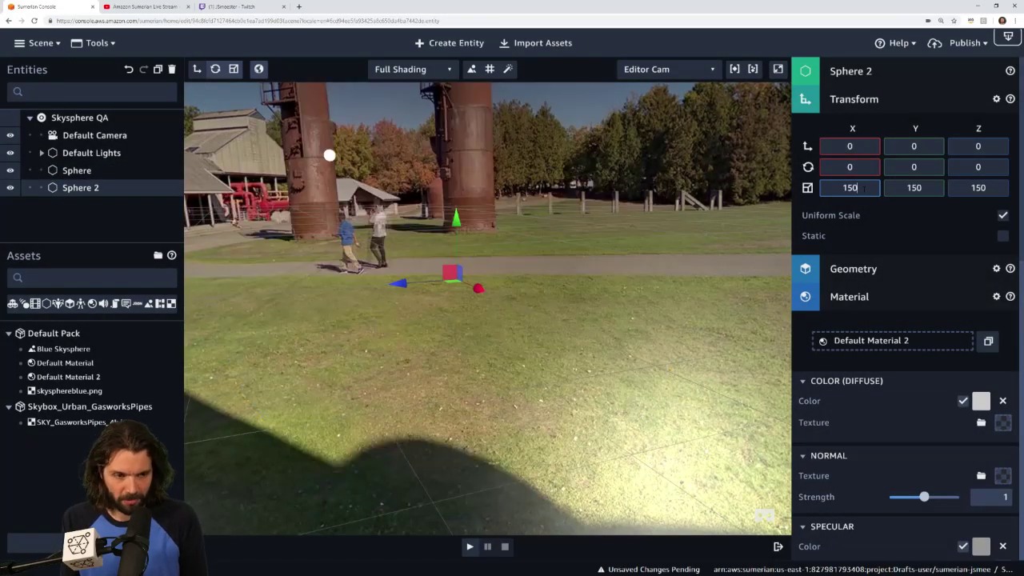
{"action": "left_click", "coordinate": [837, 168]}
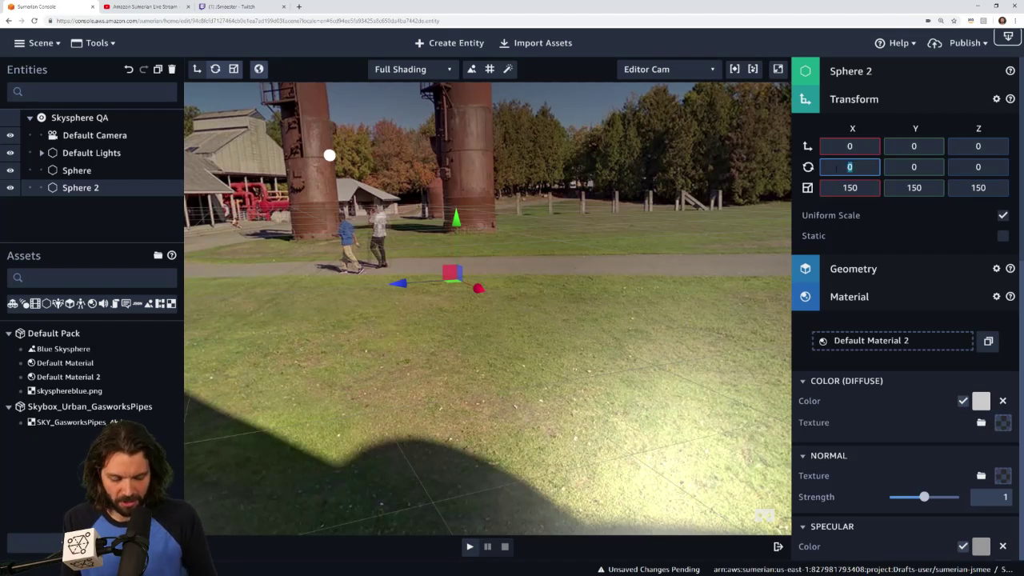
{"action": "type", "text": "-90"}
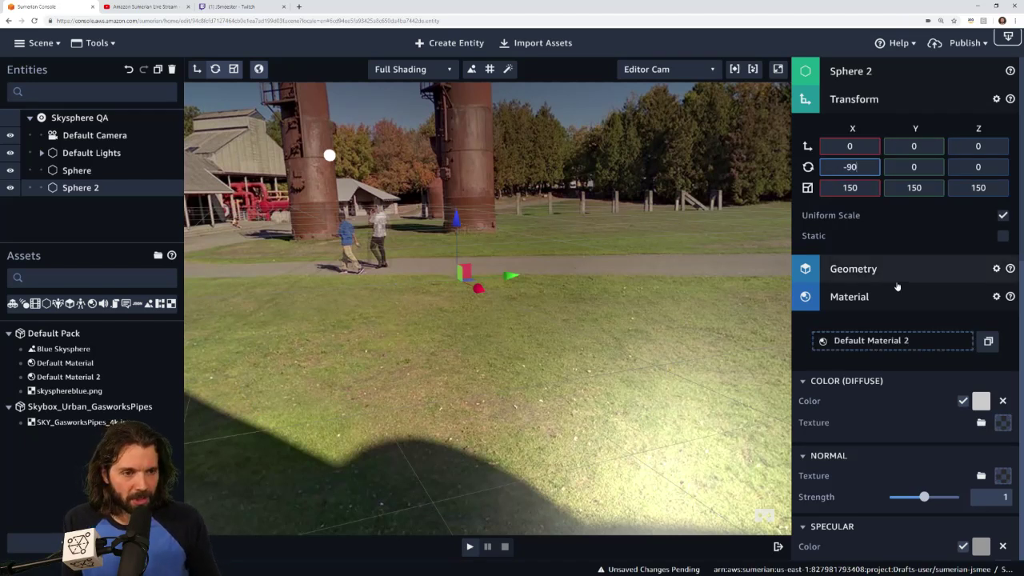
Step: Set the cull face of the second sphere's material to Front so it renders from the inside
{"action": "scroll", "coordinate": [886, 232], "scroll_direction": "down", "scroll_amount": 3}
{"action": "scroll", "coordinate": [886, 232], "scroll_direction": "down", "scroll_amount": 3}
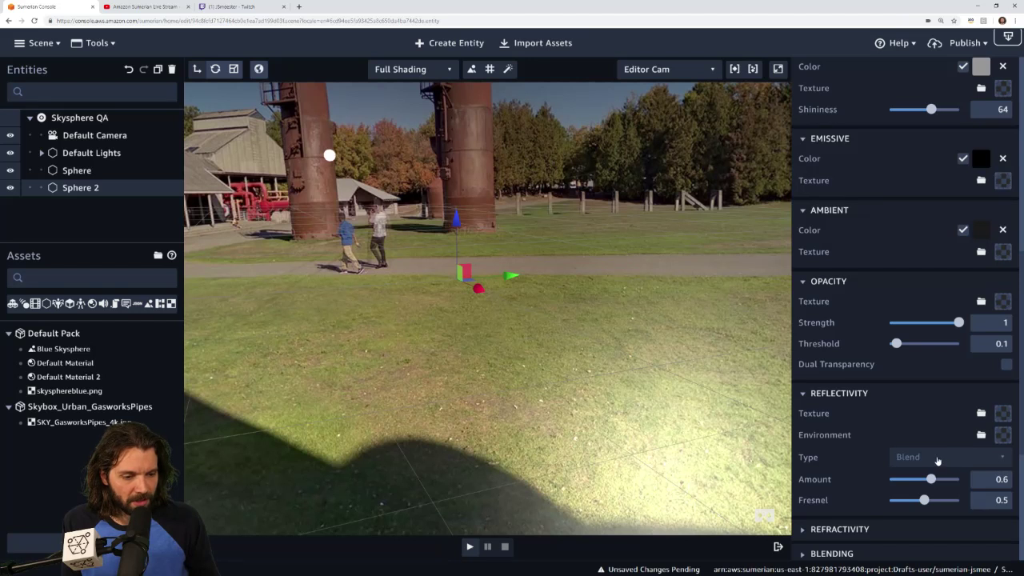
{"action": "scroll", "coordinate": [892, 364], "scroll_direction": "down", "scroll_amount": 3}
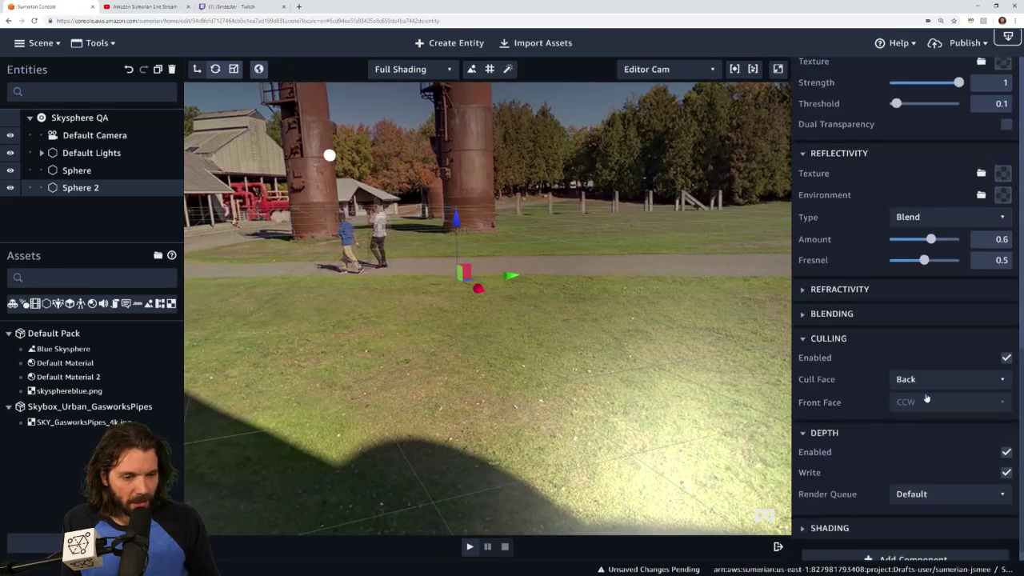
{"action": "left_click", "coordinate": [927, 384]}
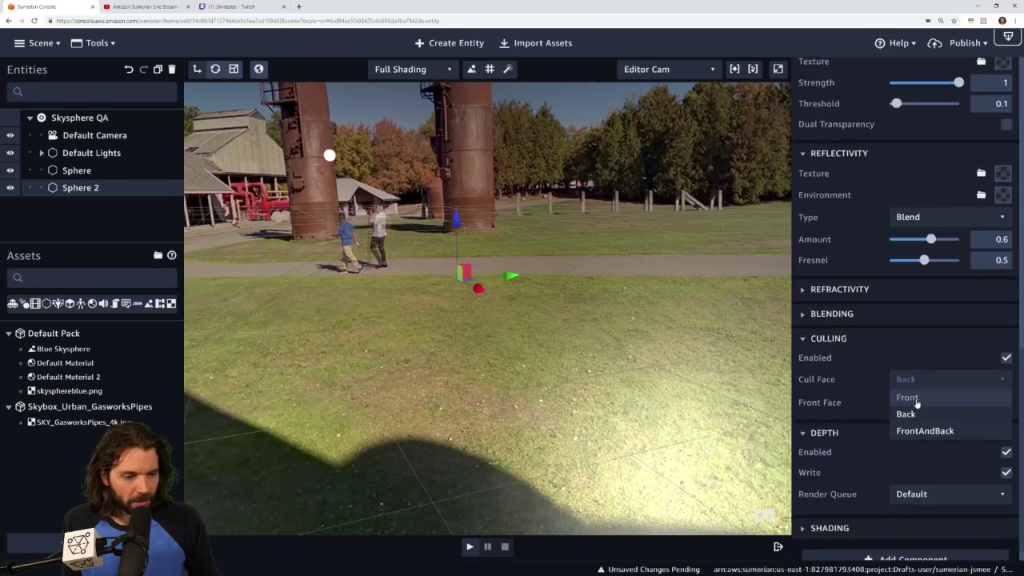
{"action": "left_click", "coordinate": [912, 398]}
{"action": "left_click_drag", "start_coordinate": [588, 366], "coordinate": [497, 382]}
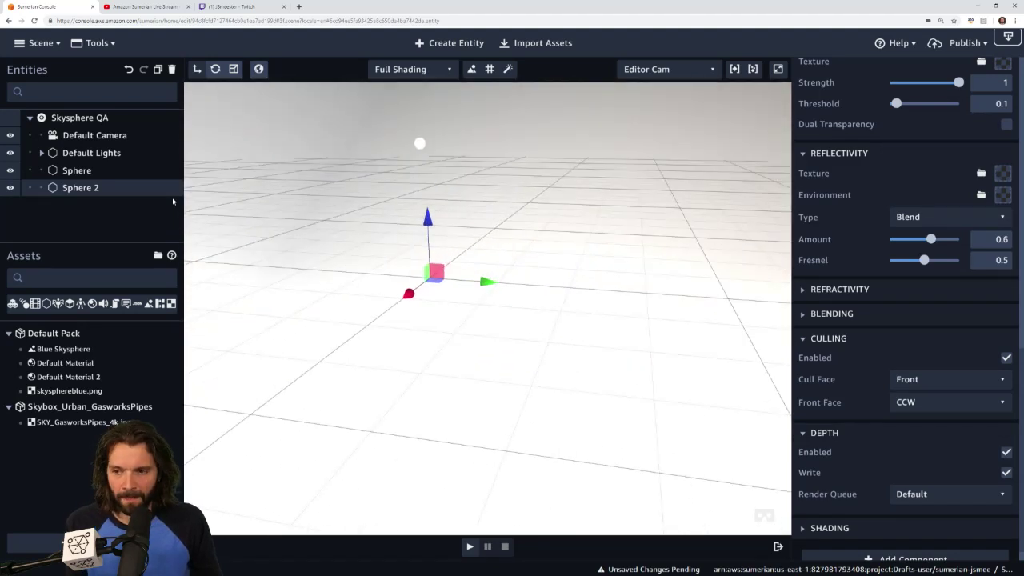
Step: Import the Skybox_Urban_AmazonB asset pack from the asset library
{"action": "left_click", "coordinate": [541, 43]}
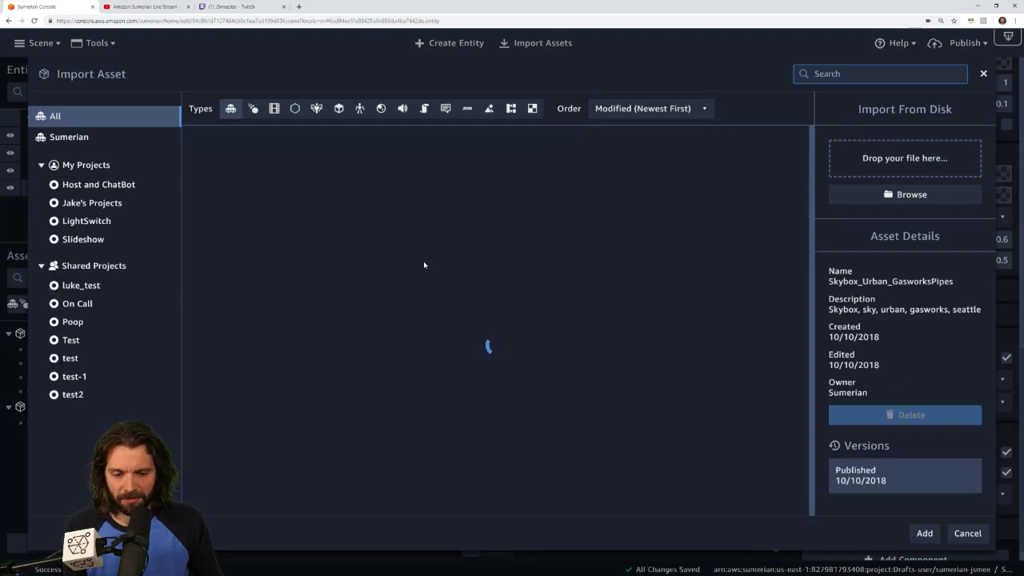
{"action": "scroll", "coordinate": [462, 278], "scroll_direction": "down", "scroll_amount": 11}
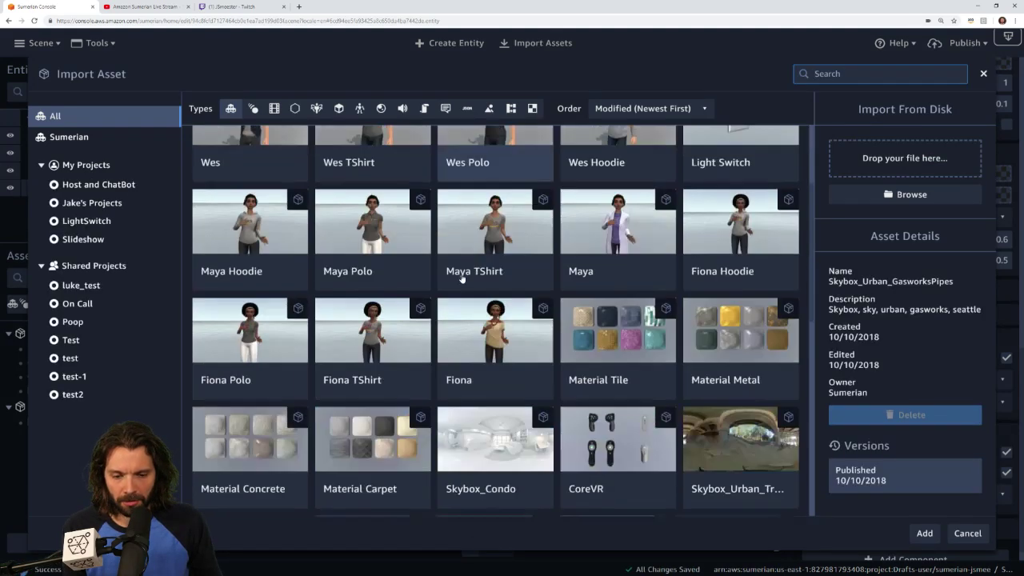
{"action": "left_click", "coordinate": [548, 317]}
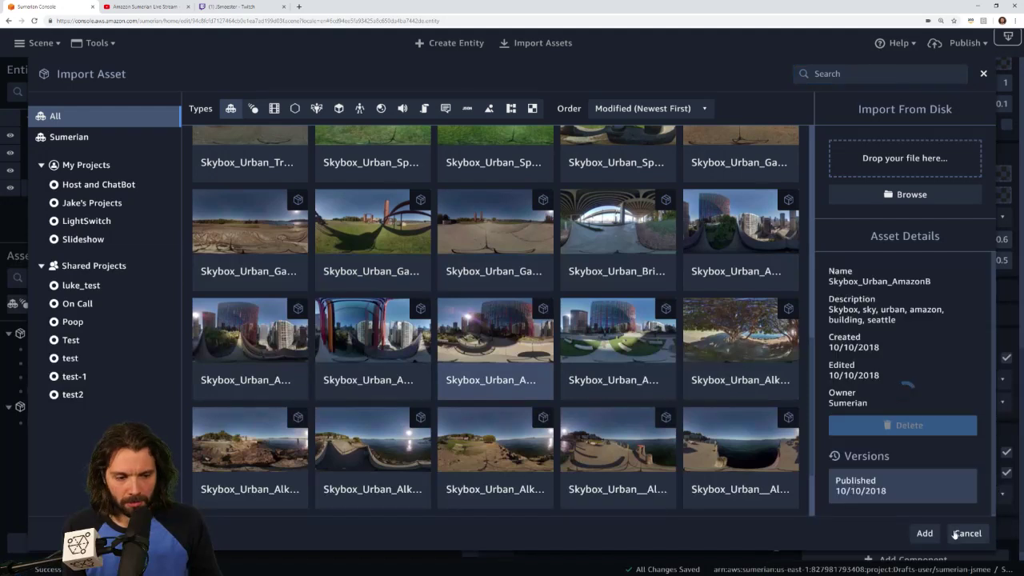
{"action": "left_click", "coordinate": [924, 533]}
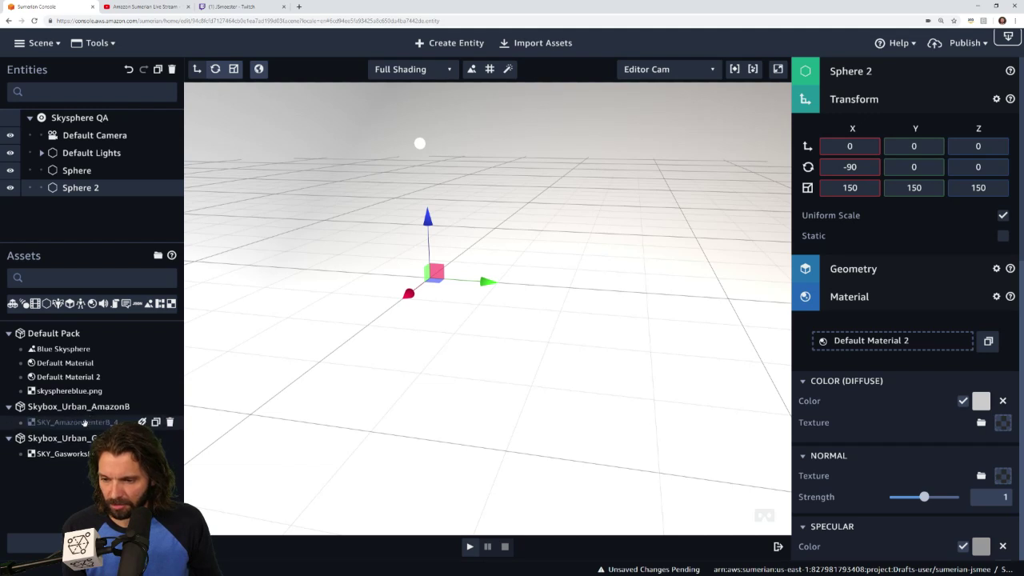
Step: Apply the SKY_AmazonCenterB_4k image as Sphere 2's diffuse texture and toggle that sphere's visibility to compare both skyspheres
{"action": "left_click_drag", "start_coordinate": [84, 422], "coordinate": [907, 406]}
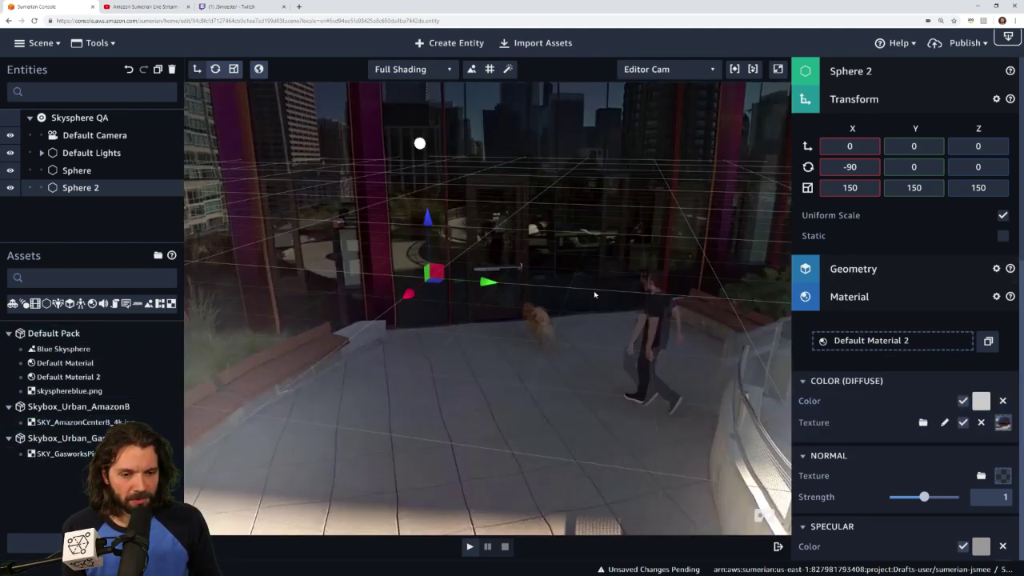
{"action": "right_click_drag", "start_coordinate": [596, 293], "coordinate": [243, 232]}
{"action": "right_click_drag", "start_coordinate": [465, 202], "coordinate": [201, 212]}
{"action": "left_click", "coordinate": [10, 189]}
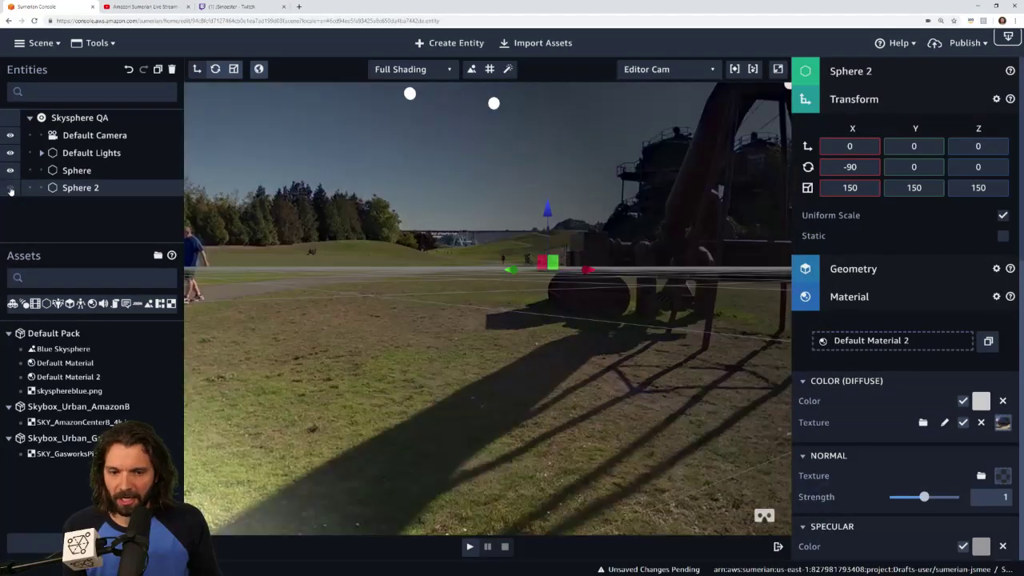
{"action": "left_click", "coordinate": [10, 189]}
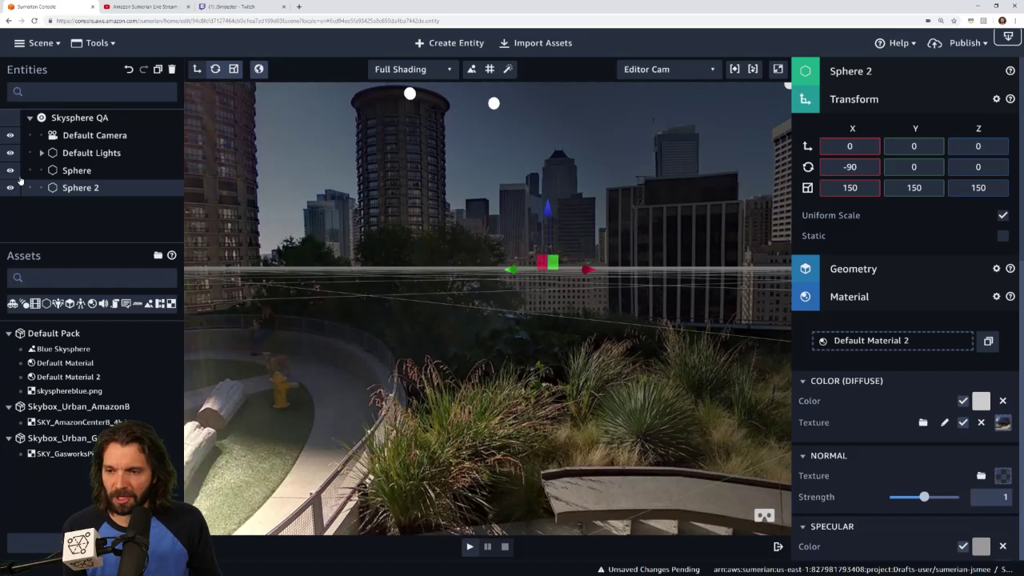
Step: Add a Box entity to the scene and hide Sphere 2
{"action": "left_click", "coordinate": [468, 45]}
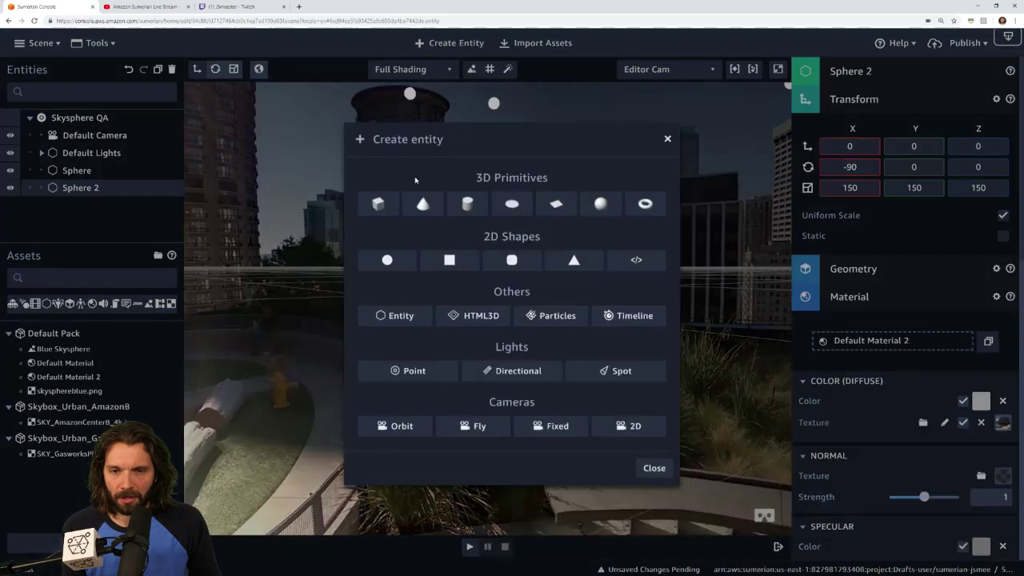
{"action": "left_click", "coordinate": [380, 205]}
{"action": "left_click_drag", "start_coordinate": [416, 224], "coordinate": [525, 343]}
{"action": "scroll", "coordinate": [557, 273], "scroll_direction": "up", "scroll_amount": 5}
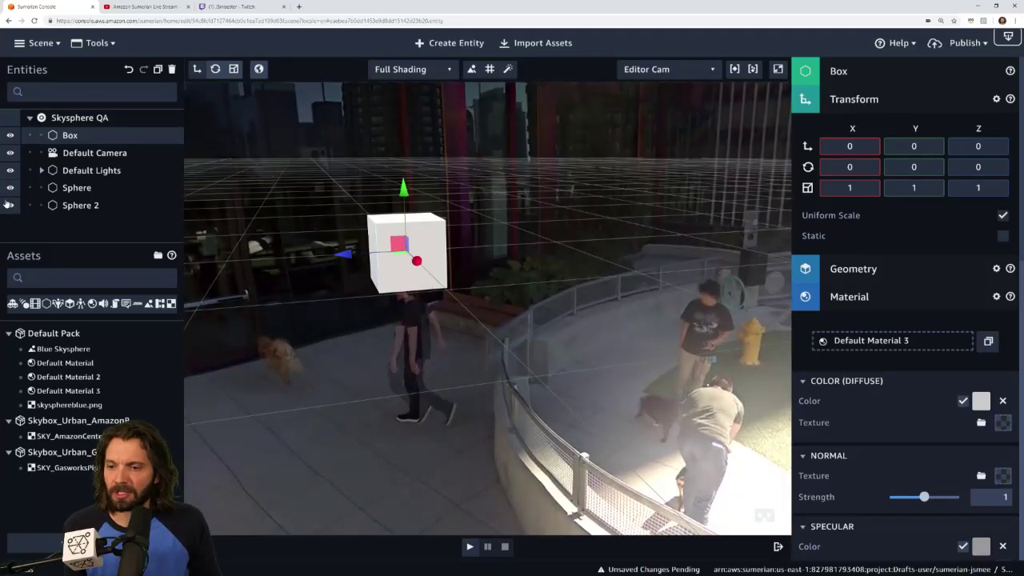
{"action": "left_click", "coordinate": [11, 205]}
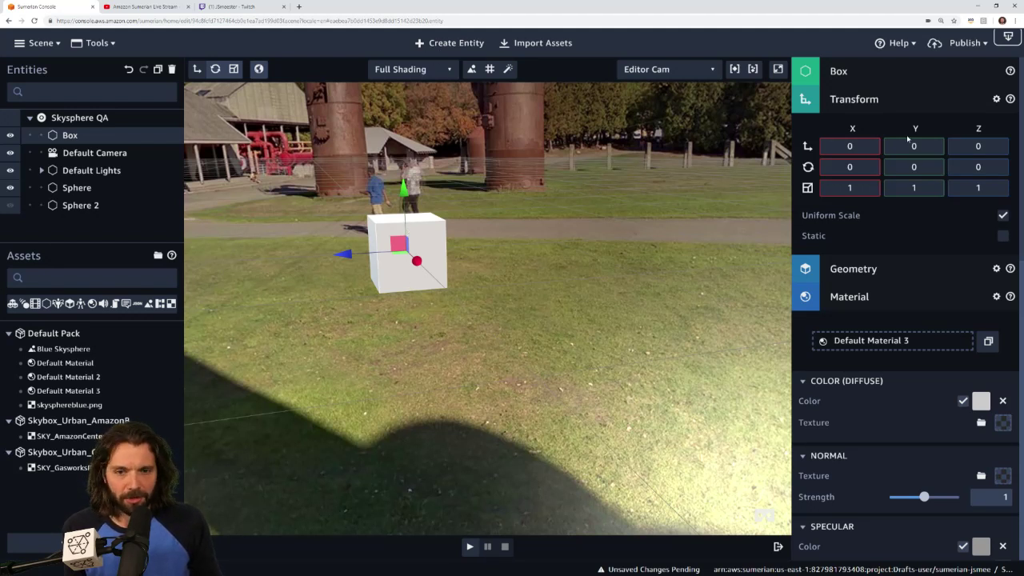
Step: Add a State Machine component to the Box and create a new behavior in it
{"action": "left_click", "coordinate": [896, 98]}
{"action": "left_click", "coordinate": [873, 158]}
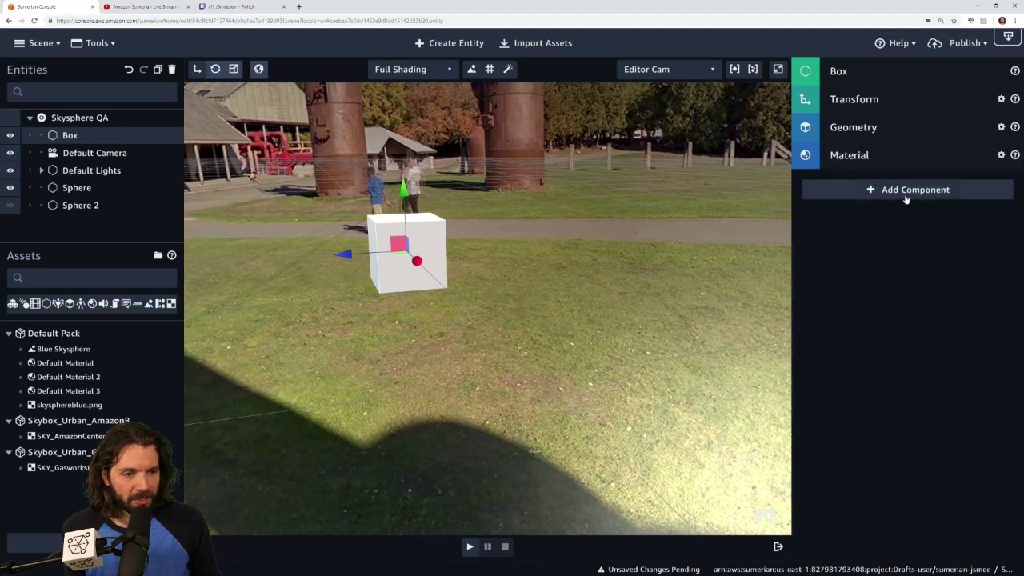
{"action": "left_click", "coordinate": [906, 192]}
{"action": "left_click", "coordinate": [918, 445]}
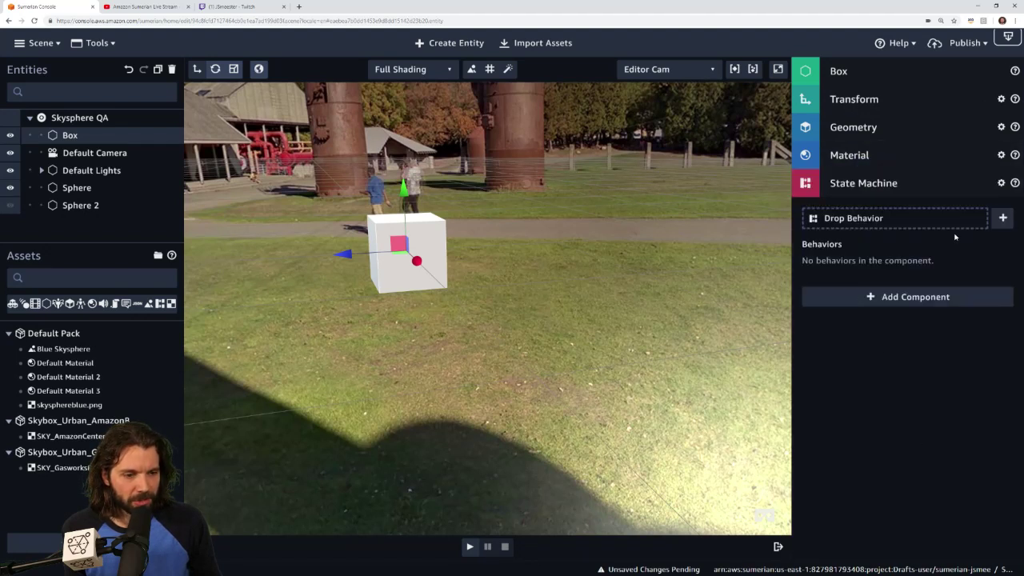
{"action": "left_click", "coordinate": [1002, 217]}
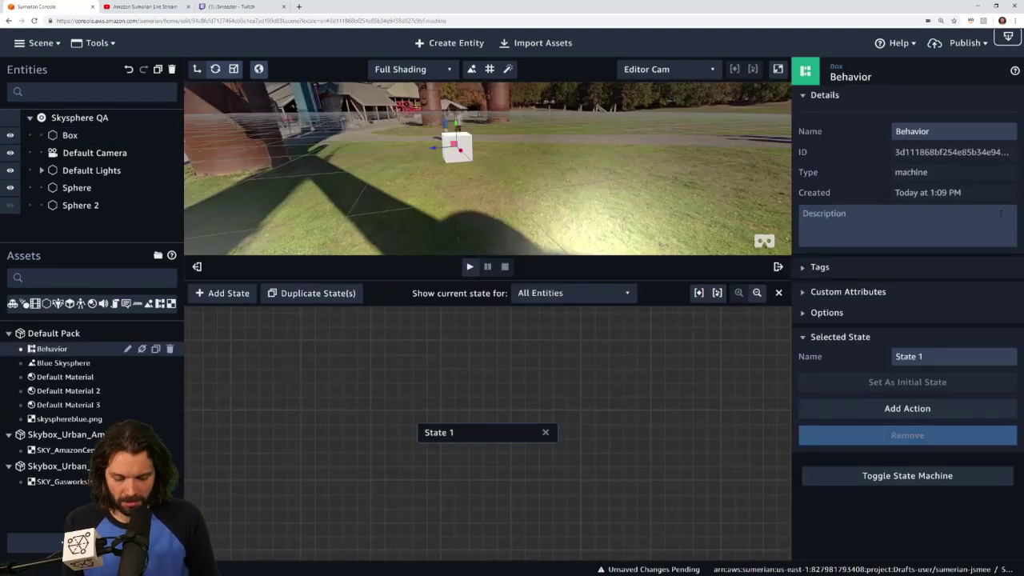
Step: Name the new behavior Click and rename its initial state to click
{"action": "double_click", "coordinate": [941, 132]}
{"action": "type", "text": "Click"}
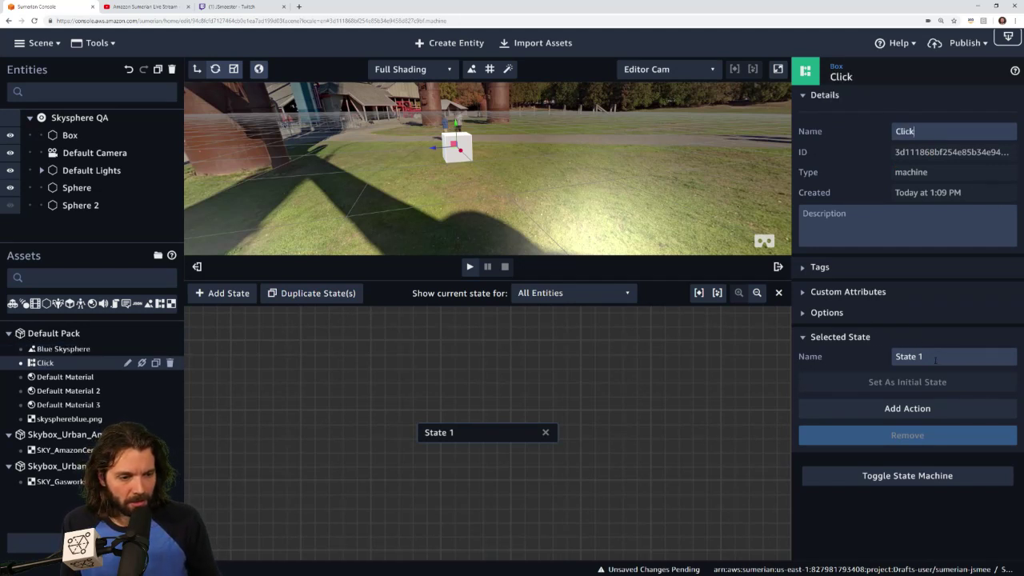
{"action": "left_click_drag", "start_coordinate": [935, 360], "coordinate": [770, 339]}
{"action": "type", "text": "lsit"}
{"action": "key", "text": "BackSpace"}
{"action": "key", "text": "BackSpace"}
{"action": "key", "text": "BackSpace"}
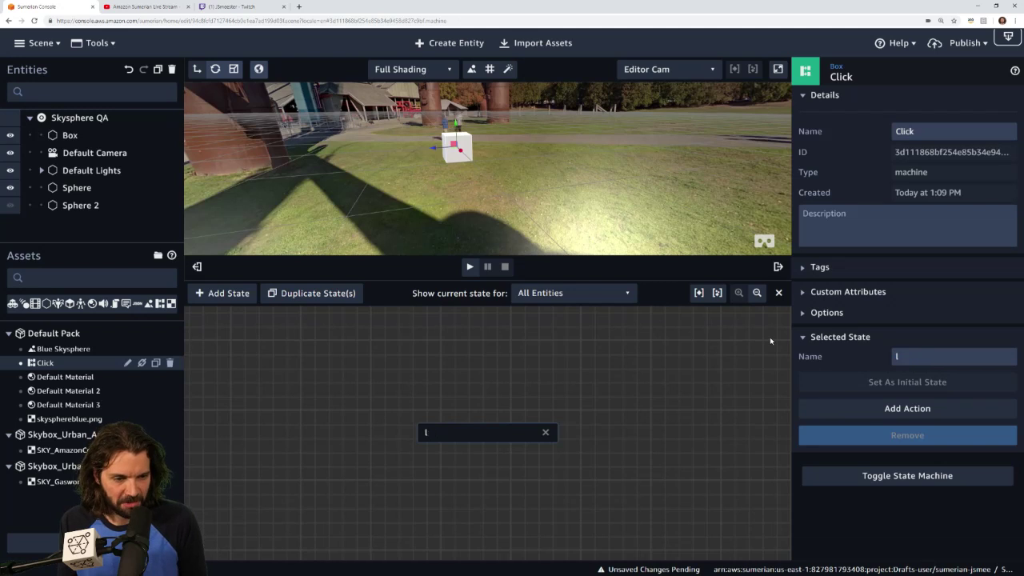
{"action": "key", "text": "BackSpace"}
{"action": "type", "text": "click"}
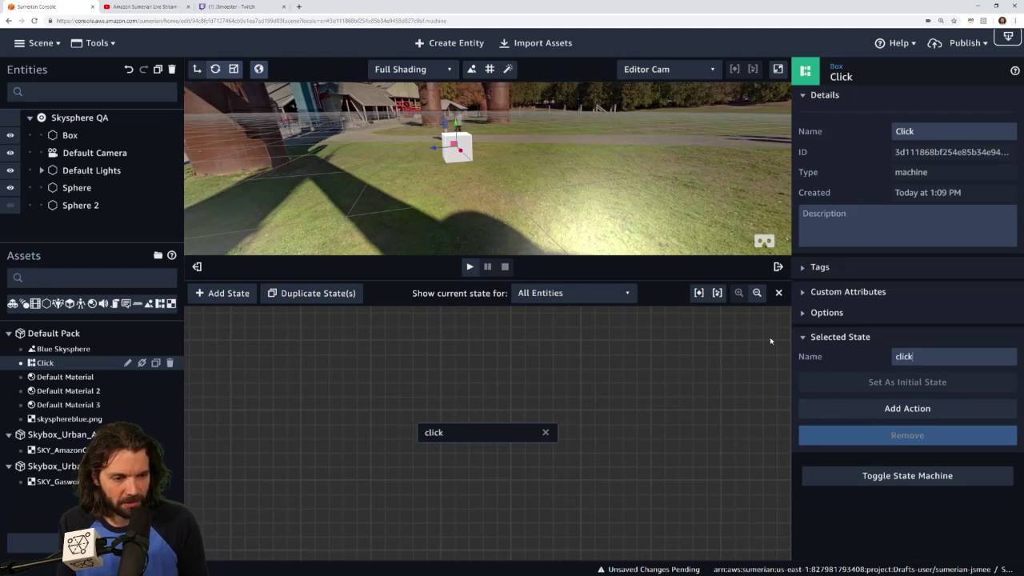
Step: Add the Click/Tap on entity action to the click state
{"action": "left_click", "coordinate": [908, 408]}
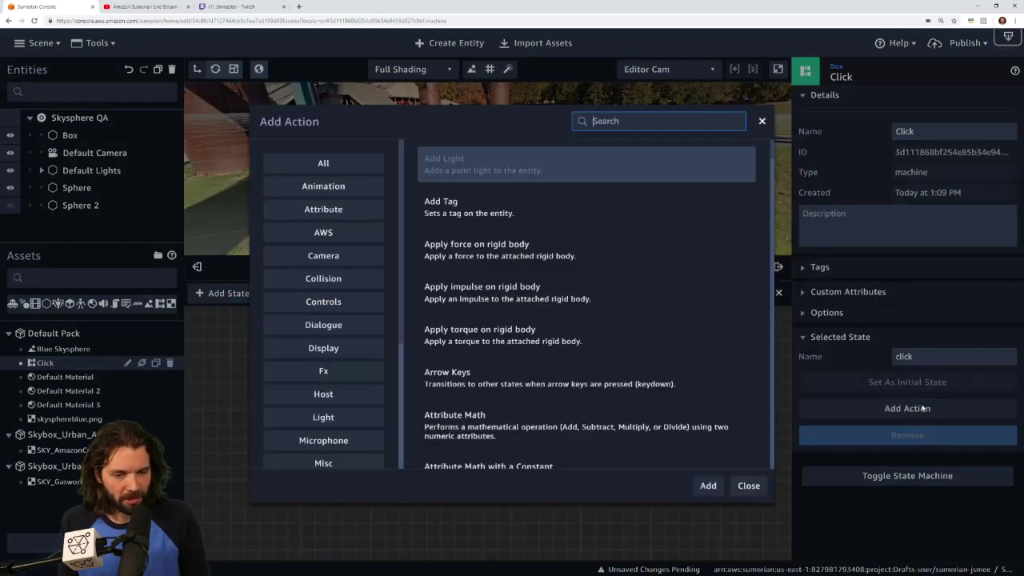
{"action": "type", "text": "click"}
{"action": "key", "text": "Return"}
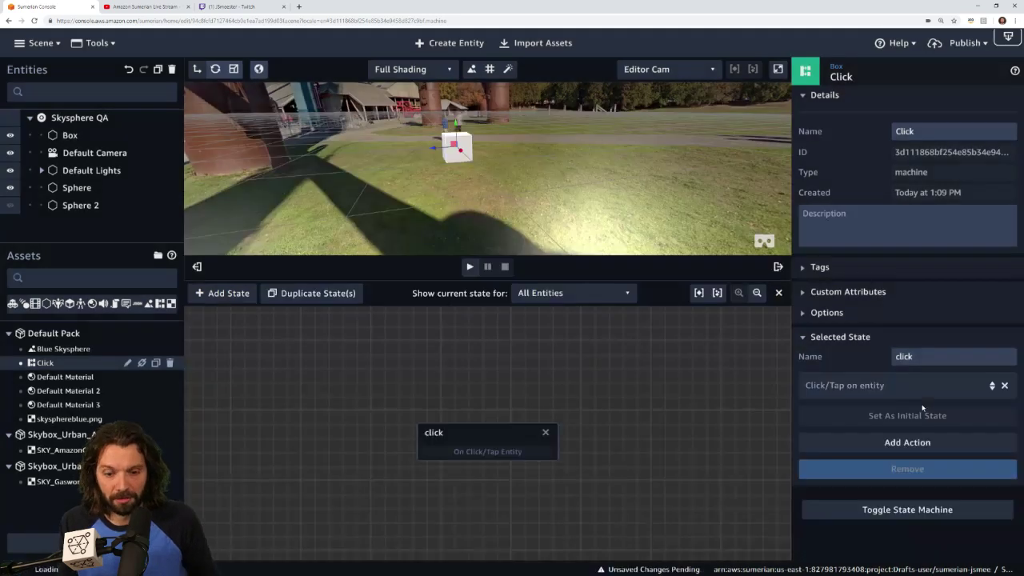
Step: Add a second state named emit to the Click behavior and move it apart from the click state
{"action": "left_click", "coordinate": [222, 296]}
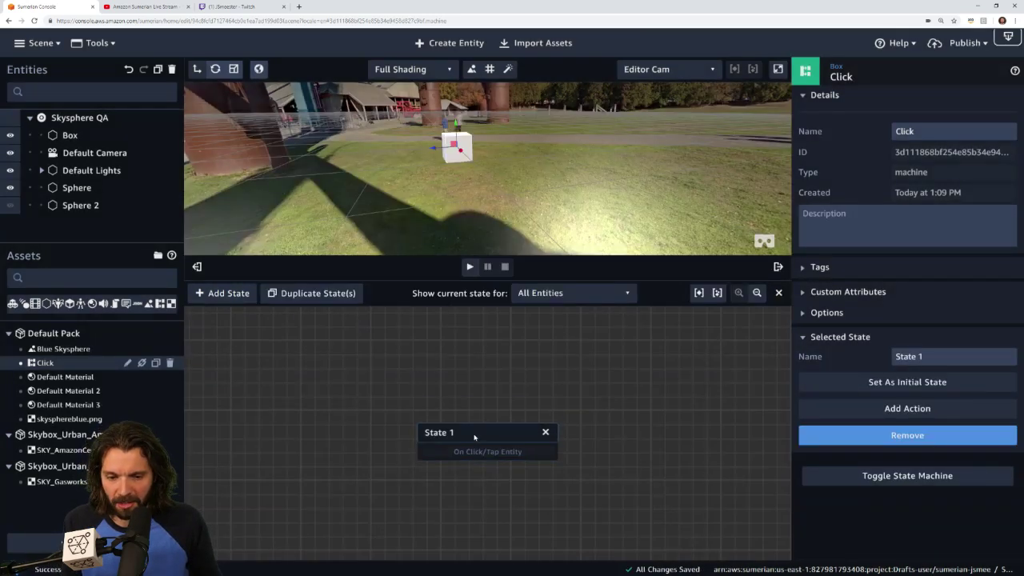
{"action": "left_click_drag", "start_coordinate": [469, 432], "coordinate": [364, 421]}
{"action": "left_click_drag", "start_coordinate": [927, 357], "coordinate": [807, 346]}
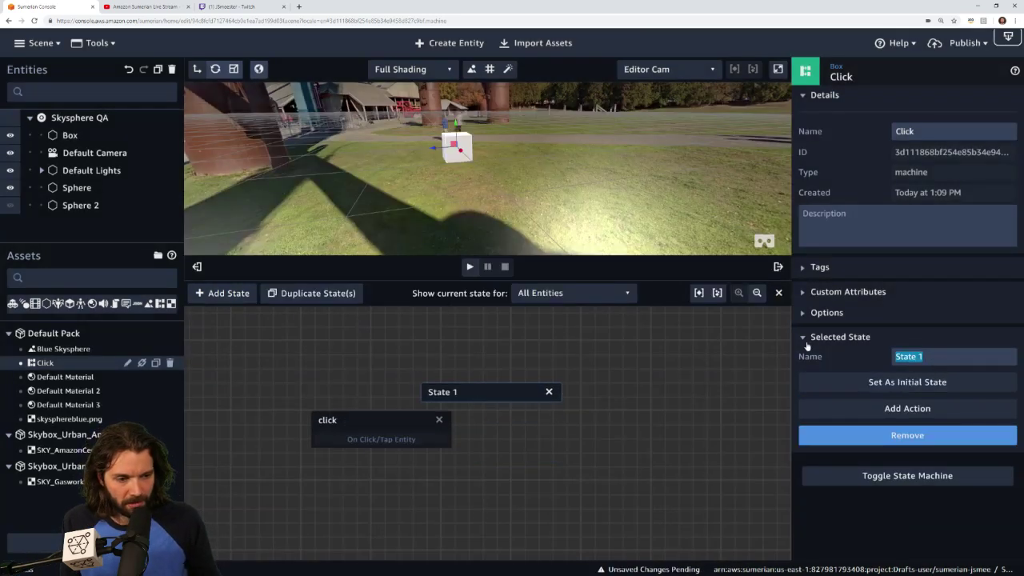
{"action": "type", "text": "emit"}
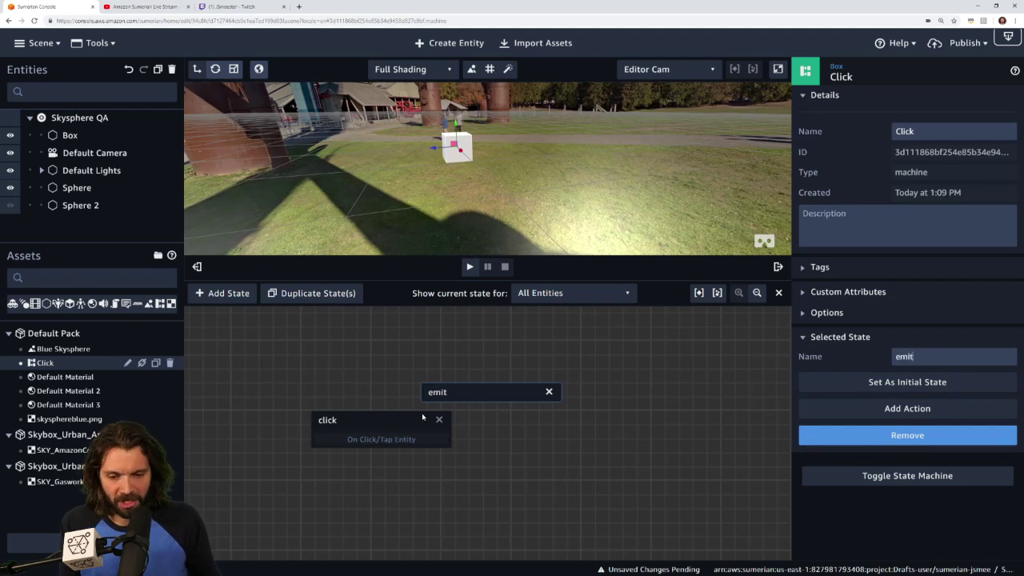
{"action": "left_click_drag", "start_coordinate": [423, 417], "coordinate": [400, 421]}
Step: Add the Emit Message and Transition actions to the emit state
{"action": "left_click", "coordinate": [895, 409]}
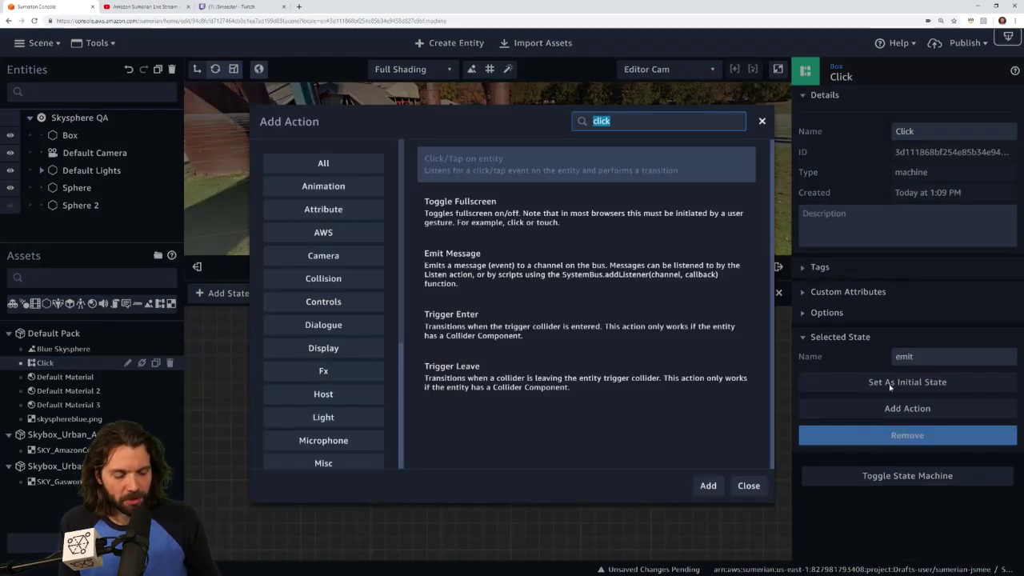
{"action": "type", "text": "emit"}
{"action": "key", "text": "Return"}
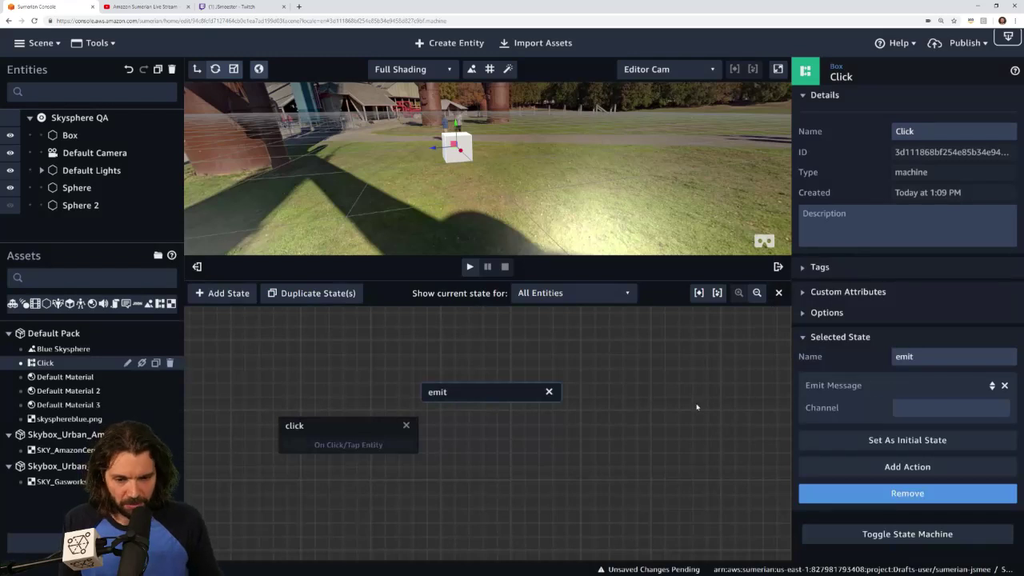
{"action": "left_click", "coordinate": [893, 466]}
{"action": "type", "text": "t"}
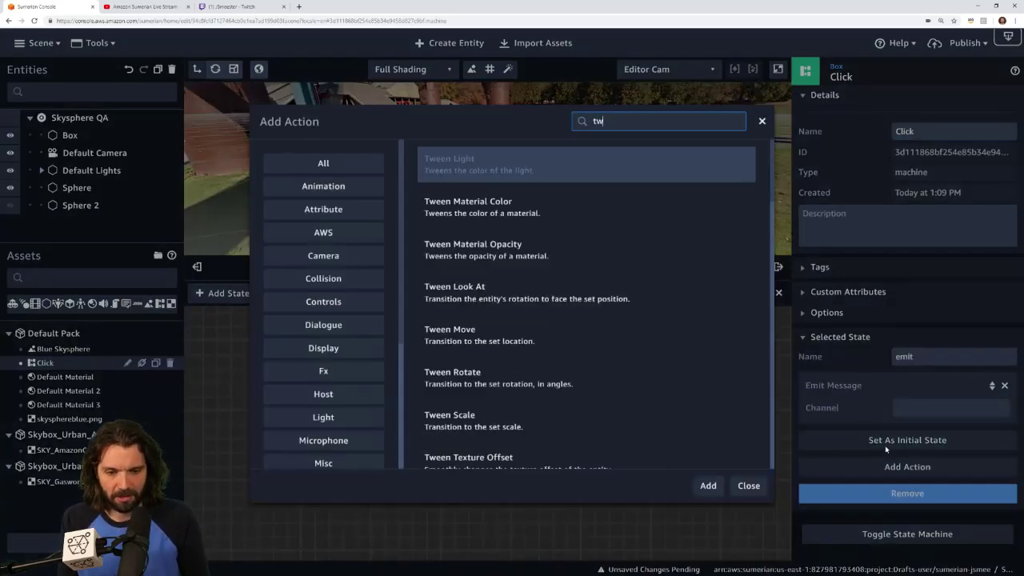
{"action": "type", "text": "ransti"}
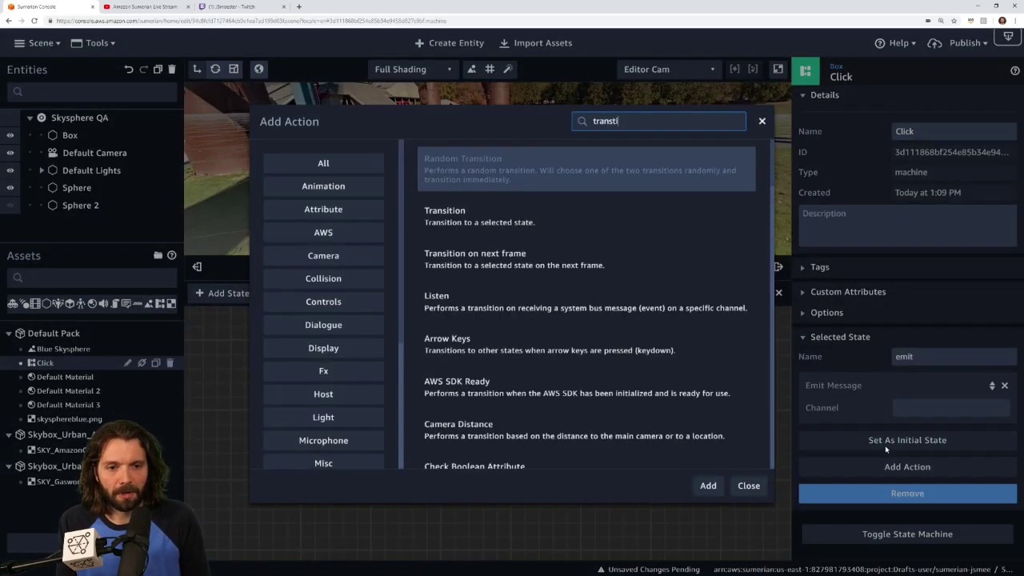
{"action": "key", "text": "Down"}
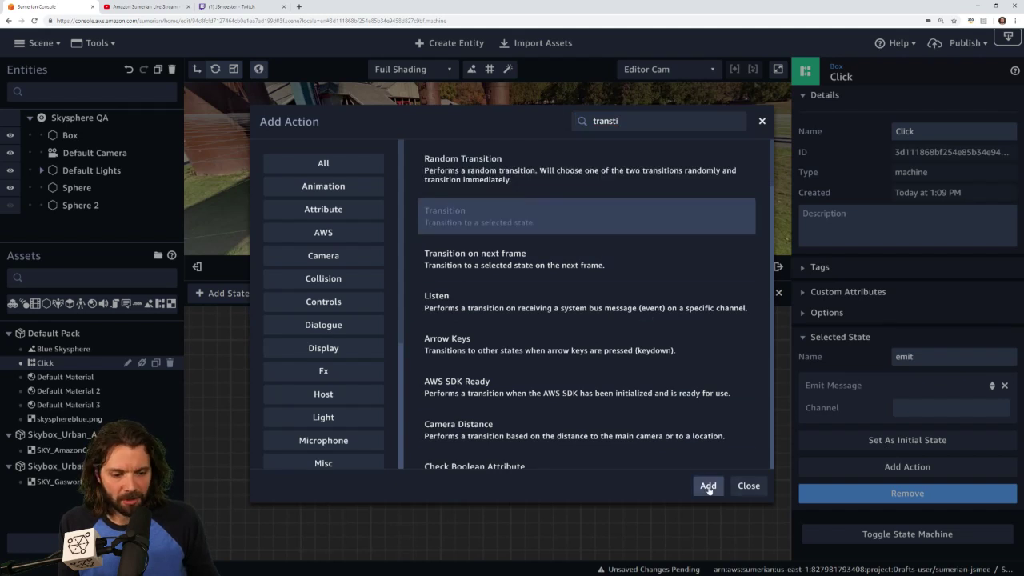
{"action": "left_click", "coordinate": [708, 486]}
Step: Duplicate the click and emit states and arrange the four states in a loop, with the emit states between the click states
{"action": "left_click_drag", "start_coordinate": [327, 427], "coordinate": [304, 436]}
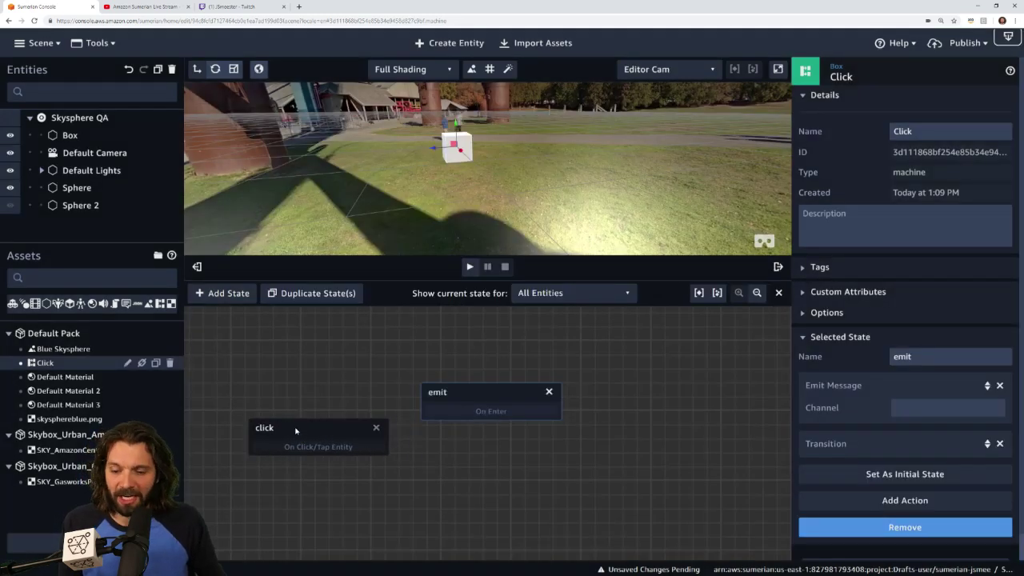
{"action": "left_click_drag", "start_coordinate": [480, 391], "coordinate": [486, 369]}
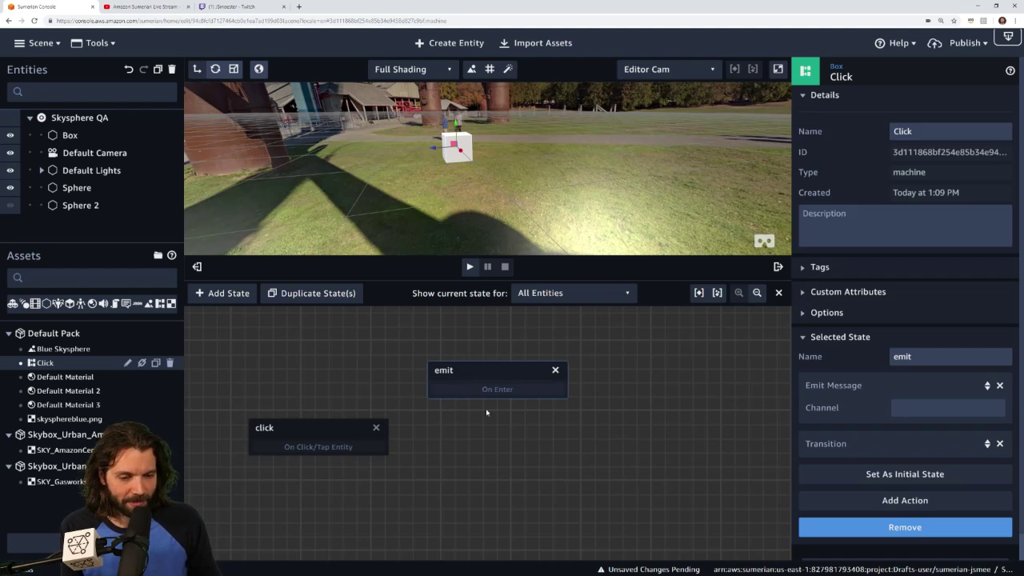
{"action": "left_click_drag", "start_coordinate": [491, 379], "coordinate": [463, 376]}
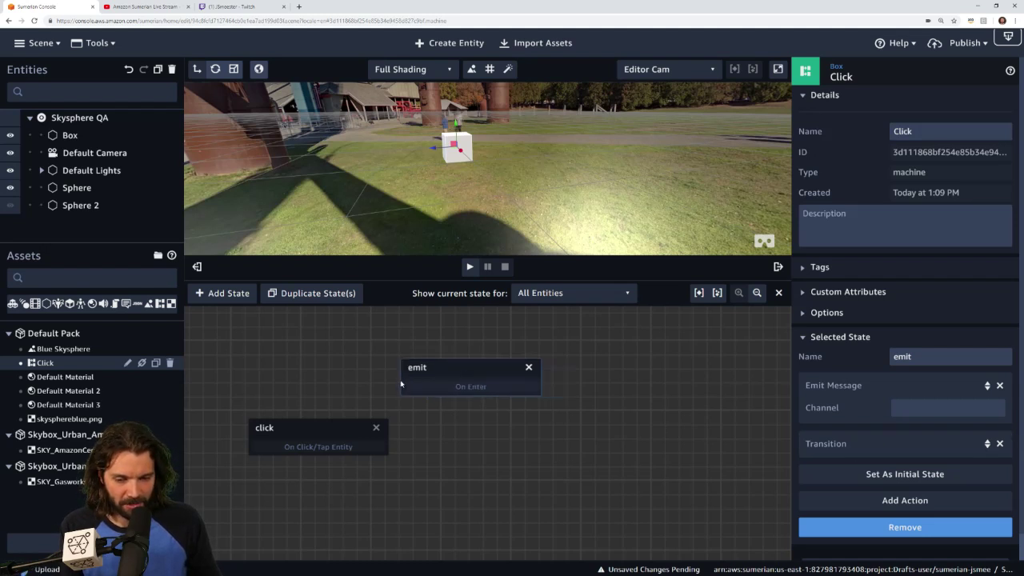
{"action": "left_click", "coordinate": [306, 438]}
{"action": "left_click", "coordinate": [297, 292]}
{"action": "left_click_drag", "start_coordinate": [309, 439], "coordinate": [626, 437]}
{"action": "left_click", "coordinate": [456, 383]}
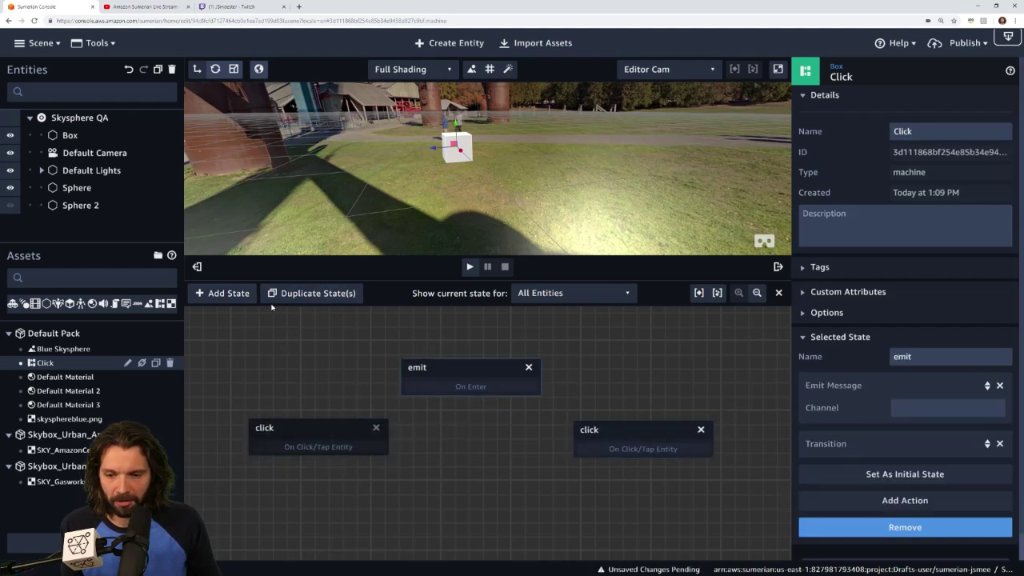
{"action": "left_click", "coordinate": [320, 294]}
{"action": "left_click_drag", "start_coordinate": [500, 384], "coordinate": [504, 472]}
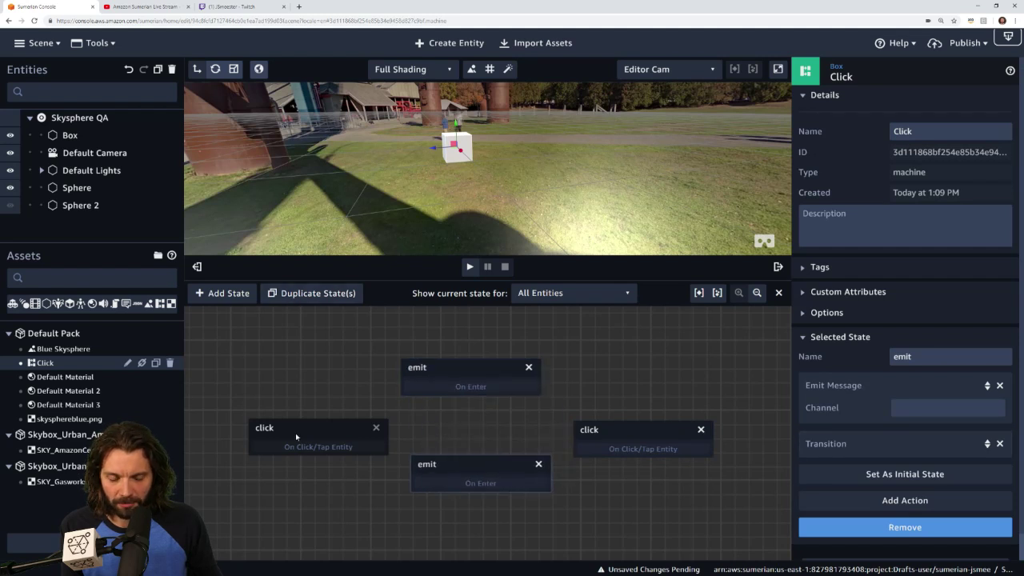
{"action": "left_click_drag", "start_coordinate": [307, 432], "coordinate": [294, 407]}
{"action": "left_click_drag", "start_coordinate": [449, 463], "coordinate": [439, 464]}
{"action": "left_click_drag", "start_coordinate": [282, 400], "coordinate": [298, 413]}
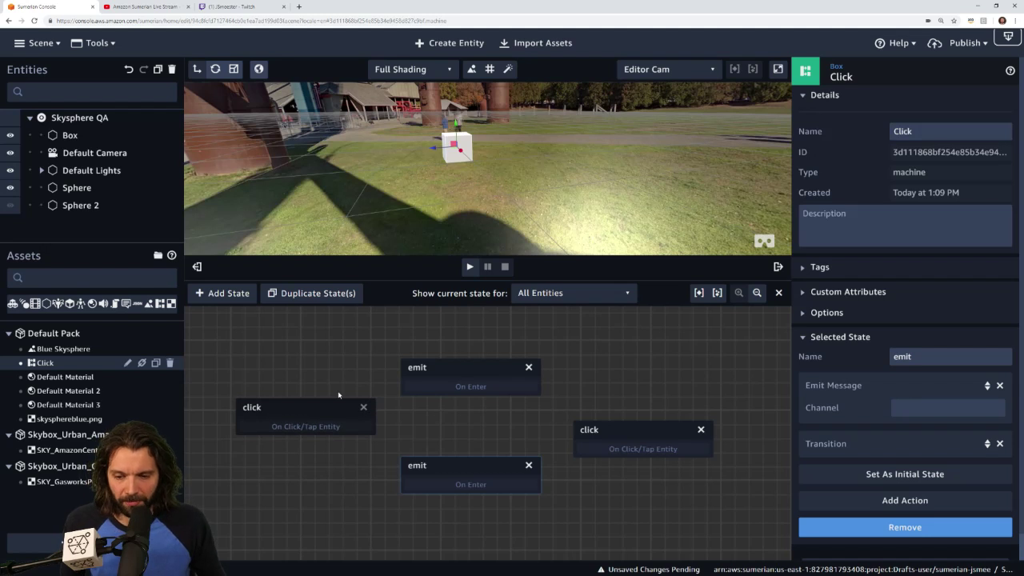
Step: Set the message channel of the upper emit state to show2 and of the lower emit state to hide2
{"action": "left_click", "coordinate": [332, 430]}
{"action": "left_click", "coordinate": [507, 372]}
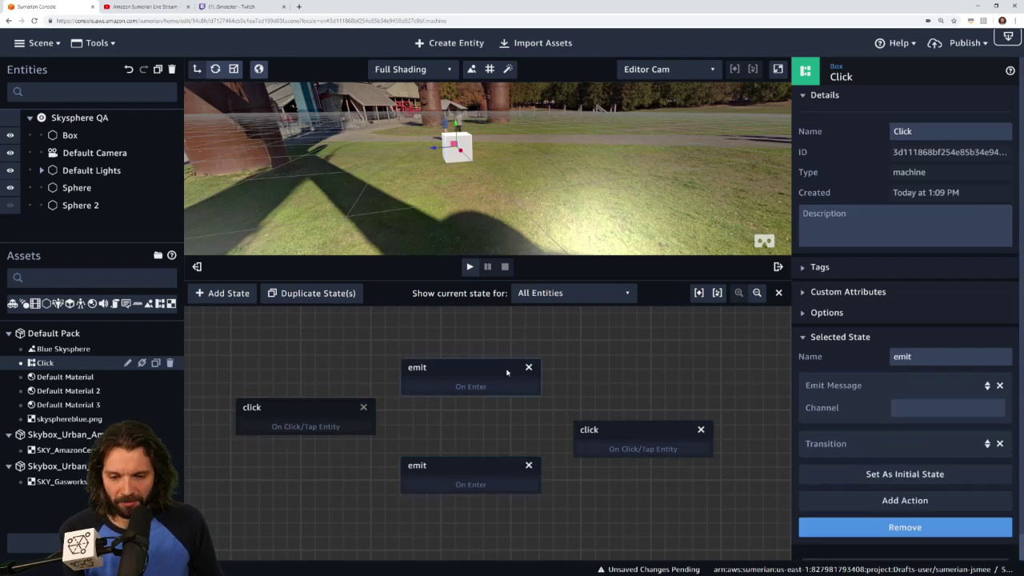
{"action": "left_click", "coordinate": [908, 410]}
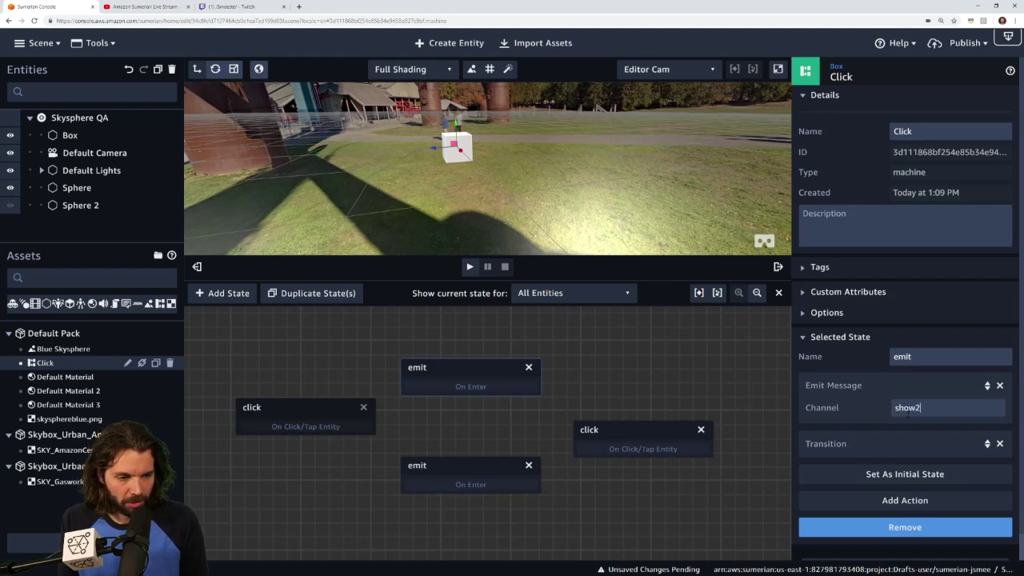
{"action": "left_click", "coordinate": [482, 474]}
{"action": "type", "text": "hide"}
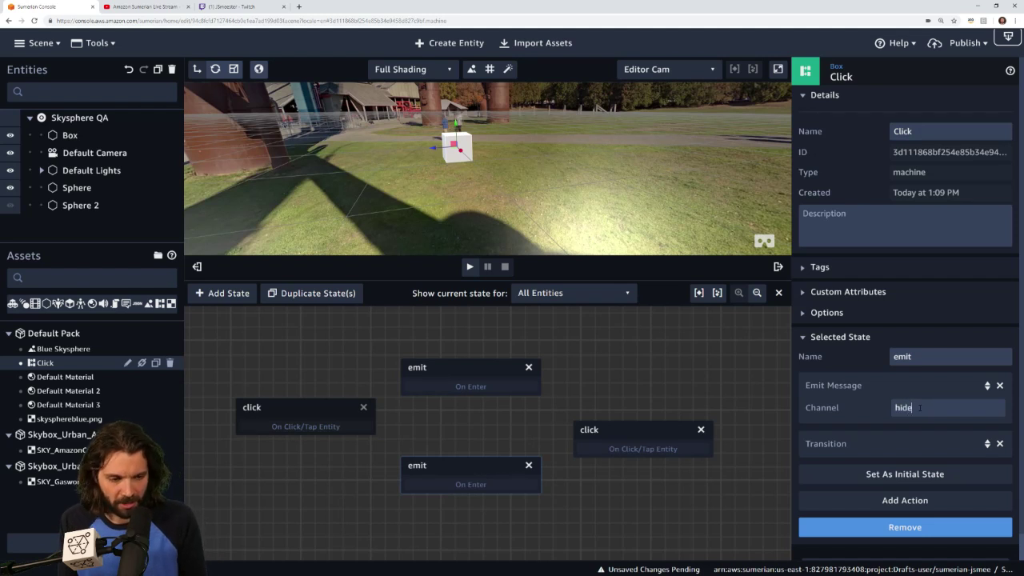
{"action": "type", "text": "2"}
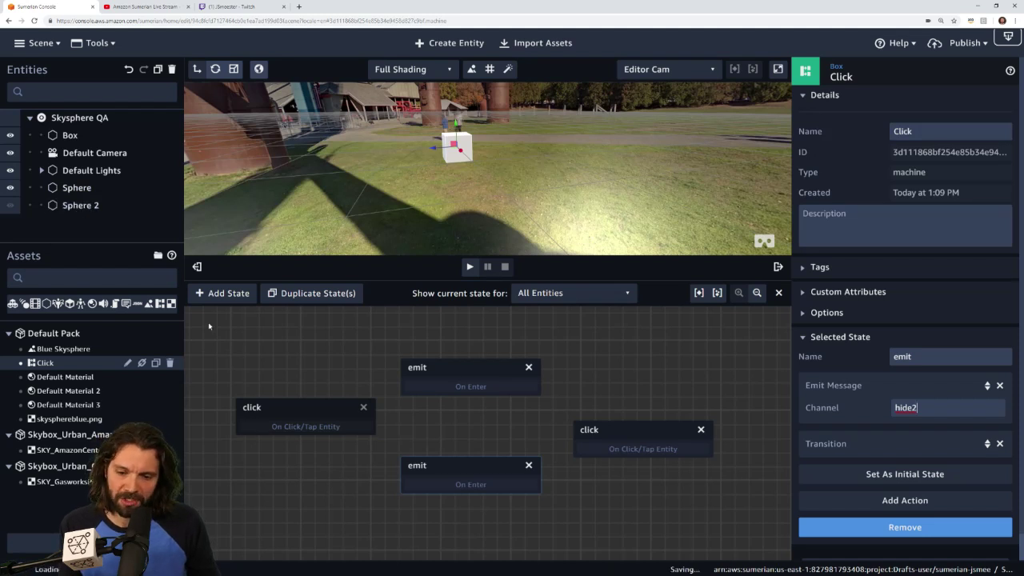
Step: Set the uniform scale of Sphere 2 to 149
{"action": "left_click", "coordinate": [93, 207]}
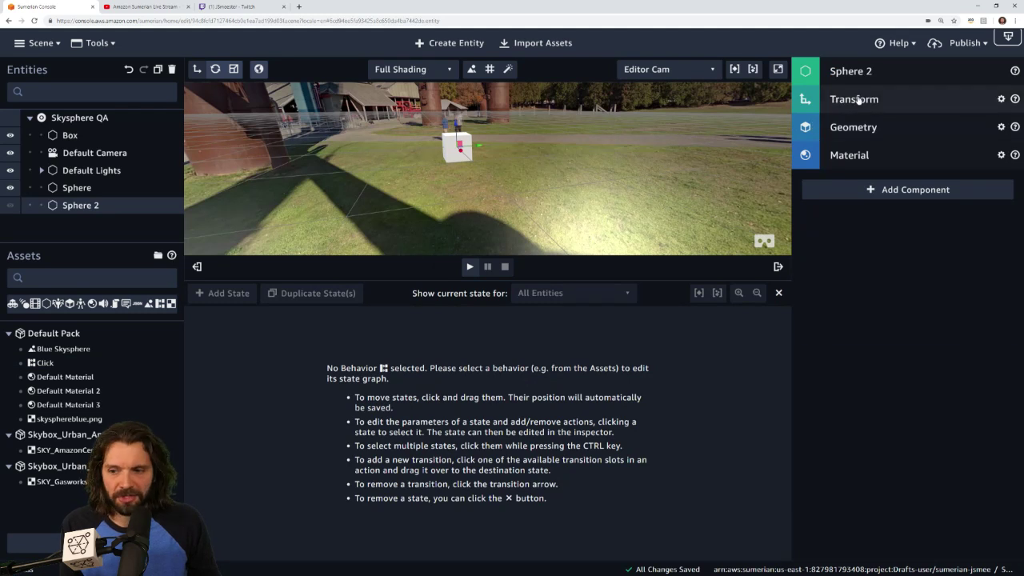
{"action": "left_click", "coordinate": [859, 100]}
{"action": "left_click", "coordinate": [856, 188]}
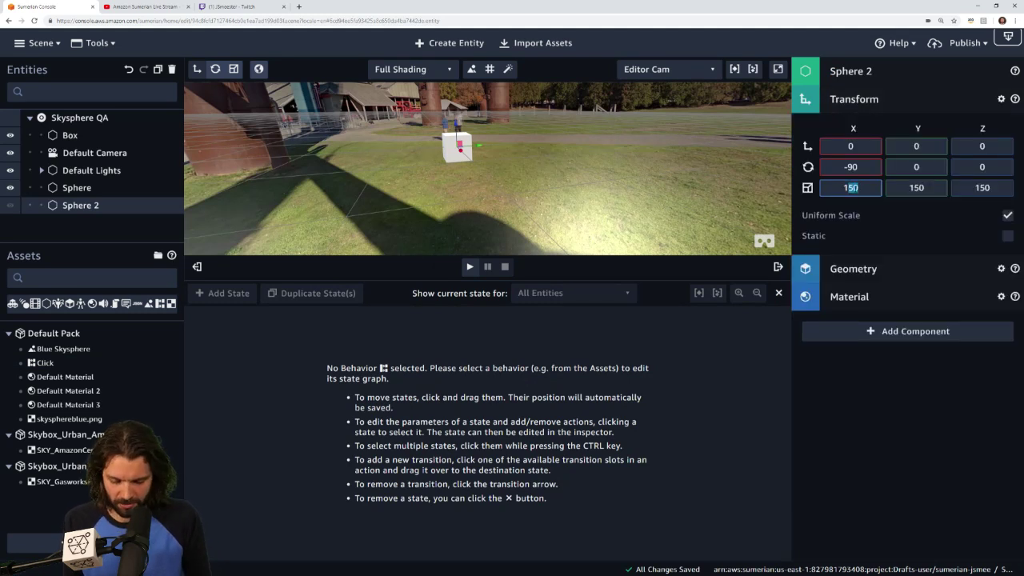
{"action": "key", "text": "Down"}
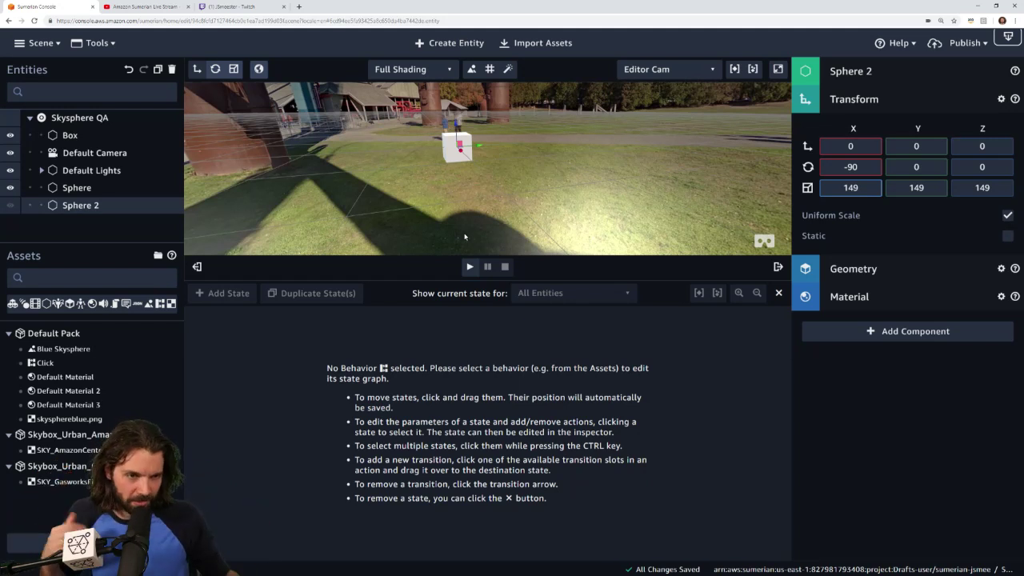
{"action": "left_click", "coordinate": [890, 106]}
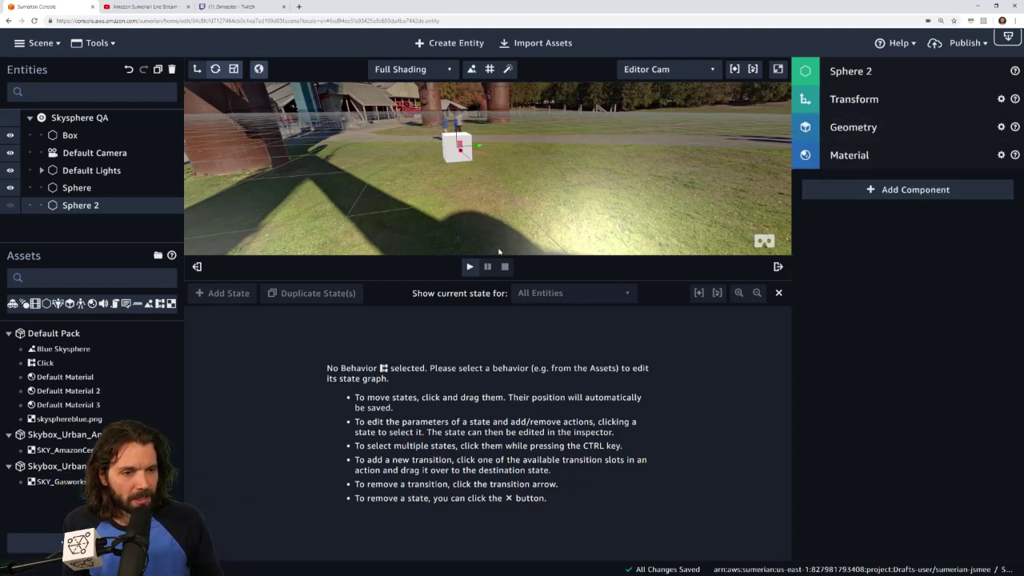
Step: Connect the Click behavior's states in a loop: first click, show2 emit, second click, hide2 emit, back to first click
{"action": "left_click", "coordinate": [54, 365]}
{"action": "left_click", "coordinate": [445, 369]}
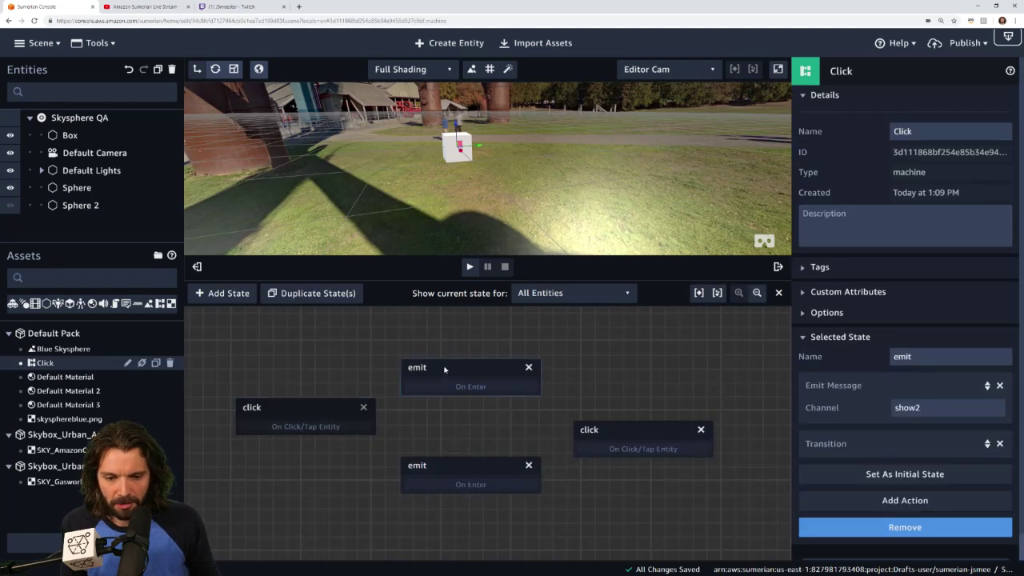
{"action": "left_click", "coordinate": [439, 473]}
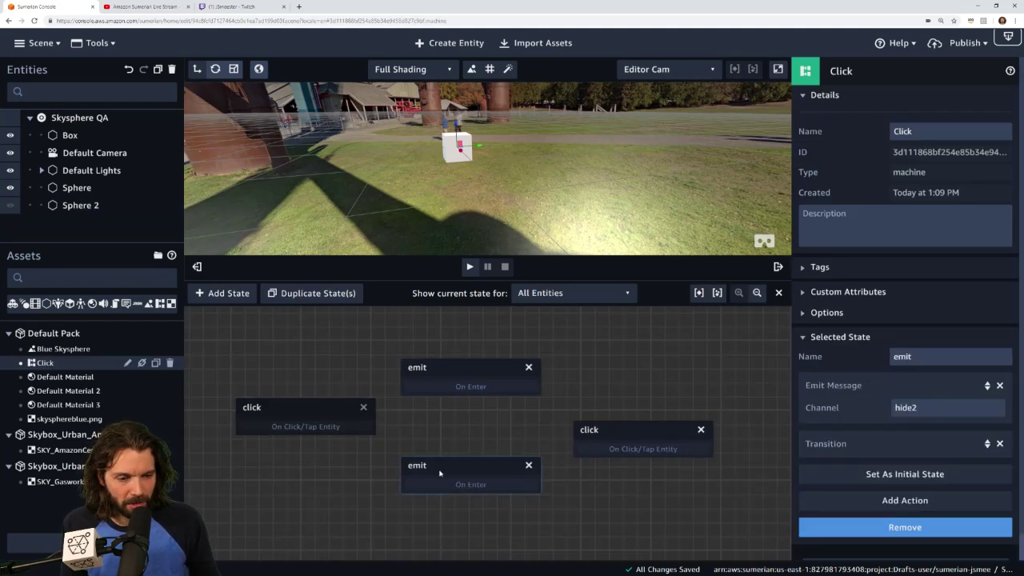
{"action": "left_click_drag", "start_coordinate": [442, 368], "coordinate": [312, 427]}
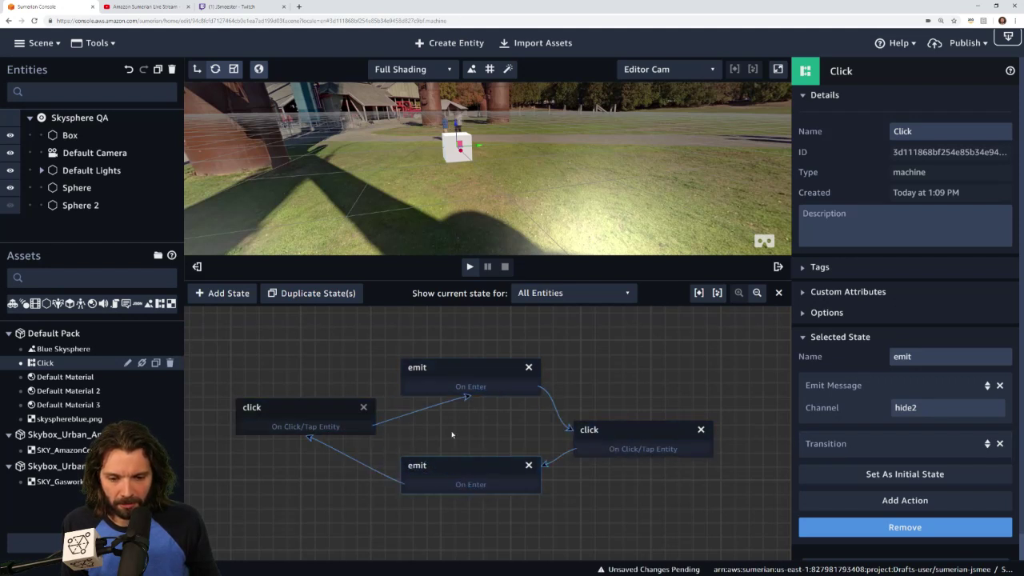
Step: Add a State Machine component to Sphere 2 and create a new behavior whose initial state is named listen
{"action": "left_click", "coordinate": [81, 206]}
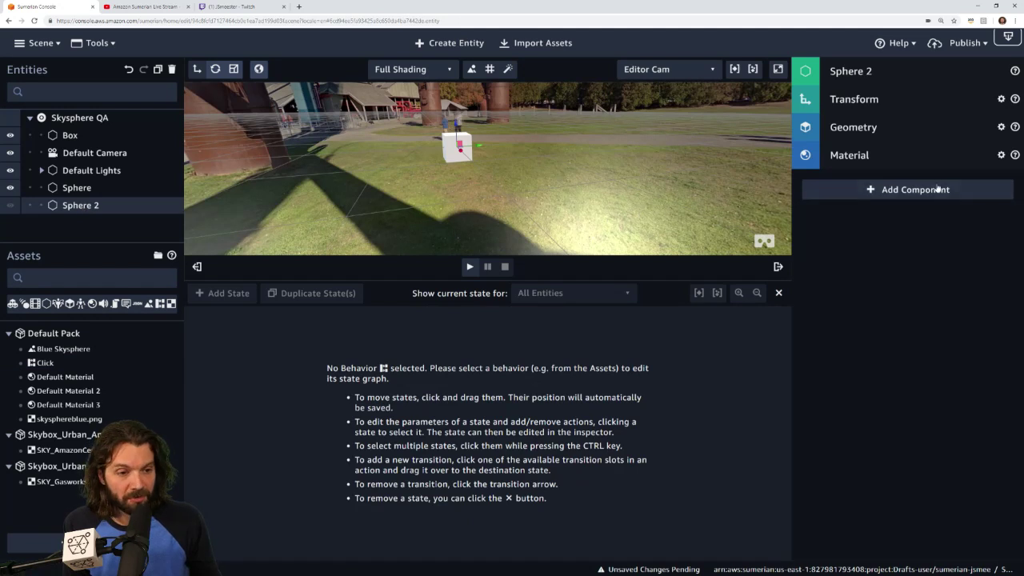
{"action": "left_click", "coordinate": [906, 189]}
{"action": "left_click", "coordinate": [902, 450]}
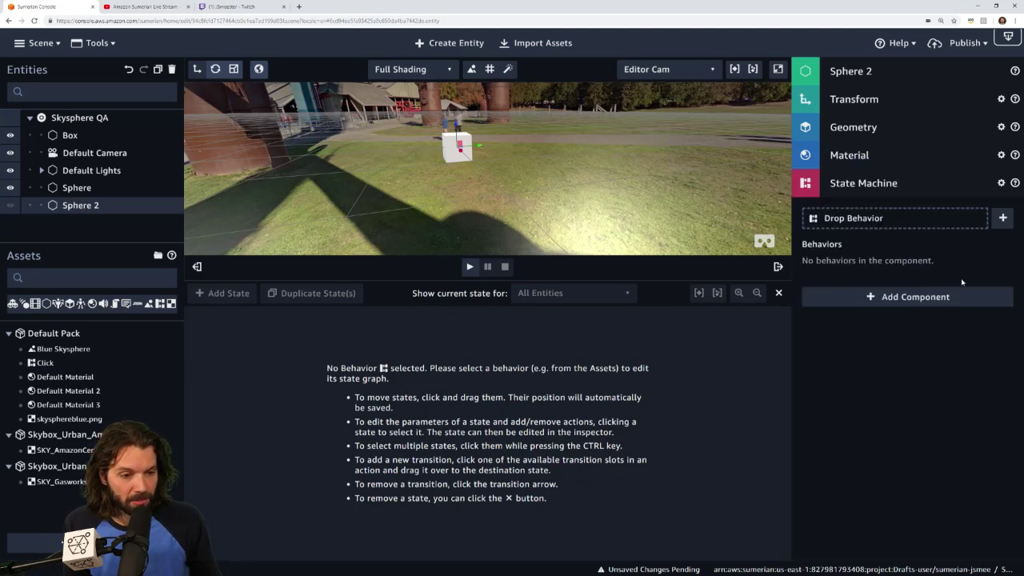
{"action": "left_click", "coordinate": [999, 214]}
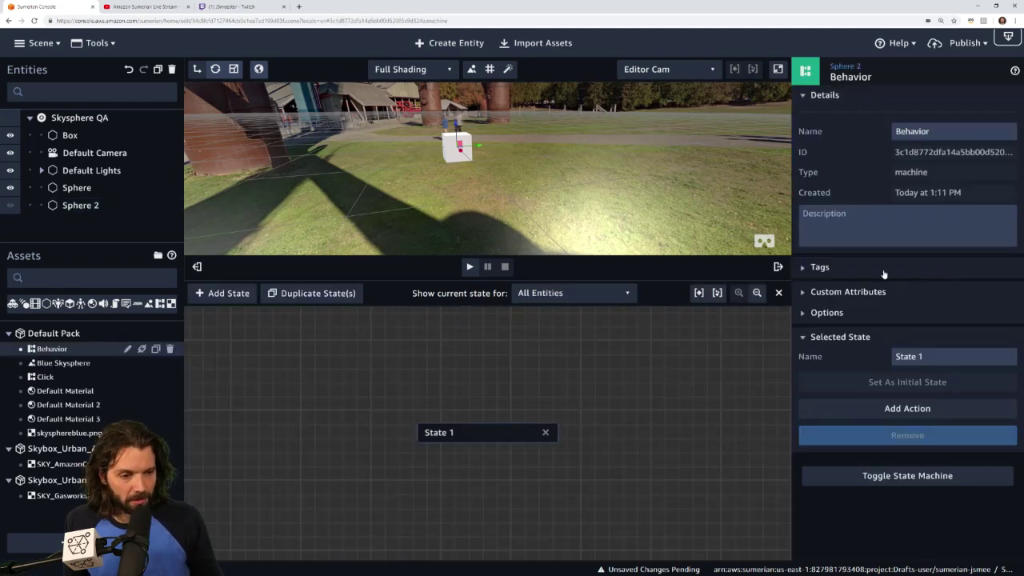
{"action": "left_click_drag", "start_coordinate": [935, 361], "coordinate": [816, 359]}
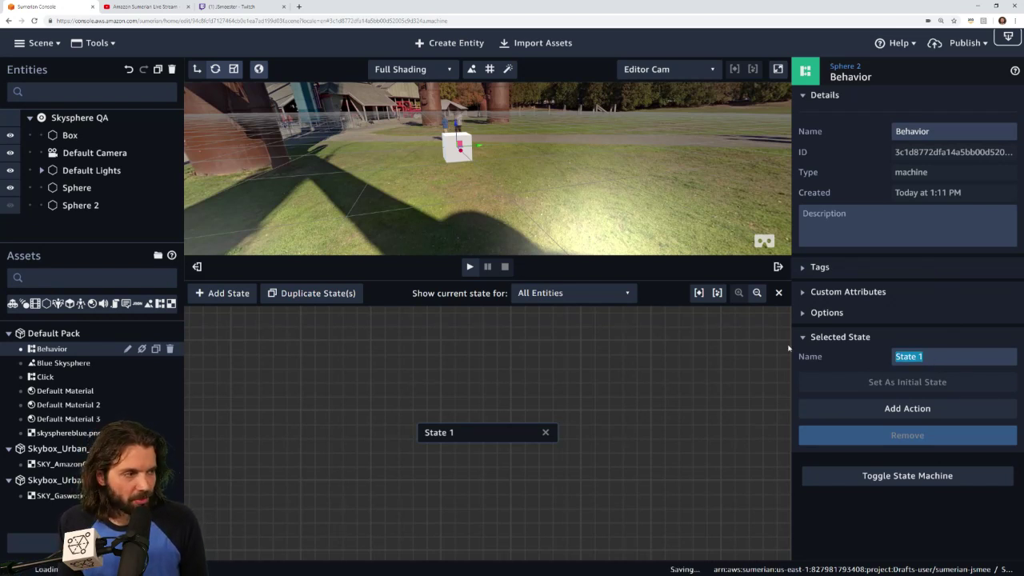
{"action": "type", "text": "listen"}
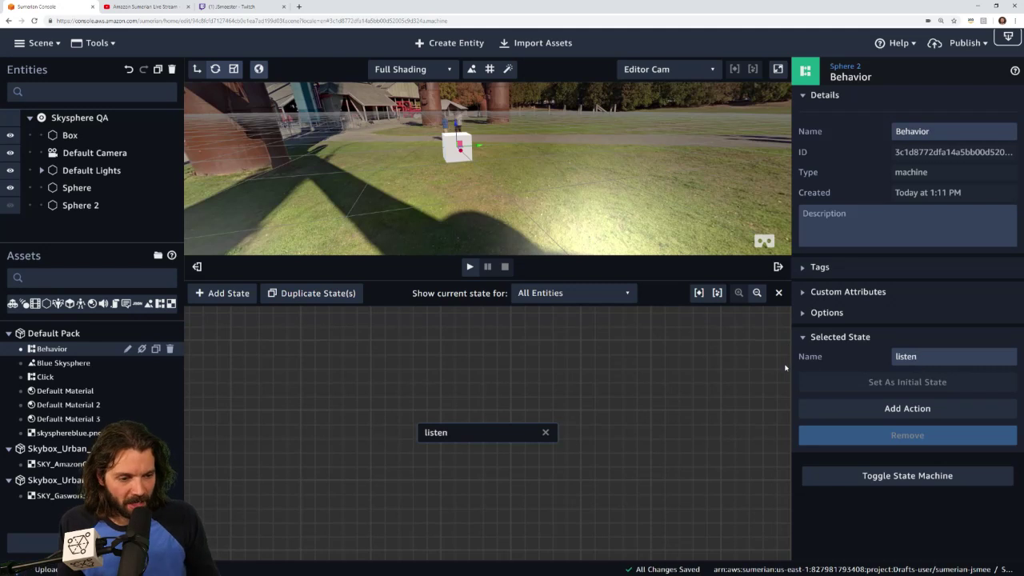
Step: Add a Listen action to the listen state and set its message channel to show2
{"action": "left_click", "coordinate": [907, 410]}
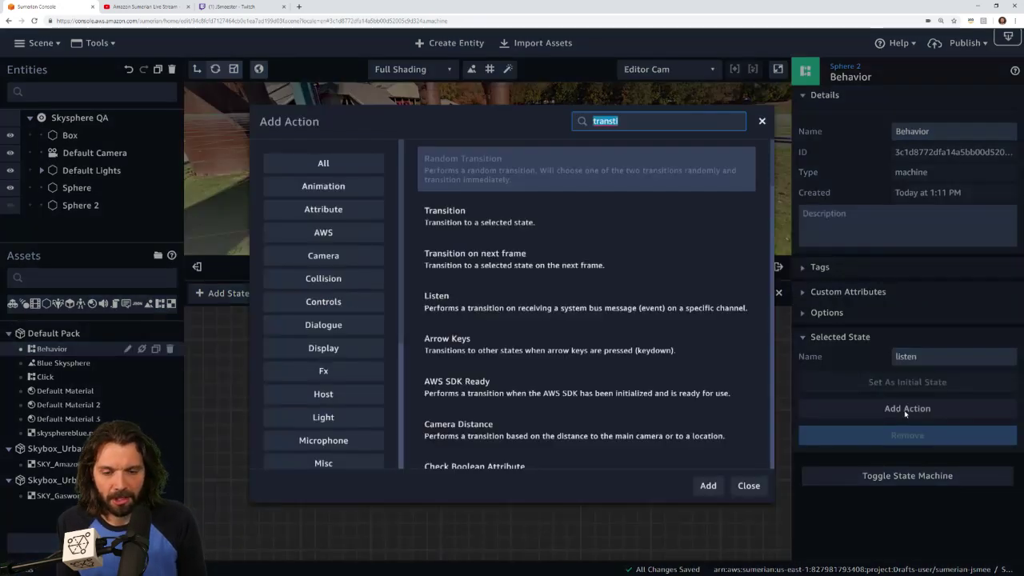
{"action": "type", "text": "listen"}
{"action": "key", "text": "Down"}
{"action": "type", "text": "]"}
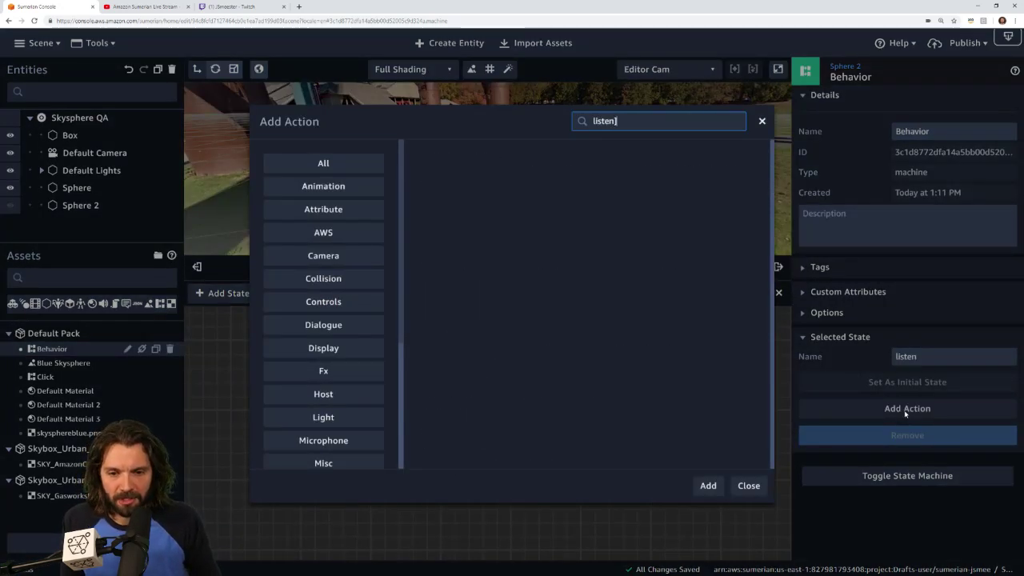
{"action": "key", "text": "BackSpace"}
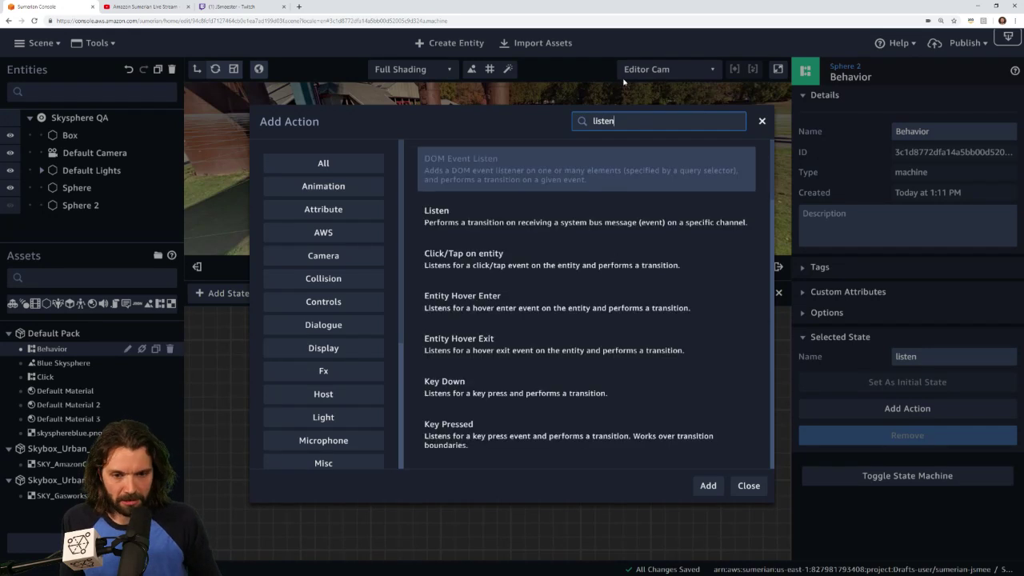
{"action": "left_click", "coordinate": [560, 224]}
{"action": "left_click", "coordinate": [707, 487]}
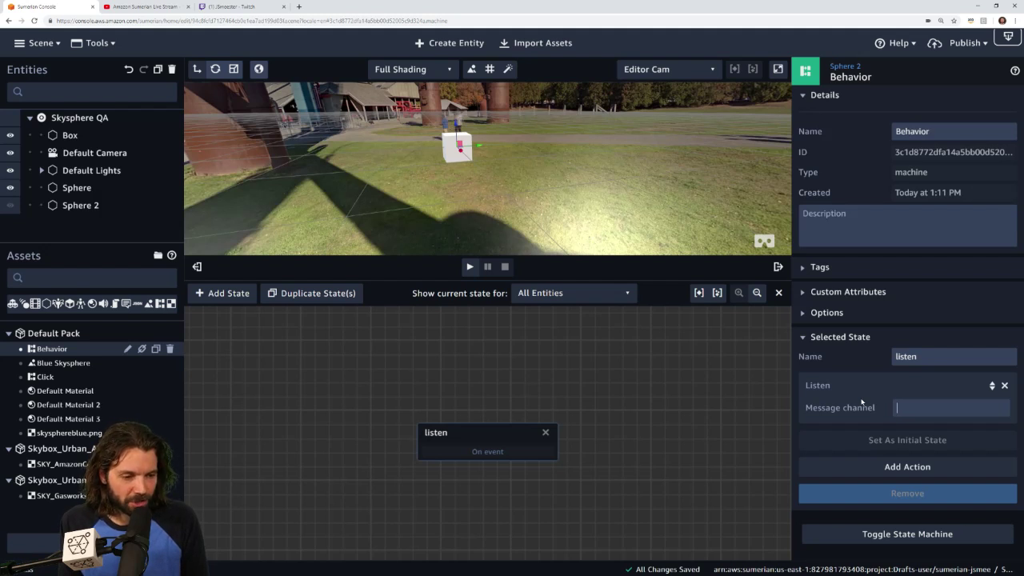
{"action": "type", "text": "show"}
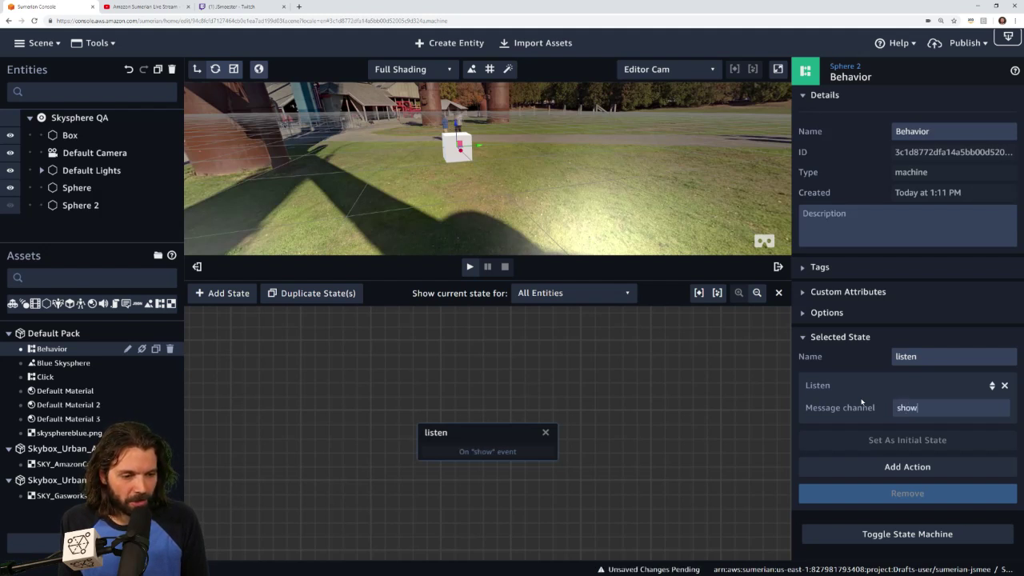
{"action": "type", "text": "2"}
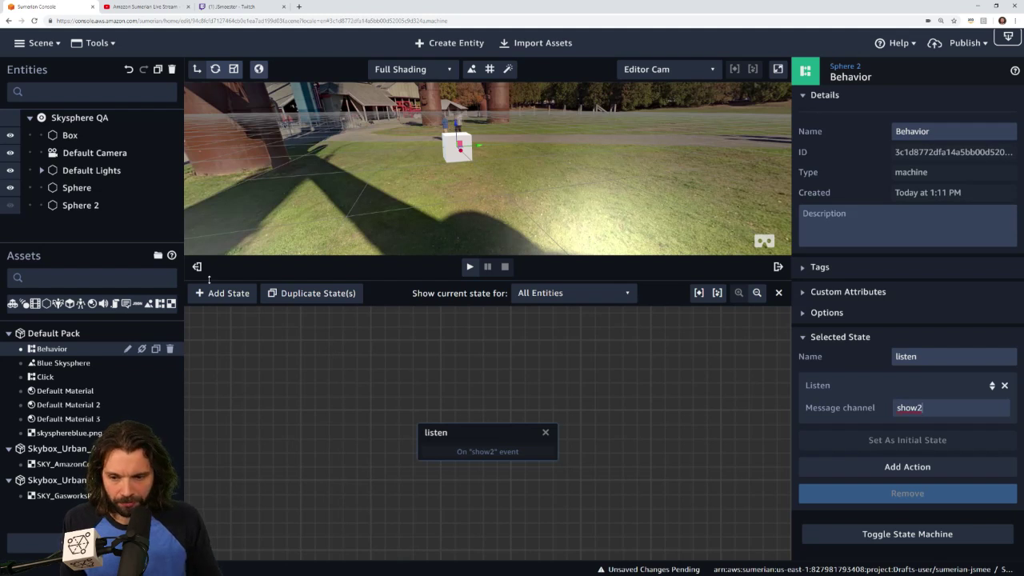
Step: Add a new state named show to the Sphere 2 behavior, placing the listen state to its lower left
{"action": "left_click", "coordinate": [223, 293]}
{"action": "left_click_drag", "start_coordinate": [479, 439], "coordinate": [377, 426]}
{"action": "left_click_drag", "start_coordinate": [928, 357], "coordinate": [876, 355]}
{"action": "type", "text": "sjp"}
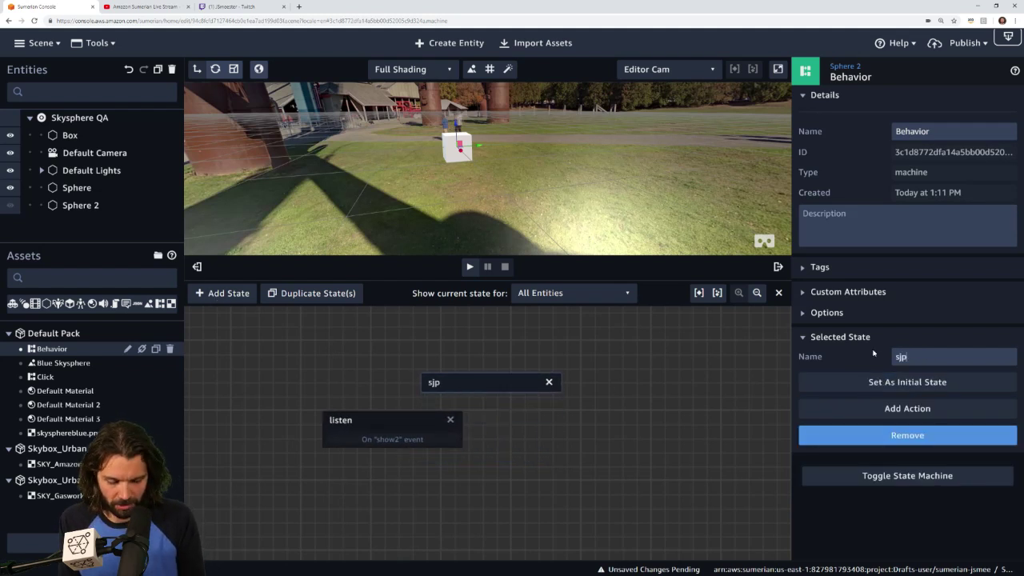
{"action": "key", "text": "BackSpace"}
{"action": "key", "text": "BackSpace"}
{"action": "type", "text": "jho"}
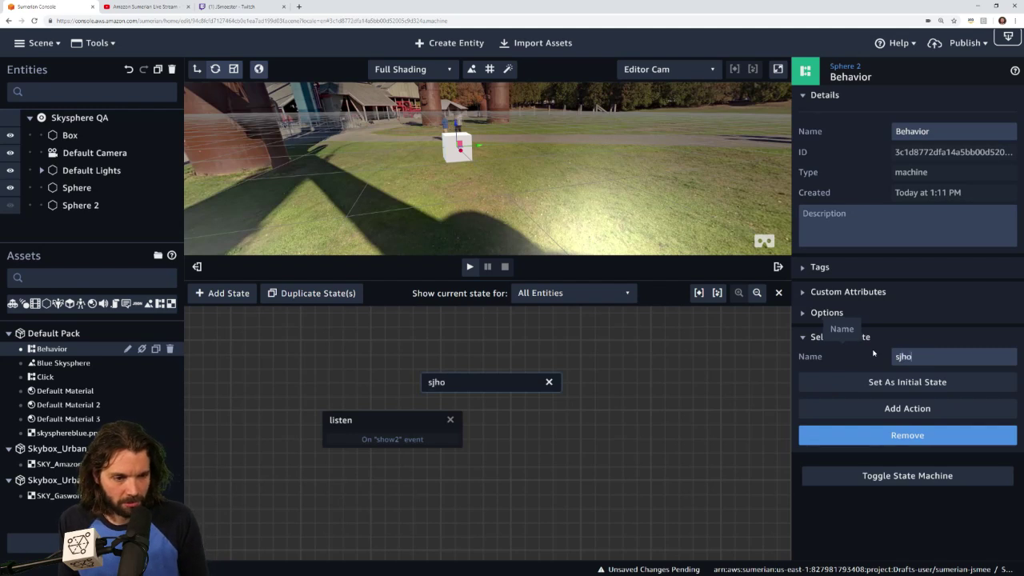
{"action": "key", "text": "BackSpace"}
{"action": "key", "text": "BackSpace"}
{"action": "key", "text": "BackSpace"}
{"action": "type", "text": "how"}
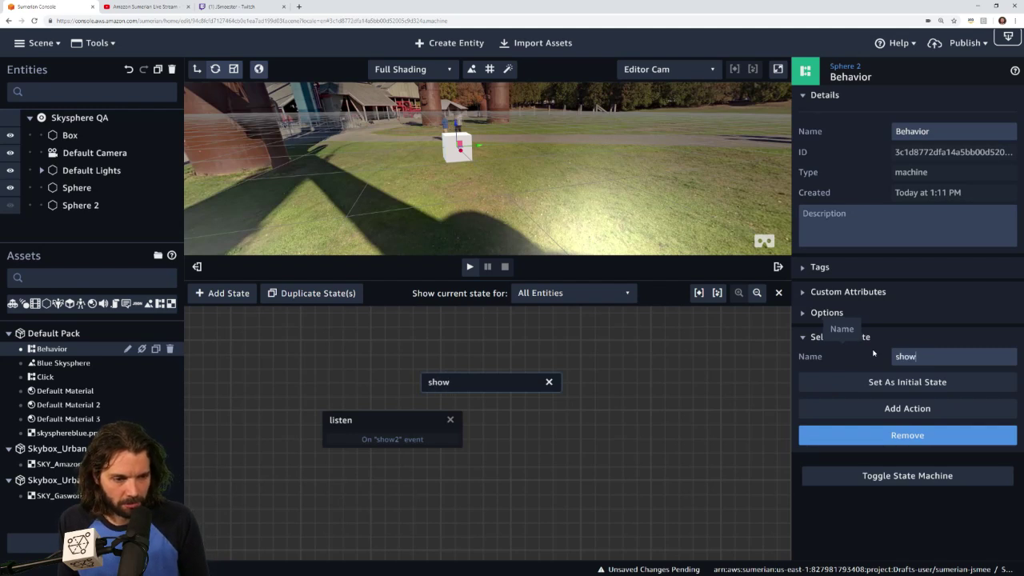
Step: Add the Show and Transition actions to the show state and move the listen state farther away from it
{"action": "left_click", "coordinate": [907, 409]}
{"action": "type", "text": "sh"}
{"action": "key", "text": "BackSpace"}
{"action": "key", "text": "BackSpace"}
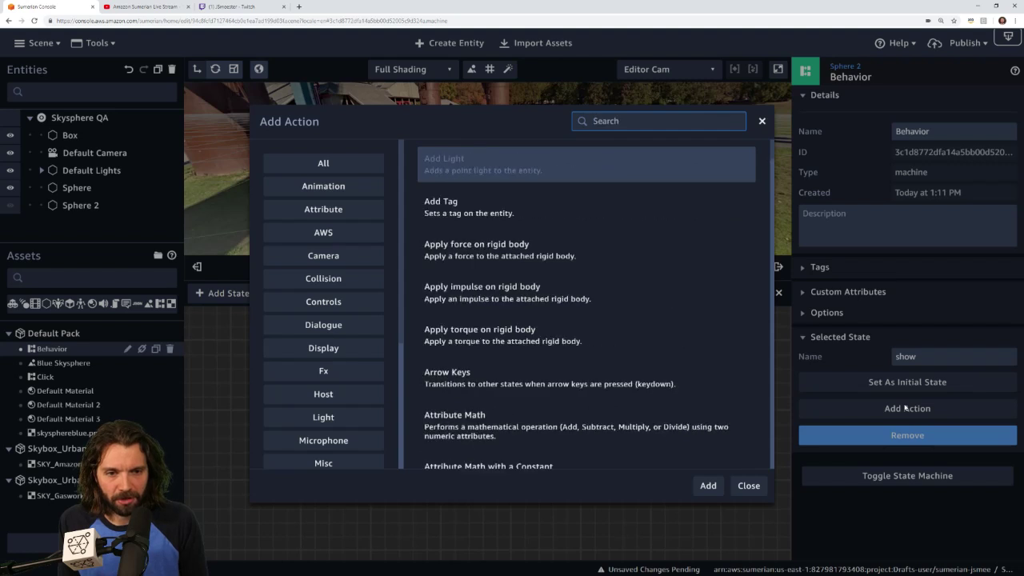
{"action": "type", "text": "show"}
{"action": "key", "text": "Return"}
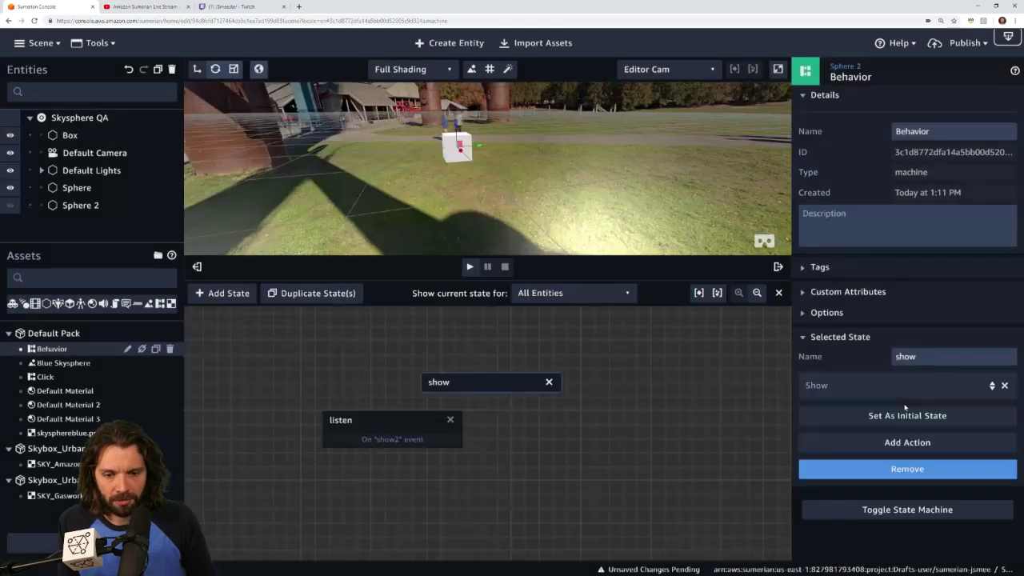
{"action": "left_click", "coordinate": [955, 450]}
{"action": "type", "text": "trans"}
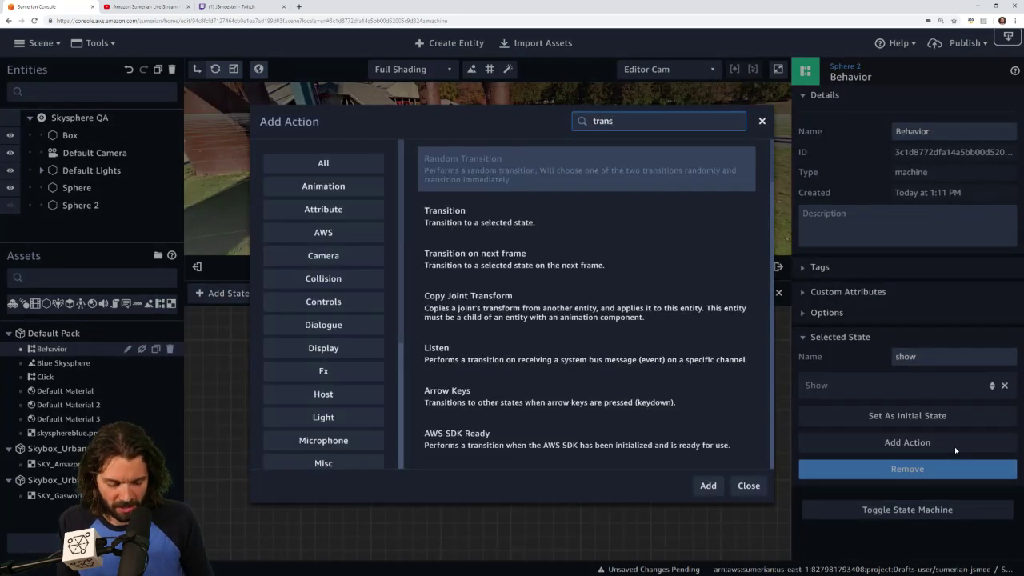
{"action": "key", "text": "Down"}
{"action": "key", "text": "Return"}
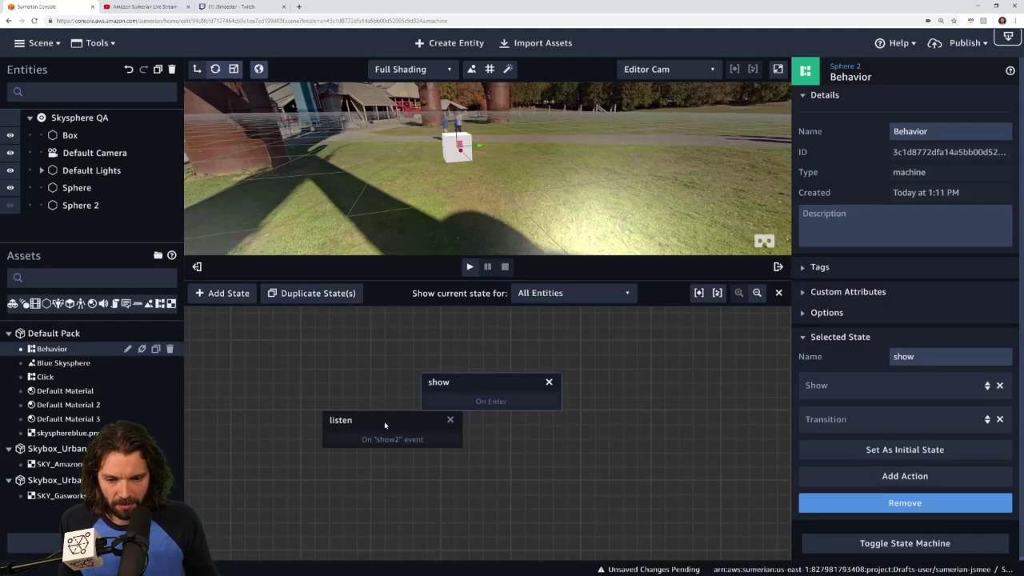
{"action": "left_click_drag", "start_coordinate": [385, 426], "coordinate": [427, 384]}
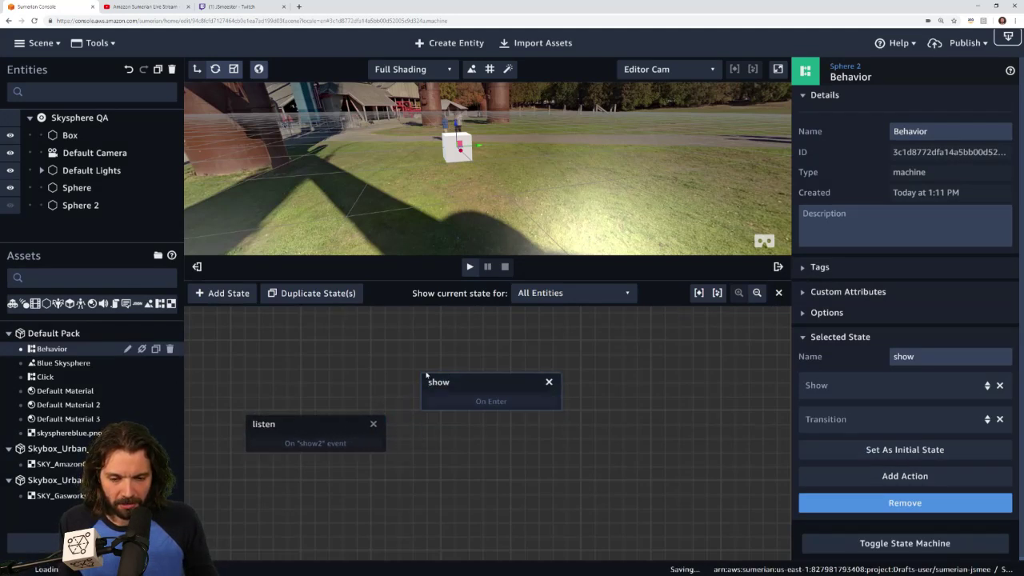
Step: Duplicate the listen state, place the copy on the other side of the show state, and set its message channel to hide2
{"action": "left_click", "coordinate": [321, 425]}
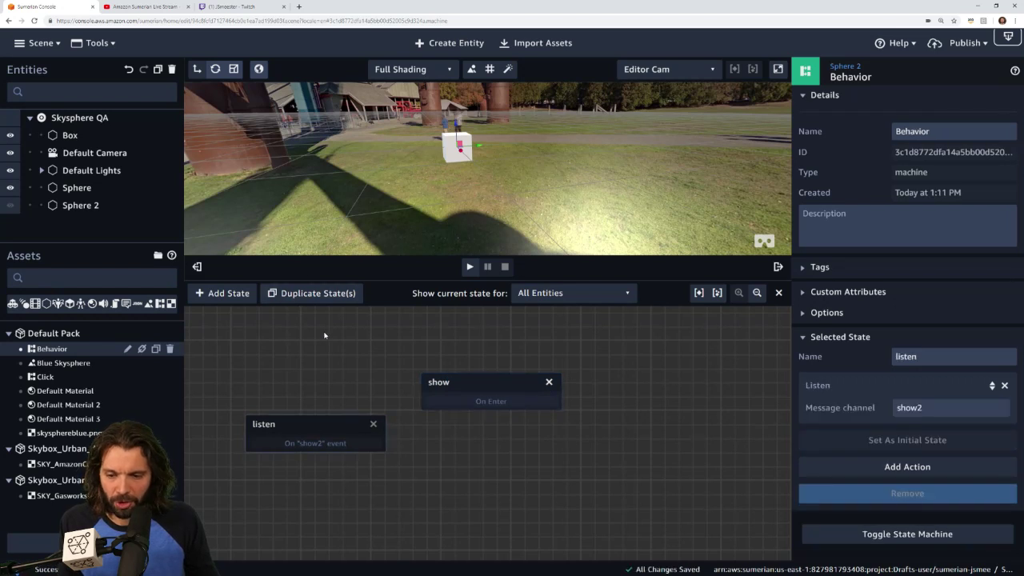
{"action": "left_click", "coordinate": [319, 293]}
{"action": "left_click_drag", "start_coordinate": [325, 428], "coordinate": [695, 427]}
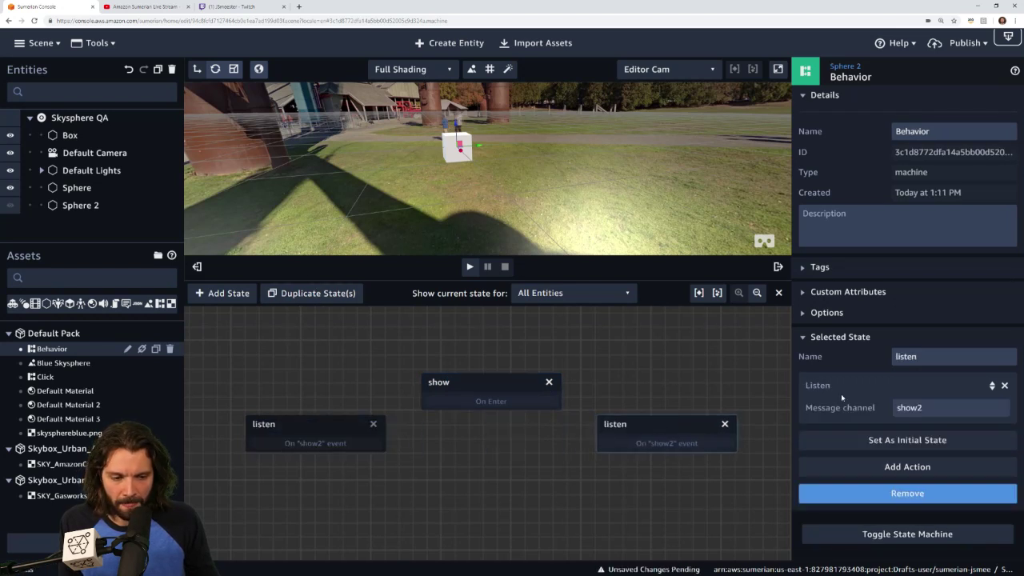
{"action": "left_click_drag", "start_coordinate": [926, 408], "coordinate": [883, 413]}
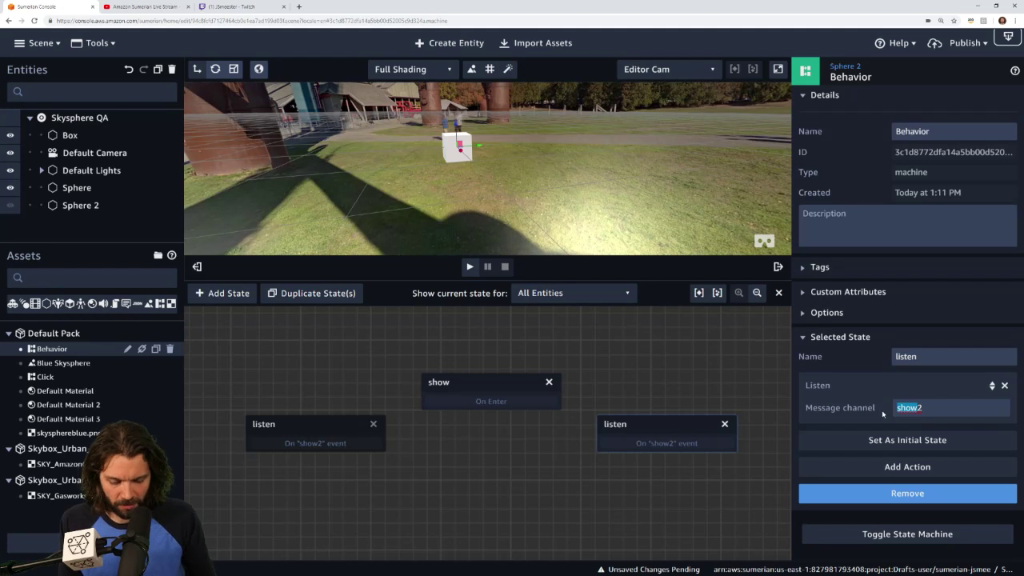
{"action": "type", "text": "j2"}
{"action": "type", "text": "ide2"}
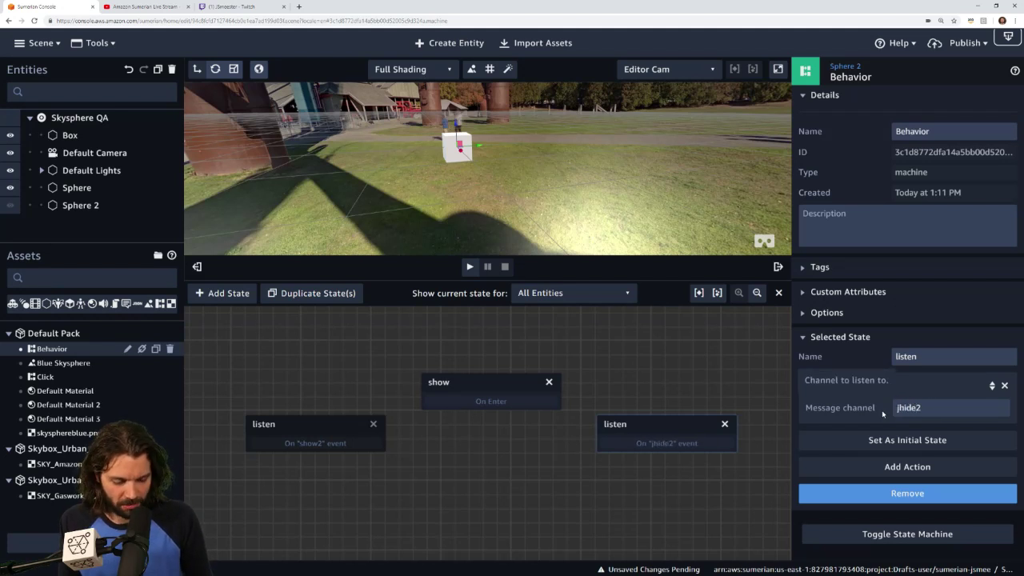
{"action": "key", "text": "BackSpace"}
{"action": "key", "text": "BackSpace"}
{"action": "key", "text": "BackSpace"}
{"action": "key", "text": "BackSpace"}
{"action": "type", "text": "hide"}
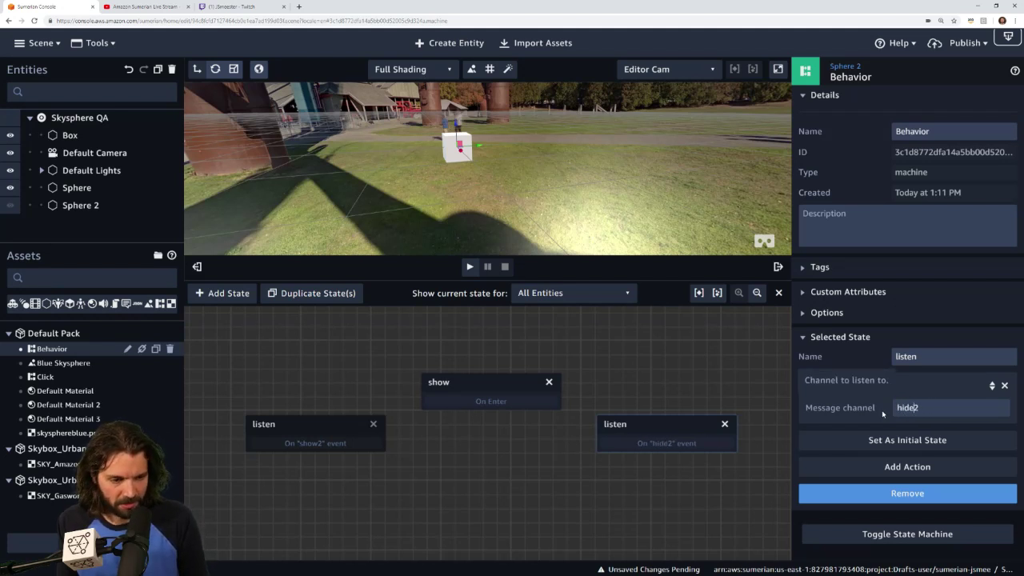
{"action": "left_click", "coordinate": [905, 467]}
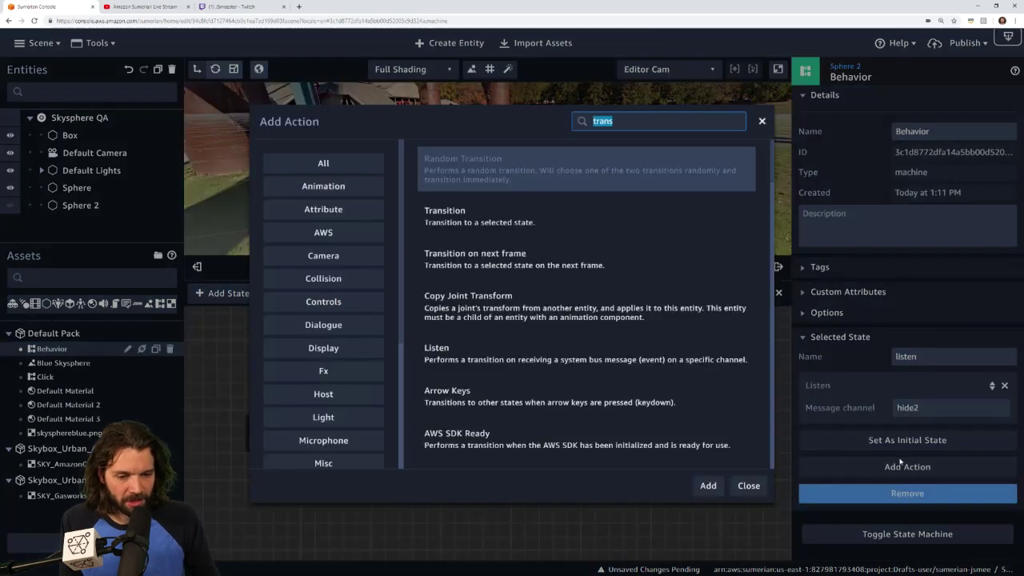
{"action": "left_click", "coordinate": [750, 486]}
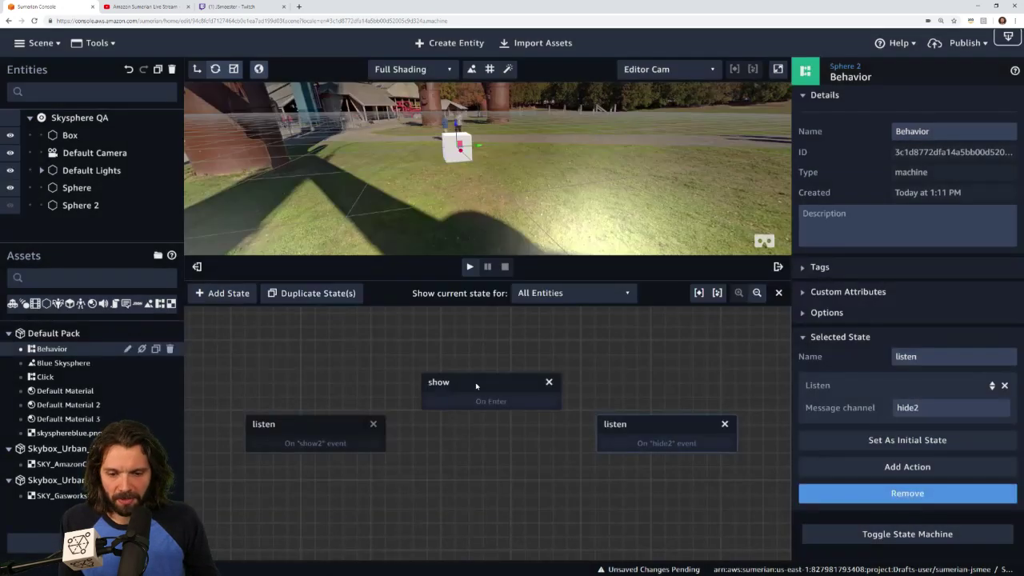
Step: Add a new state named Hide and place it below the show state
{"action": "left_click", "coordinate": [216, 293]}
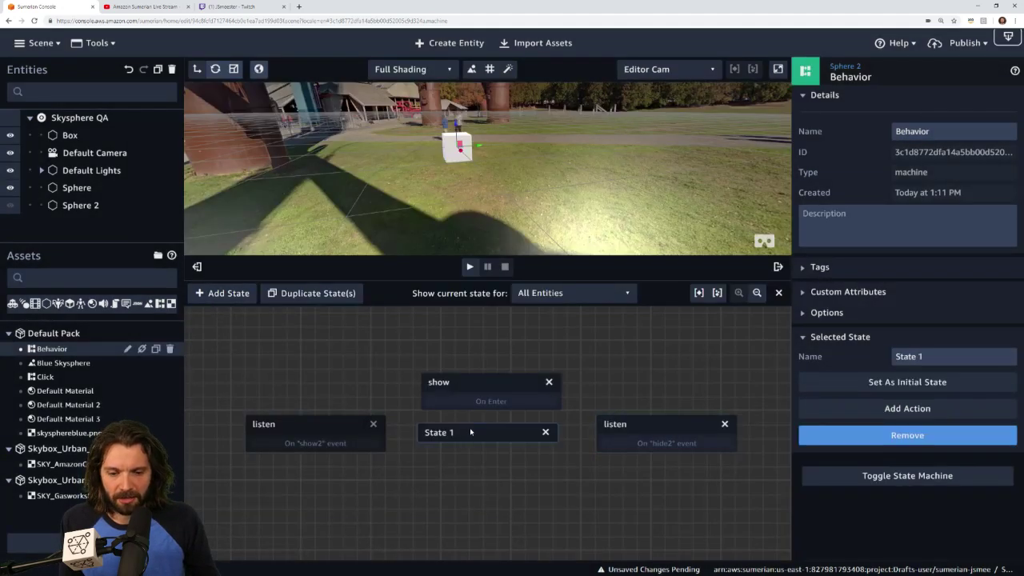
{"action": "left_click_drag", "start_coordinate": [471, 432], "coordinate": [481, 486]}
{"action": "left_click_drag", "start_coordinate": [935, 354], "coordinate": [880, 358]}
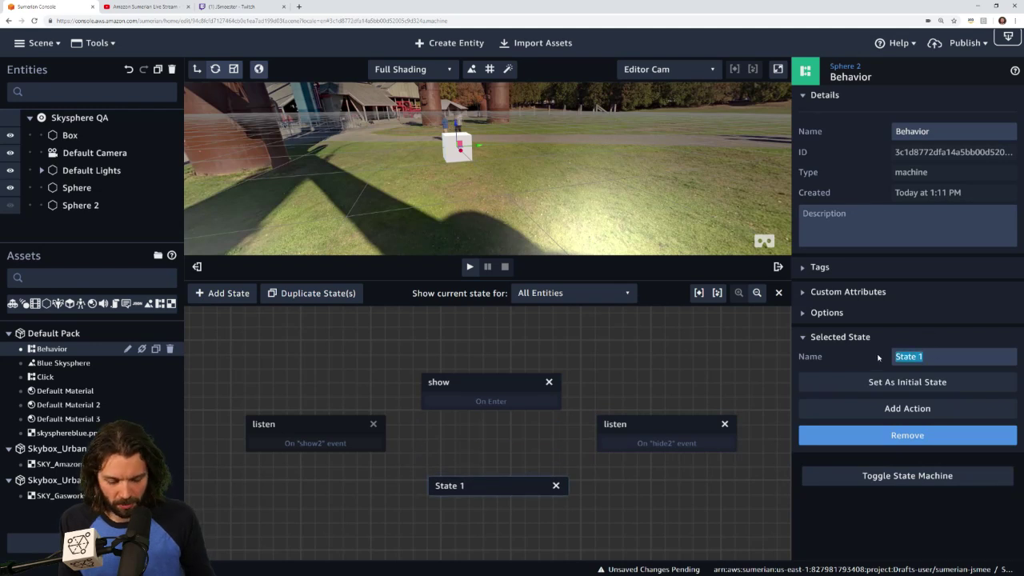
{"action": "type", "text": "Hide"}
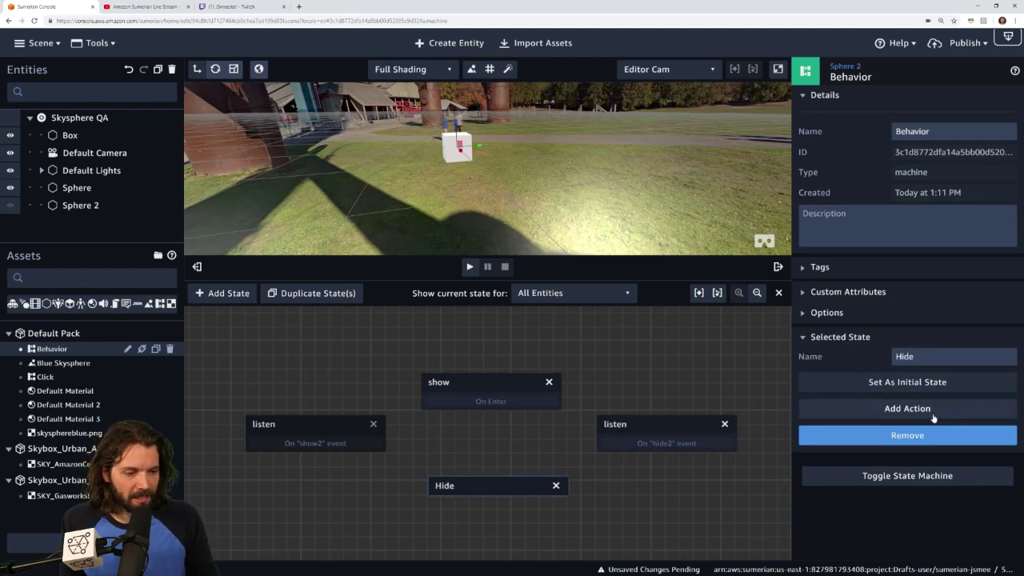
Step: Add the Hide and Transition actions to the Hide state
{"action": "left_click", "coordinate": [933, 417]}
{"action": "type", "text": "hide"}
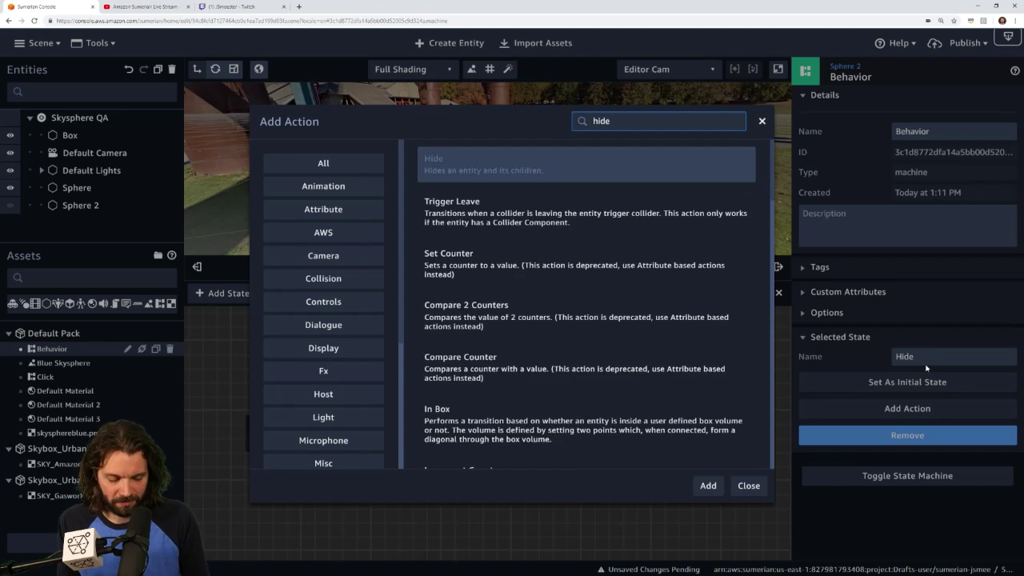
{"action": "key", "text": "Return"}
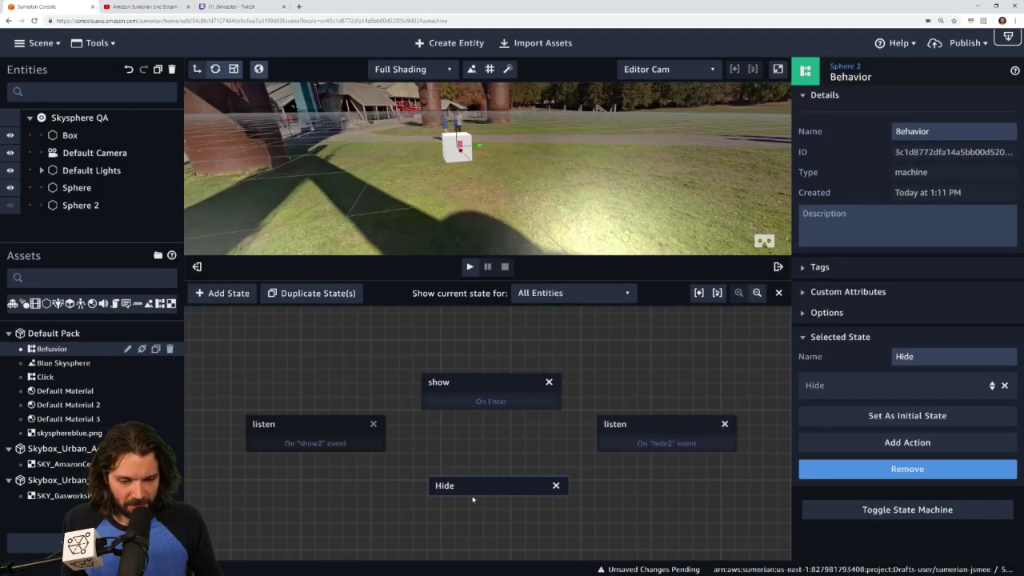
{"action": "left_click", "coordinate": [905, 442]}
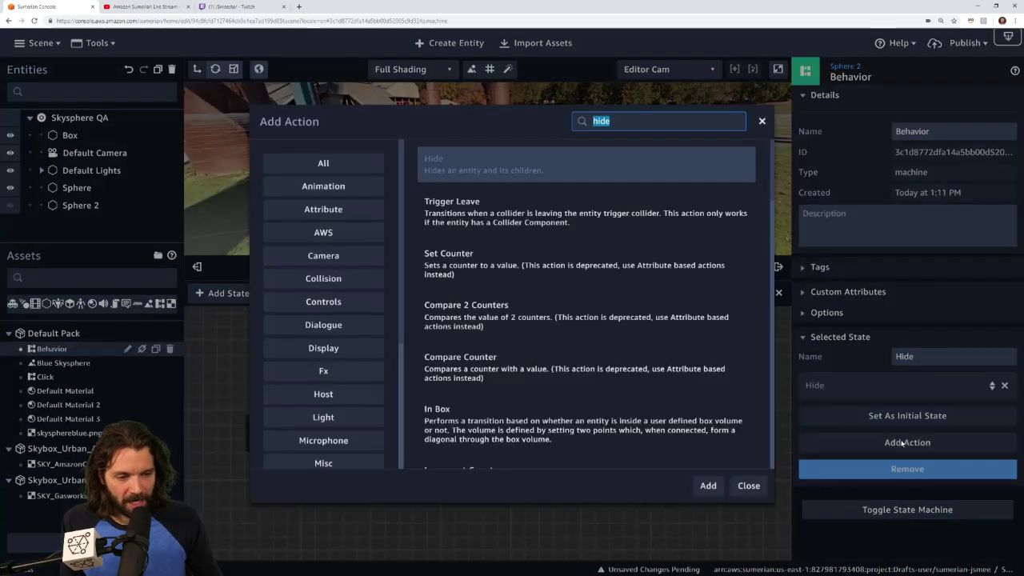
{"action": "type", "text": "tran"}
{"action": "key", "text": "Down"}
{"action": "key", "text": "Return"}
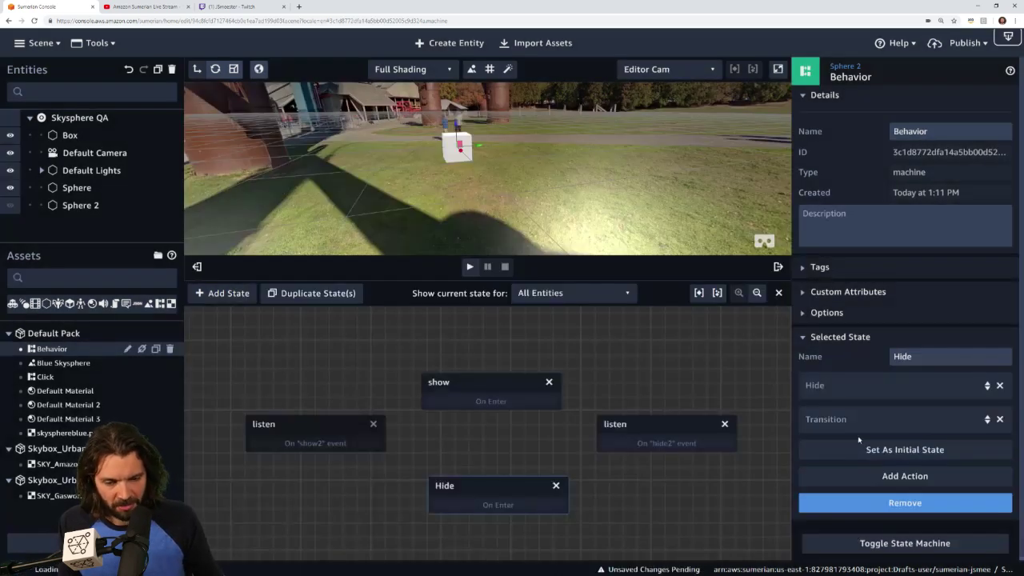
{"action": "left_click_drag", "start_coordinate": [481, 483], "coordinate": [478, 479]}
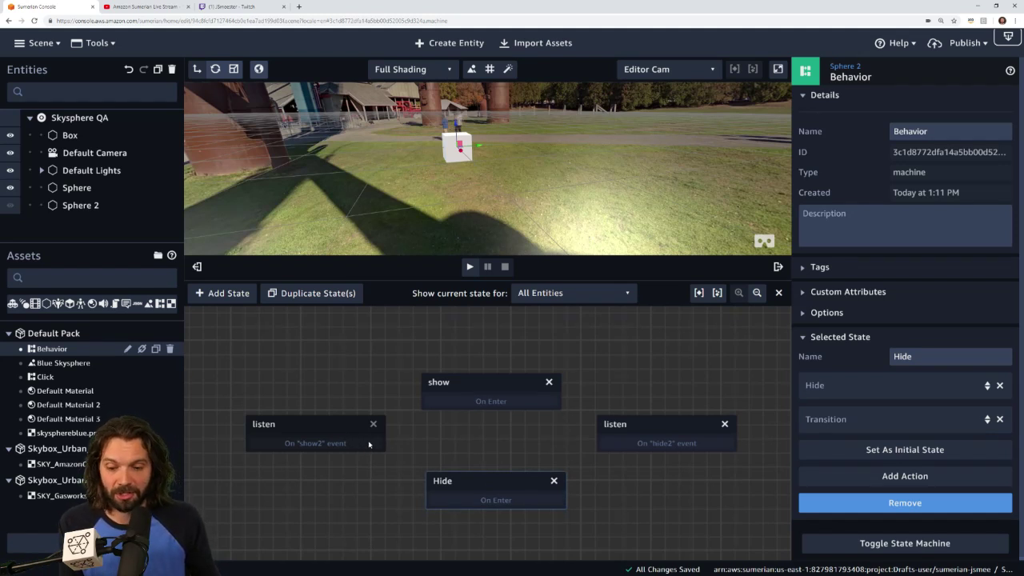
Step: Connect the states in a loop, show2 listen to show to hide2 listen to Hide and back, and close the state machine editor
{"action": "left_click_drag", "start_coordinate": [369, 444], "coordinate": [335, 443]}
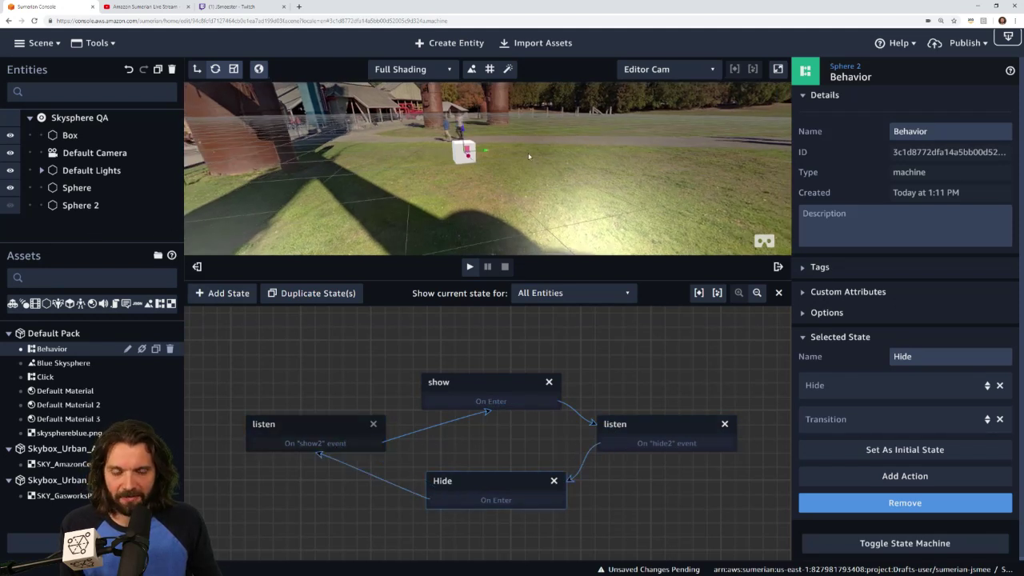
{"action": "left_click_drag", "start_coordinate": [645, 281], "coordinate": [645, 390]}
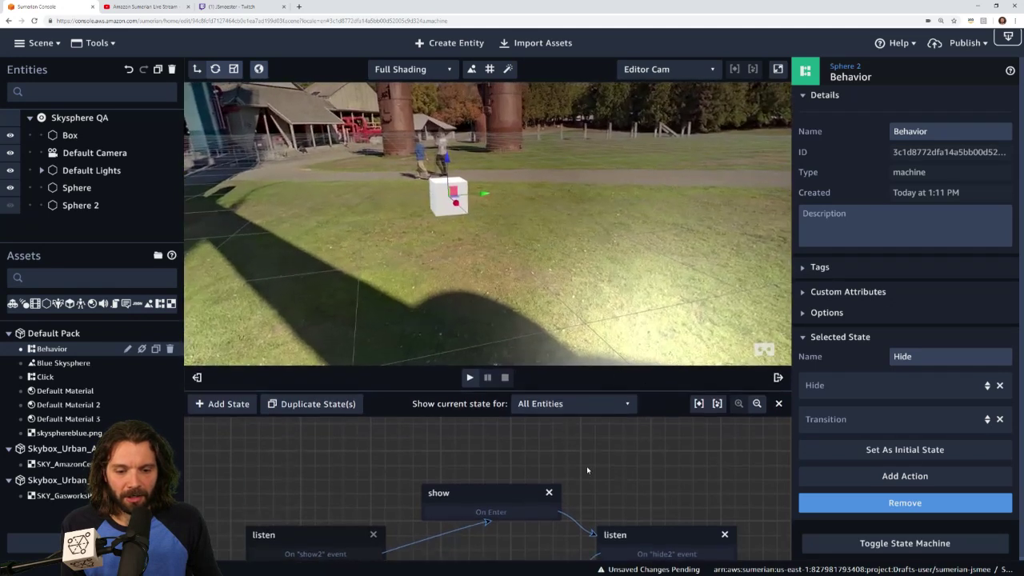
{"action": "left_click_drag", "start_coordinate": [587, 466], "coordinate": [576, 418]}
{"action": "left_click", "coordinate": [779, 404]}
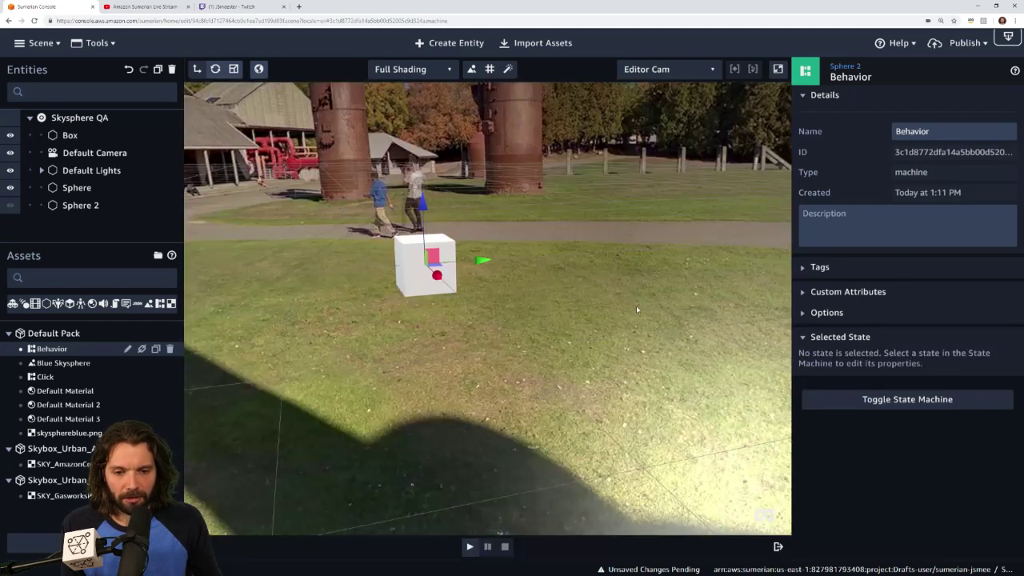
Step: Play the scene, look around, and trigger the box to test the switch to Sphere 2
{"action": "left_click", "coordinate": [426, 260]}
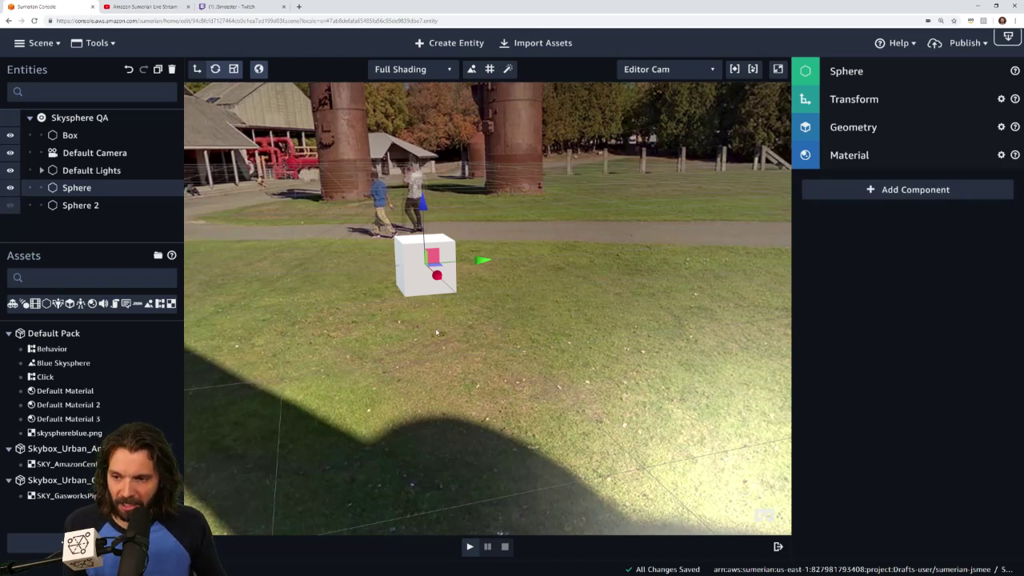
{"action": "left_click", "coordinate": [470, 548]}
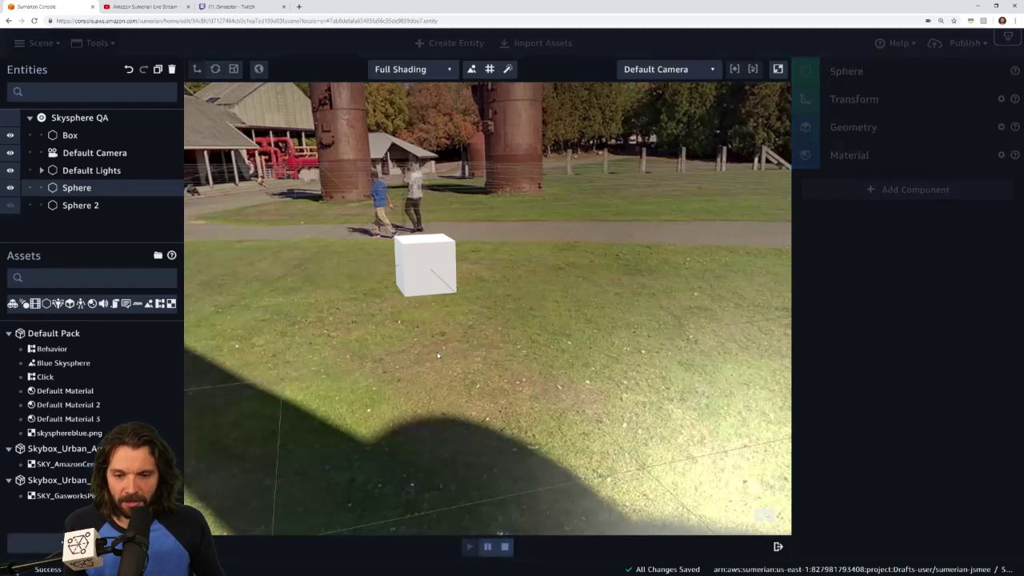
{"action": "left_click_drag", "start_coordinate": [672, 384], "coordinate": [654, 448]}
{"action": "left_click", "coordinate": [444, 365]}
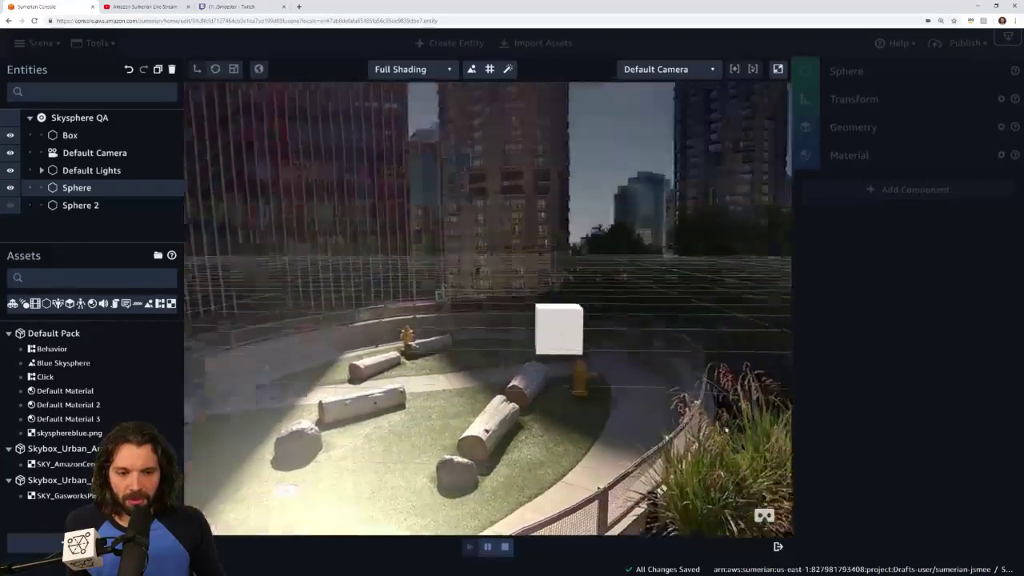
Step: Look around the box in the playing scene and trigger it to test switching back to the other skysphere
{"action": "left_click_drag", "start_coordinate": [727, 430], "coordinate": [755, 421]}
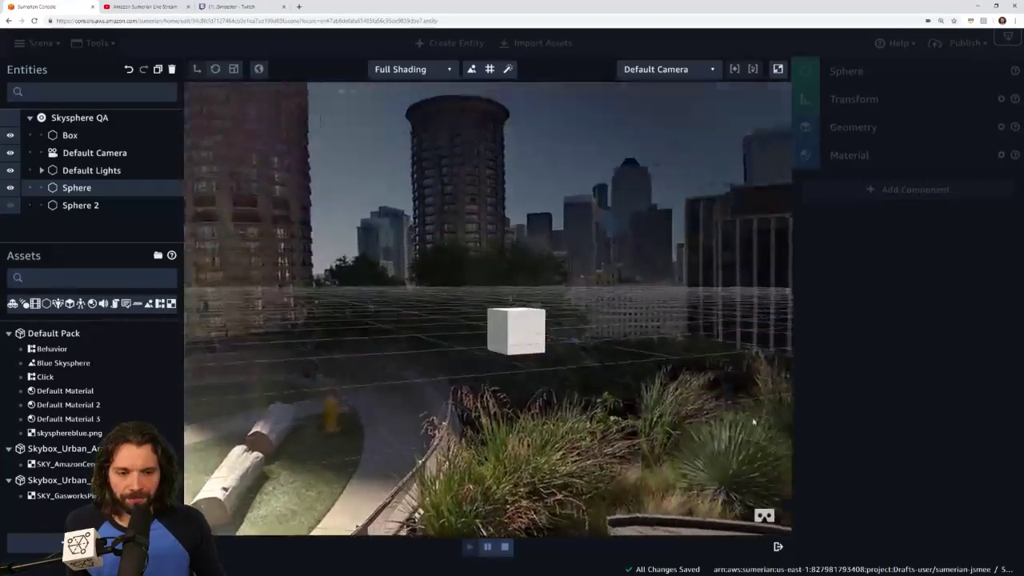
{"action": "left_click_drag", "start_coordinate": [663, 355], "coordinate": [638, 361]}
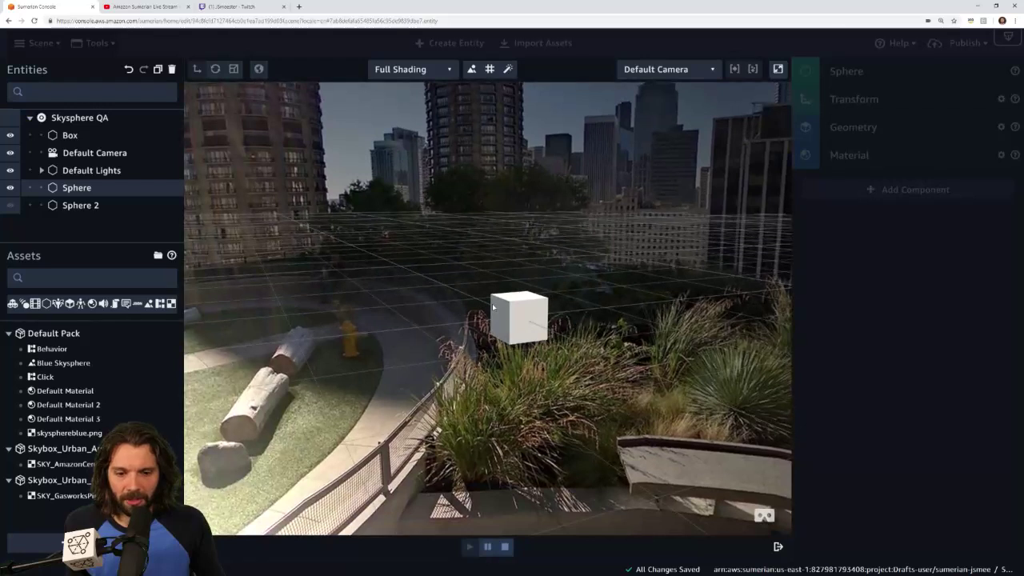
{"action": "left_click", "coordinate": [492, 304]}
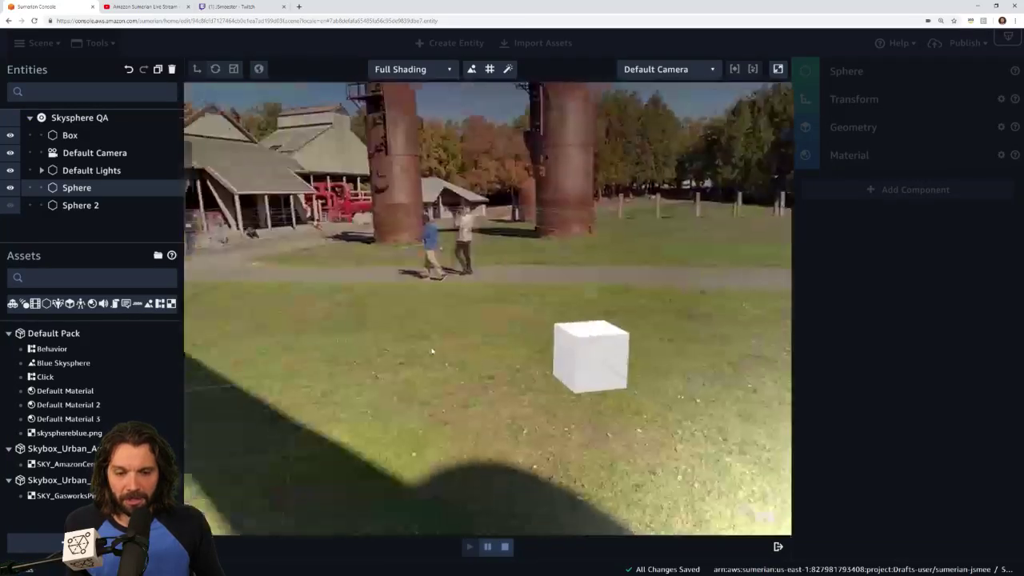
{"action": "left_click", "coordinate": [432, 350]}
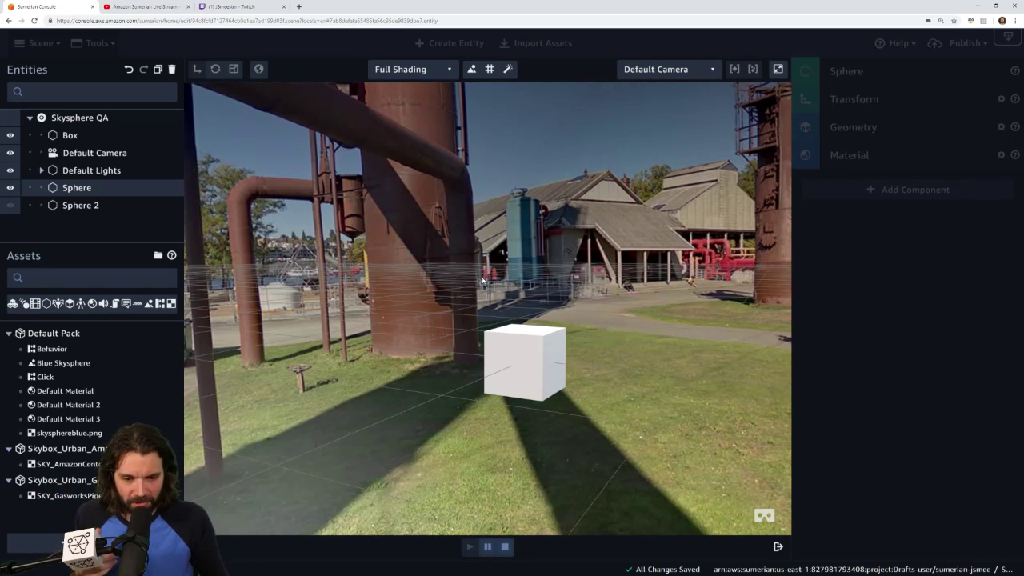
Step: Trigger the box repeatedly from outside the sphere to test alternating between the two skyspheres, and stop playback
{"action": "scroll", "coordinate": [574, 310], "scroll_direction": "up", "scroll_amount": 2}
{"action": "scroll", "coordinate": [541, 301], "scroll_direction": "down", "scroll_amount": 10}
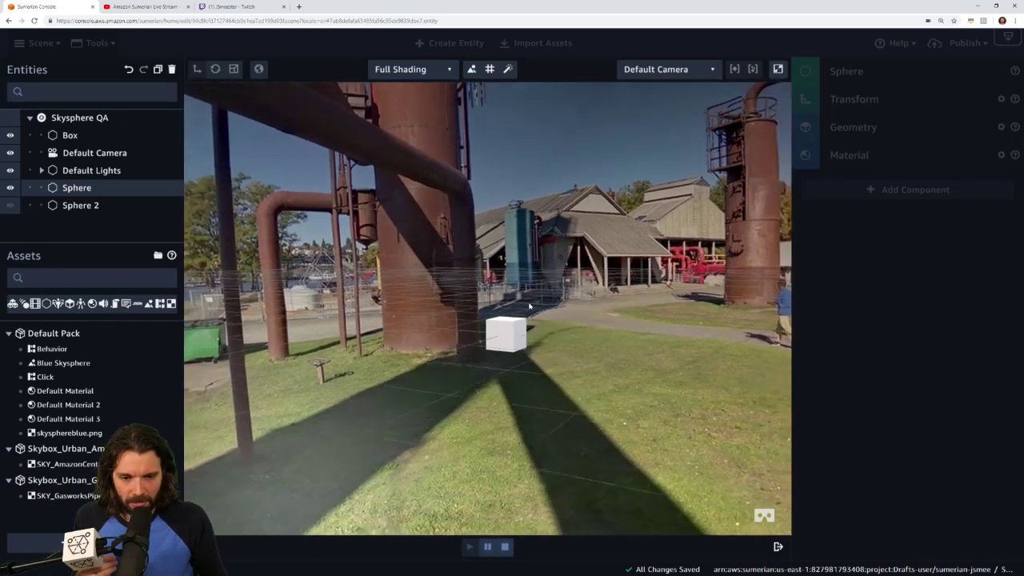
{"action": "scroll", "coordinate": [514, 310], "scroll_direction": "down", "scroll_amount": 10}
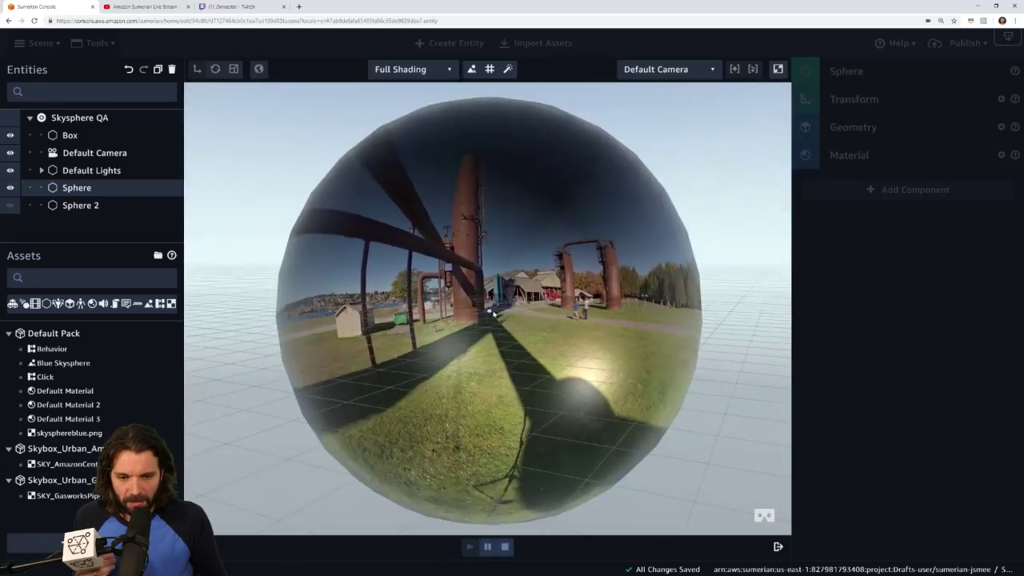
{"action": "left_click", "coordinate": [490, 313]}
{"action": "left_click", "coordinate": [490, 313]}
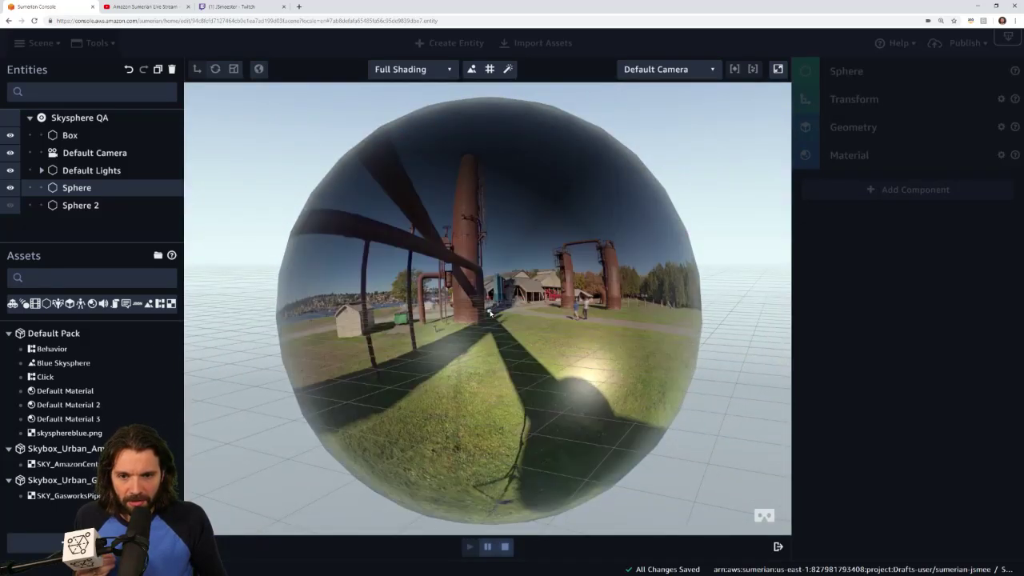
{"action": "left_click", "coordinate": [490, 313]}
{"action": "left_click", "coordinate": [489, 313]}
{"action": "left_click", "coordinate": [490, 313]}
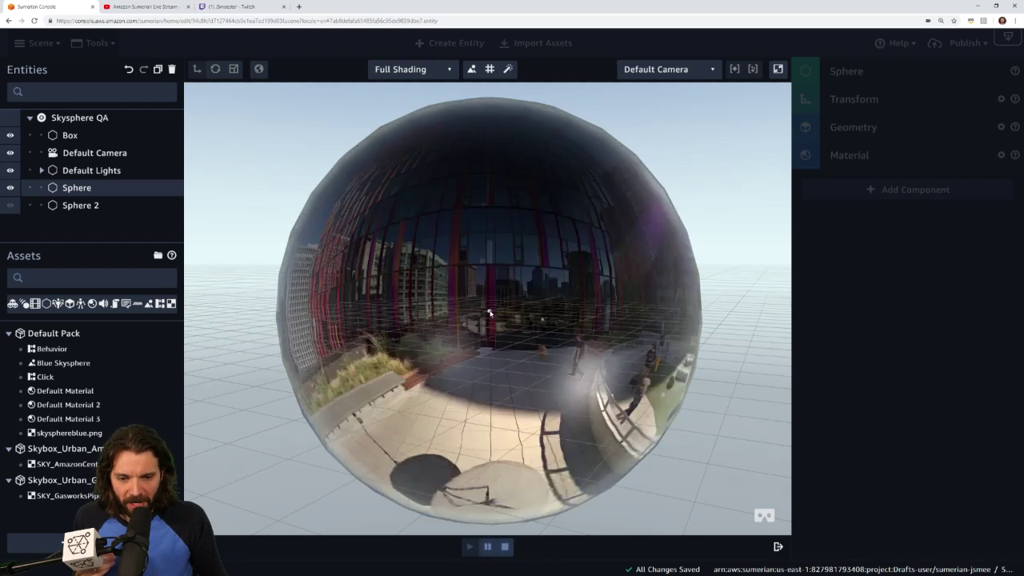
{"action": "left_click", "coordinate": [490, 313]}
{"action": "left_click", "coordinate": [489, 312]}
{"action": "left_click", "coordinate": [490, 313]}
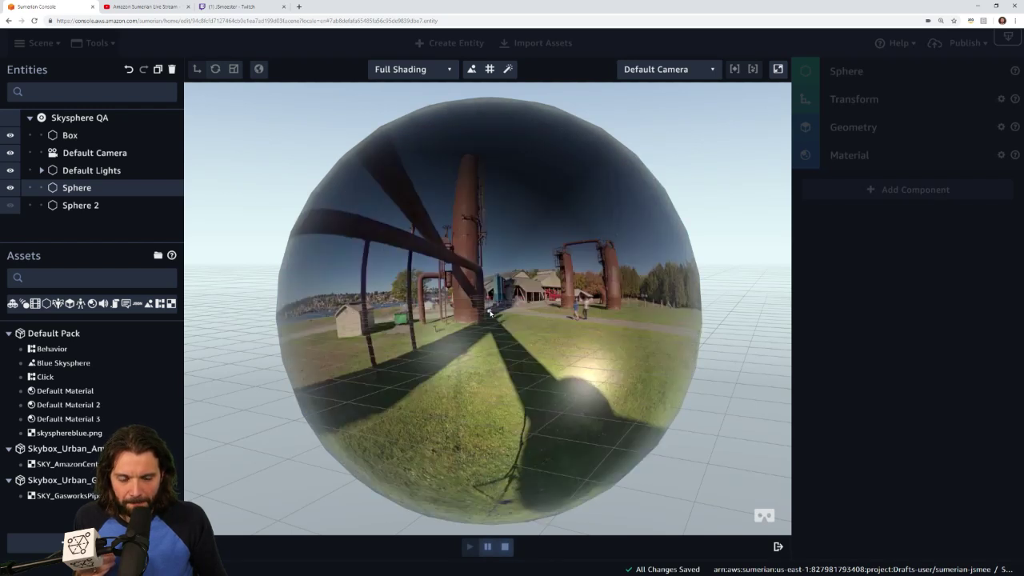
{"action": "scroll", "coordinate": [537, 279], "scroll_direction": "down", "scroll_amount": 2}
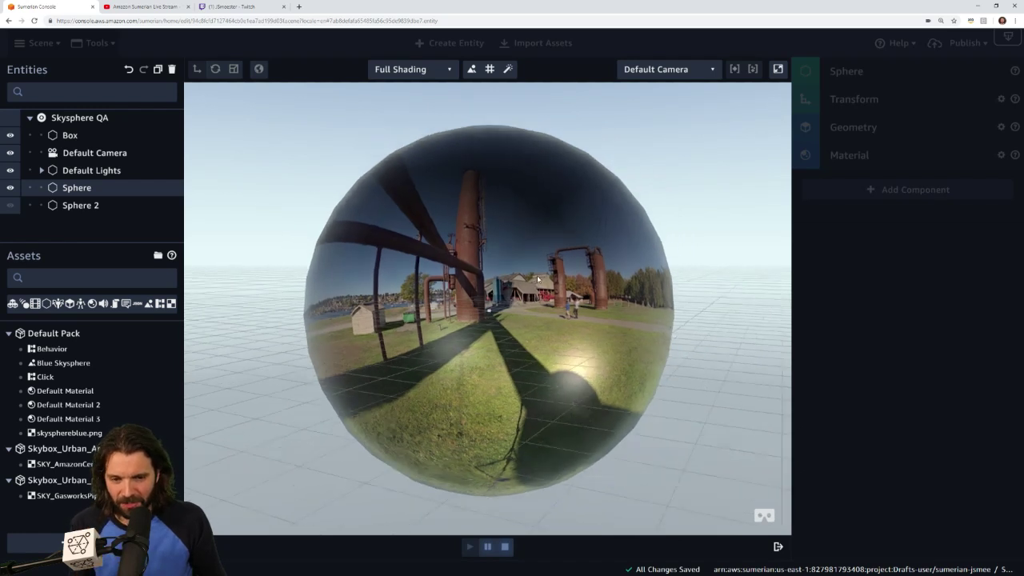
{"action": "scroll", "coordinate": [536, 278], "scroll_direction": "up", "scroll_amount": 5}
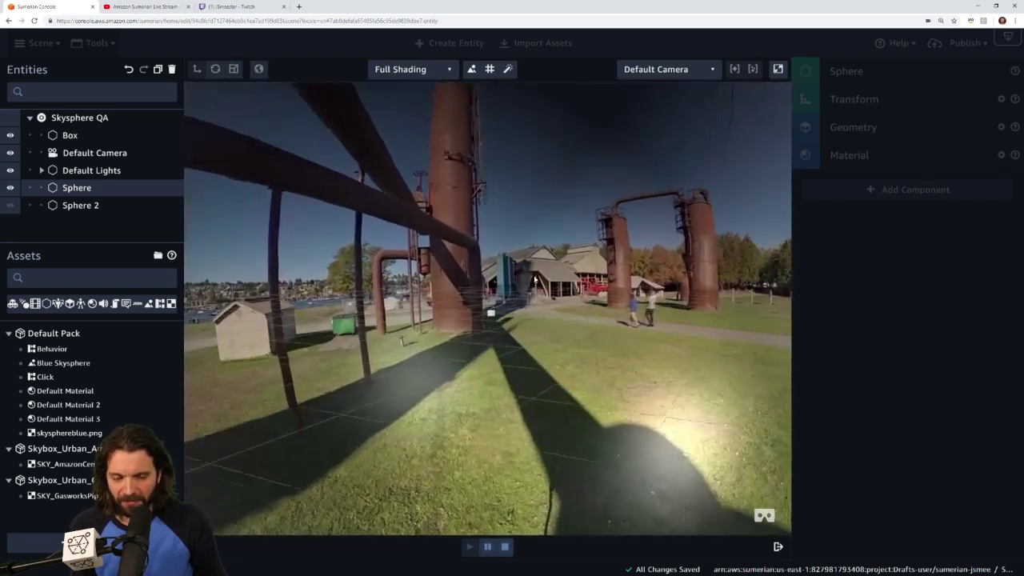
{"action": "left_click", "coordinate": [505, 547]}
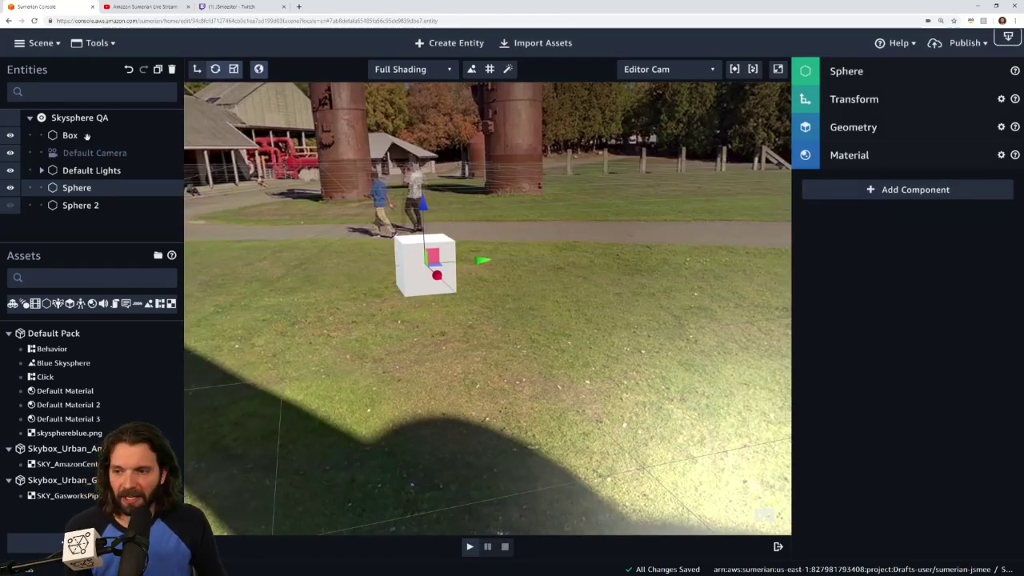
Step: Exit to the dashboard, open the Map on Twitch scene, and look over its city model
{"action": "left_click", "coordinate": [40, 43]}
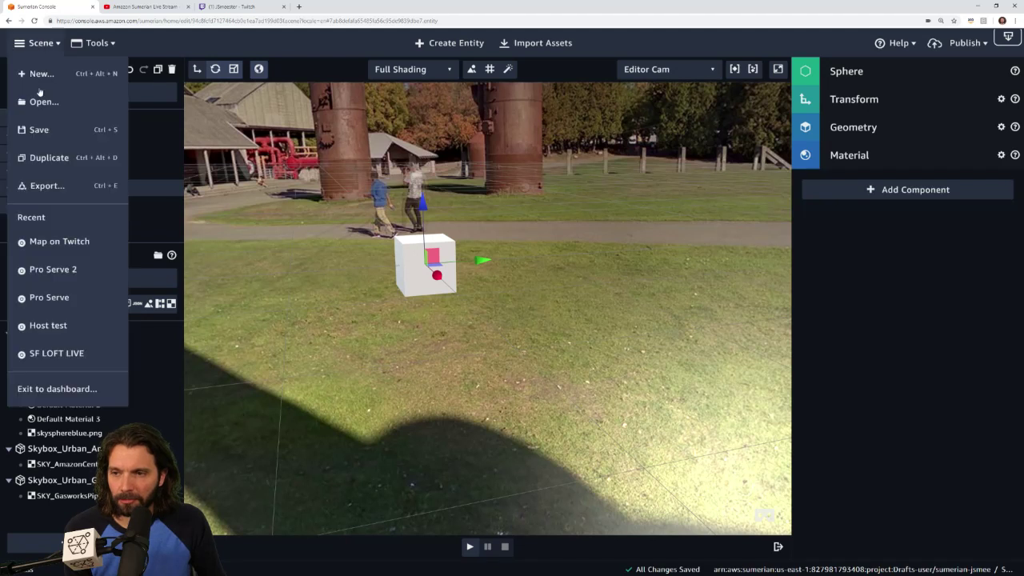
{"action": "left_click", "coordinate": [53, 390]}
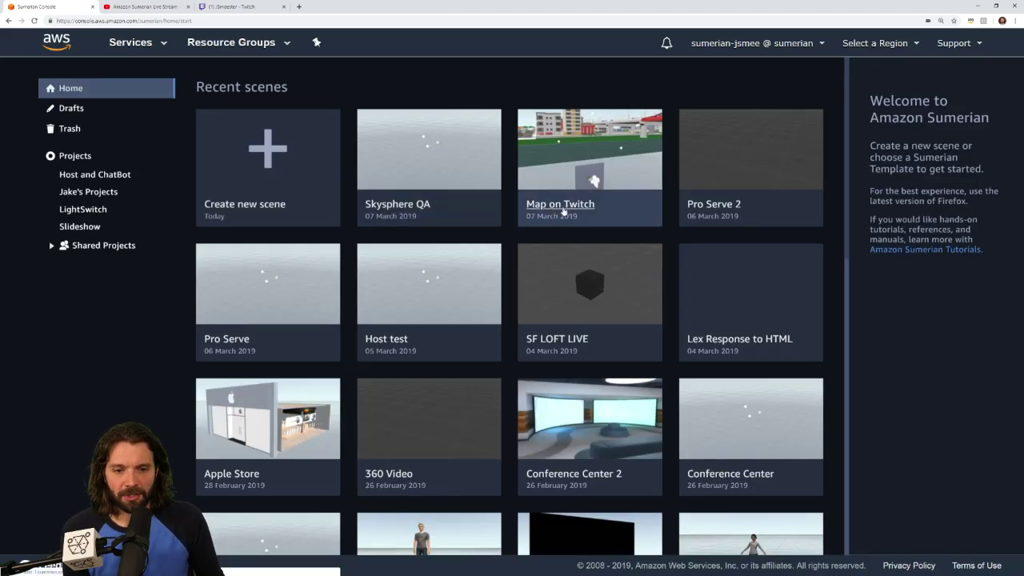
{"action": "left_click", "coordinate": [565, 211]}
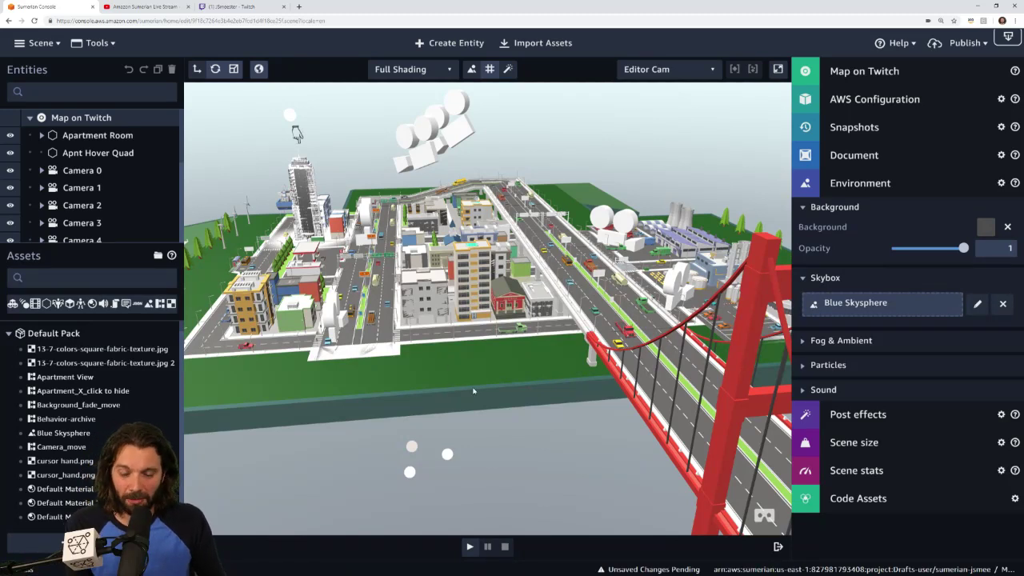
{"action": "left_click_drag", "start_coordinate": [403, 408], "coordinate": [600, 312]}
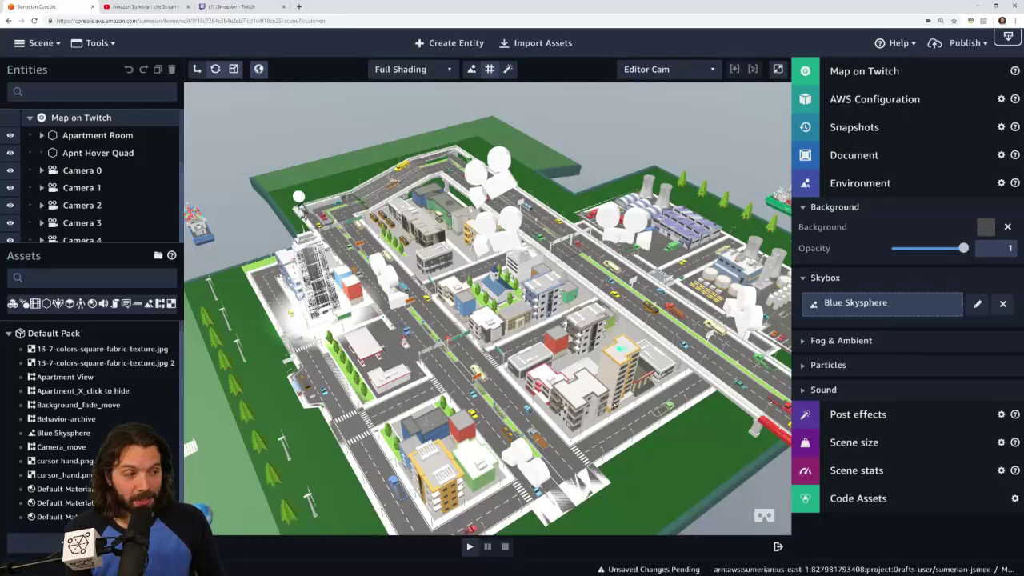
{"action": "right_click_drag", "start_coordinate": [616, 404], "coordinate": [538, 367]}
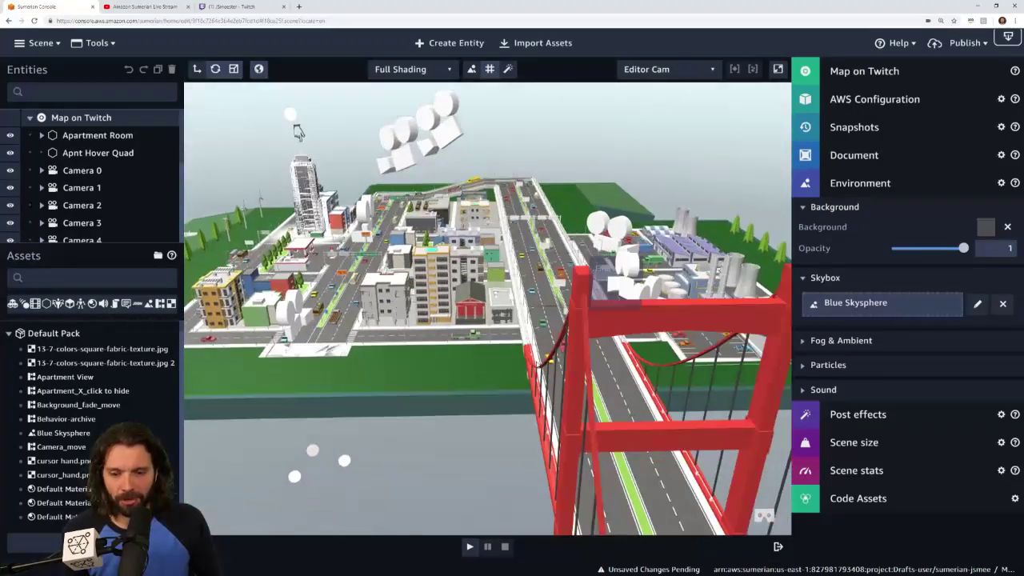
Step: Play the city scene, close the map overlay, view a street-level location, reopen the map, and stop playback
{"action": "left_click", "coordinate": [470, 547]}
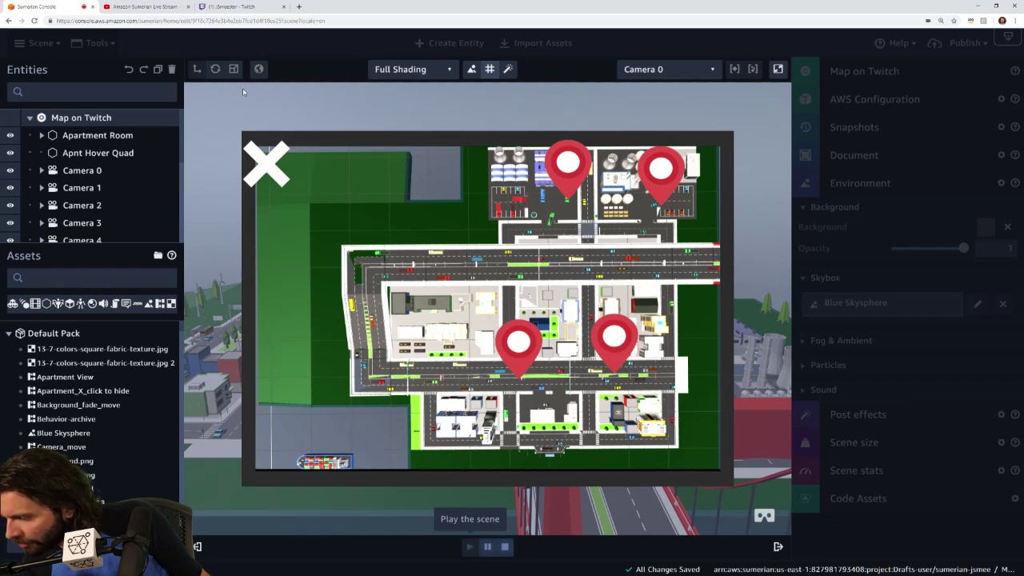
{"action": "left_click", "coordinate": [267, 167]}
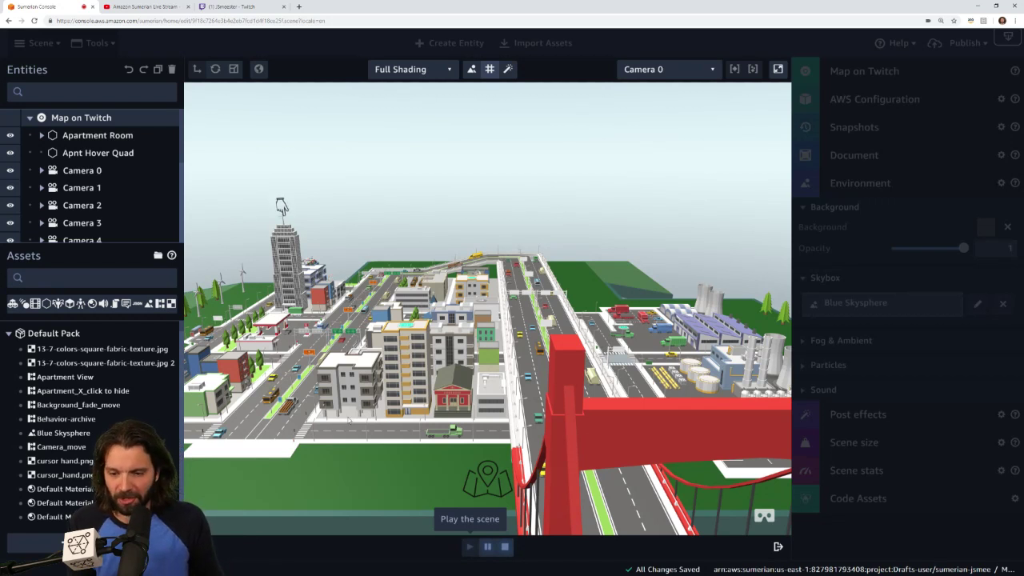
{"action": "left_click", "coordinate": [629, 429]}
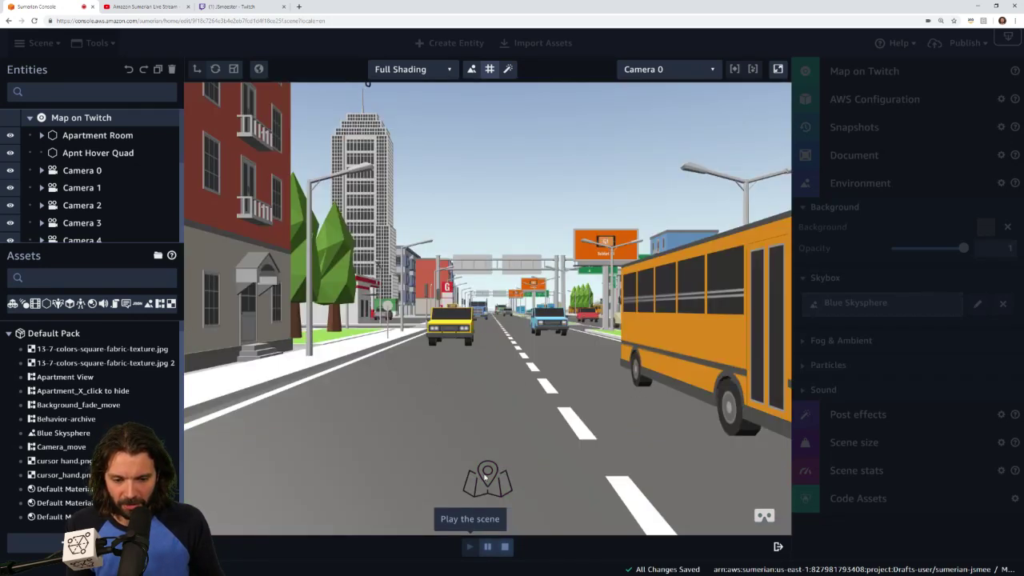
{"action": "left_click", "coordinate": [498, 477]}
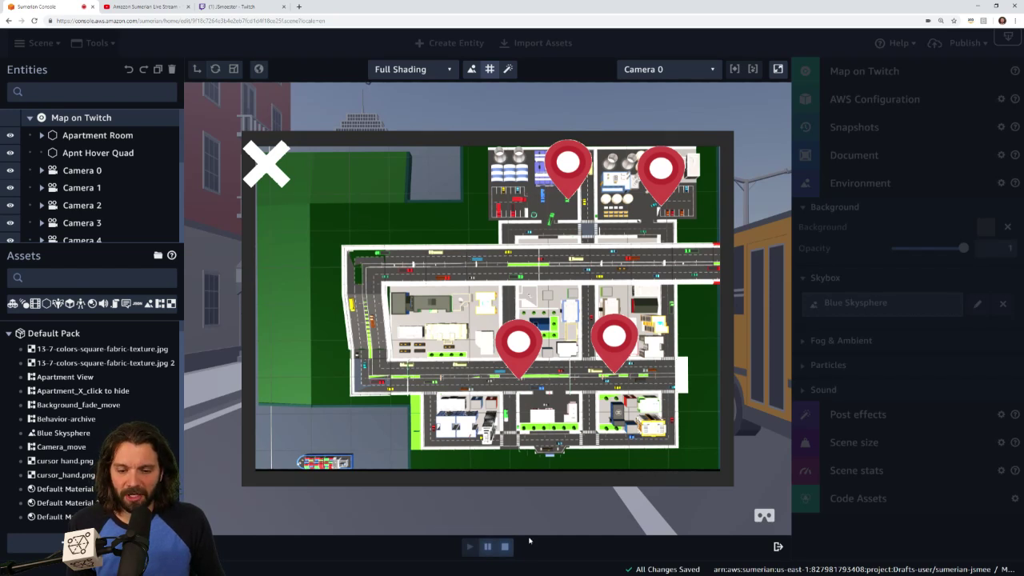
{"action": "left_click", "coordinate": [505, 546]}
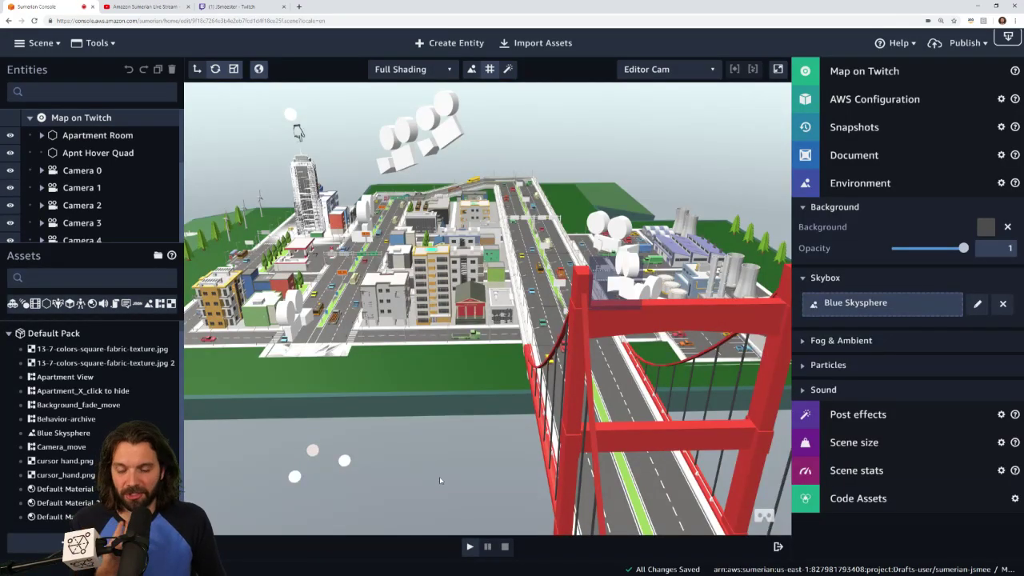
Step: Replay the city scene with the map overlay closed, look around a street-level location, and stop playback
{"action": "left_click", "coordinate": [470, 547]}
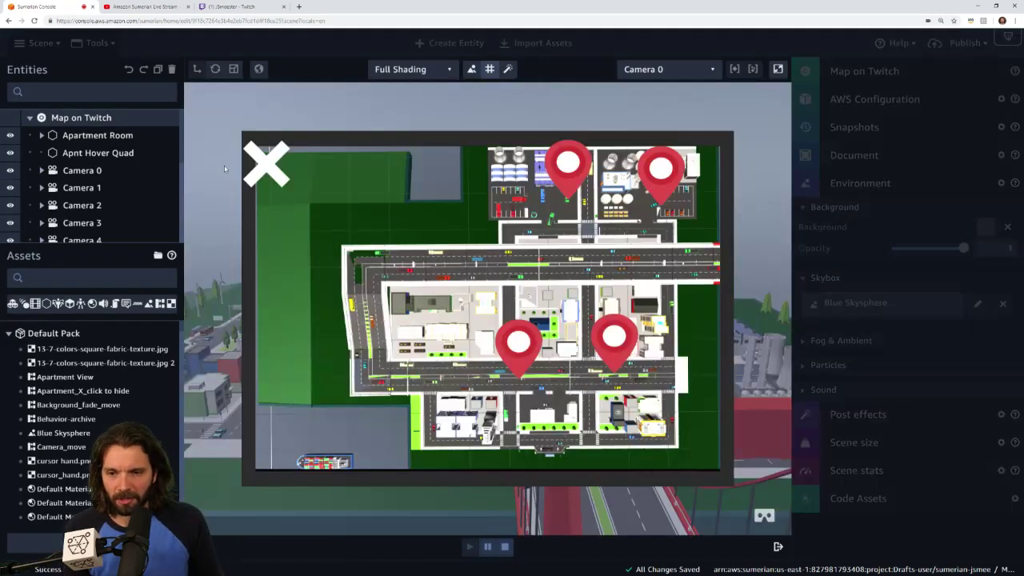
{"action": "left_click", "coordinate": [269, 164]}
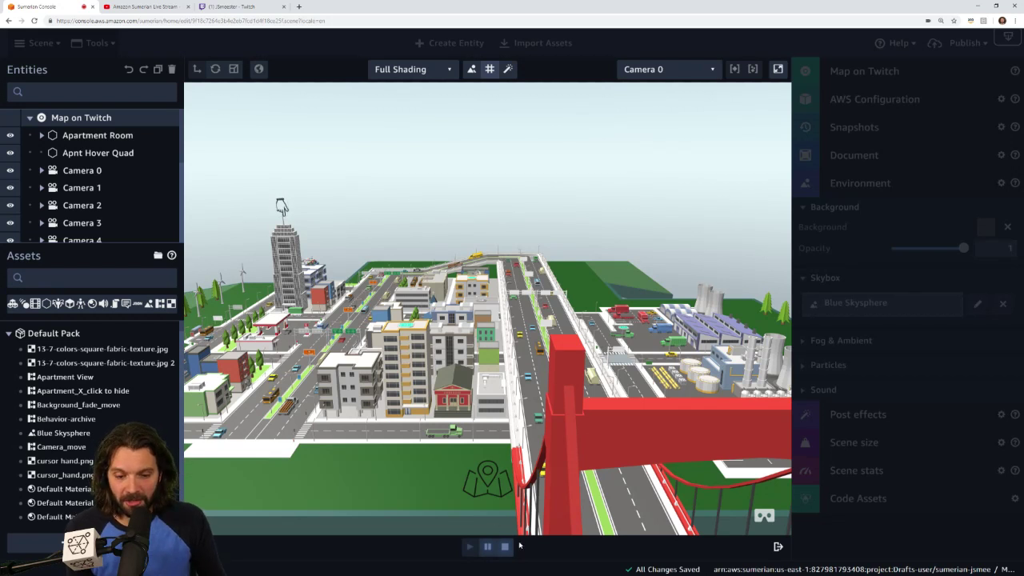
{"action": "left_click", "coordinate": [320, 270]}
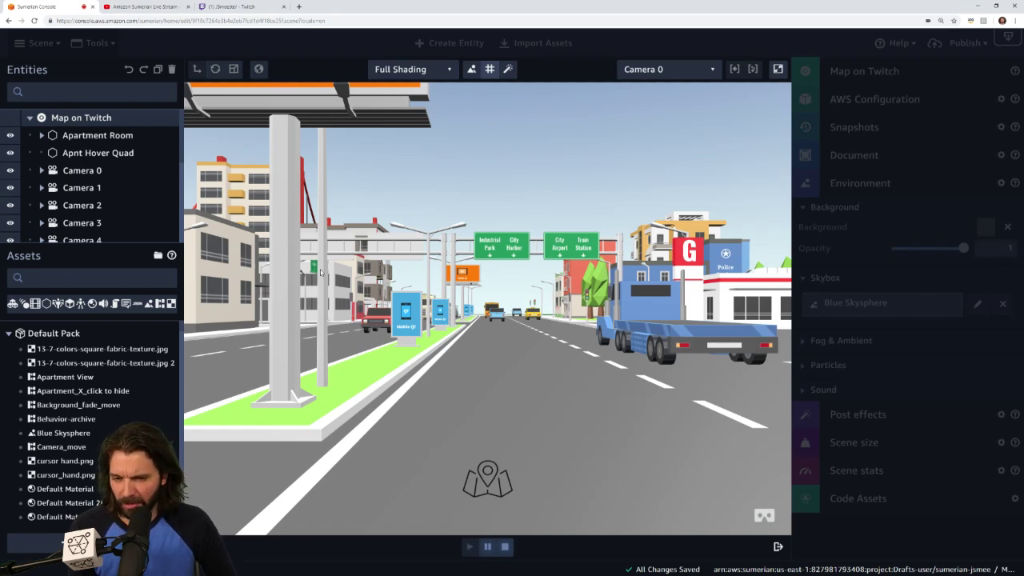
{"action": "left_click_drag", "start_coordinate": [454, 328], "coordinate": [546, 327]}
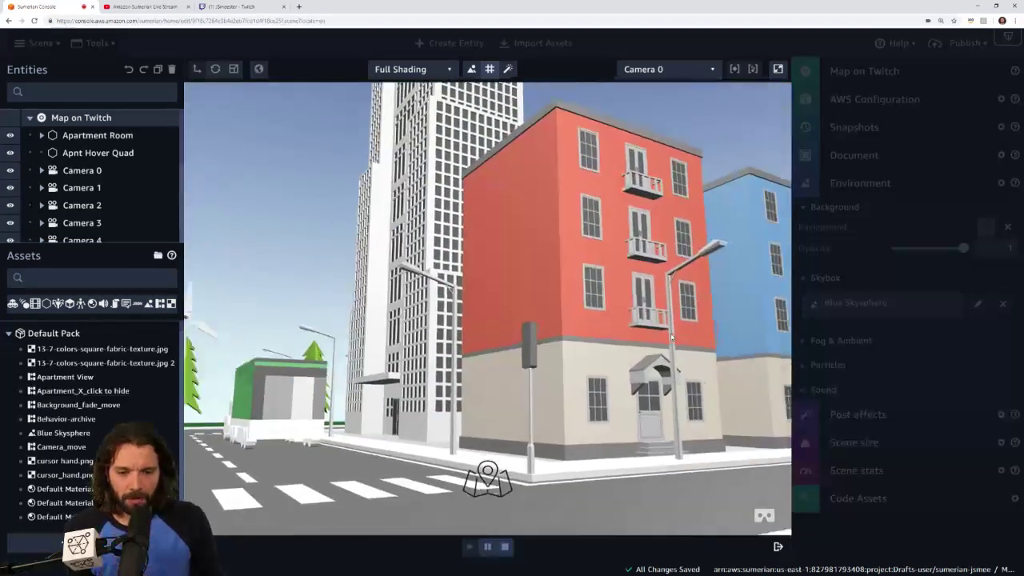
{"action": "left_click", "coordinate": [505, 547]}
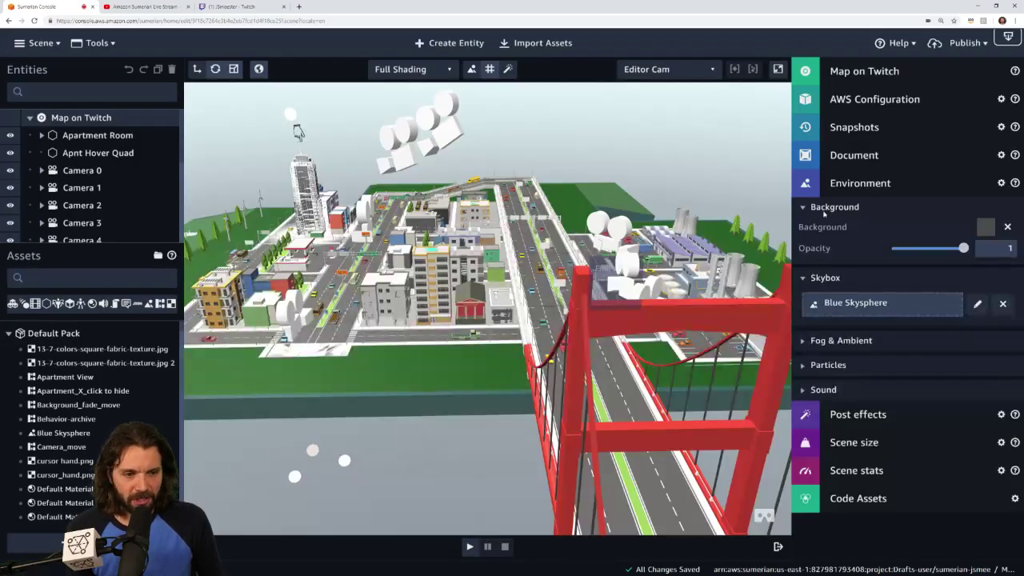
Step: Collapse the Environment settings and examine the Map on Twitch scene's saved snapshots available for restoring
{"action": "left_click", "coordinate": [883, 184]}
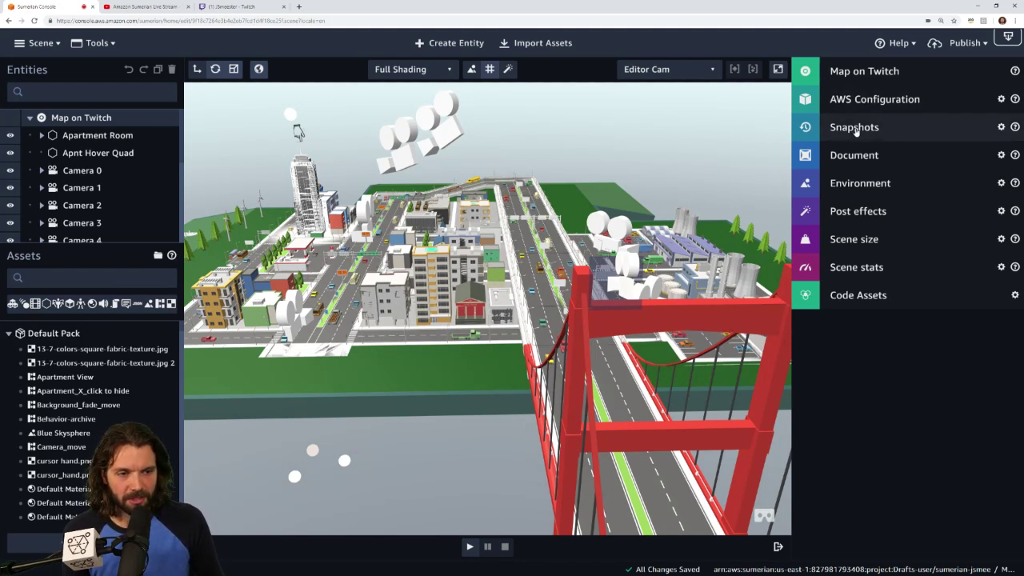
{"action": "left_click", "coordinate": [955, 131]}
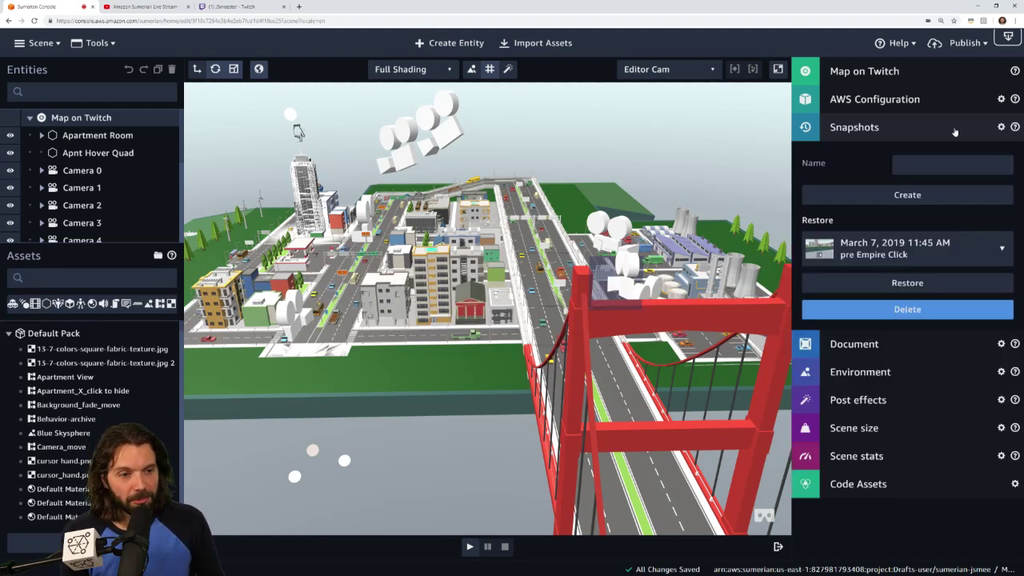
{"action": "left_click", "coordinate": [952, 246]}
{"action": "scroll", "coordinate": [943, 286], "scroll_direction": "down", "scroll_amount": 2}
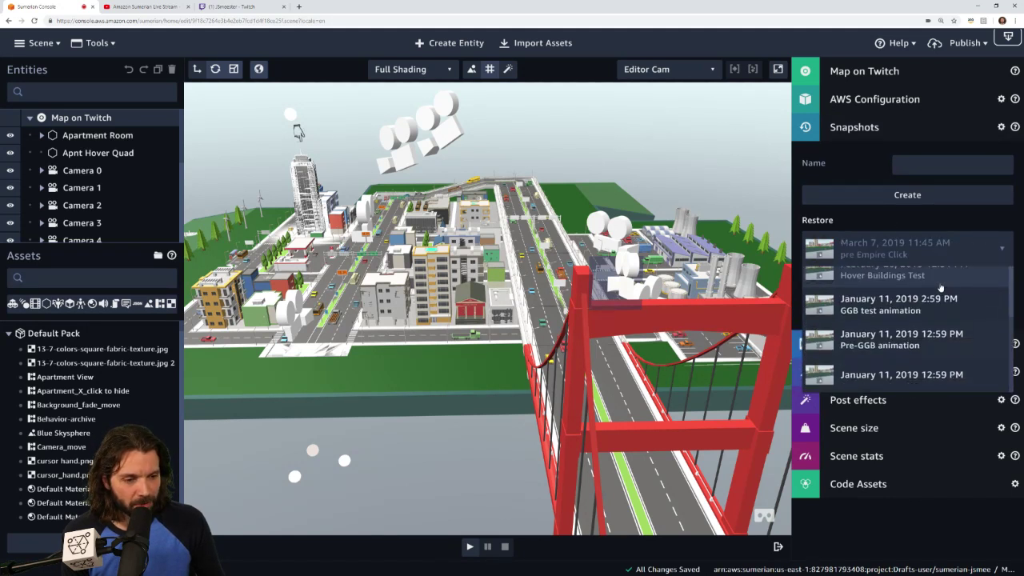
{"action": "scroll", "coordinate": [943, 290], "scroll_direction": "up", "scroll_amount": 3}
{"action": "scroll", "coordinate": [948, 300], "scroll_direction": "down", "scroll_amount": 3}
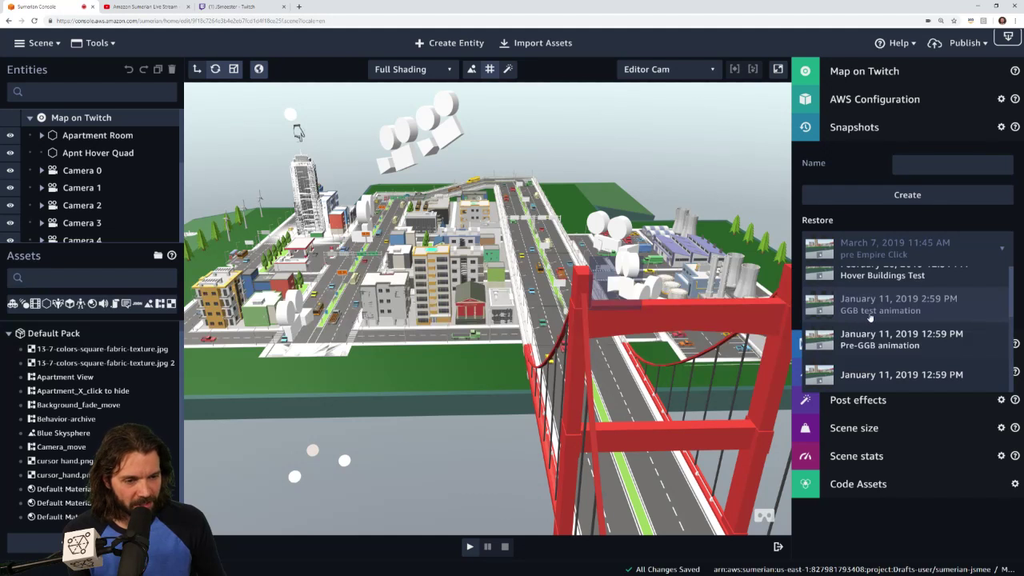
{"action": "scroll", "coordinate": [870, 319], "scroll_direction": "up", "scroll_amount": 3}
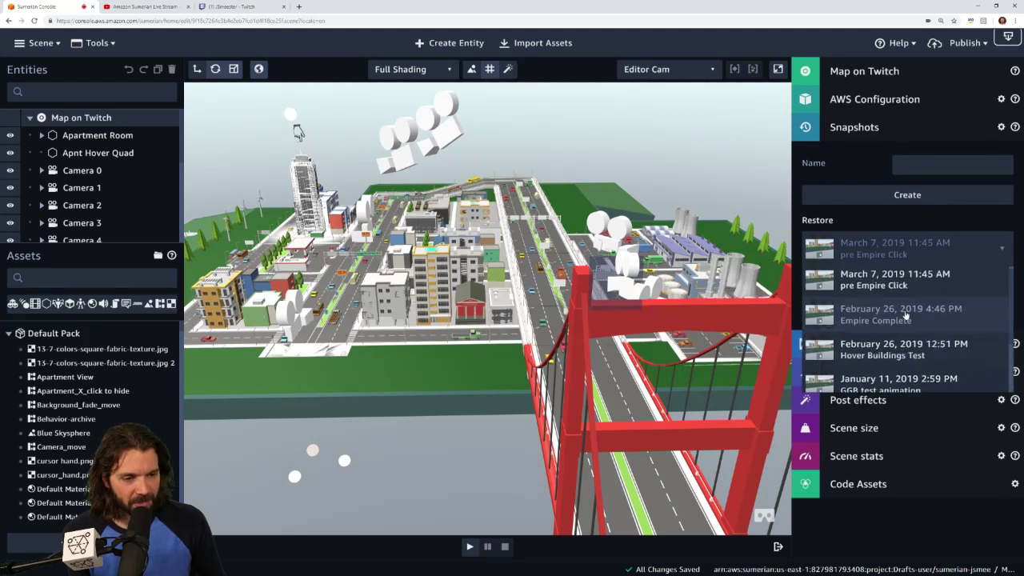
{"action": "scroll", "coordinate": [863, 300], "scroll_direction": "up", "scroll_amount": 1}
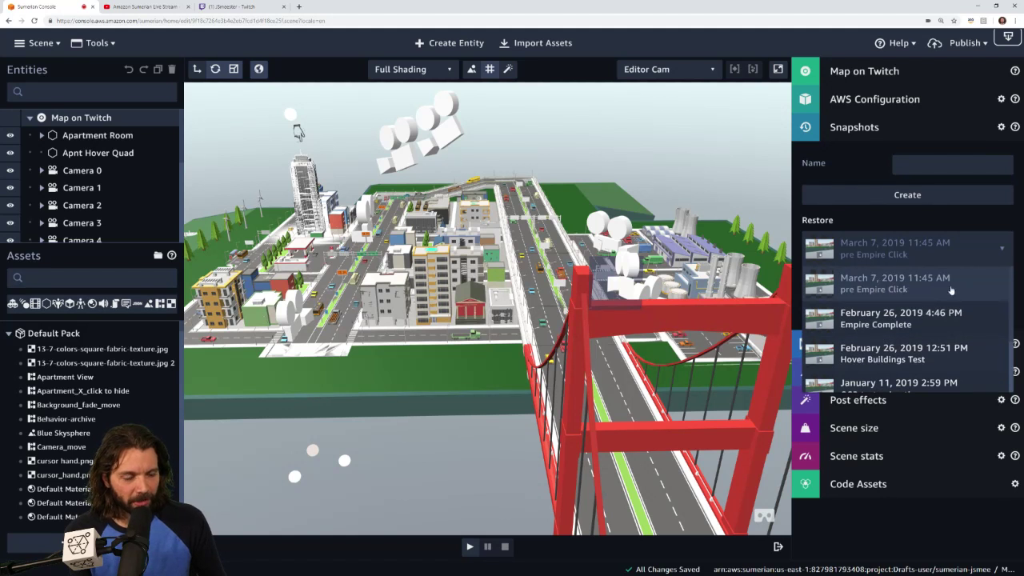
{"action": "left_click", "coordinate": [880, 216]}
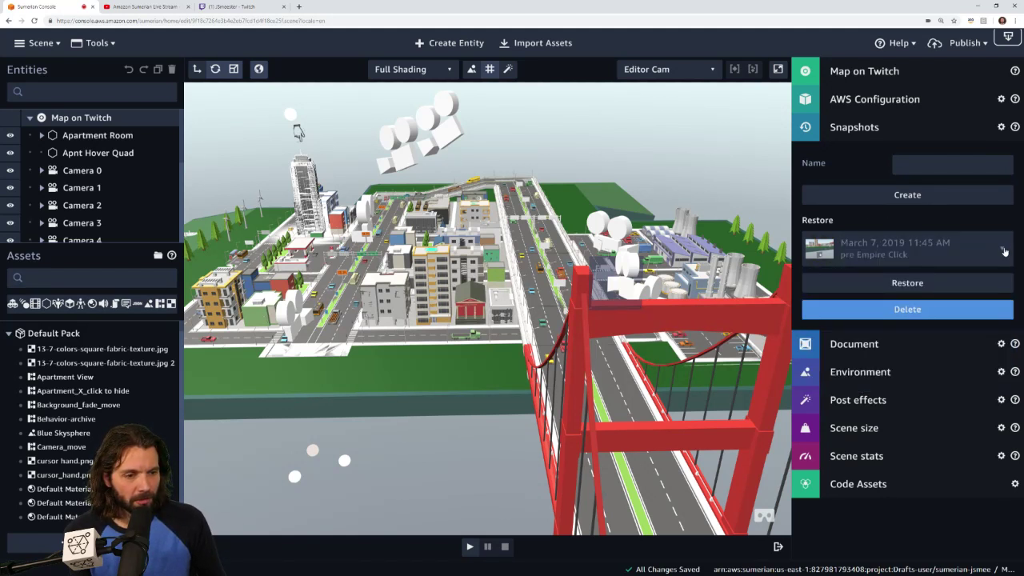
{"action": "left_click", "coordinate": [1005, 253]}
{"action": "left_click", "coordinate": [935, 226]}
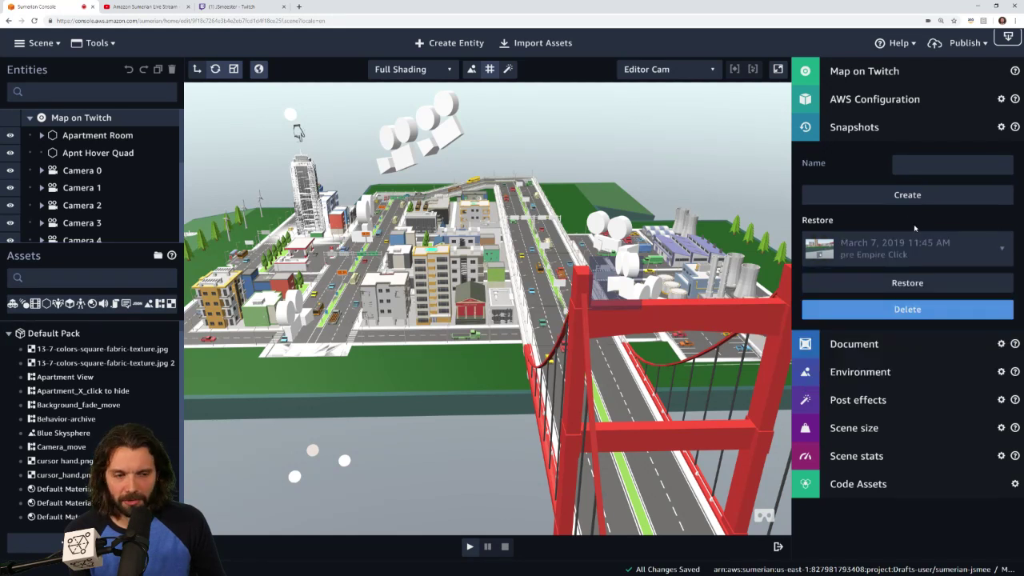
Step: Restore the scene to the "pre Empire Click" snapshot dated March 7, 2019 11:45 AM
{"action": "left_click", "coordinate": [944, 258]}
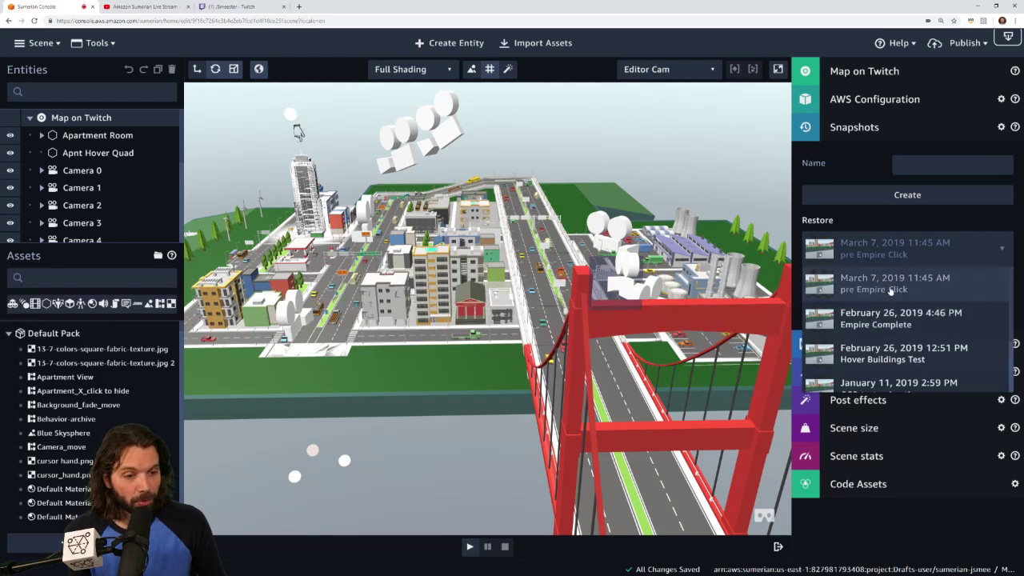
{"action": "left_click", "coordinate": [912, 286]}
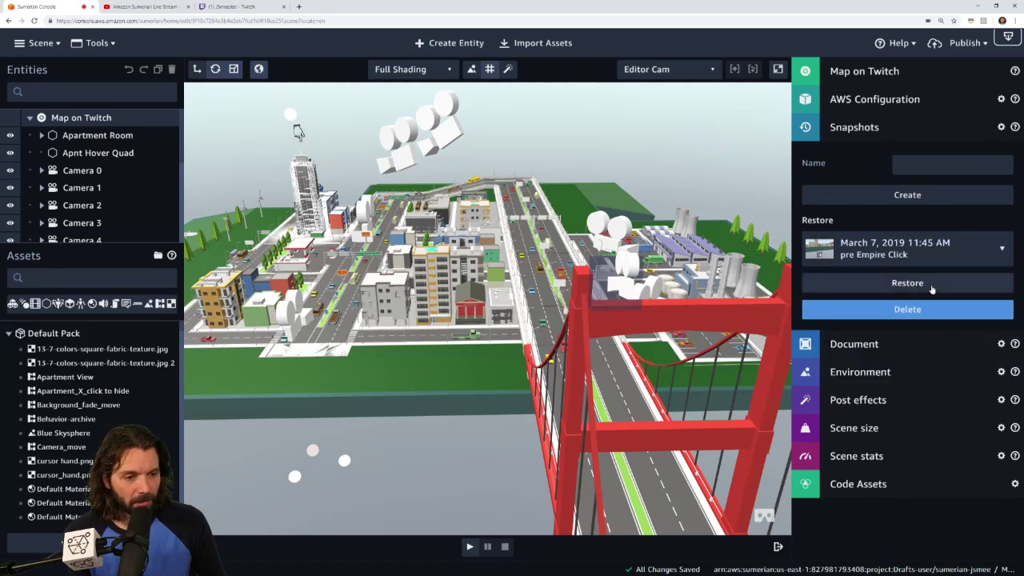
{"action": "left_click", "coordinate": [932, 284]}
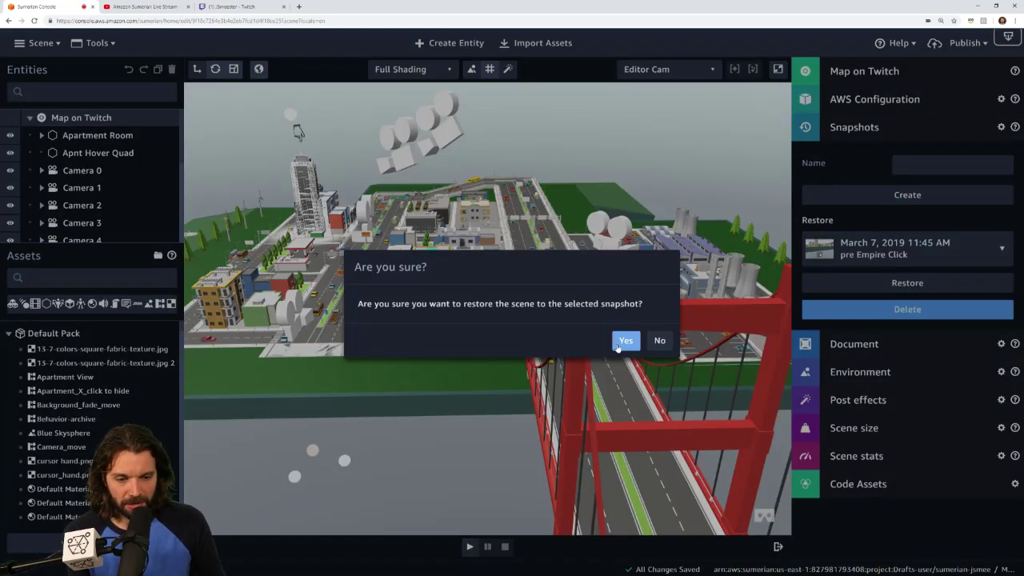
{"action": "left_click", "coordinate": [624, 341]}
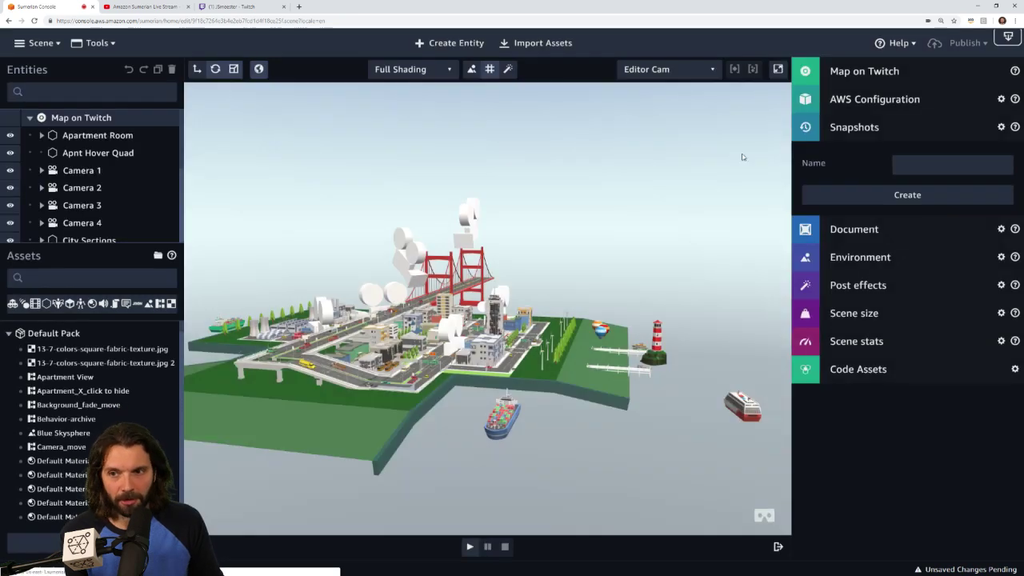
Step: Play the restored city scene, close the map overlay, reopen and close it again, and stop playback
{"action": "left_click_drag", "start_coordinate": [649, 229], "coordinate": [317, 256]}
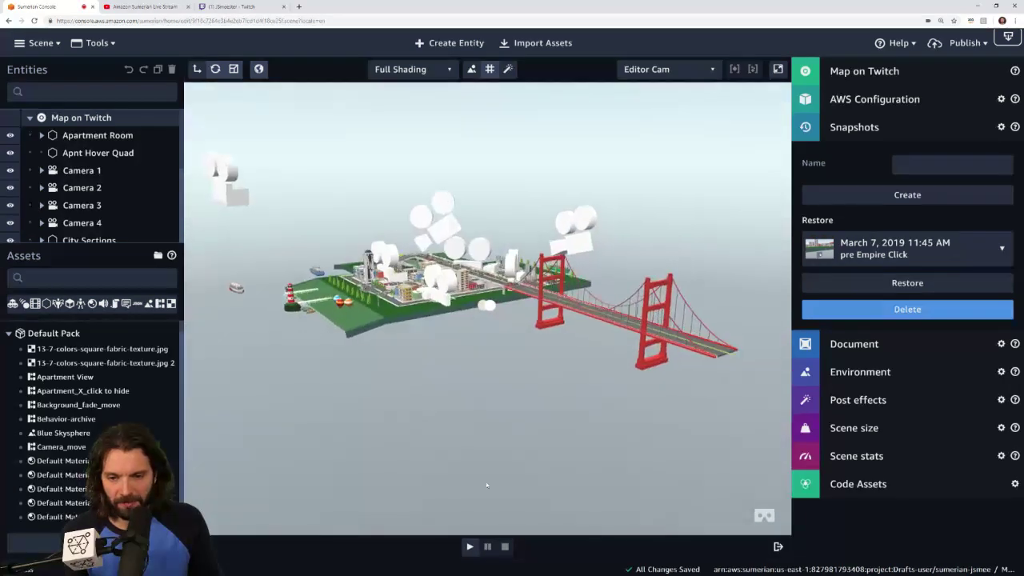
{"action": "left_click", "coordinate": [469, 546]}
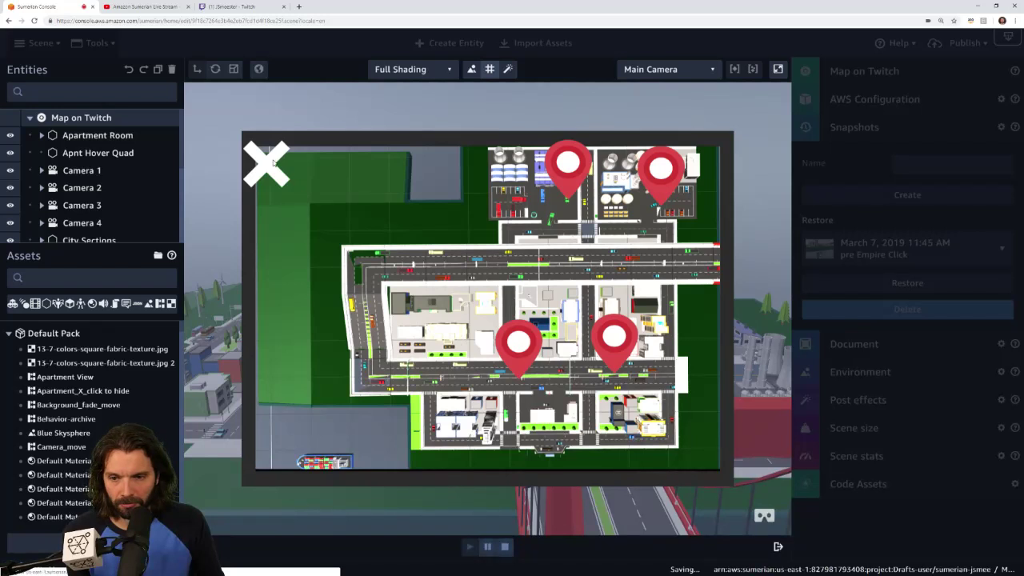
{"action": "left_click", "coordinate": [266, 164]}
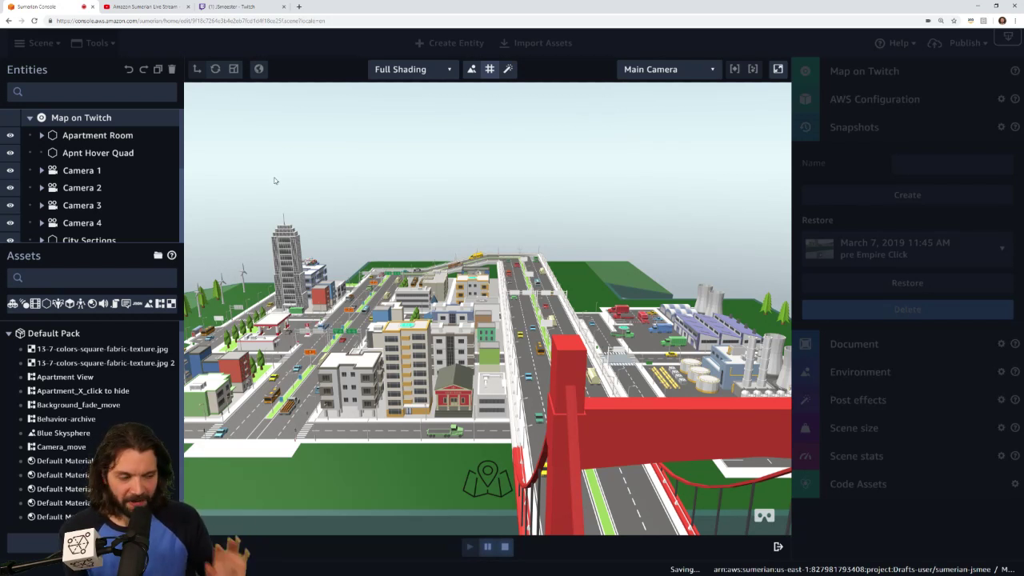
{"action": "left_click", "coordinate": [485, 480]}
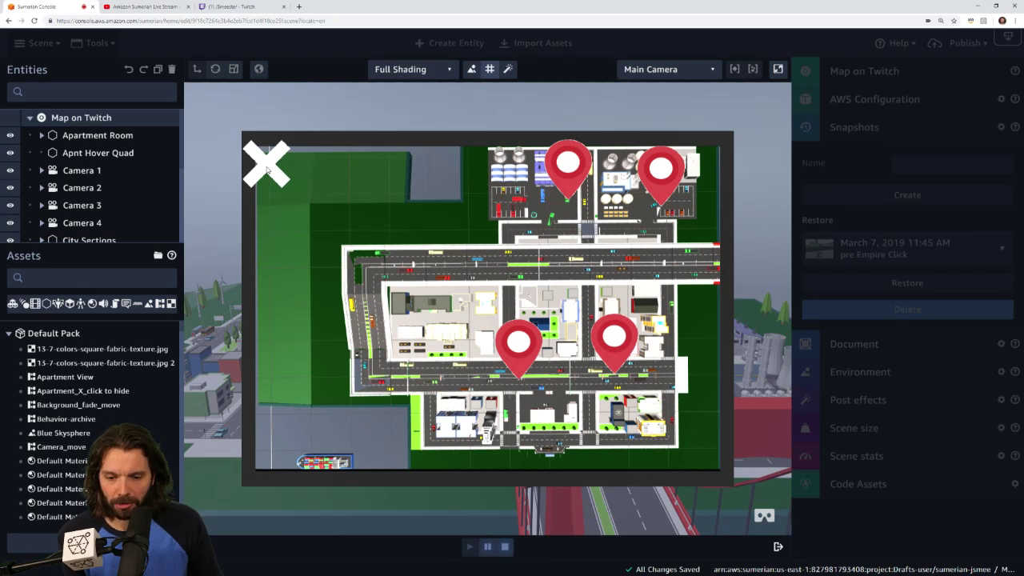
{"action": "left_click", "coordinate": [269, 168]}
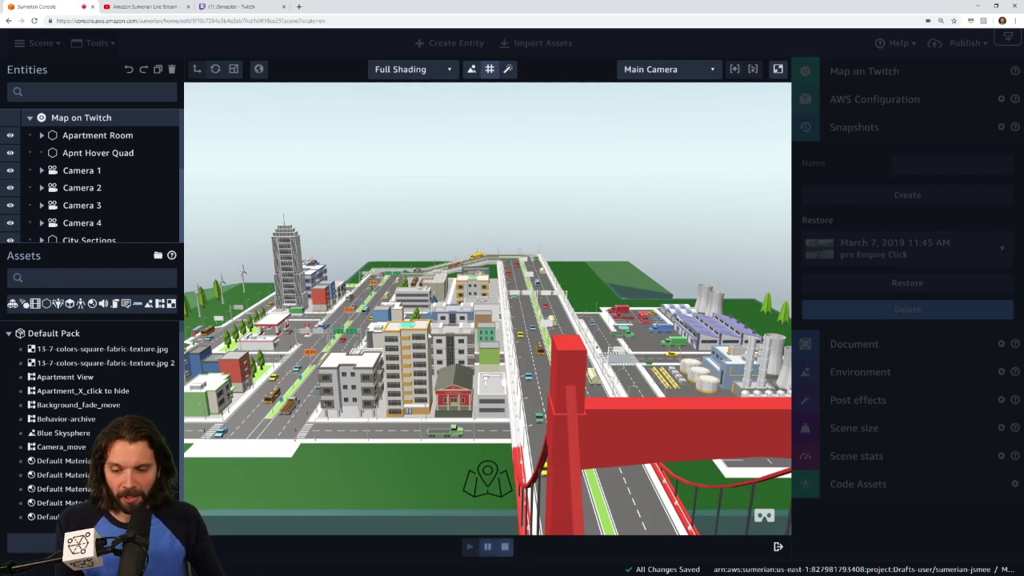
{"action": "left_click", "coordinate": [505, 548]}
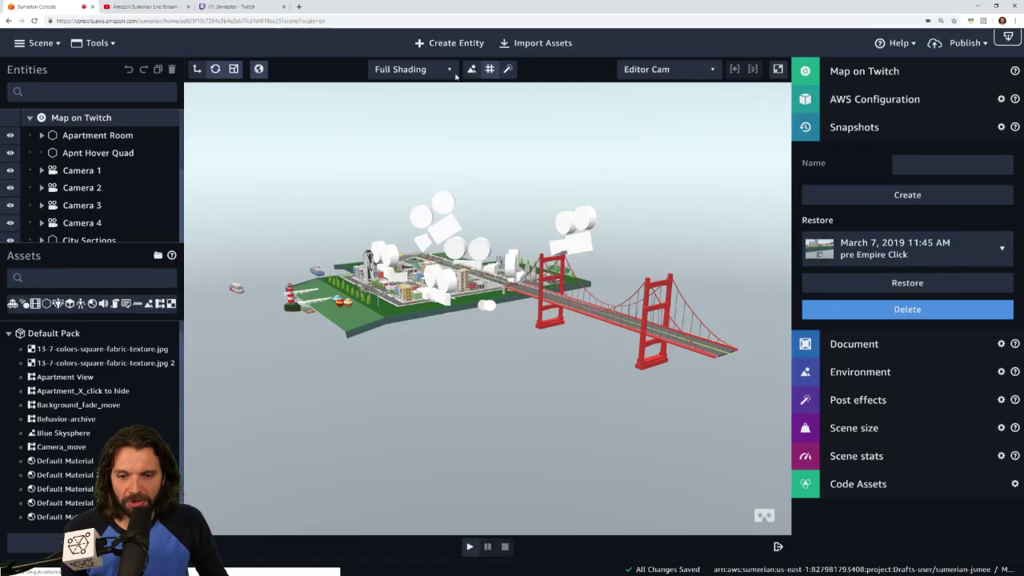
Step: Add a spot light to the city scene
{"action": "left_click", "coordinate": [450, 43]}
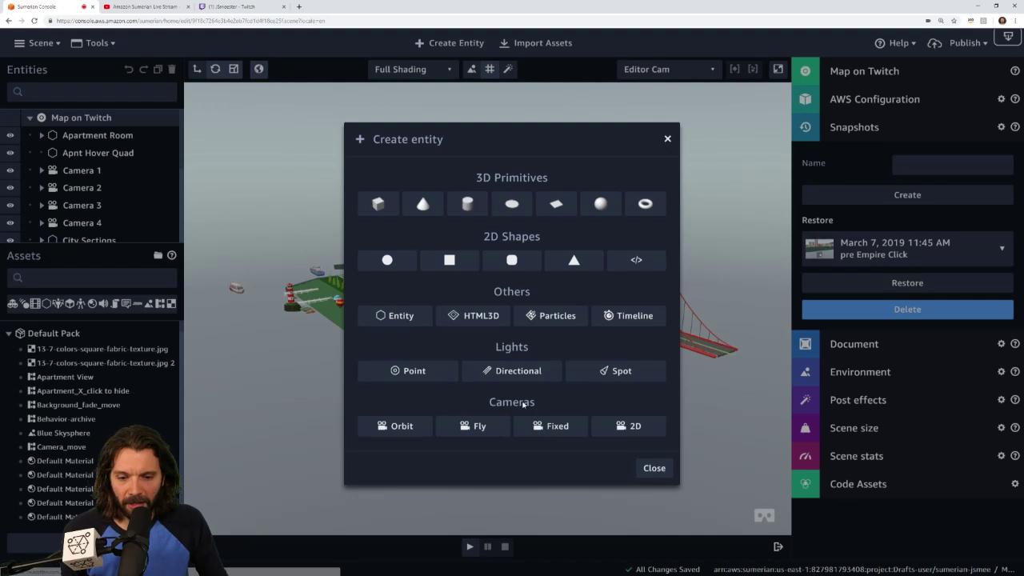
{"action": "left_click", "coordinate": [625, 373]}
{"action": "scroll", "coordinate": [491, 337], "scroll_direction": "down", "scroll_amount": 1}
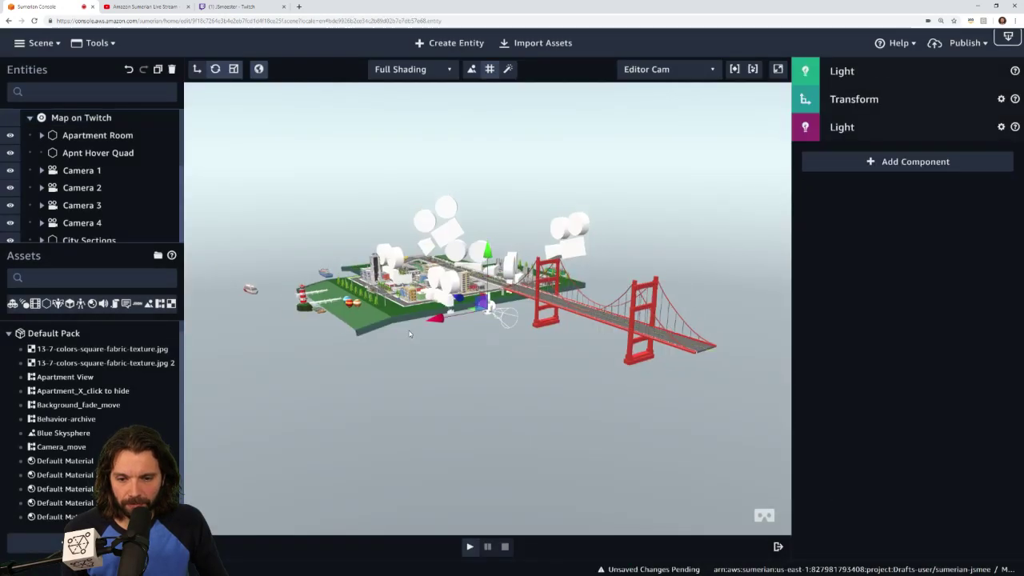
{"action": "scroll", "coordinate": [413, 333], "scroll_direction": "up", "scroll_amount": 3}
{"action": "scroll", "coordinate": [412, 333], "scroll_direction": "up", "scroll_amount": 2}
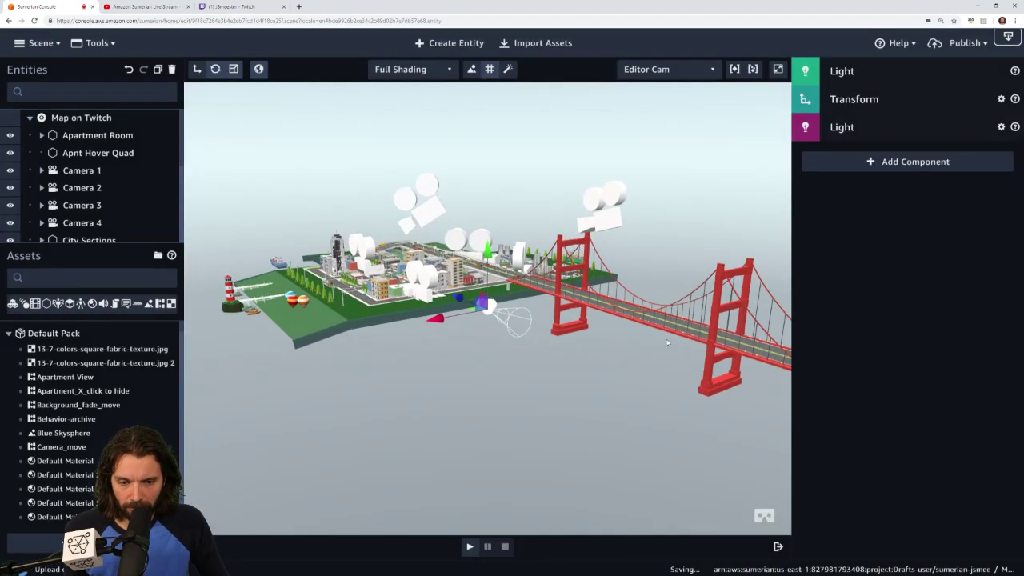
{"action": "right_click_drag", "start_coordinate": [669, 342], "coordinate": [751, 343]}
{"action": "left_click", "coordinate": [456, 44]}
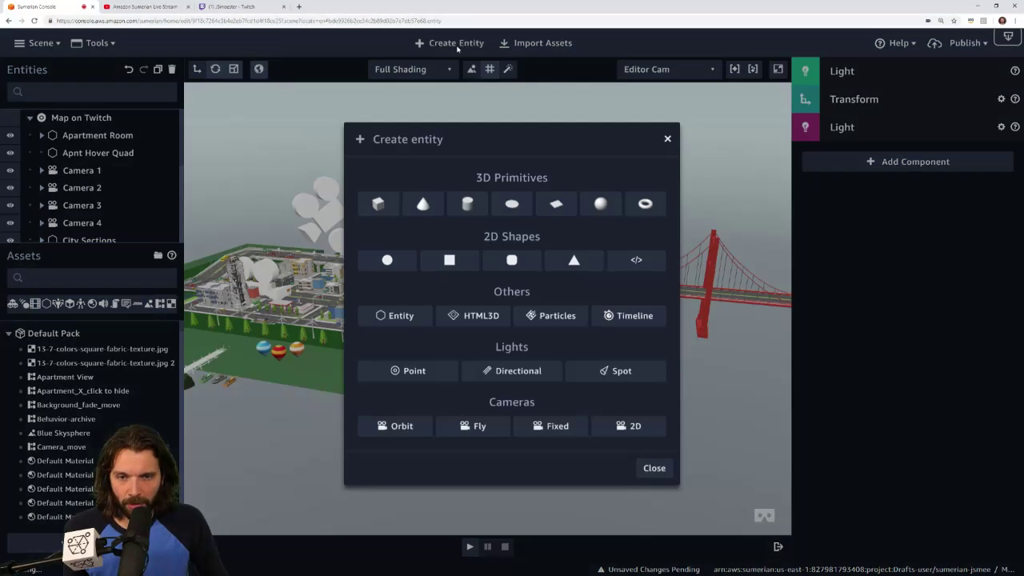
{"action": "left_click", "coordinate": [653, 469]}
Step: Set the spot light's X rotation to -124
{"action": "left_click", "coordinate": [851, 106]}
{"action": "left_click_drag", "start_coordinate": [856, 163], "coordinate": [848, 241]}
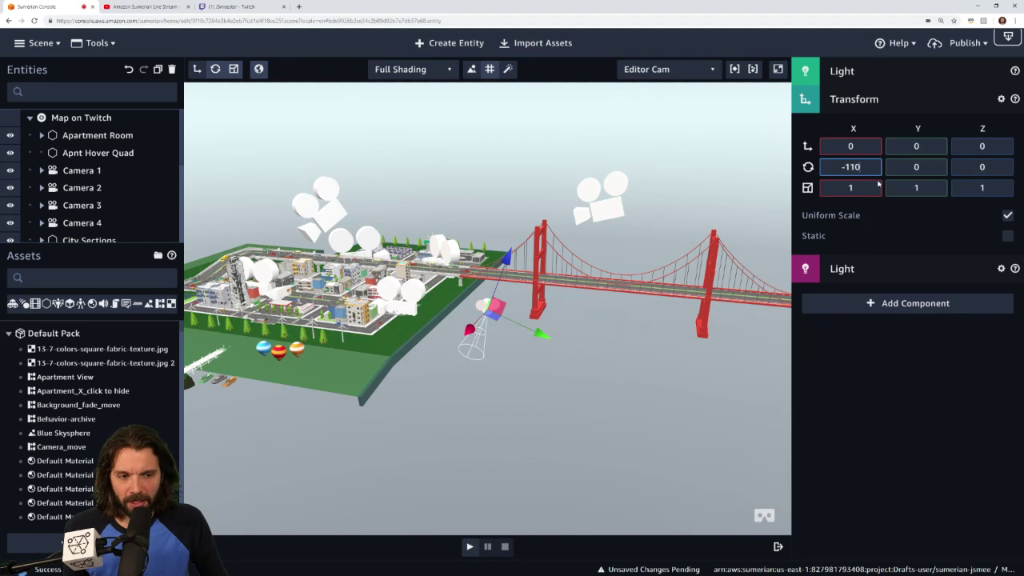
{"action": "left_click_drag", "start_coordinate": [854, 181], "coordinate": [854, 193]}
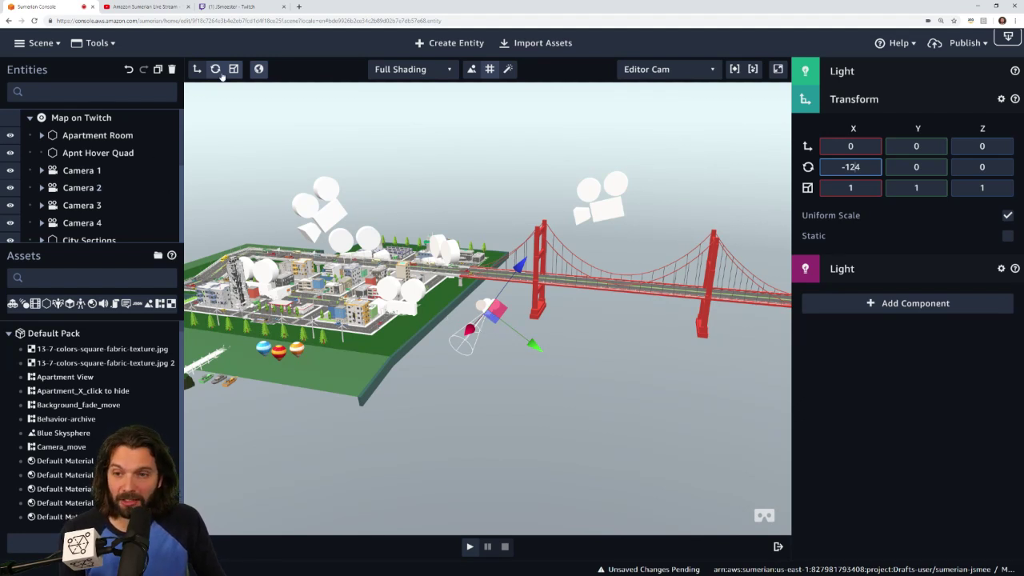
Step: Switch to global space and move the spot light up over the city to about Y 101, Z 284
{"action": "left_click", "coordinate": [258, 69]}
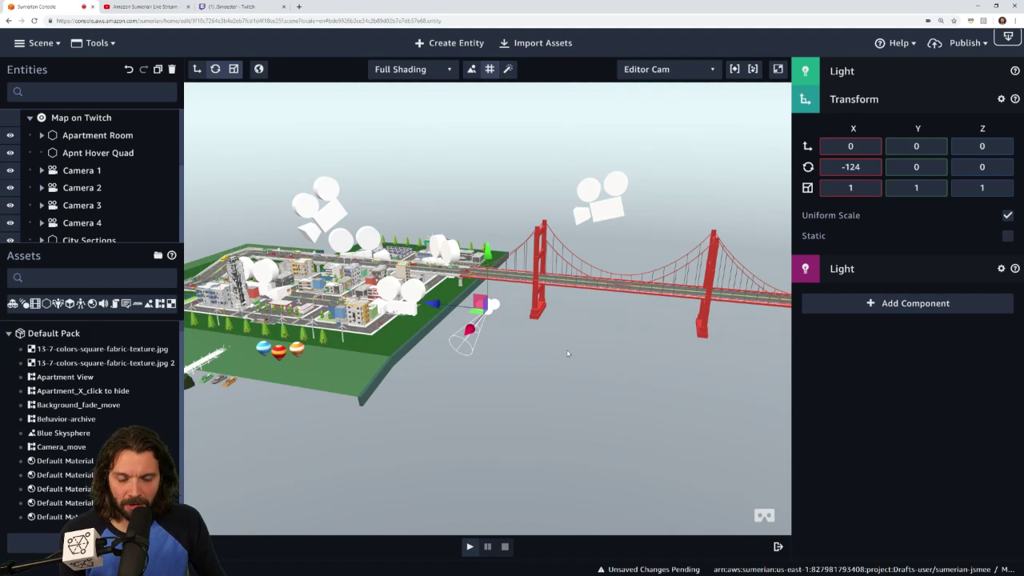
{"action": "left_click_drag", "start_coordinate": [568, 353], "coordinate": [465, 410]}
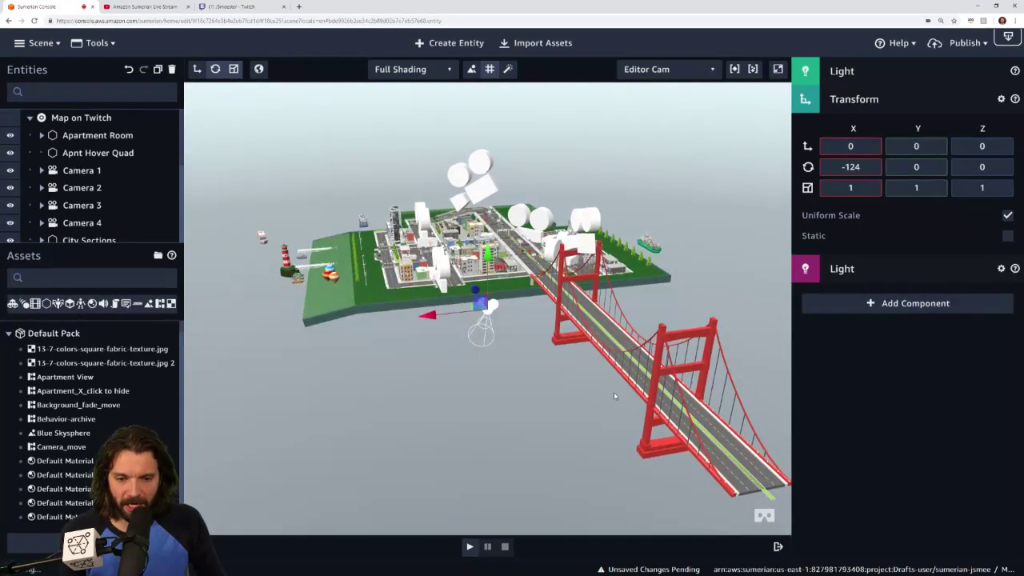
{"action": "left_click_drag", "start_coordinate": [613, 396], "coordinate": [629, 373]}
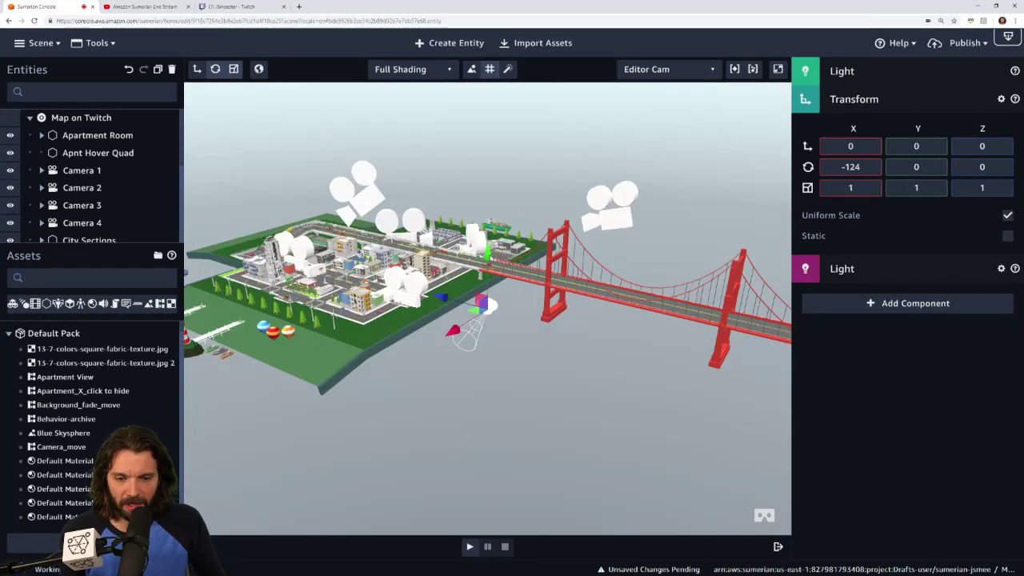
{"action": "left_click_drag", "start_coordinate": [487, 254], "coordinate": [275, 186]}
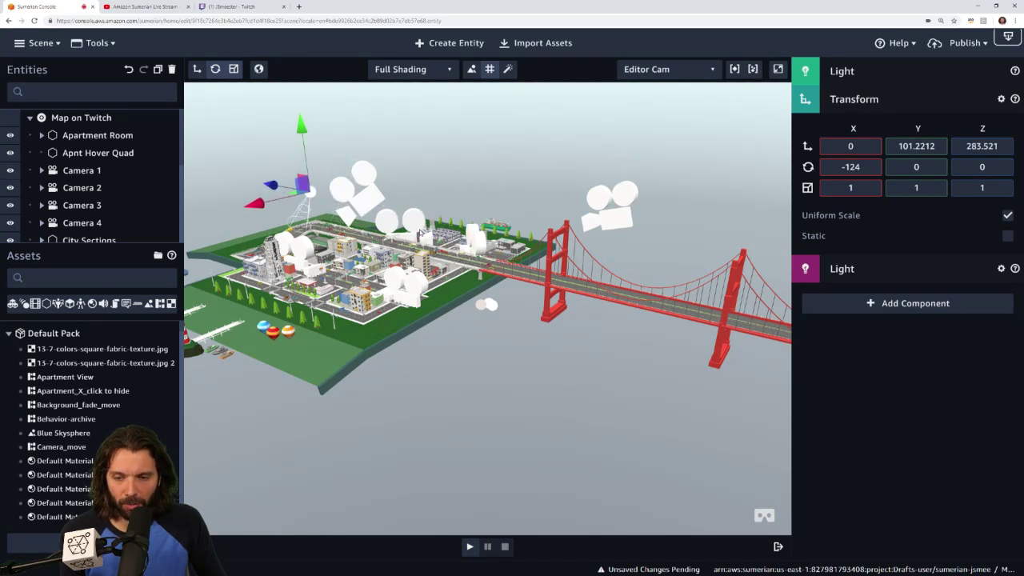
Step: Shift the spot light horizontally above the city to about X 74, Z 232, and save the scene
{"action": "left_click_drag", "start_coordinate": [423, 218], "coordinate": [300, 209]}
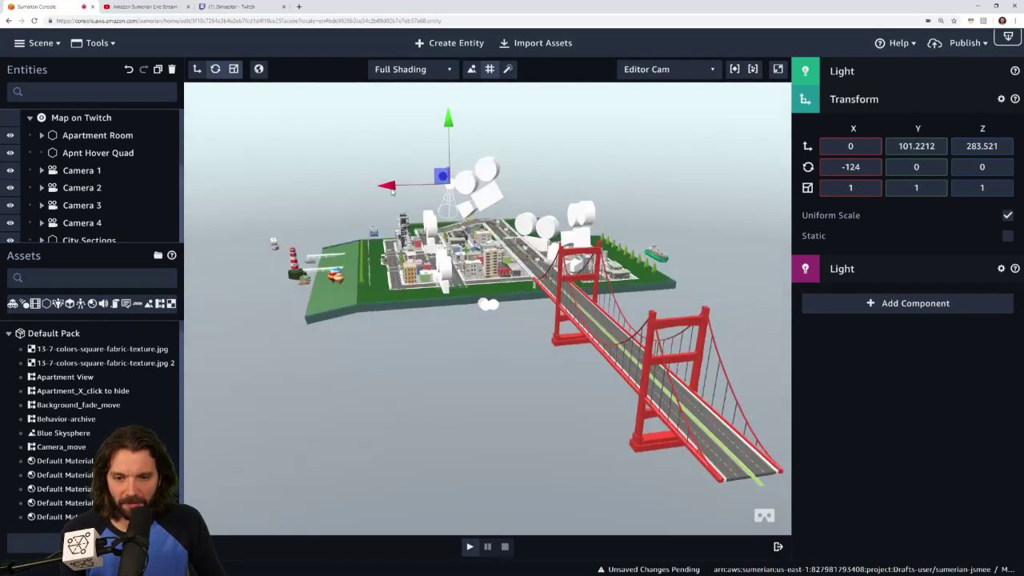
{"action": "left_click_drag", "start_coordinate": [391, 187], "coordinate": [339, 188]}
{"action": "key", "text": "ctrl+s"}
{"action": "left_click_drag", "start_coordinate": [385, 225], "coordinate": [346, 267]}
{"action": "middle_click_drag", "start_coordinate": [345, 267], "coordinate": [468, 266]}
{"action": "left_click_drag", "start_coordinate": [314, 227], "coordinate": [384, 224]}
{"action": "scroll", "coordinate": [471, 285], "scroll_direction": "down", "scroll_amount": 5}
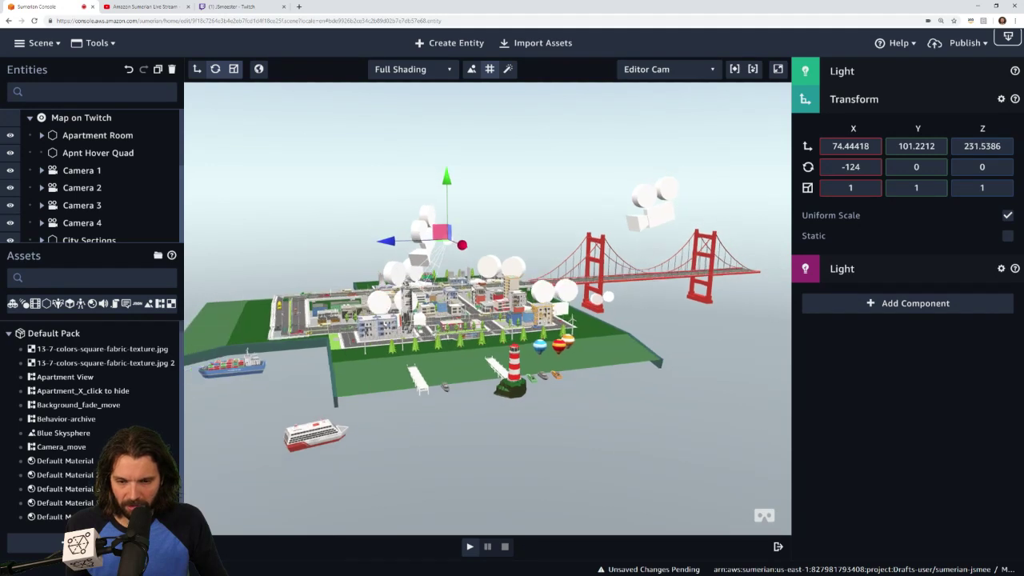
Step: Collapse the Transform settings, expand the Light settings, and set the spot light's range to 134.17
{"action": "scroll", "coordinate": [472, 287], "scroll_direction": "up", "scroll_amount": 6}
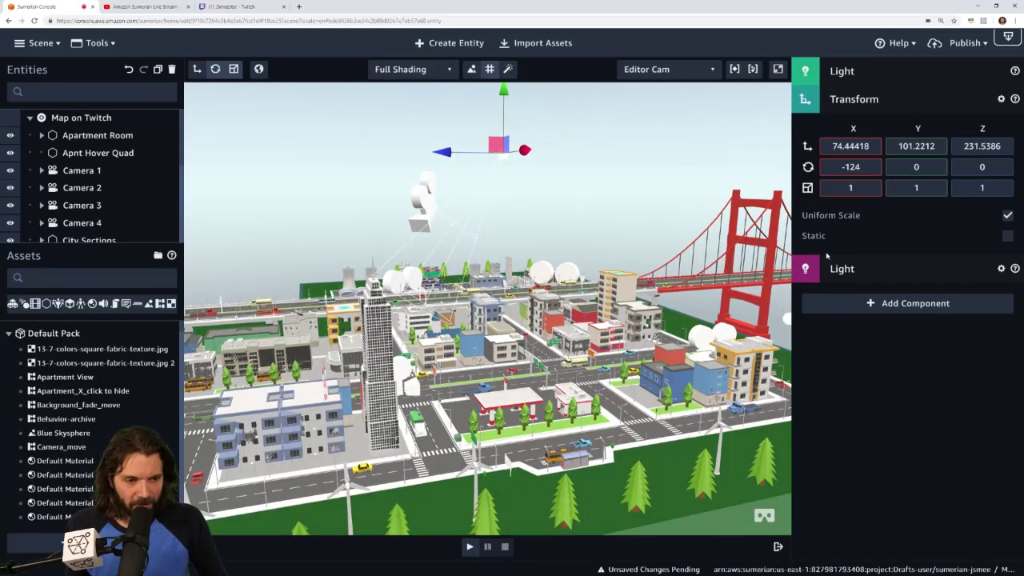
{"action": "left_click", "coordinate": [898, 99]}
{"action": "left_click", "coordinate": [862, 139]}
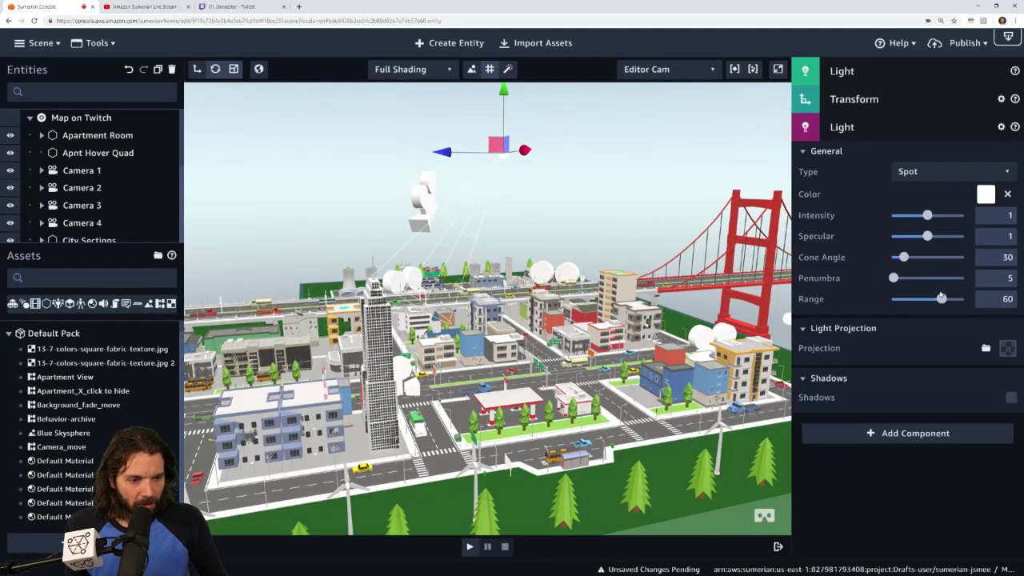
{"action": "left_click_drag", "start_coordinate": [941, 300], "coordinate": [948, 299]}
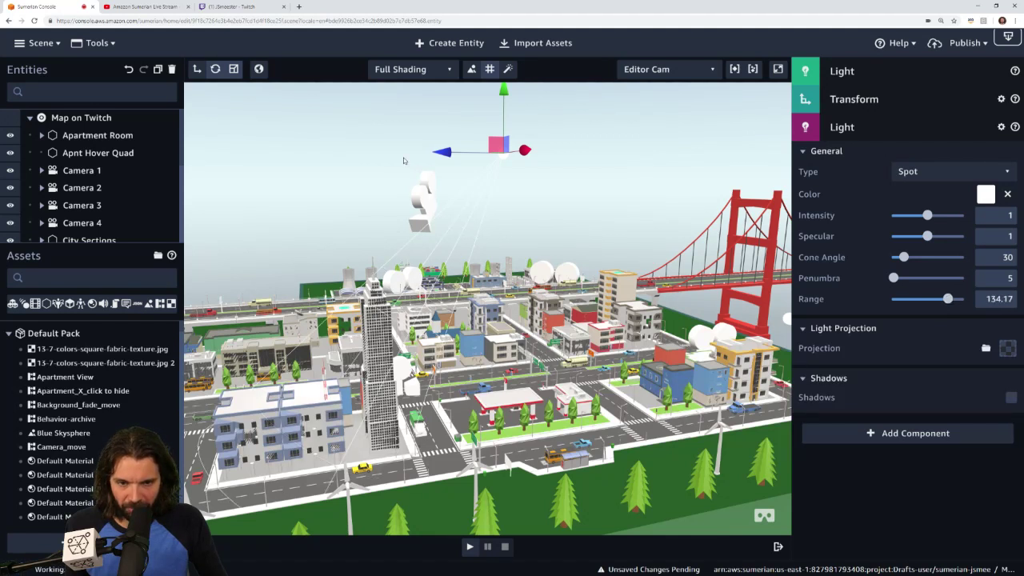
Step: Try the rotate and scale gizmos on the spot light and return to translating in global space
{"action": "left_click", "coordinate": [215, 68]}
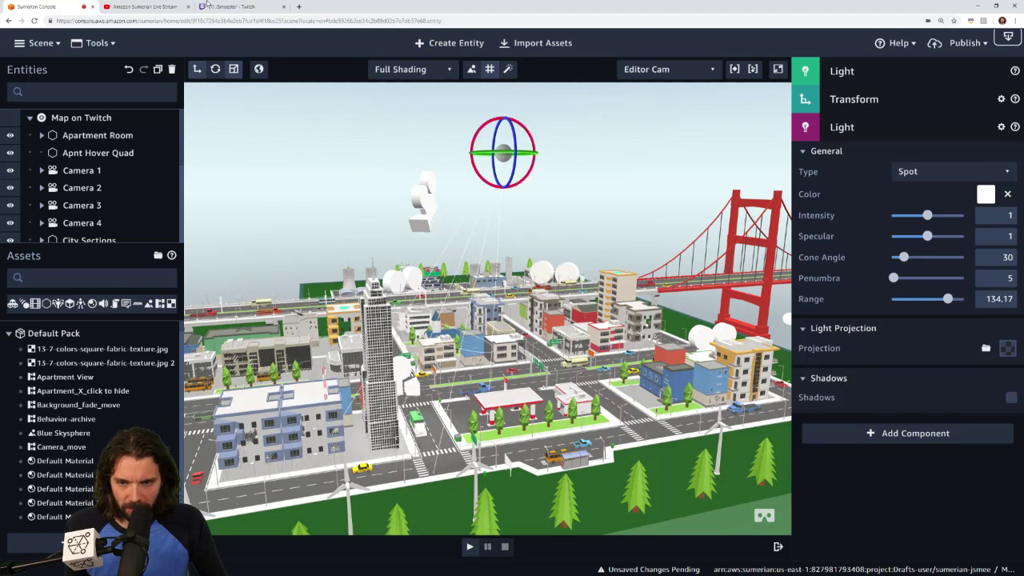
{"action": "left_click", "coordinate": [233, 70]}
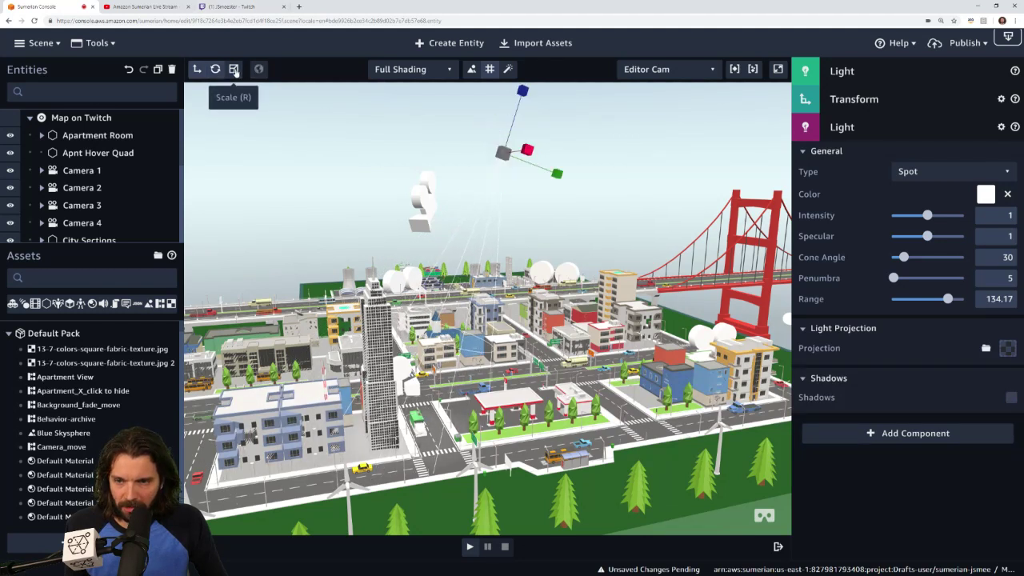
{"action": "left_click", "coordinate": [215, 70]}
{"action": "left_click", "coordinate": [197, 70]}
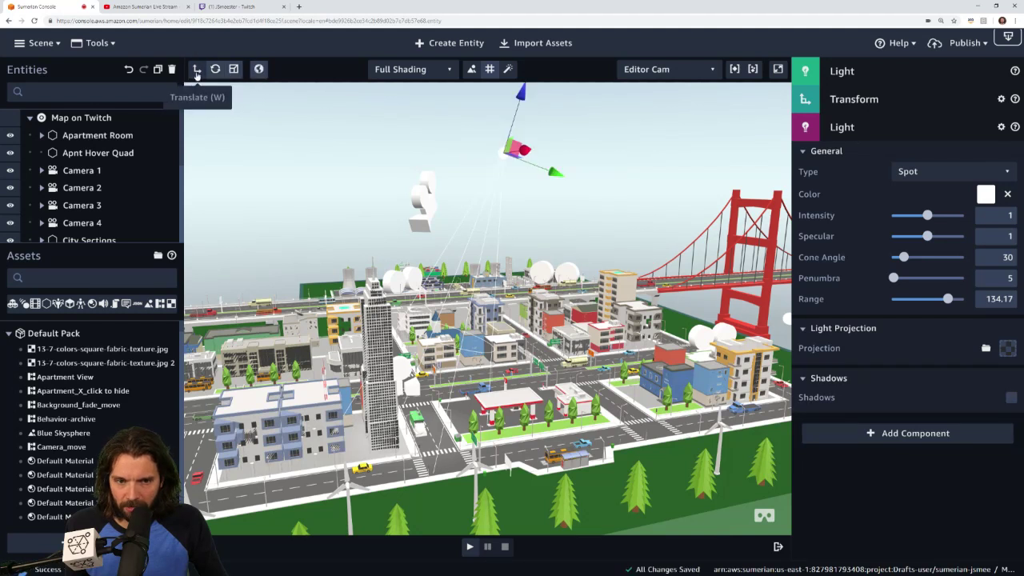
{"action": "left_click", "coordinate": [259, 69]}
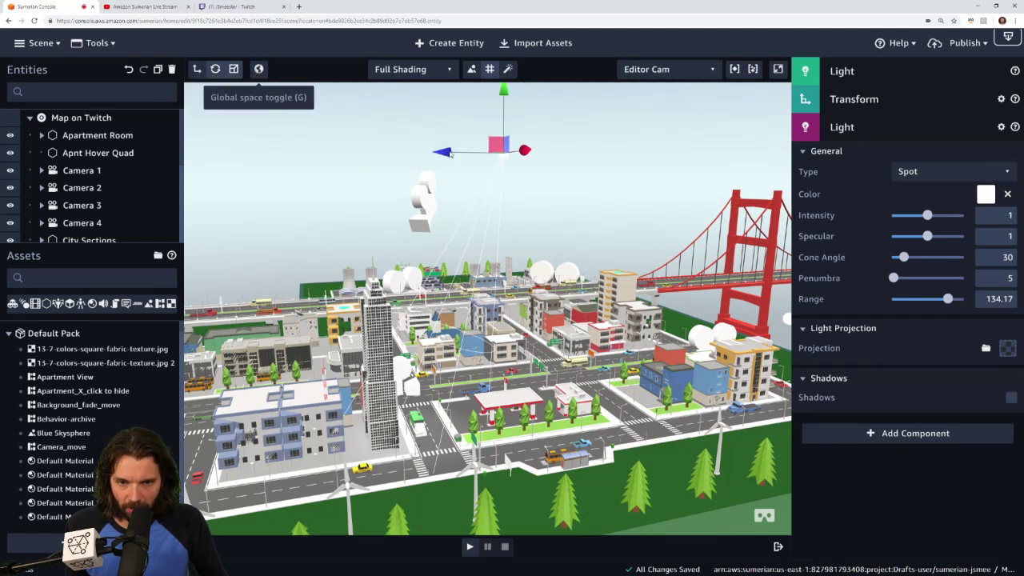
Step: Move the spot light above the skyscraper and set its intensity to 7.47
{"action": "left_click_drag", "start_coordinate": [452, 152], "coordinate": [389, 174]}
{"action": "right_click_drag", "start_coordinate": [388, 174], "coordinate": [308, 176]}
{"action": "right_click_drag", "start_coordinate": [688, 177], "coordinate": [489, 316]}
{"action": "scroll", "coordinate": [489, 316], "scroll_direction": "up", "scroll_amount": 6}
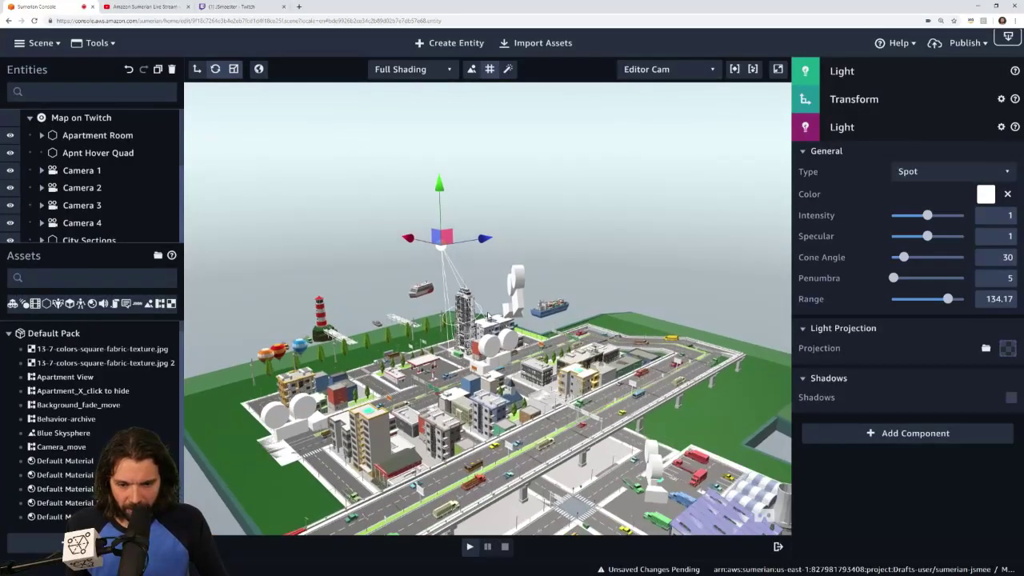
{"action": "scroll", "coordinate": [489, 317], "scroll_direction": "up", "scroll_amount": 1}
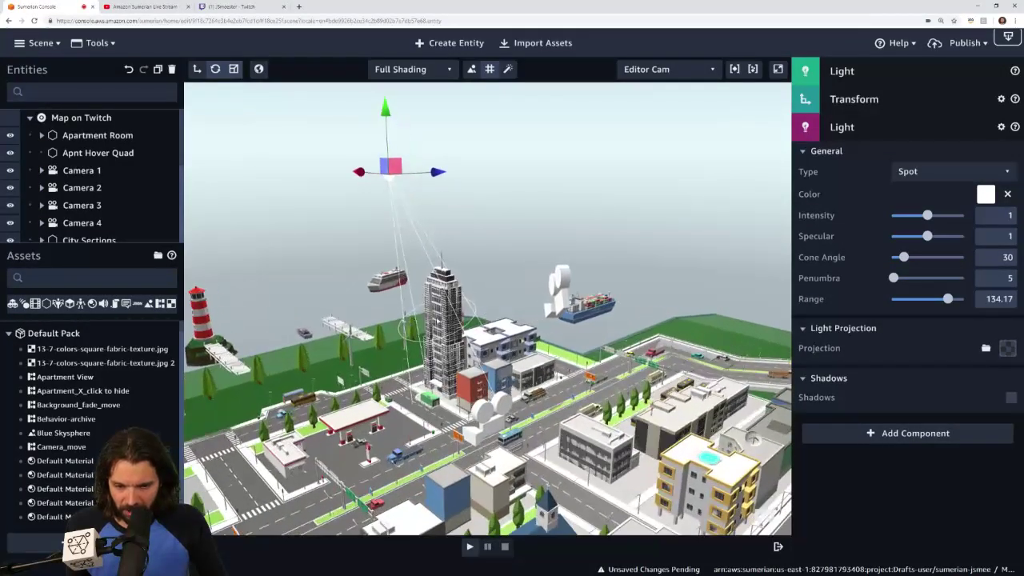
{"action": "right_click_drag", "start_coordinate": [470, 378], "coordinate": [489, 408]}
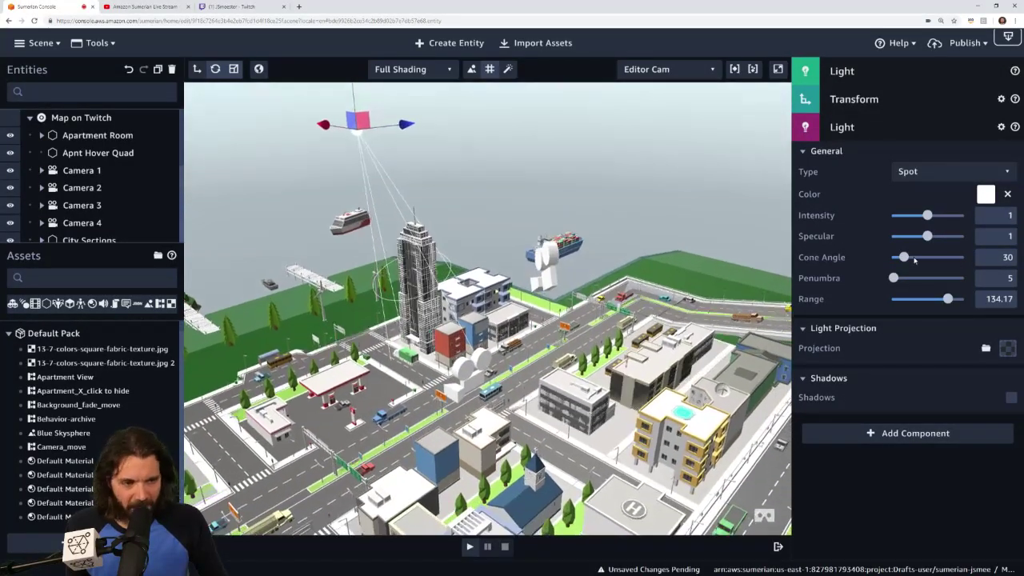
{"action": "left_click_drag", "start_coordinate": [927, 216], "coordinate": [959, 216]}
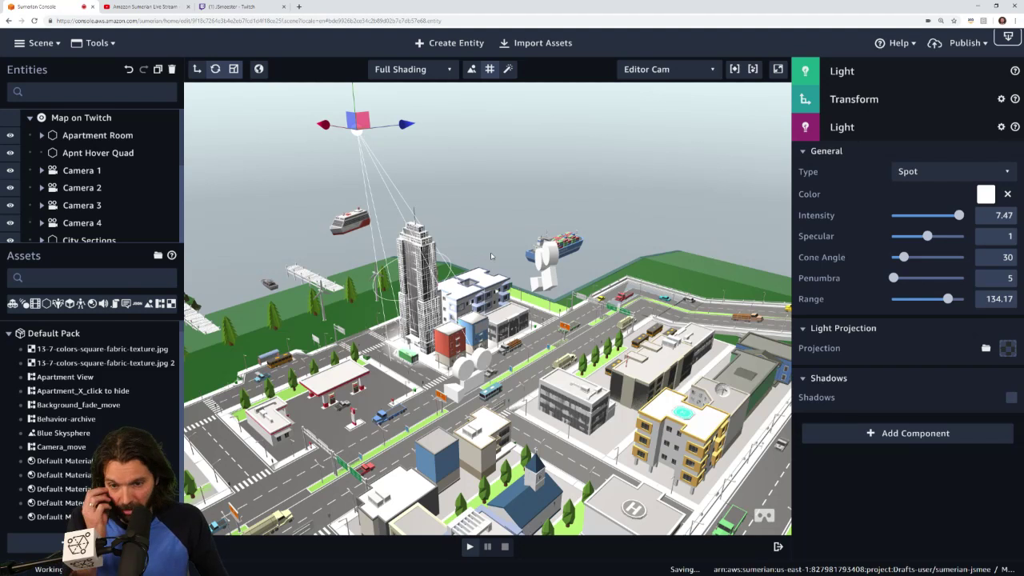
Step: Add a fixed camera to the city scene
{"action": "left_click", "coordinate": [471, 44]}
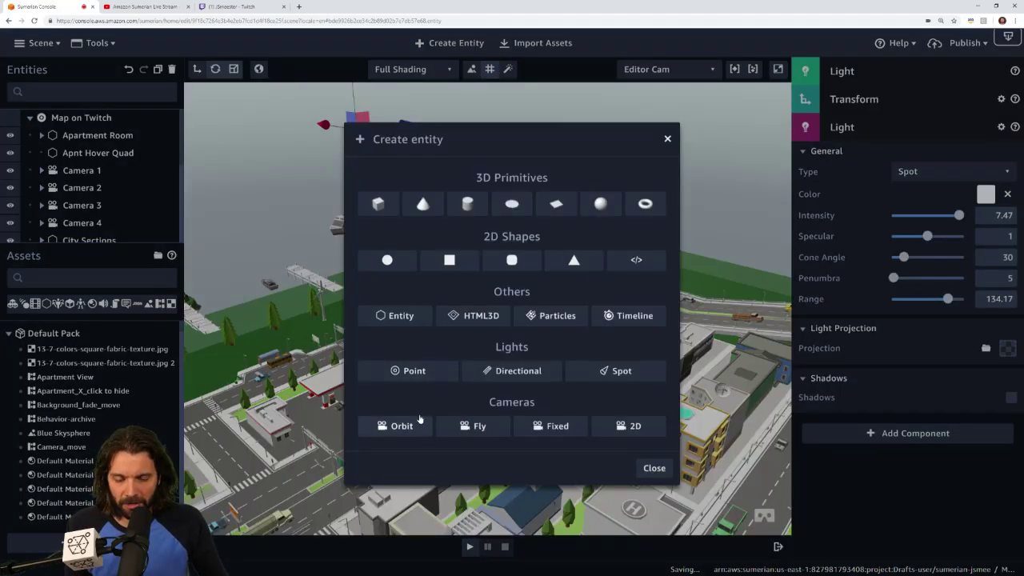
{"action": "left_click", "coordinate": [556, 429]}
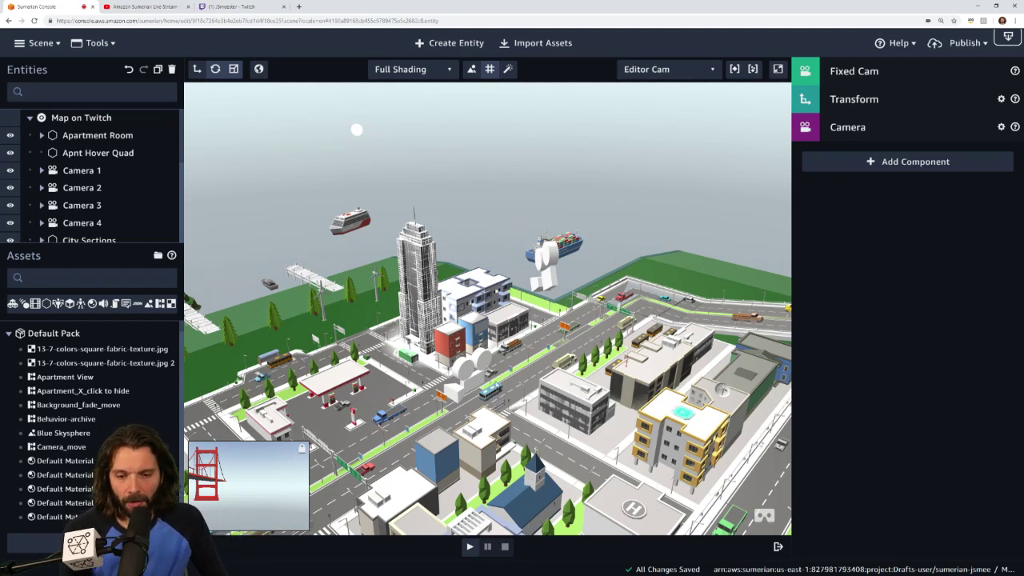
Step: Enlarge the entity list and select the fixed camera in it
{"action": "left_click", "coordinate": [549, 277]}
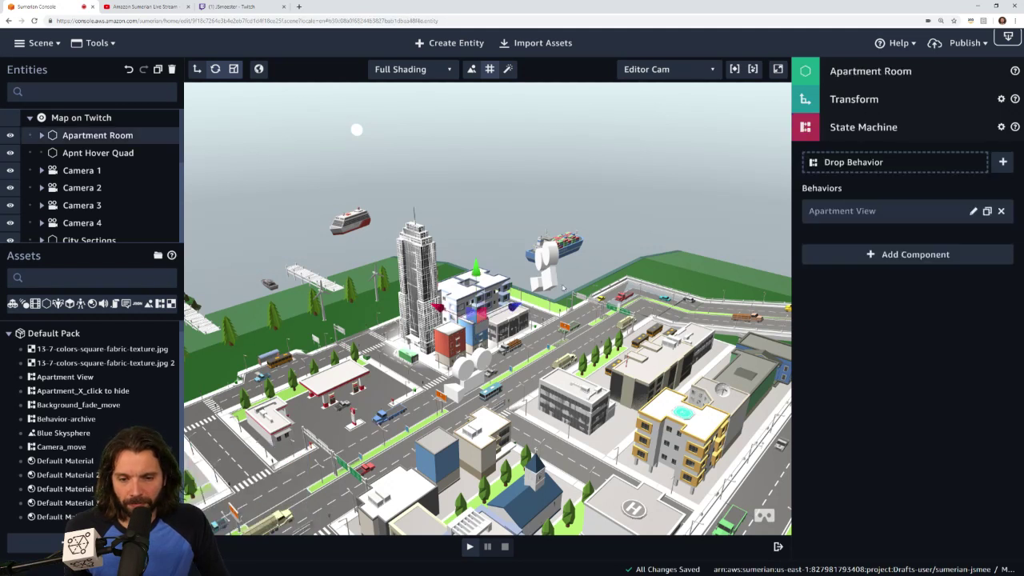
{"action": "left_click_drag", "start_coordinate": [123, 248], "coordinate": [120, 484]}
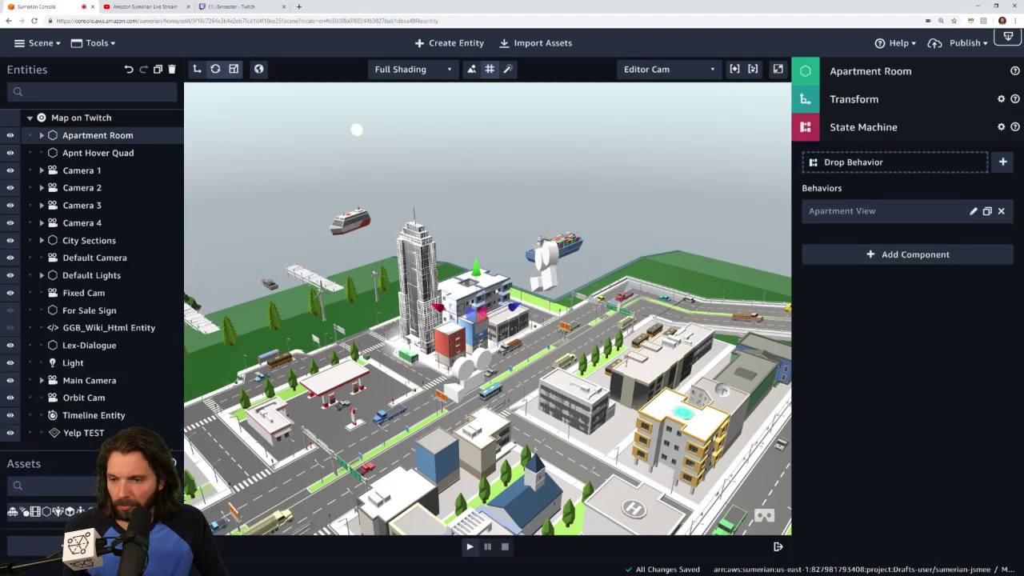
{"action": "left_click", "coordinate": [84, 293]}
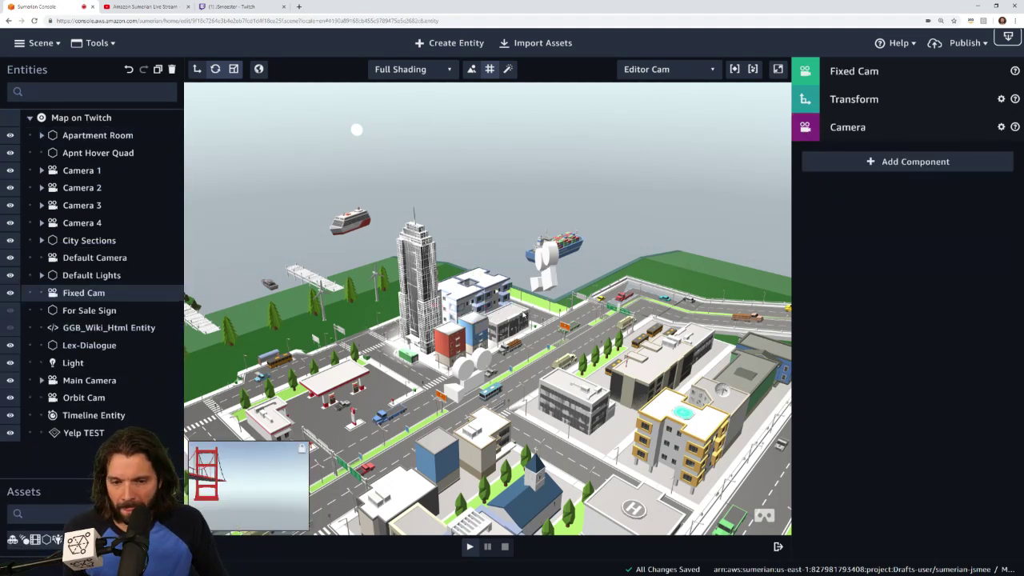
Step: Raise the fixed camera vertically from the red bridge to well above the city
{"action": "scroll", "coordinate": [552, 325], "scroll_direction": "down", "scroll_amount": 6}
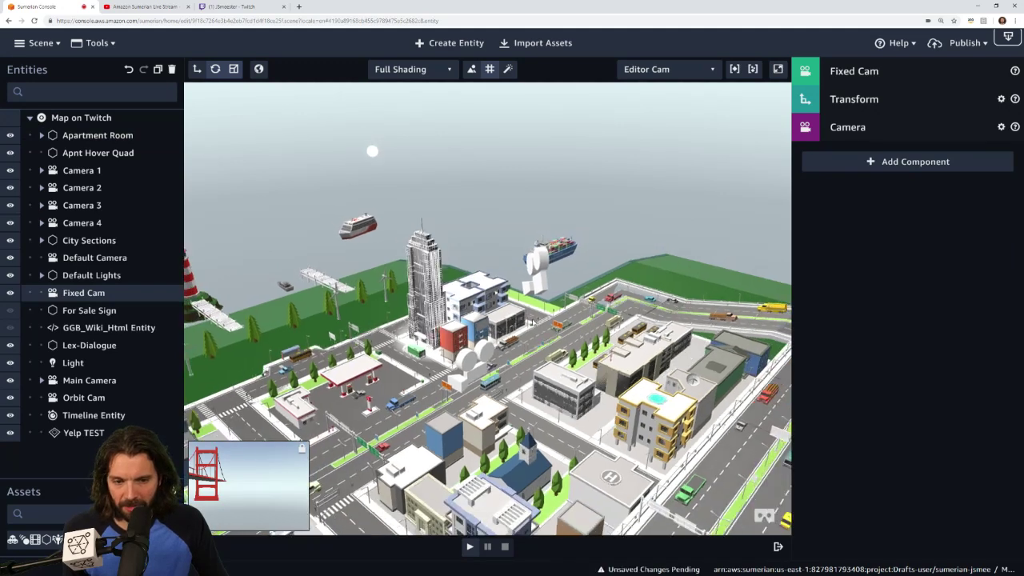
{"action": "scroll", "coordinate": [488, 320], "scroll_direction": "down", "scroll_amount": 8}
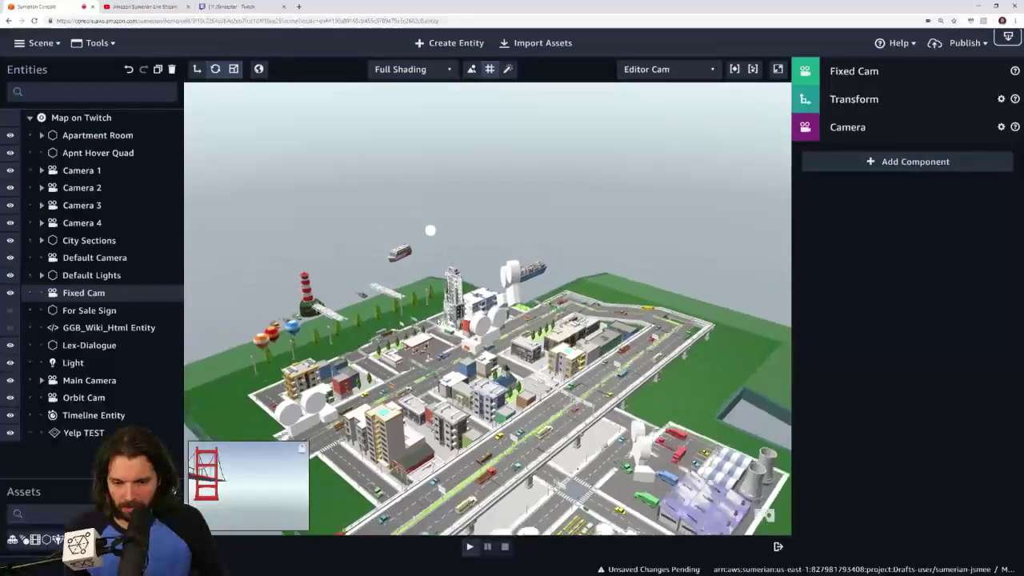
{"action": "scroll", "coordinate": [480, 322], "scroll_direction": "down", "scroll_amount": 1}
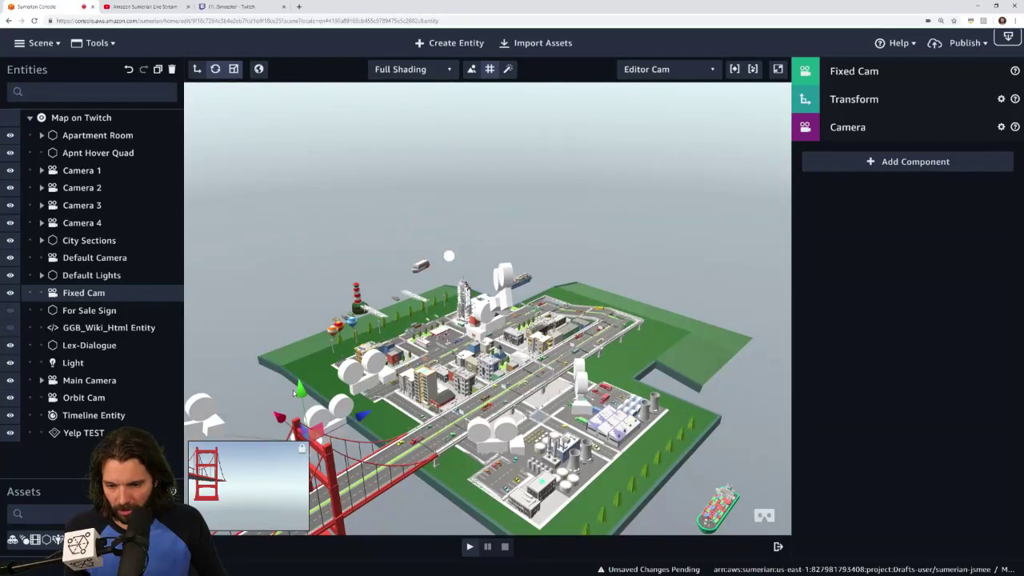
{"action": "left_click_drag", "start_coordinate": [296, 391], "coordinate": [279, 262]}
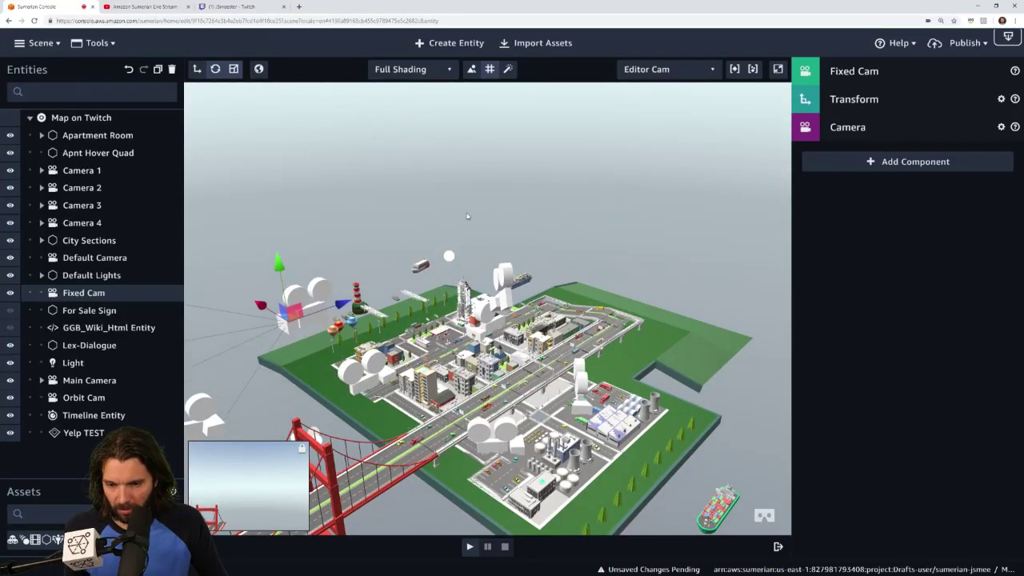
Step: Rotate the fixed camera about its vertical axis to turn it toward the city
{"action": "left_click", "coordinate": [215, 69]}
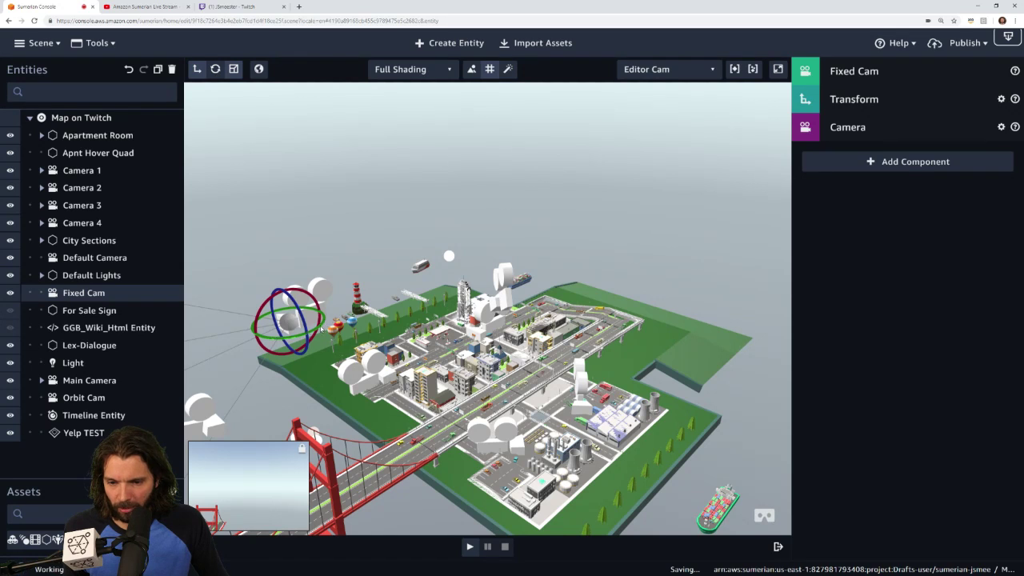
{"action": "left_click_drag", "start_coordinate": [320, 327], "coordinate": [297, 299]}
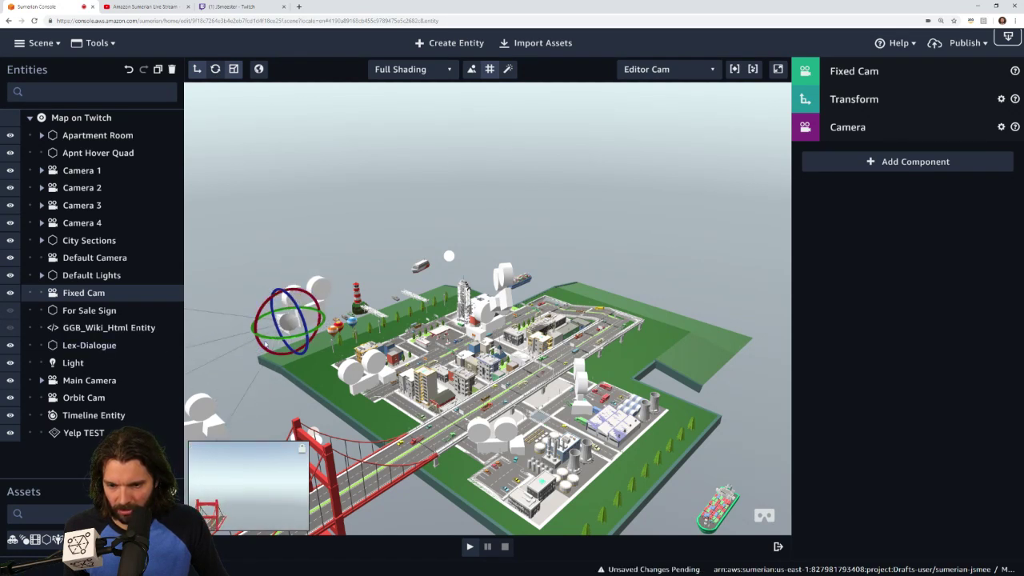
{"action": "left_click", "coordinate": [321, 325]}
{"action": "left_click", "coordinate": [305, 311]}
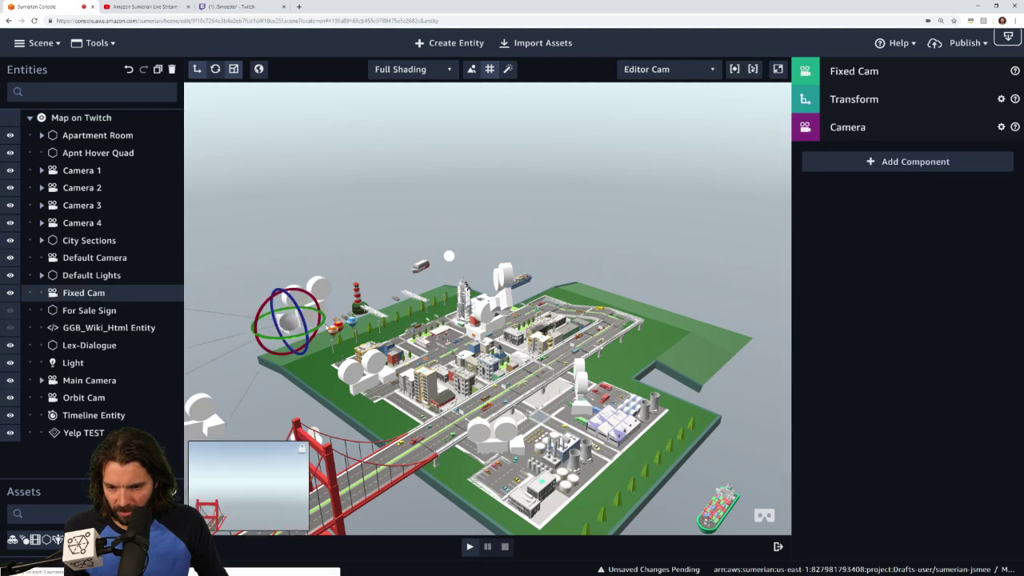
{"action": "left_click_drag", "start_coordinate": [323, 325], "coordinate": [198, 346]}
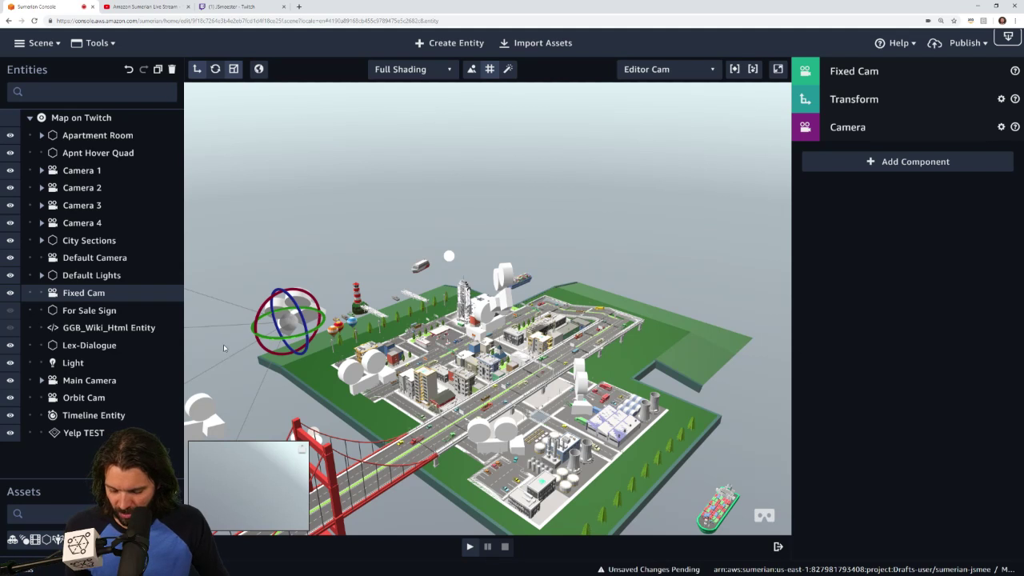
{"action": "key", "text": "ctrl+z"}
{"action": "key", "text": "ctrl+y"}
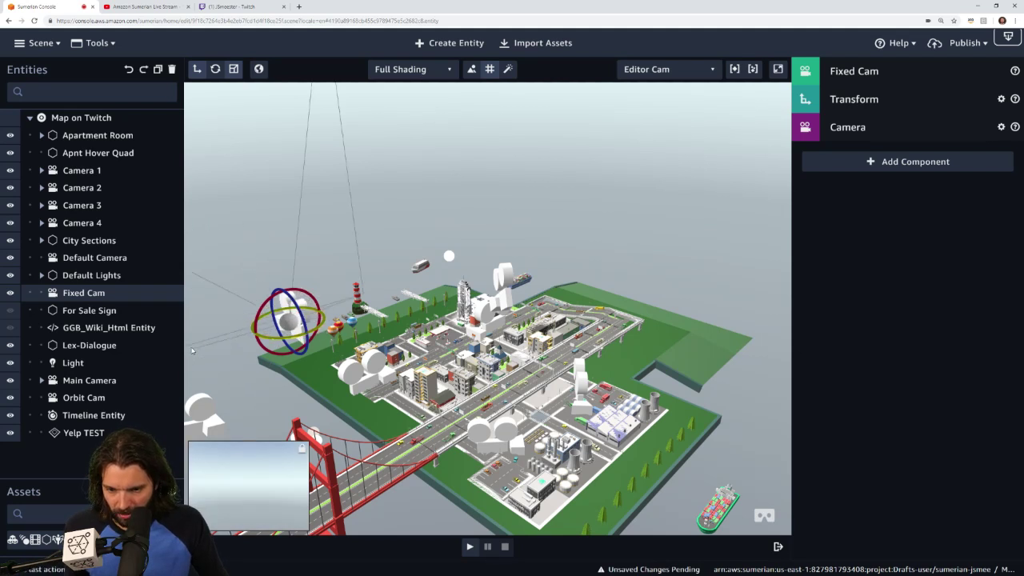
{"action": "left_click", "coordinate": [317, 331]}
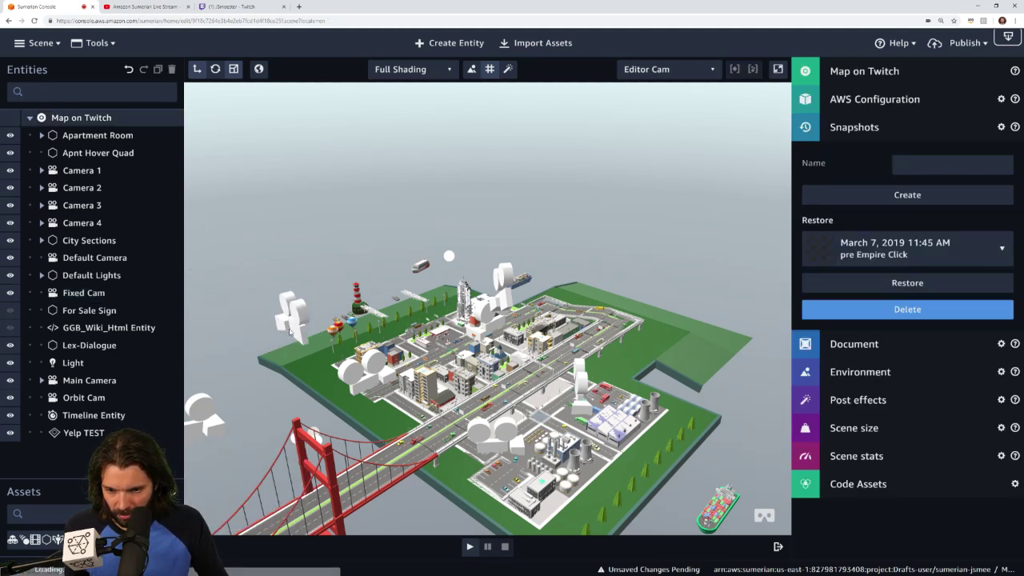
{"action": "left_click", "coordinate": [320, 331]}
{"action": "left_click_drag", "start_coordinate": [319, 330], "coordinate": [216, 326]}
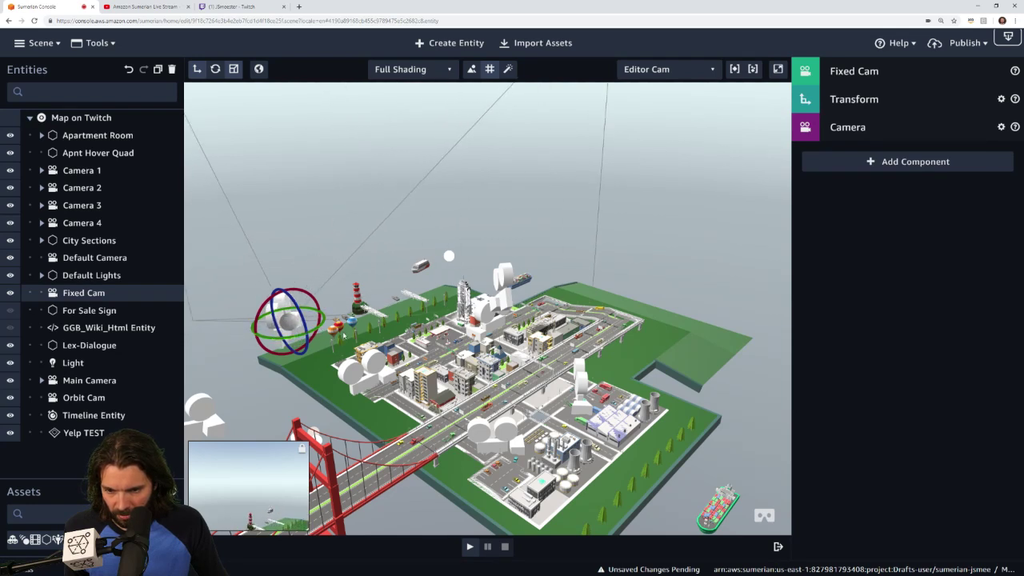
Step: Examine the fixed camera's position and direction relative to the city from several angles
{"action": "right_click_drag", "start_coordinate": [345, 335], "coordinate": [183, 371]}
{"action": "left_click", "coordinate": [264, 376]}
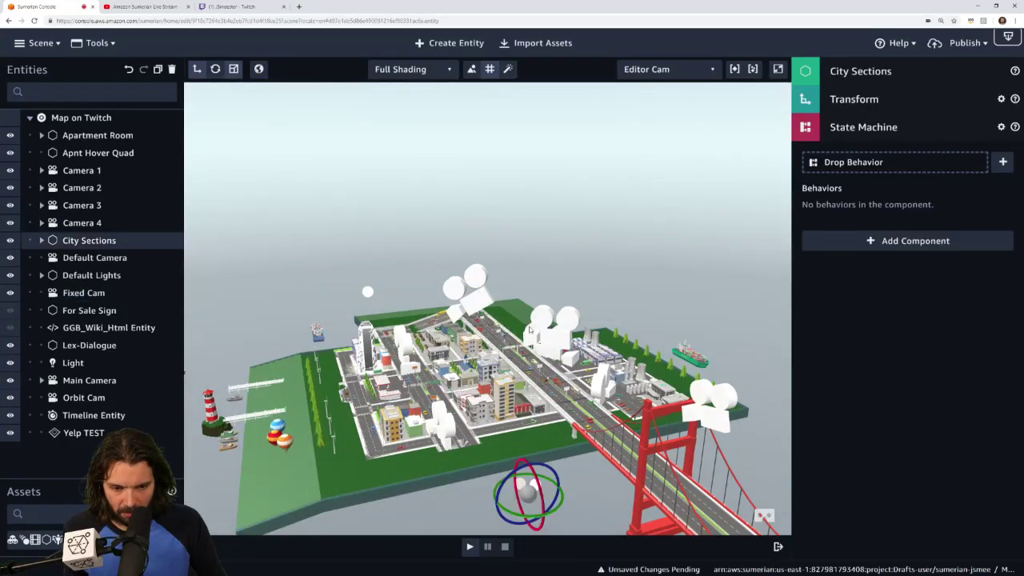
{"action": "left_click", "coordinate": [536, 332]}
{"action": "right_click_drag", "start_coordinate": [536, 332], "coordinate": [566, 328]}
{"action": "scroll", "coordinate": [565, 328], "scroll_direction": "up", "scroll_amount": 5}
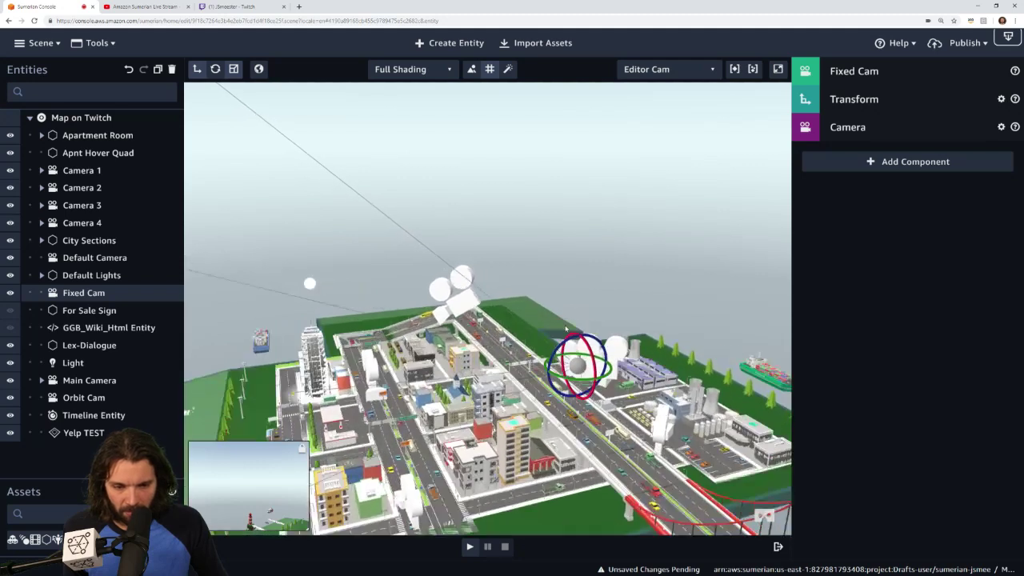
{"action": "scroll", "coordinate": [602, 343], "scroll_direction": "up", "scroll_amount": 2}
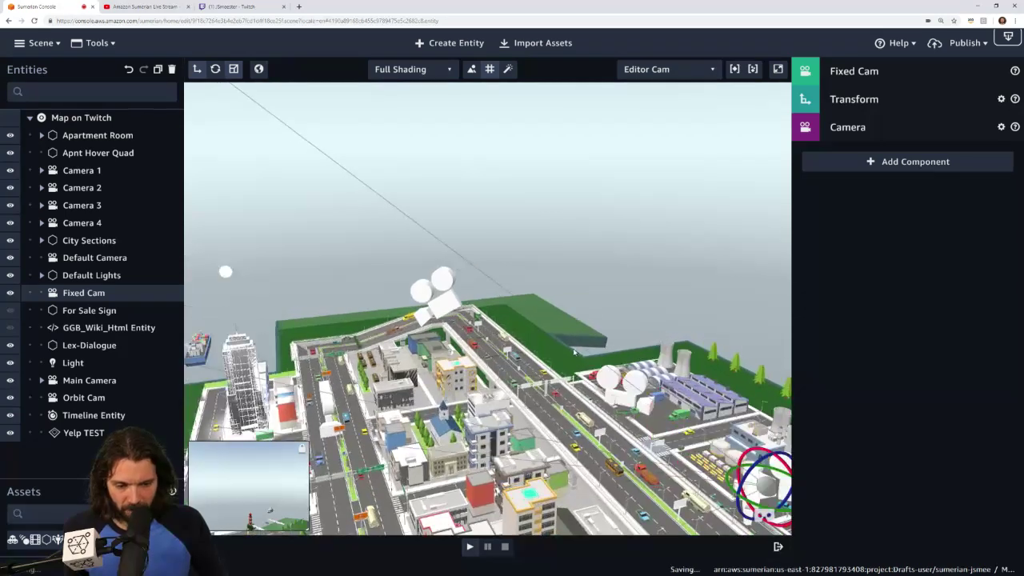
{"action": "right_click_drag", "start_coordinate": [602, 343], "coordinate": [528, 479]}
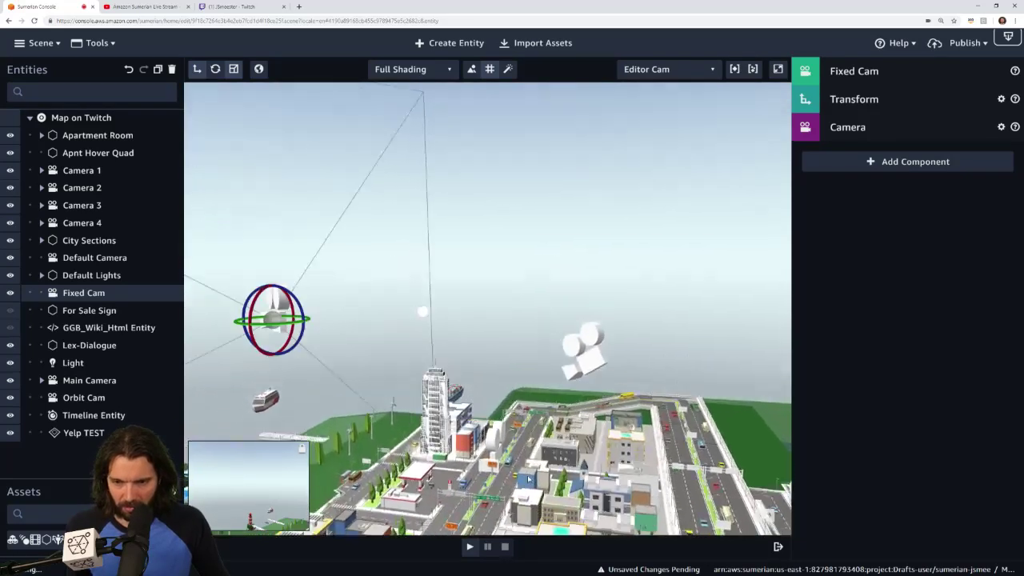
Step: Reselect the fixed camera and try to grab its rotation gizmo to keep aiming it
{"action": "left_click", "coordinate": [292, 311]}
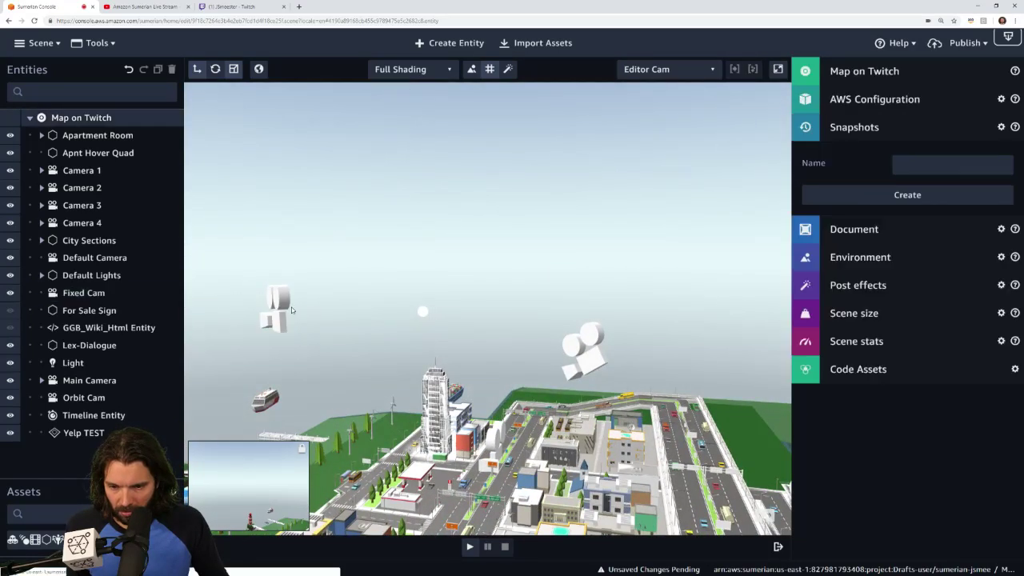
{"action": "left_click", "coordinate": [276, 312]}
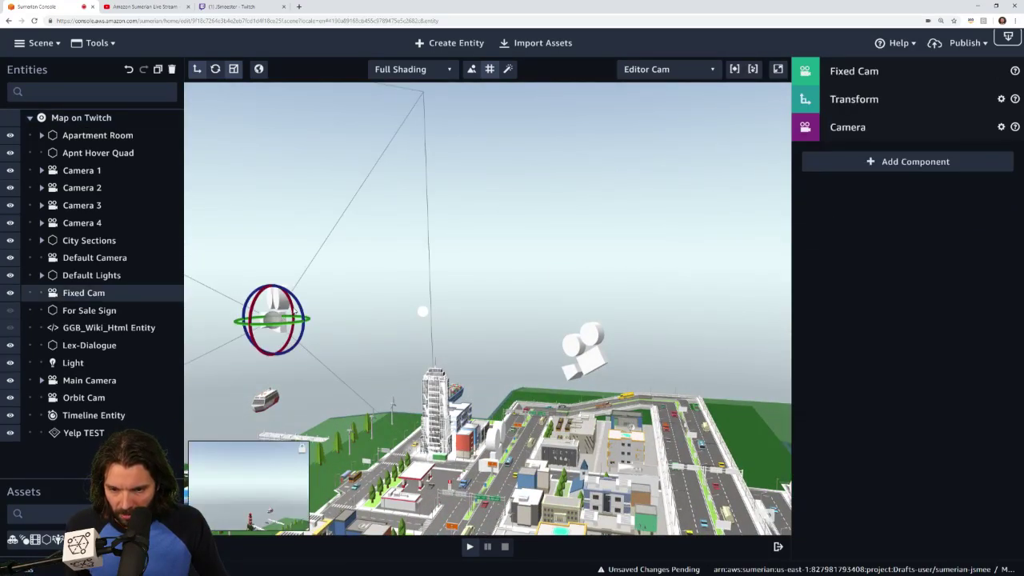
{"action": "left_click", "coordinate": [292, 311]}
{"action": "left_click", "coordinate": [291, 312]}
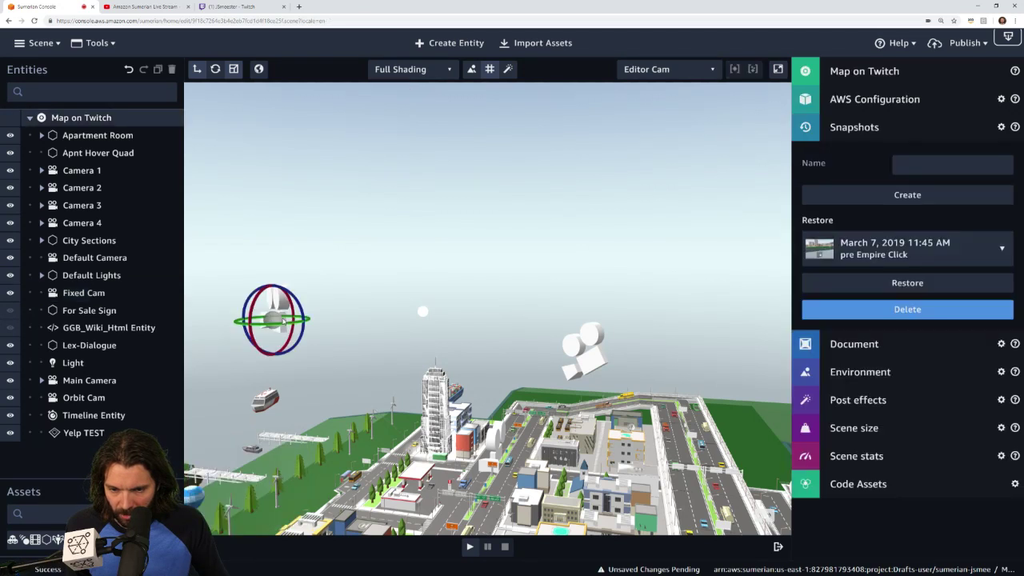
Step: Select the Fixed Cam camera and move it along the world axes from over the water to high above the city's waterfront
{"action": "left_click_drag", "start_coordinate": [293, 311], "coordinate": [294, 290]}
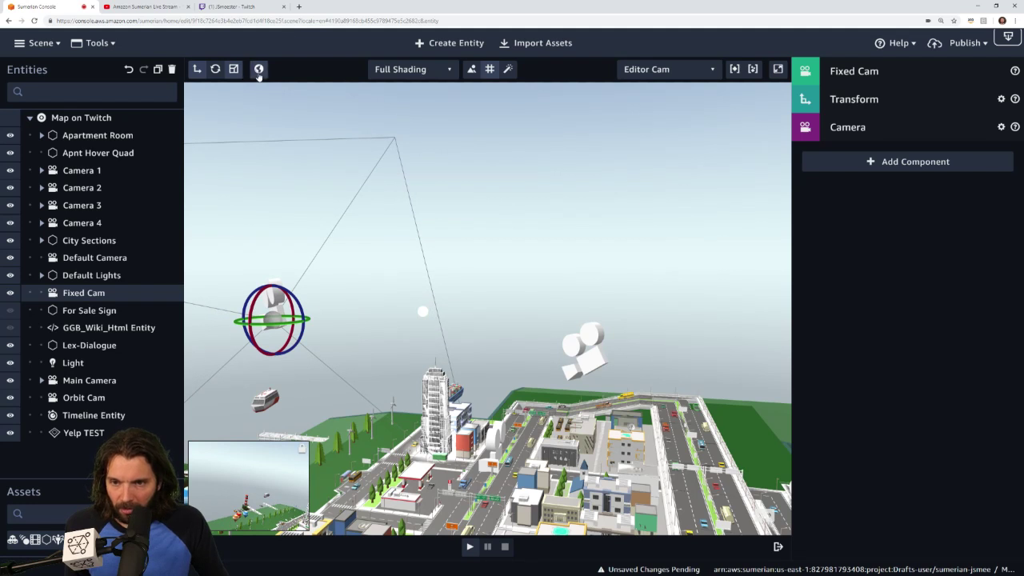
{"action": "left_click", "coordinate": [258, 69]}
{"action": "left_click", "coordinate": [196, 69]}
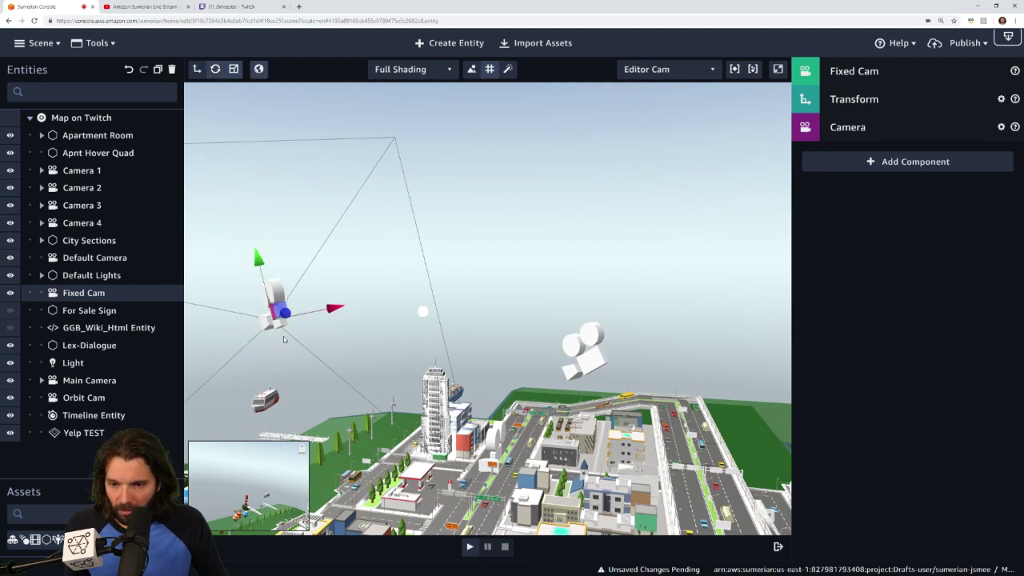
{"action": "left_click", "coordinate": [258, 70]}
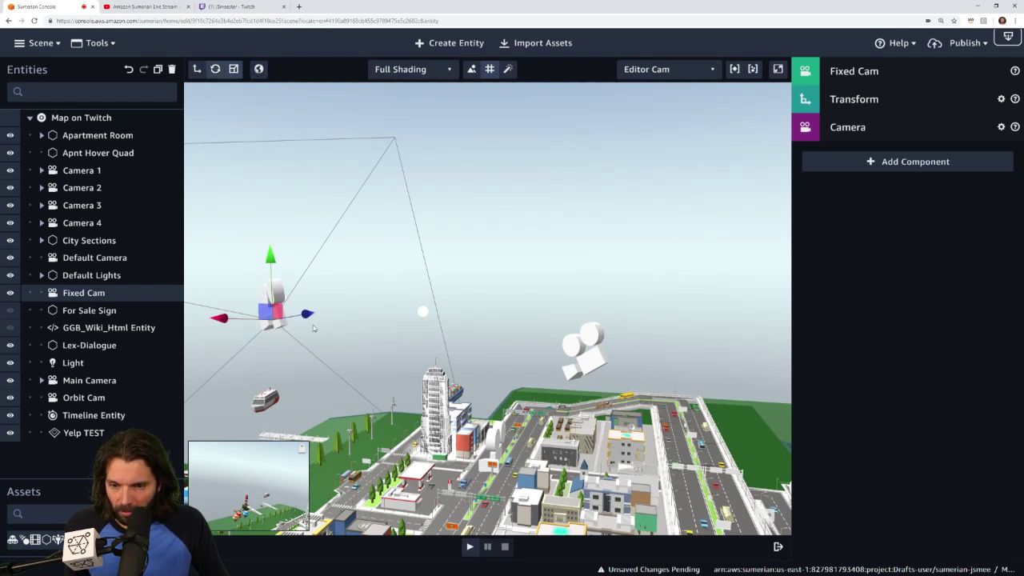
{"action": "left_click_drag", "start_coordinate": [305, 316], "coordinate": [486, 253]}
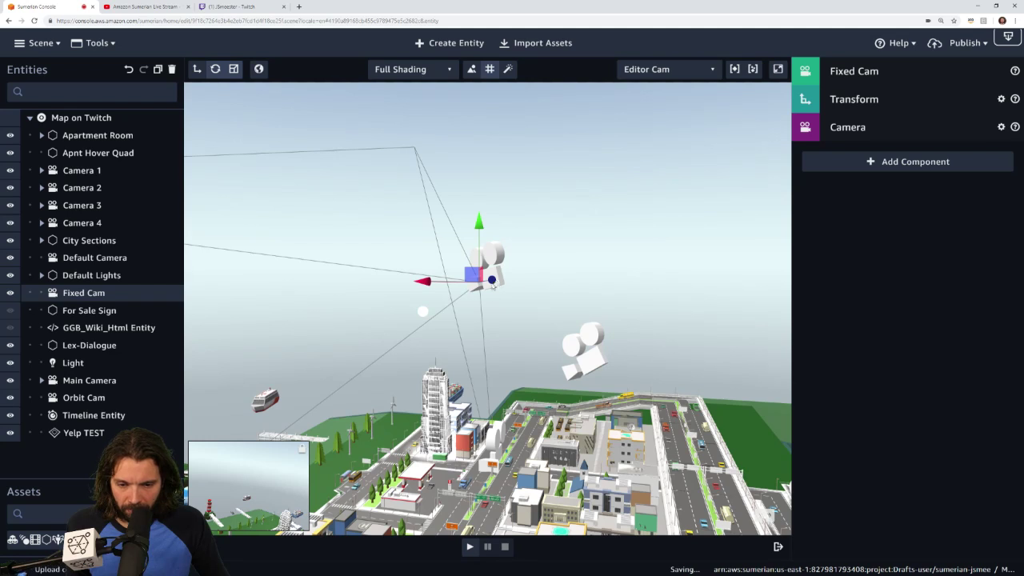
{"action": "right_click_drag", "start_coordinate": [514, 273], "coordinate": [486, 278]}
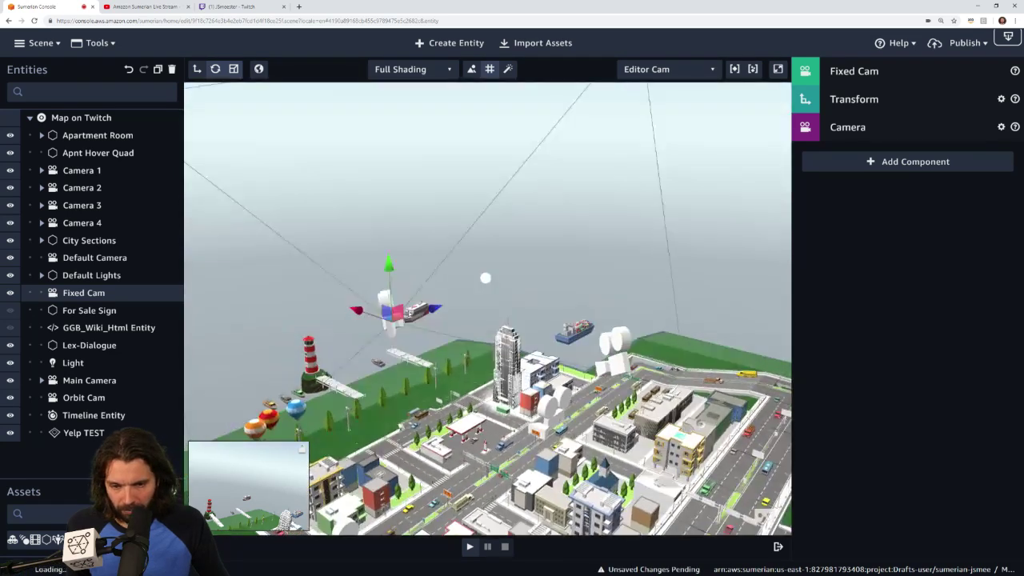
{"action": "left_click_drag", "start_coordinate": [433, 312], "coordinate": [570, 268]}
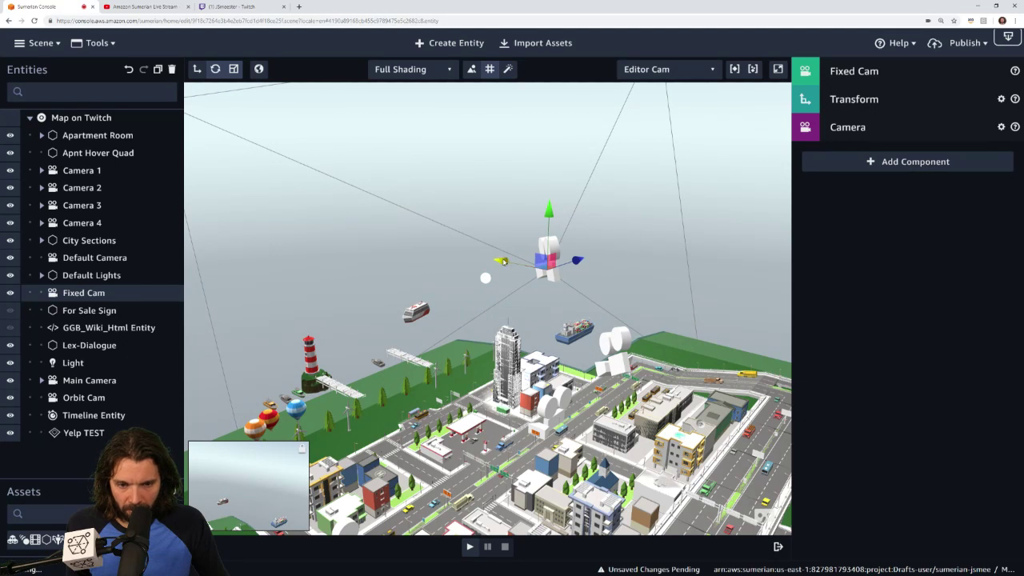
{"action": "left_click_drag", "start_coordinate": [497, 264], "coordinate": [535, 276]}
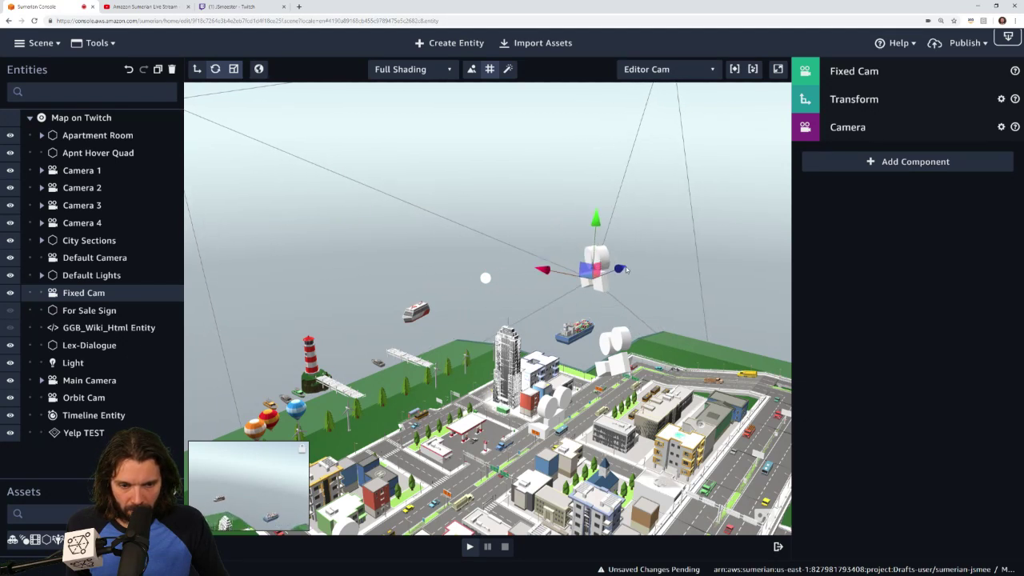
Step: Bring the Fixed Cam back and down until it sits beside the top of the tall white skyscraper
{"action": "left_click", "coordinate": [627, 269]}
{"action": "left_click", "coordinate": [605, 272]}
{"action": "left_click_drag", "start_coordinate": [614, 273], "coordinate": [568, 292]}
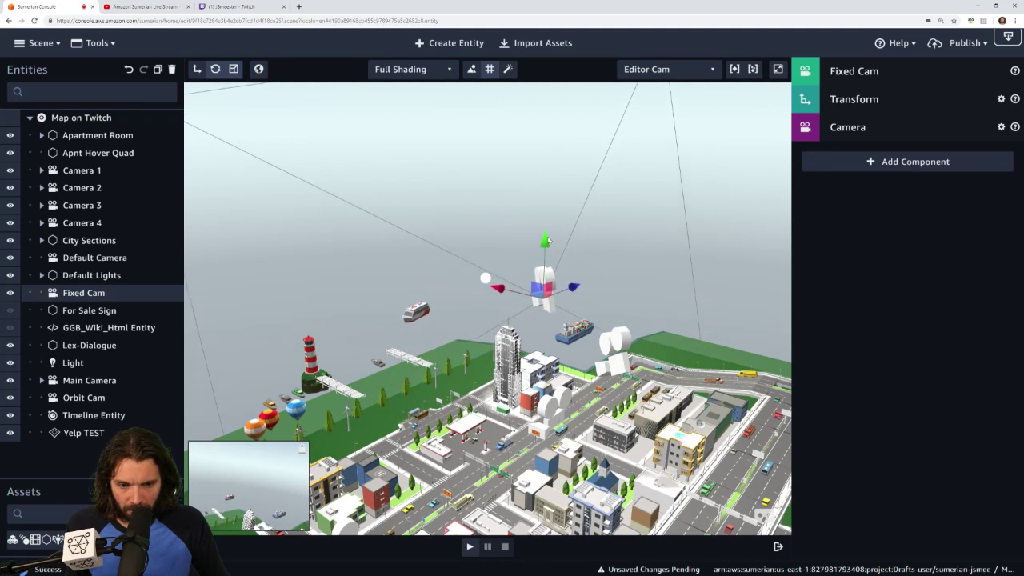
{"action": "left_click_drag", "start_coordinate": [544, 241], "coordinate": [525, 330]}
{"action": "left_click_drag", "start_coordinate": [496, 370], "coordinate": [462, 358]}
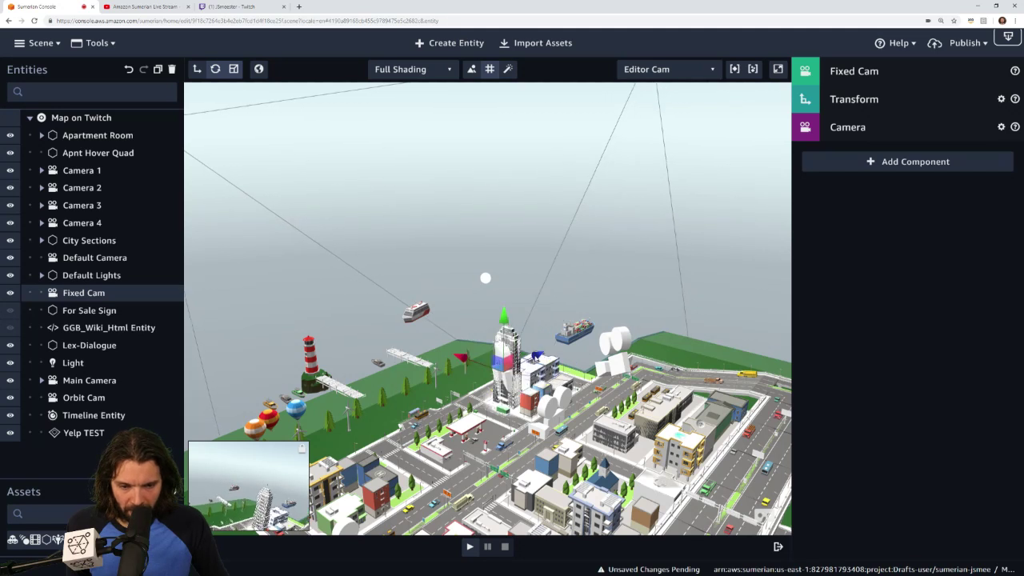
{"action": "left_click_drag", "start_coordinate": [538, 355], "coordinate": [556, 346]}
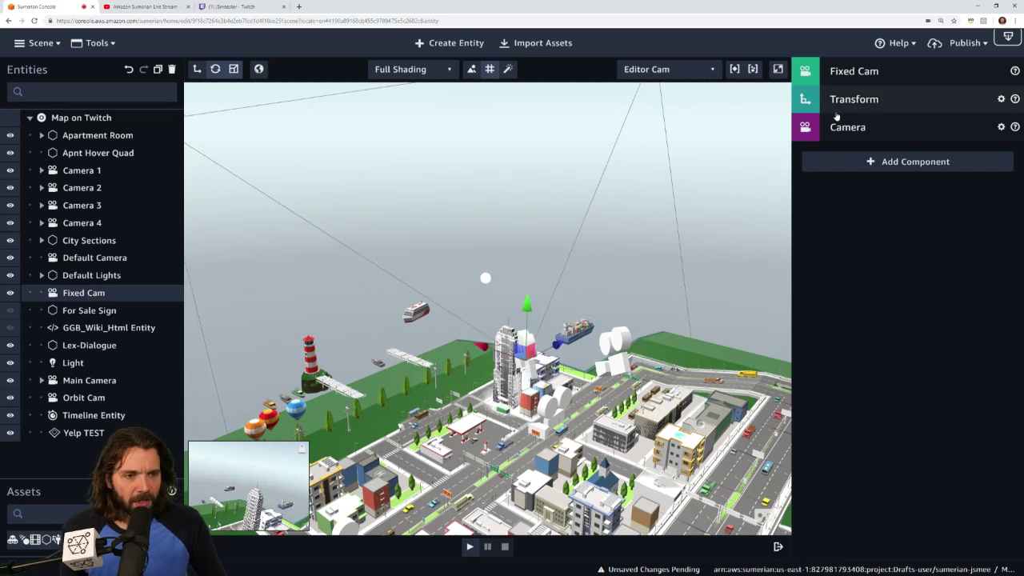
Step: Reset the Fixed Cam's rotation to 0 on the X, Y and Z axes
{"action": "left_click", "coordinate": [839, 102]}
{"action": "left_click", "coordinate": [850, 167]}
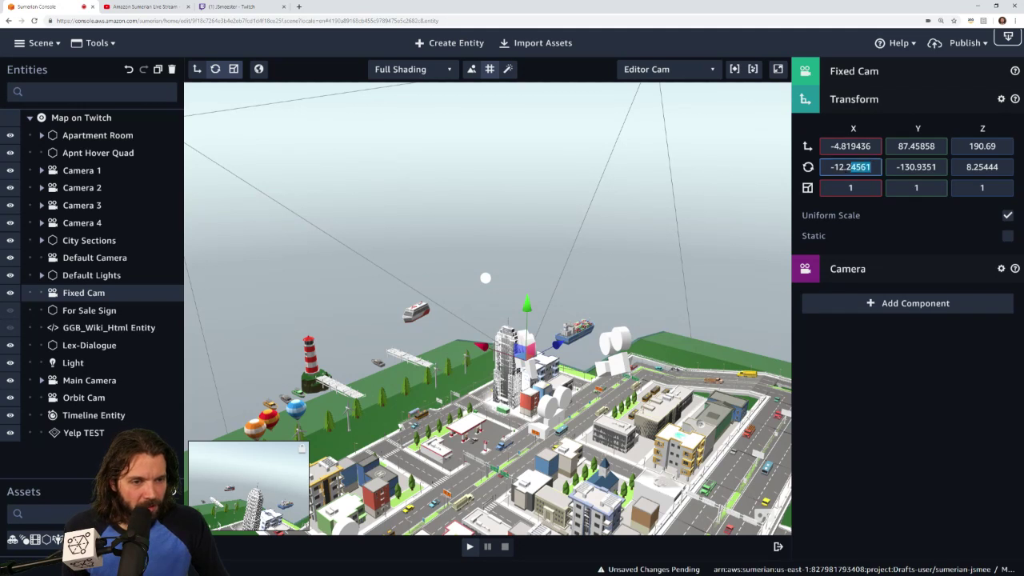
{"action": "type", "text": "0"}
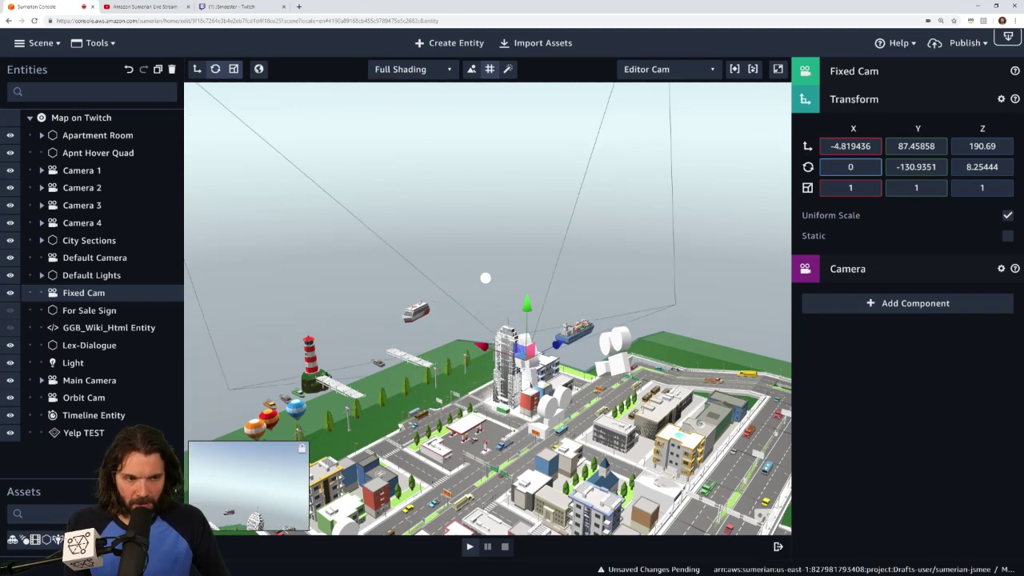
{"action": "key", "text": "Tab"}
{"action": "type", "text": "0"}
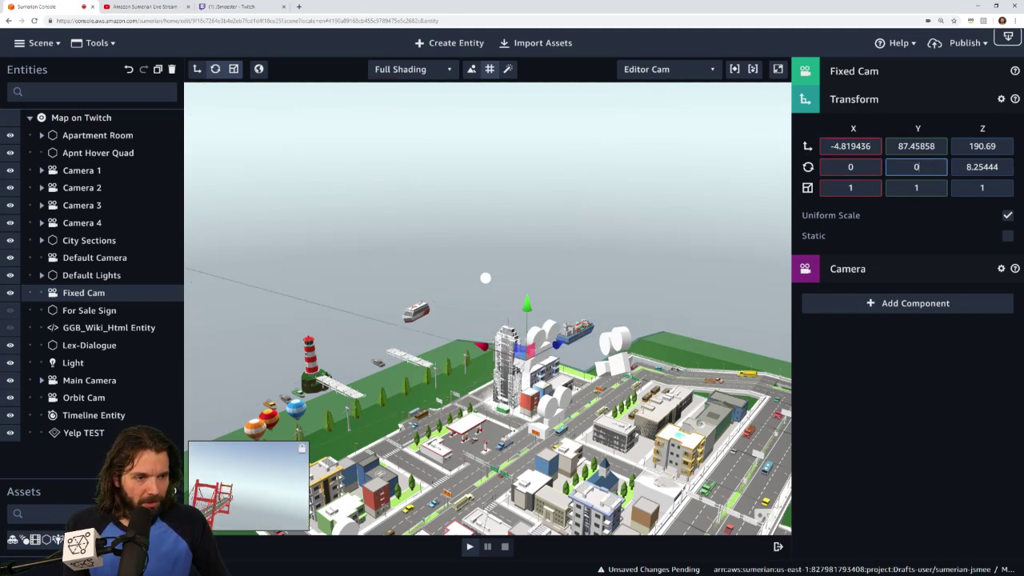
{"action": "key", "text": "Tab"}
{"action": "type", "text": "0"}
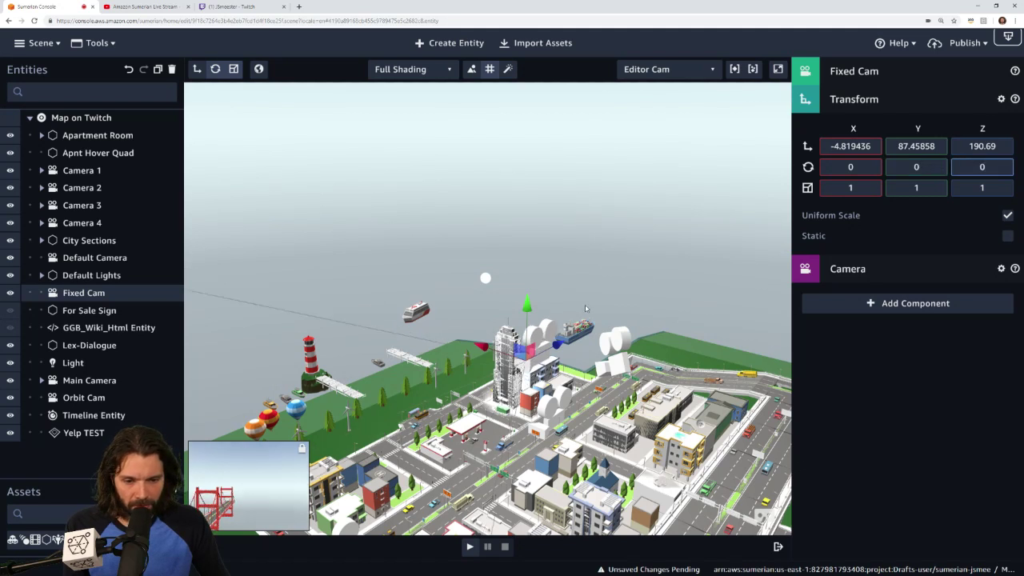
Step: Aim the Fixed Cam down at the skyscraper by setting its rotation to X -24, Y -135 and Z 0
{"action": "left_click", "coordinate": [216, 71]}
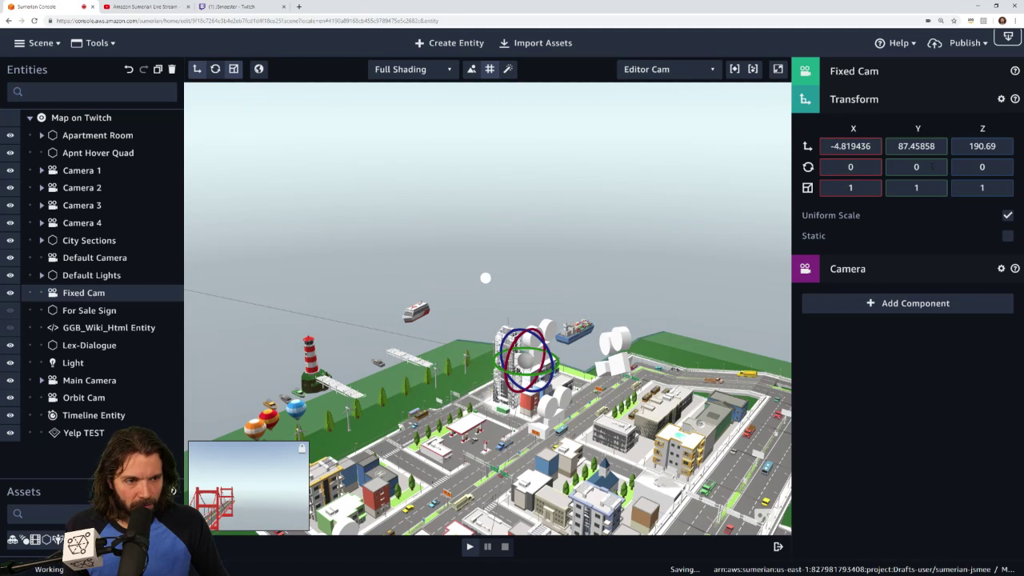
{"action": "left_click_drag", "start_coordinate": [917, 169], "coordinate": [893, 269]}
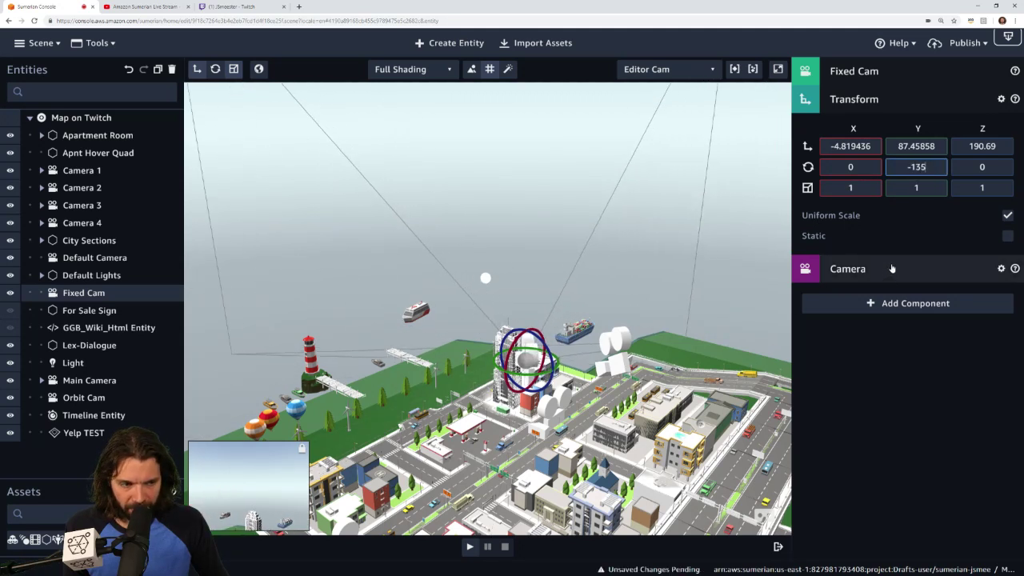
{"action": "left_click_drag", "start_coordinate": [982, 168], "coordinate": [983, 181]}
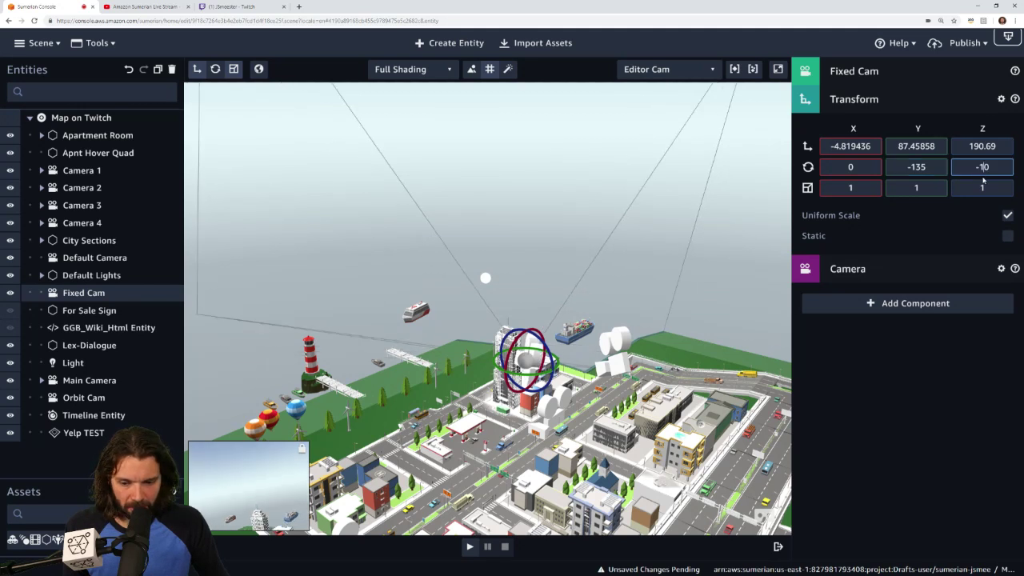
{"action": "mouse_move", "coordinate": [855, 166]}
{"action": "left_mouse_down"}
{"action": "mouse_move", "coordinate": [855, 146]}
{"action": "mouse_move", "coordinate": [855, 171]}
{"action": "left_mouse_up"}
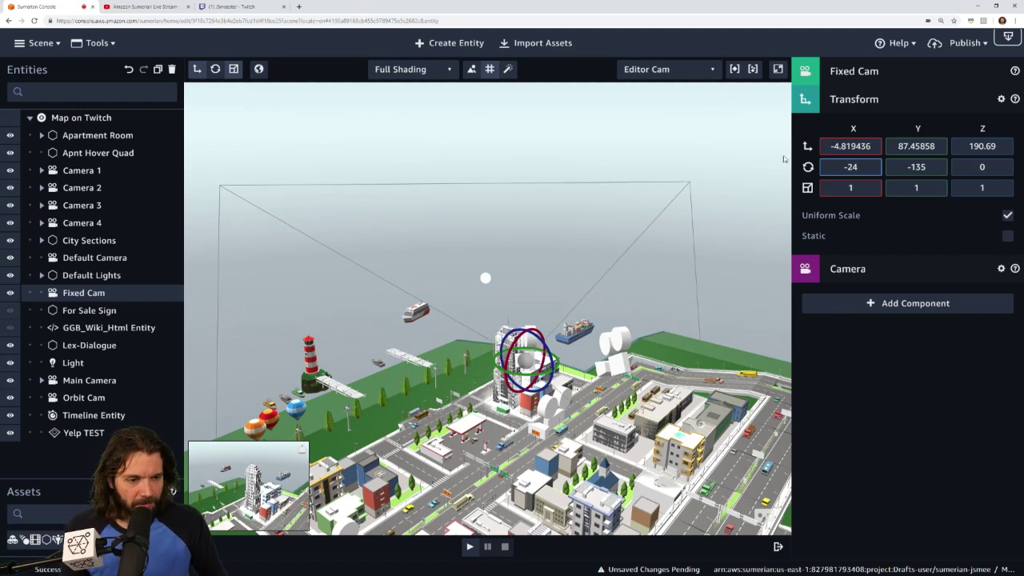
{"action": "left_click", "coordinate": [847, 98]}
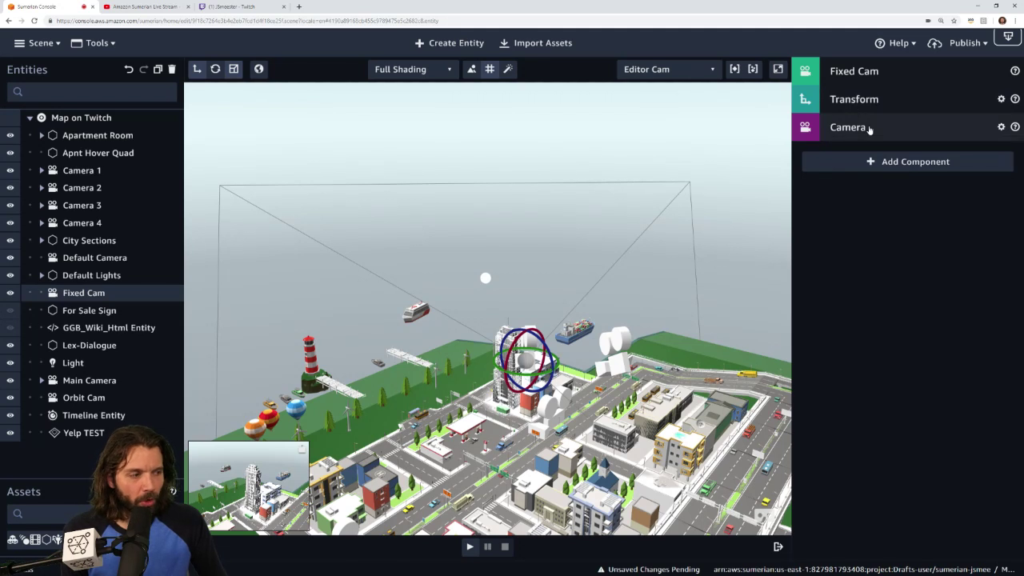
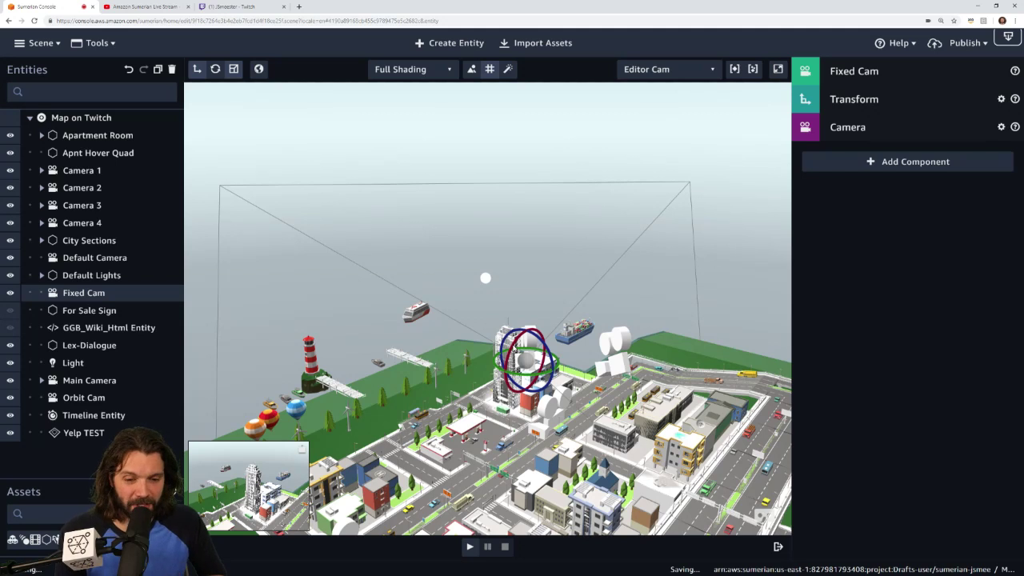
Step: Look for the skyscraper's entity in the Apartment Room and City Sections groups, checking both Golden Gate Bridge entities
{"action": "scroll", "coordinate": [529, 304], "scroll_direction": "down", "scroll_amount": 2}
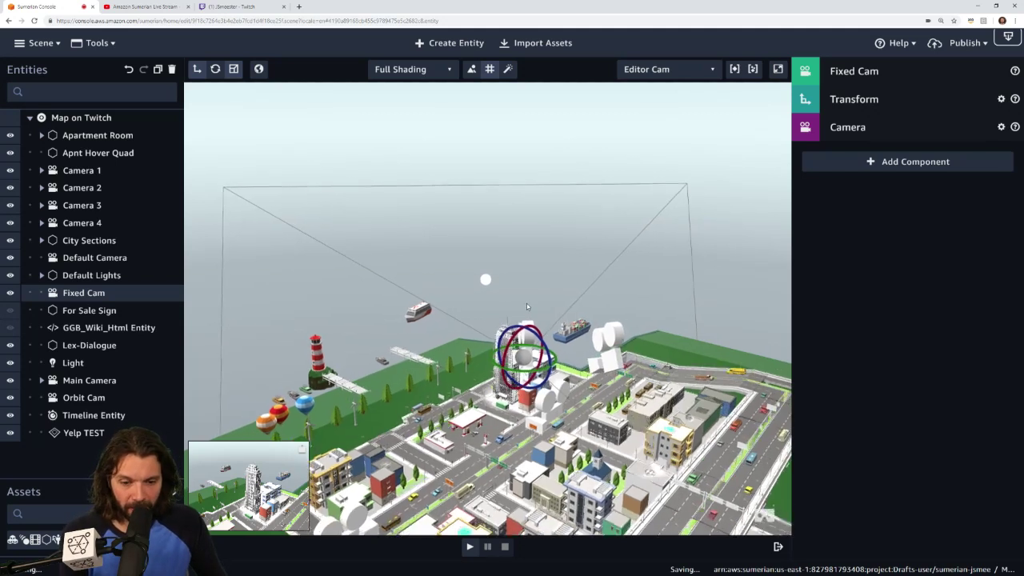
{"action": "scroll", "coordinate": [526, 304], "scroll_direction": "up", "scroll_amount": 6}
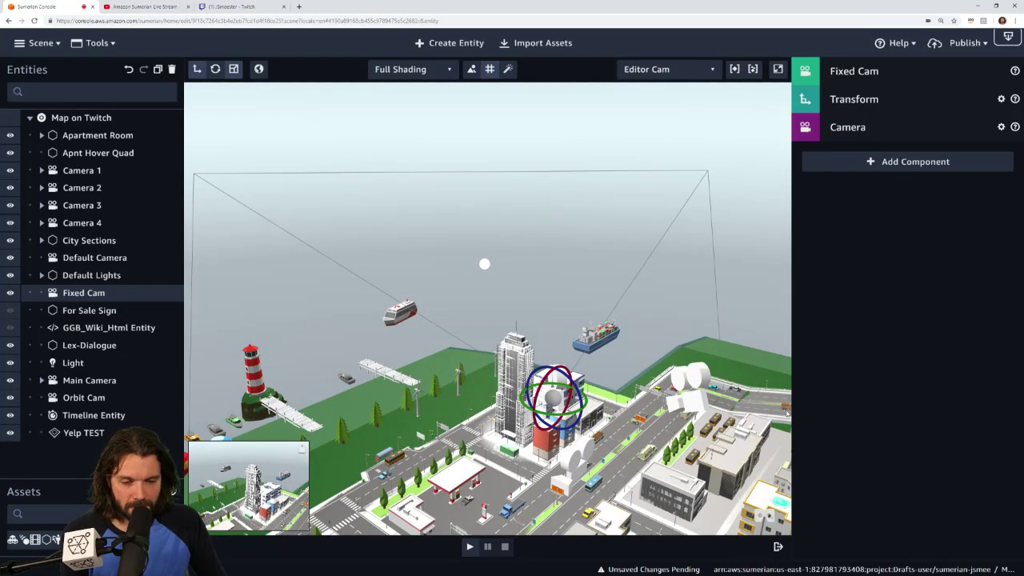
{"action": "right_click_drag", "start_coordinate": [702, 409], "coordinate": [671, 391]}
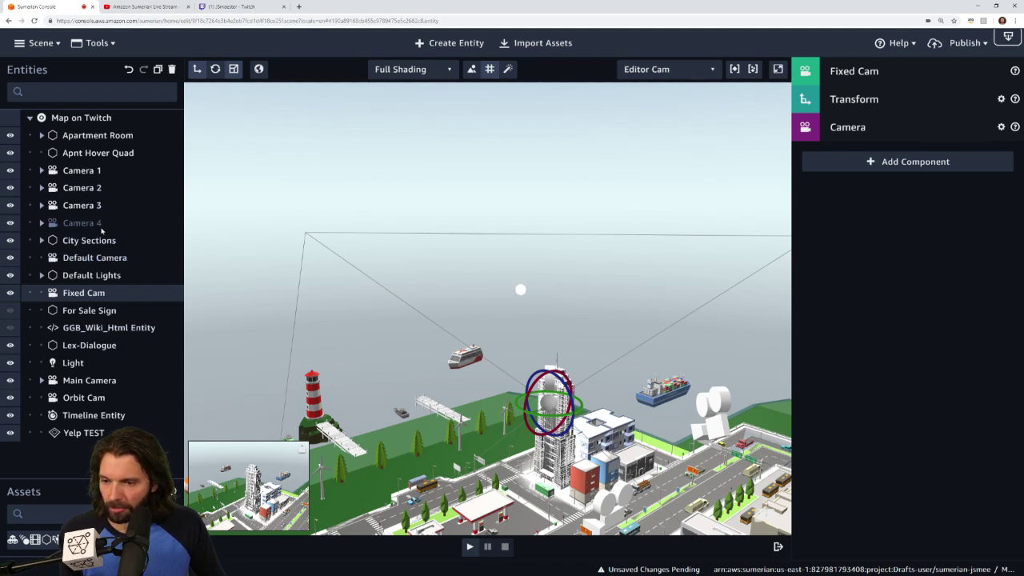
{"action": "left_click", "coordinate": [41, 136]}
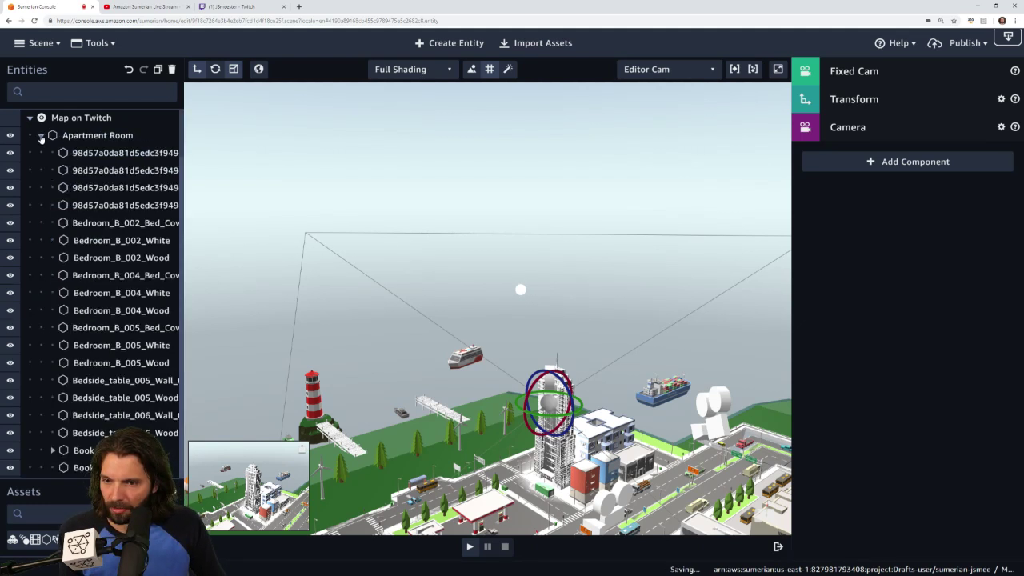
{"action": "left_click", "coordinate": [41, 136]}
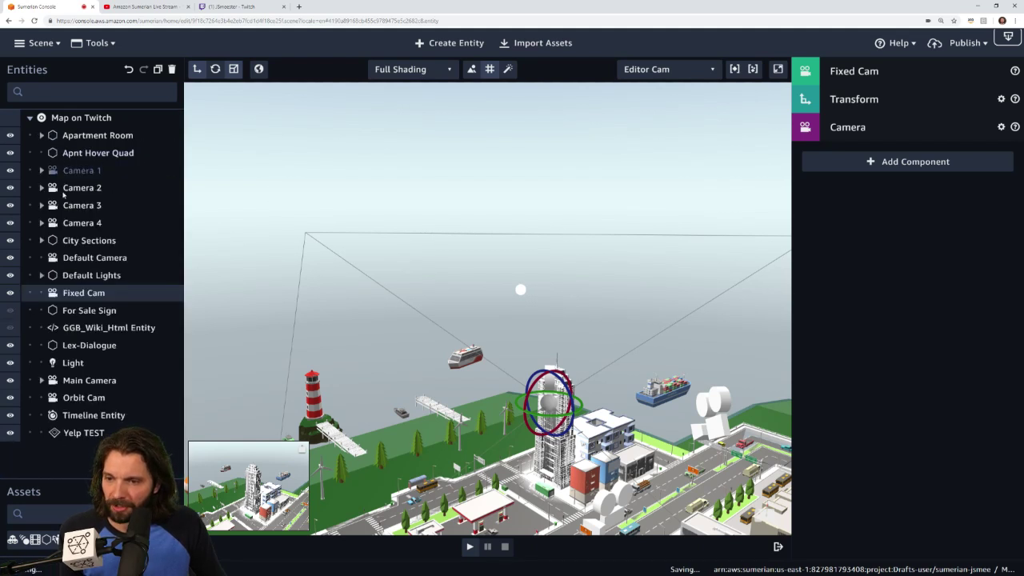
{"action": "left_click", "coordinate": [41, 241]}
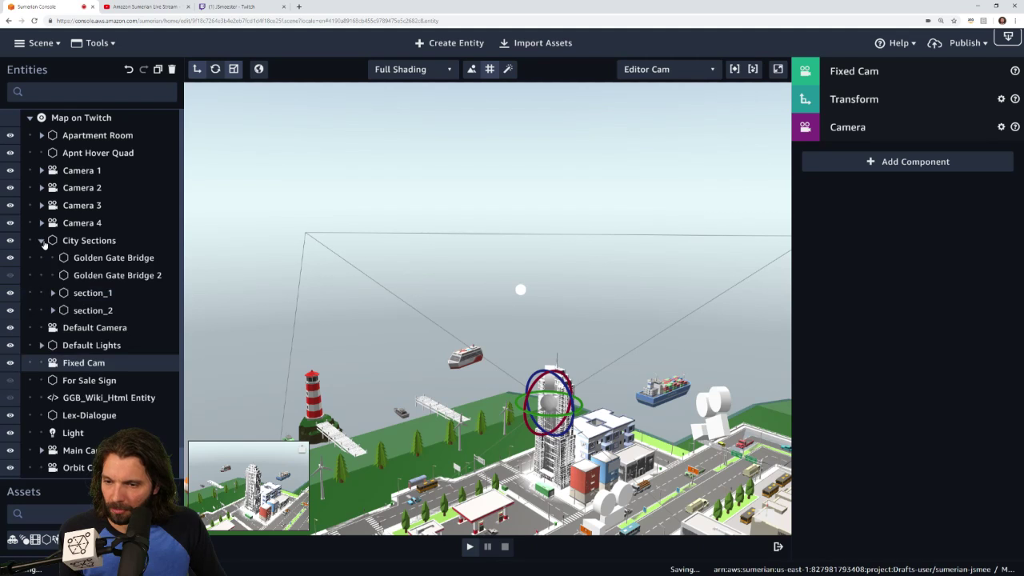
{"action": "left_click", "coordinate": [113, 257]}
{"action": "left_click", "coordinate": [111, 275]}
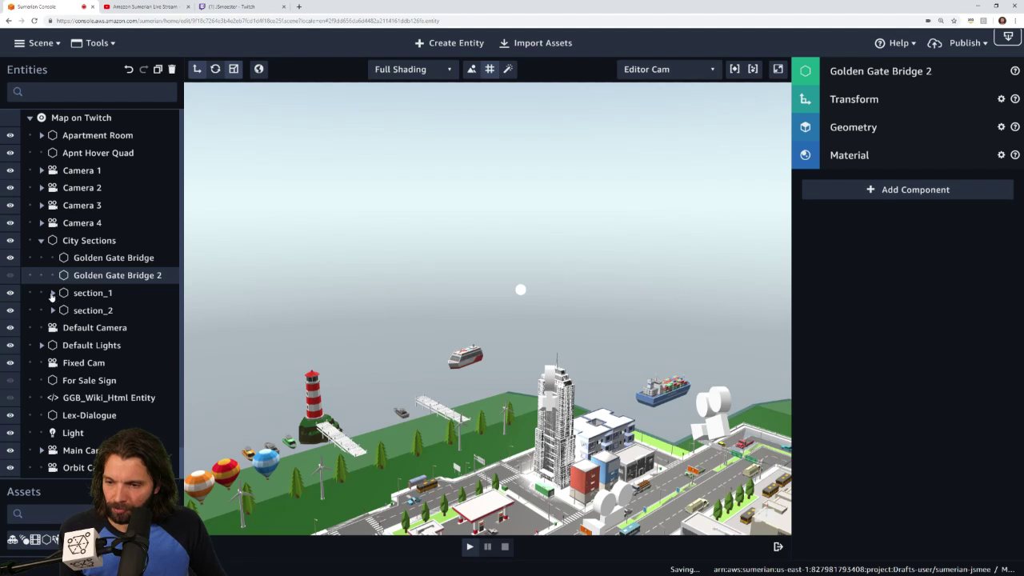
Step: Search section_1 for the skyscraper's entity, checking each SPB_Building03 building and reading through the full names of the remaining entities
{"action": "left_click", "coordinate": [54, 297]}
{"action": "scroll", "coordinate": [54, 297], "scroll_direction": "down", "scroll_amount": 5}
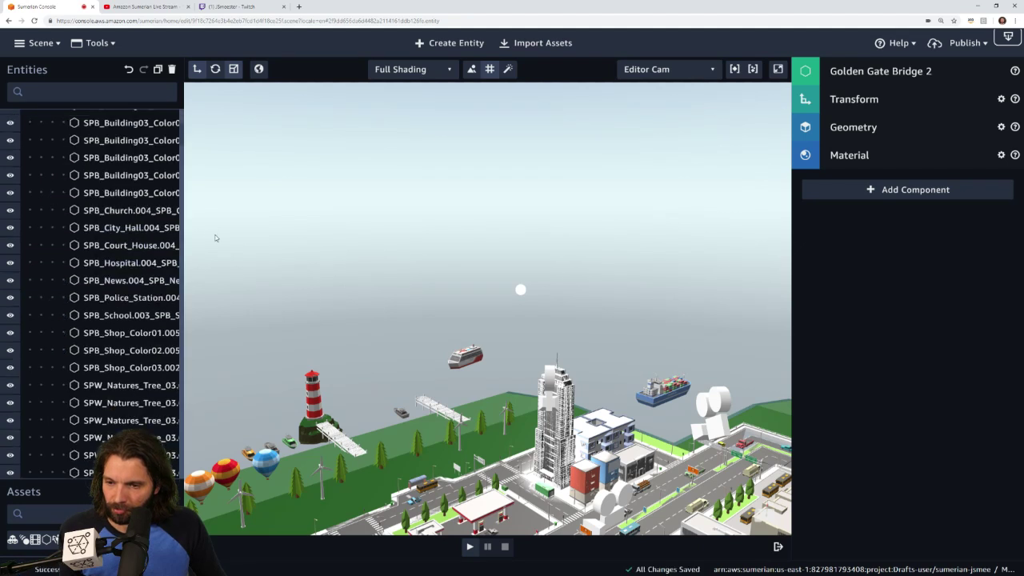
{"action": "left_click_drag", "start_coordinate": [215, 238], "coordinate": [330, 240]}
{"action": "scroll", "coordinate": [220, 234], "scroll_direction": "up", "scroll_amount": 5}
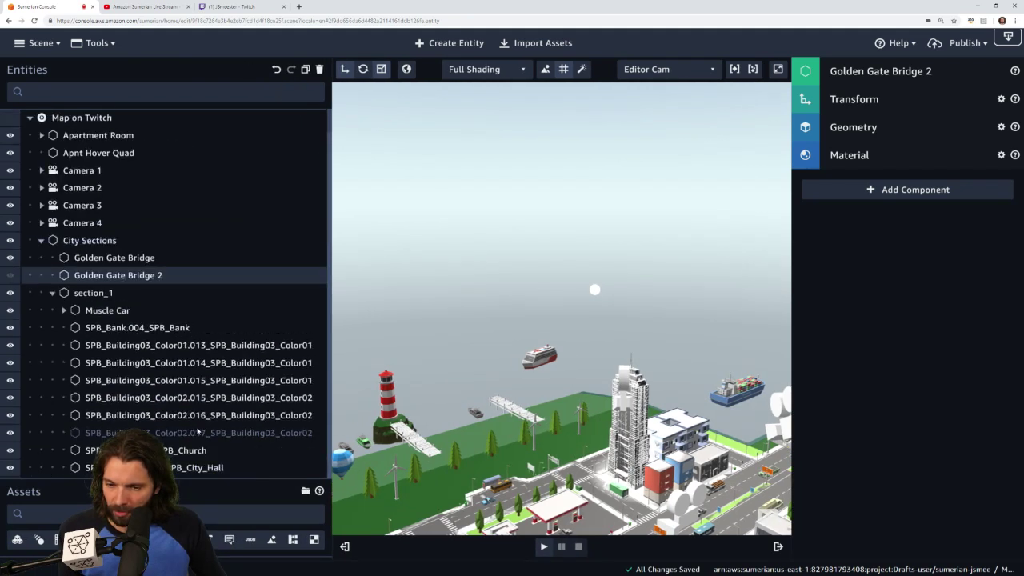
{"action": "left_click", "coordinate": [200, 433]}
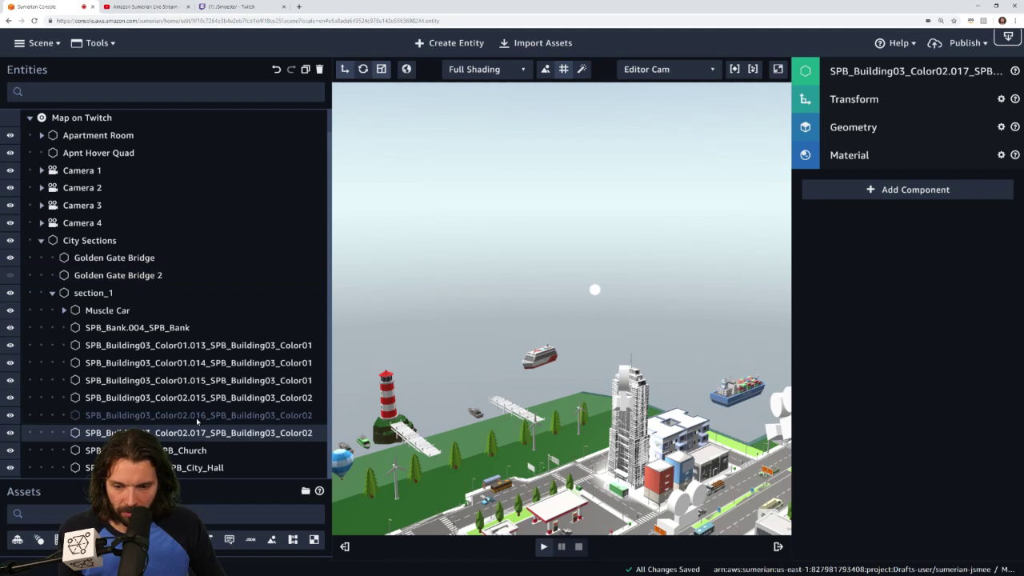
{"action": "left_click", "coordinate": [199, 416]}
{"action": "left_click", "coordinate": [199, 398]}
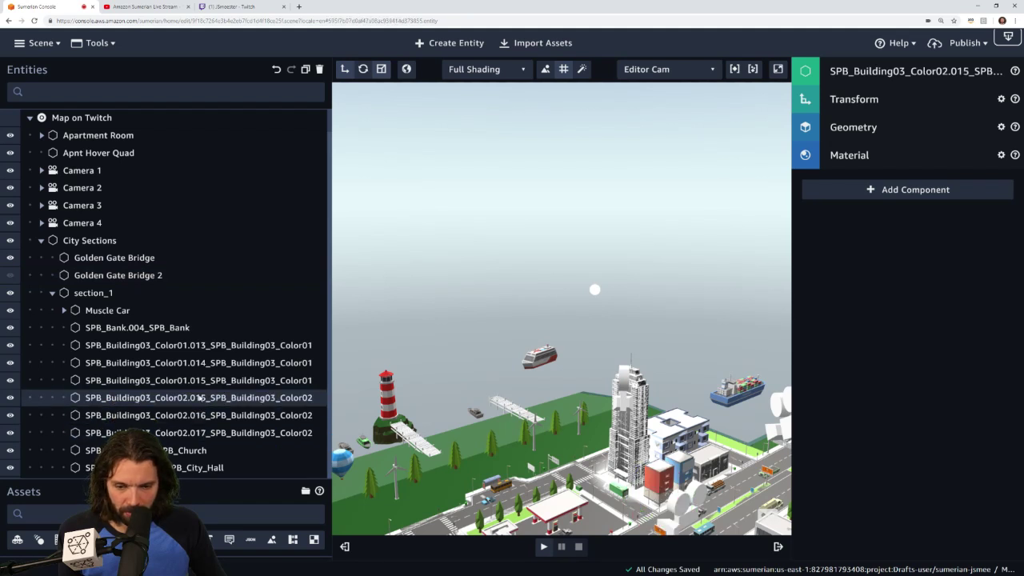
{"action": "left_click", "coordinate": [199, 380]}
{"action": "left_click", "coordinate": [195, 362]}
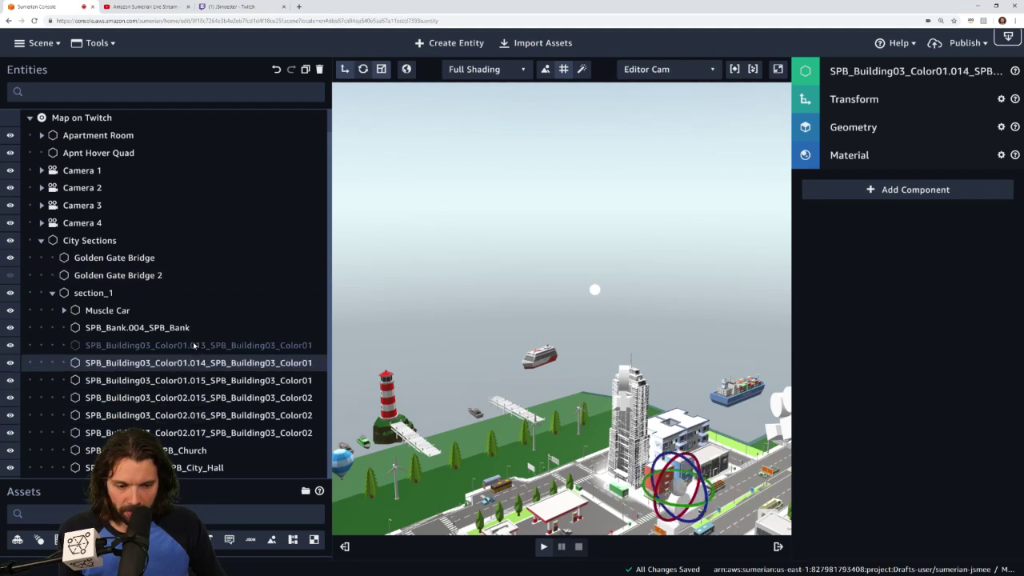
{"action": "left_click", "coordinate": [195, 345]}
{"action": "scroll", "coordinate": [221, 370], "scroll_direction": "down", "scroll_amount": 1}
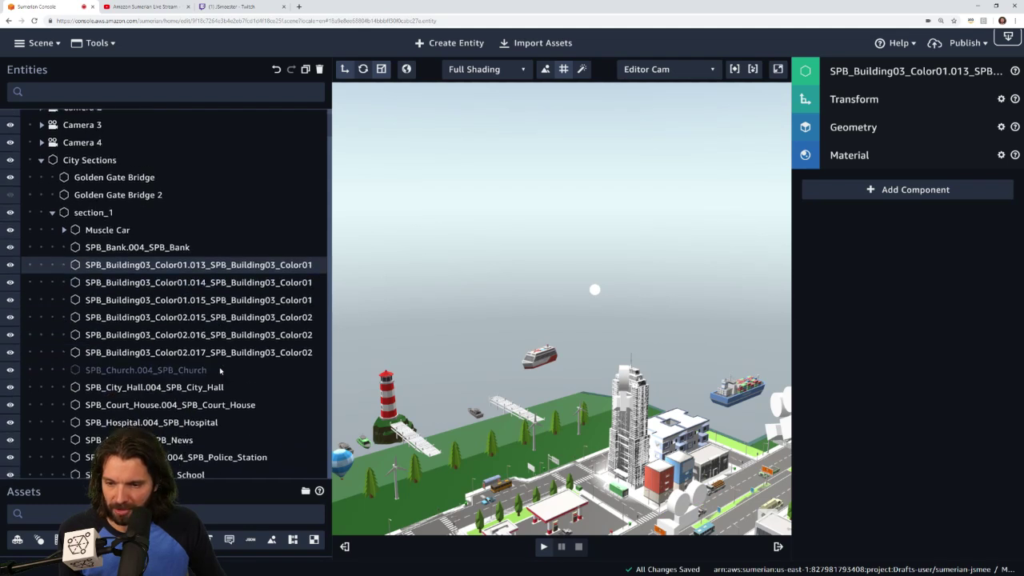
{"action": "scroll", "coordinate": [221, 370], "scroll_direction": "down", "scroll_amount": 3}
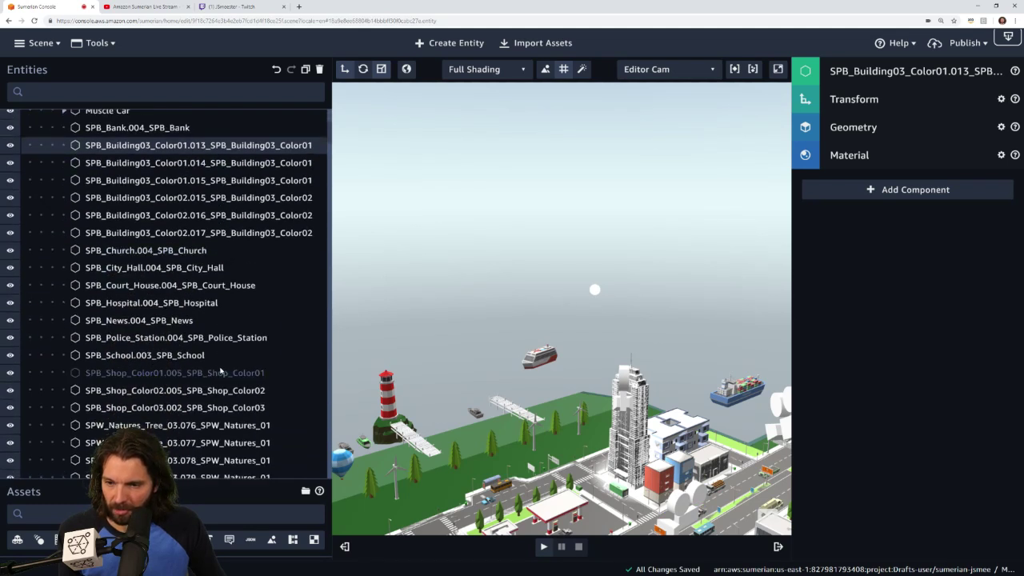
{"action": "scroll", "coordinate": [221, 370], "scroll_direction": "down", "scroll_amount": 6}
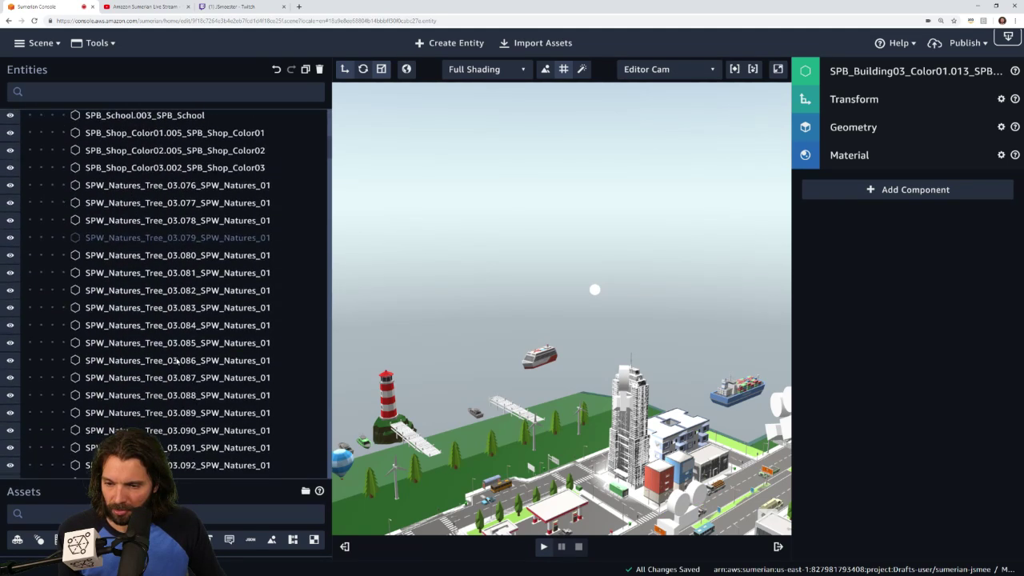
{"action": "scroll", "coordinate": [177, 361], "scroll_direction": "down", "scroll_amount": 9}
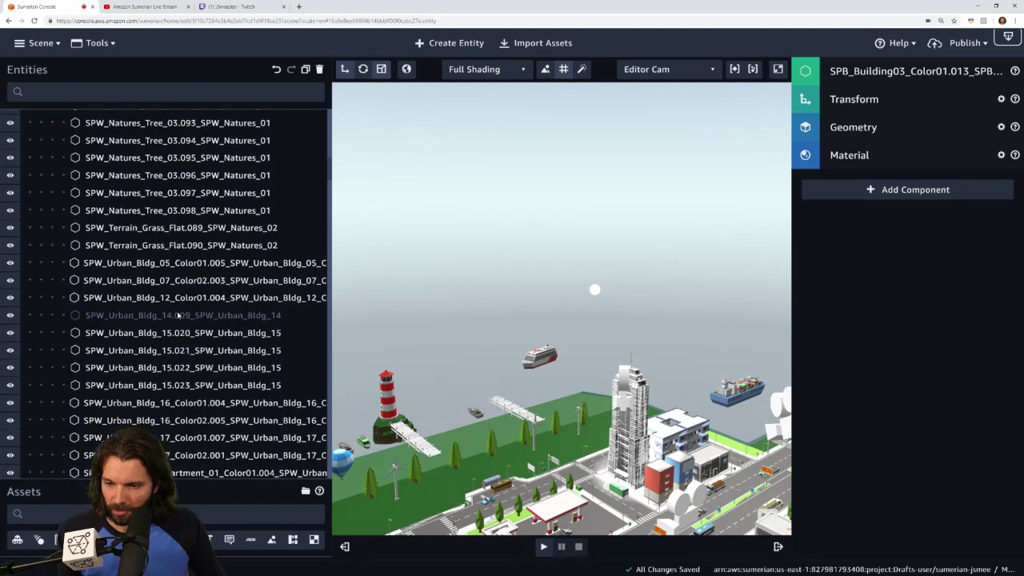
Step: Rename the skyscraper's entity SPW_Urban_Bldg_07_Color02.003 in section_1 to Empire
{"action": "left_click", "coordinate": [176, 281]}
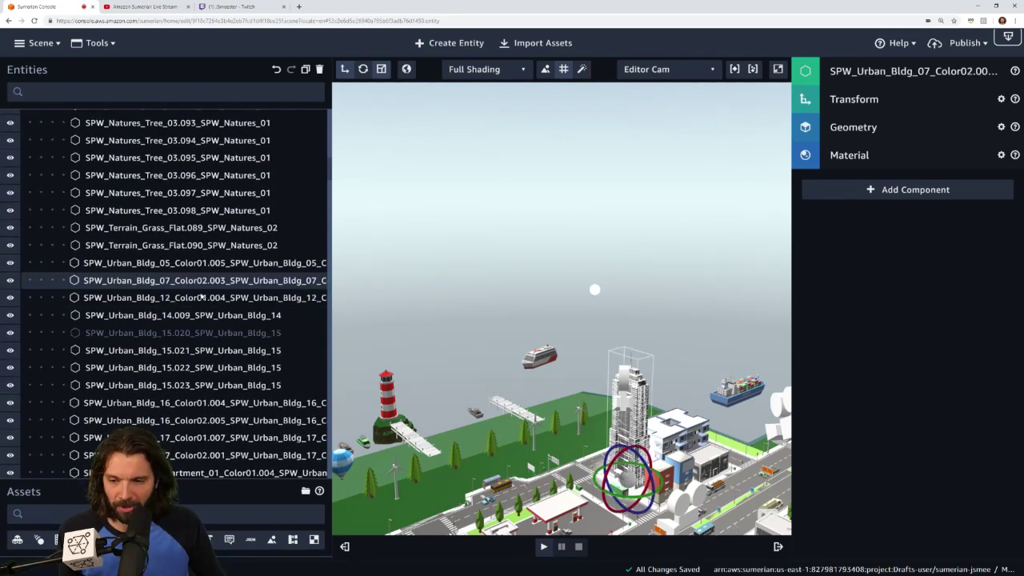
{"action": "left_click_drag", "start_coordinate": [183, 280], "coordinate": [116, 287]}
{"action": "left_click", "coordinate": [912, 70]}
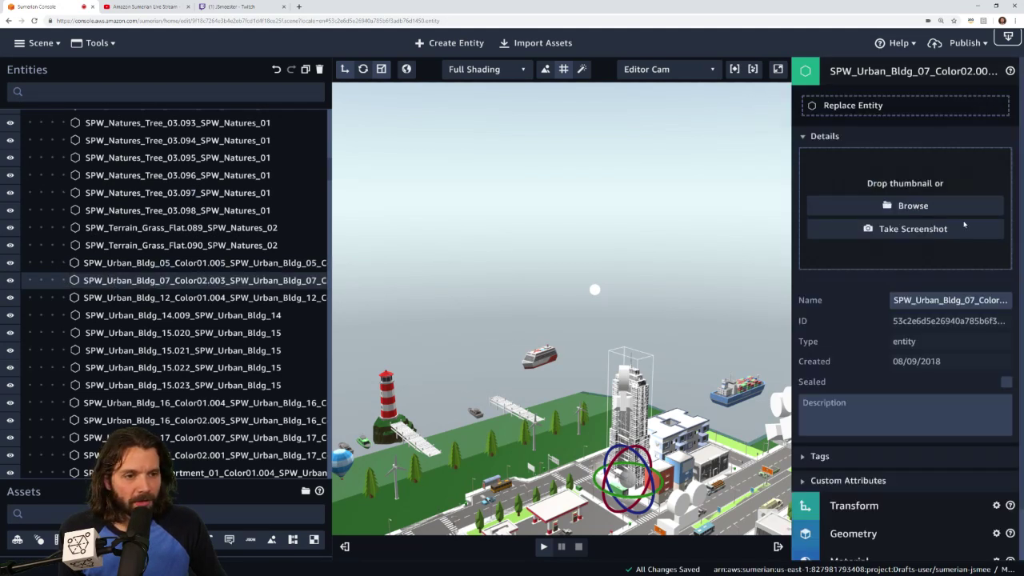
{"action": "double_click", "coordinate": [951, 300]}
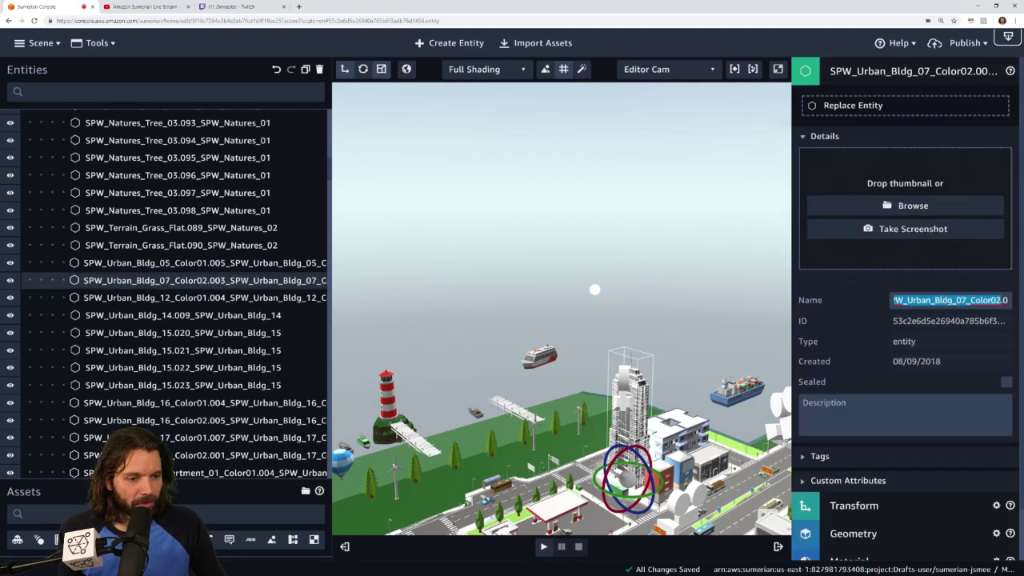
{"action": "type", "text": "Empir"}
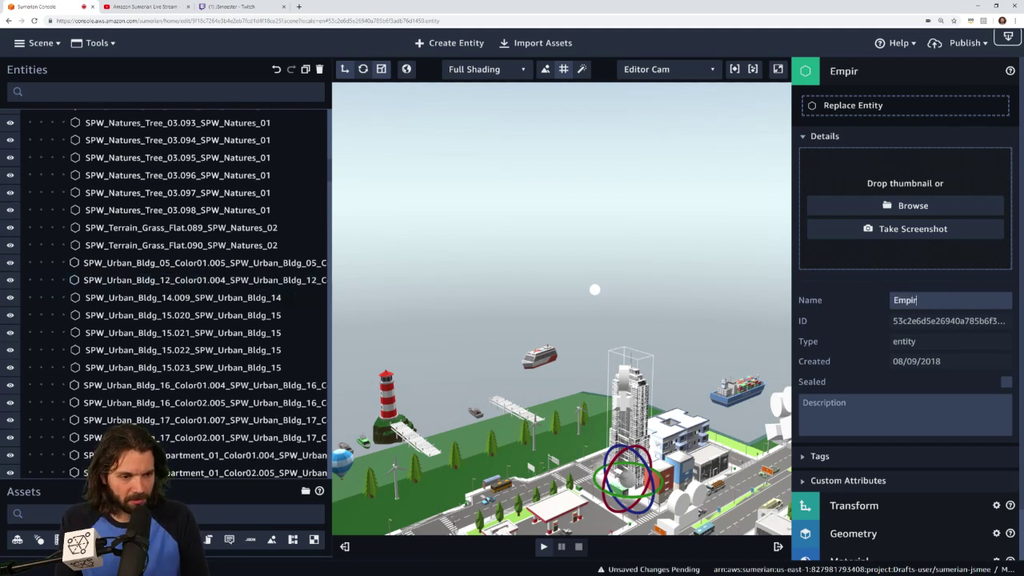
{"action": "type", "text": "e"}
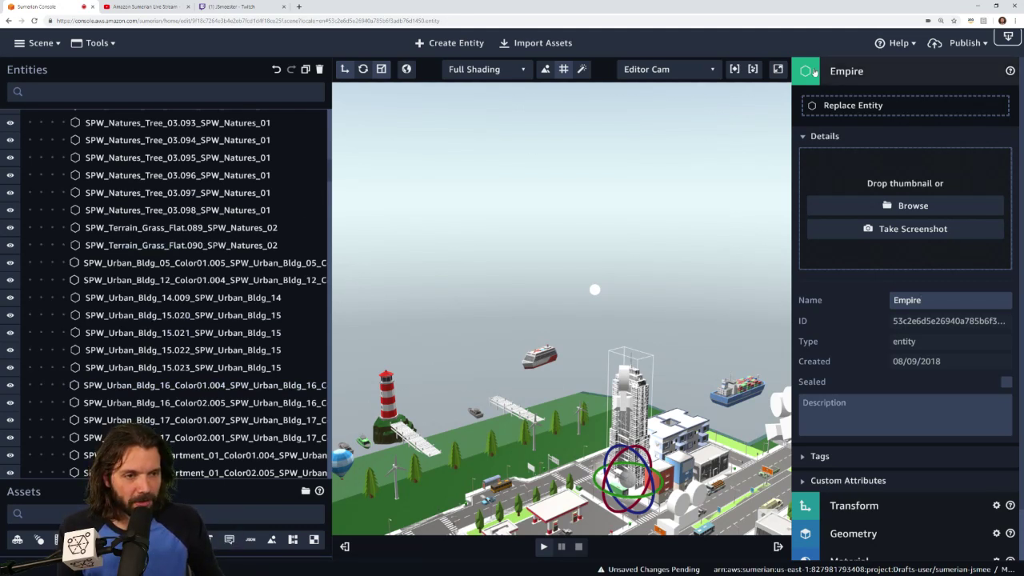
{"action": "left_click", "coordinate": [852, 70]}
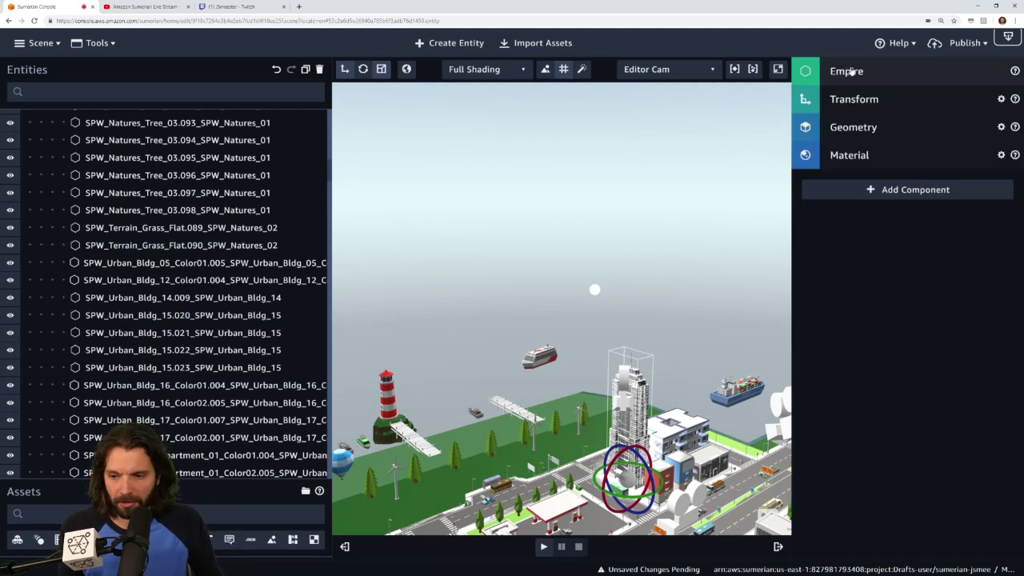
Step: Add a State Machine component to Empire with a new behavior named Click_Empire, and move State 1 up and left in its graph
{"action": "scroll", "coordinate": [240, 236], "scroll_direction": "up", "scroll_amount": 6}
{"action": "scroll", "coordinate": [240, 244], "scroll_direction": "up", "scroll_amount": 6}
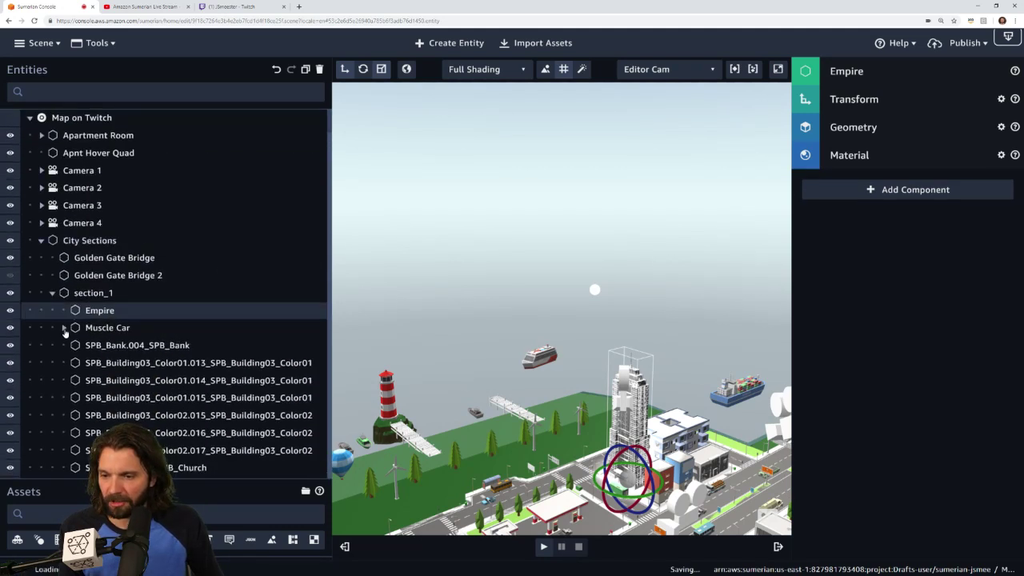
{"action": "left_click", "coordinate": [950, 190]}
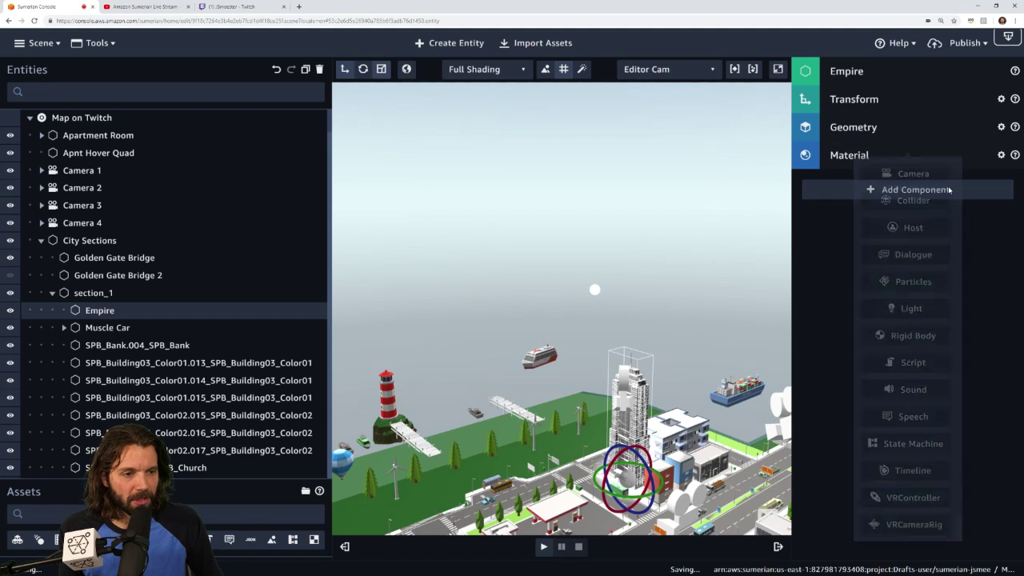
{"action": "left_click", "coordinate": [913, 443]}
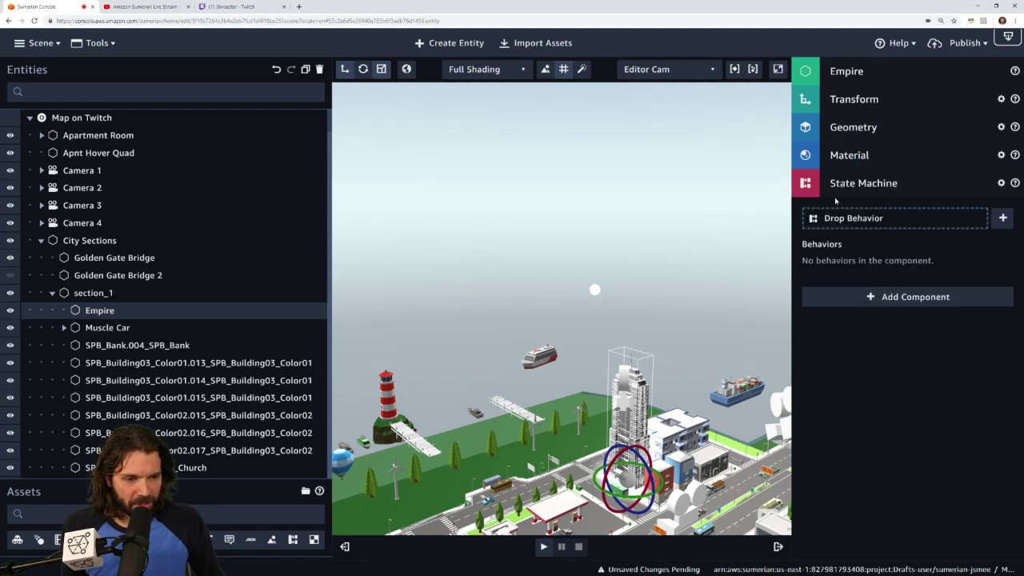
{"action": "left_click", "coordinate": [1003, 218]}
{"action": "double_click", "coordinate": [933, 132]}
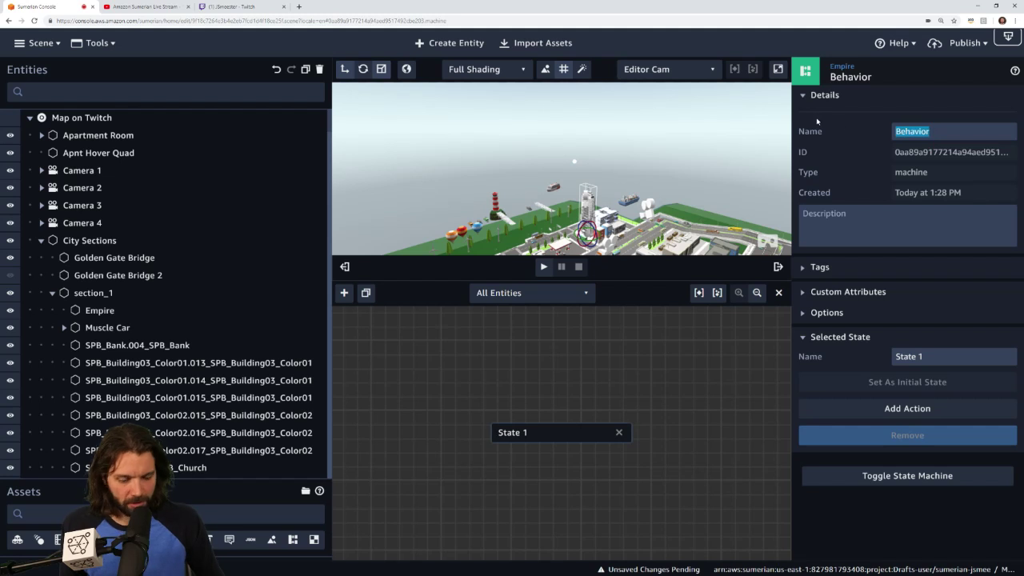
{"action": "type", "text": "Em"}
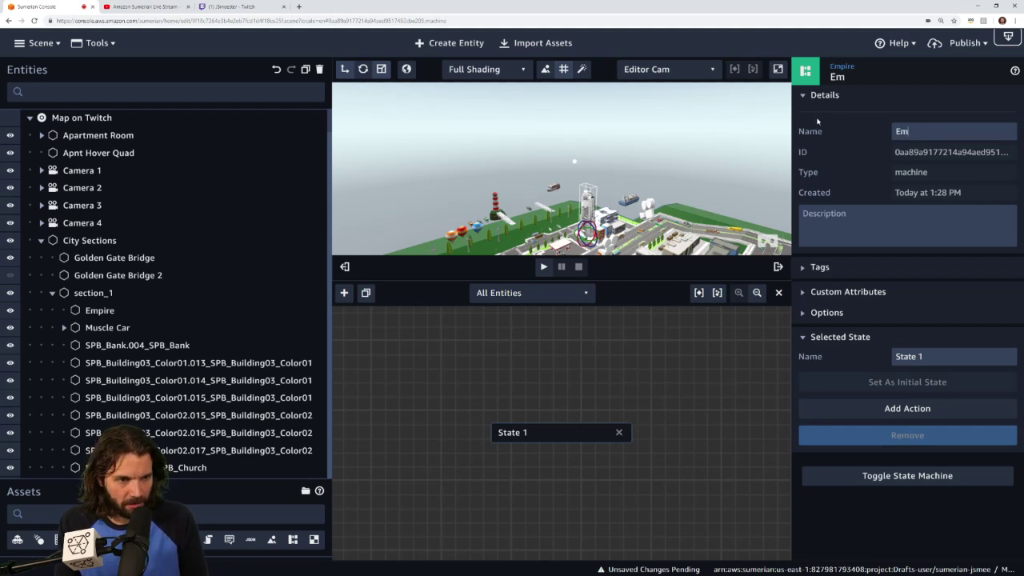
{"action": "key", "text": "BackSpace"}
{"action": "key", "text": "BackSpace"}
{"action": "key", "text": "BackSpace"}
{"action": "key", "text": "BackSpace"}
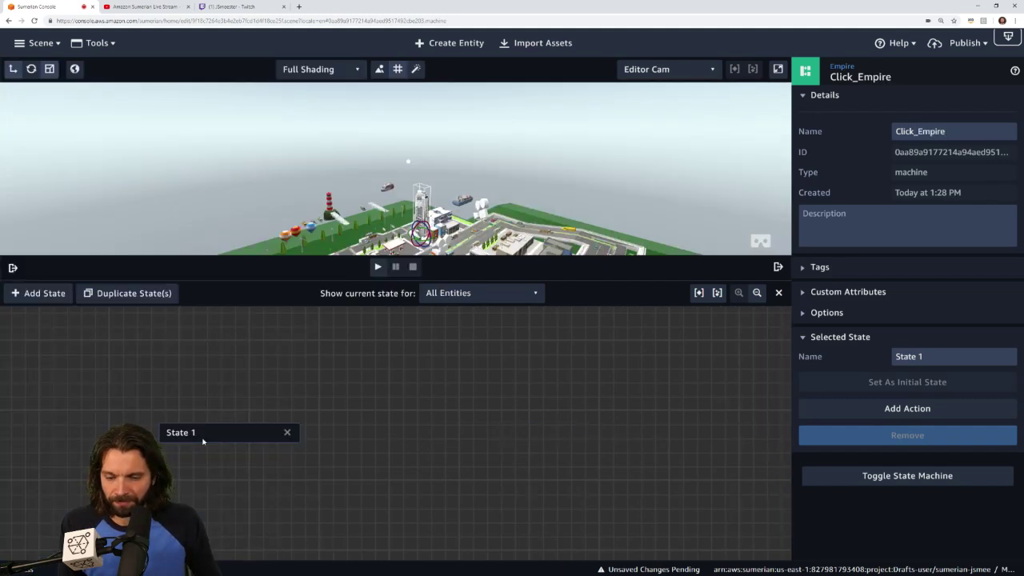
{"action": "left_click_drag", "start_coordinate": [202, 440], "coordinate": [120, 377]}
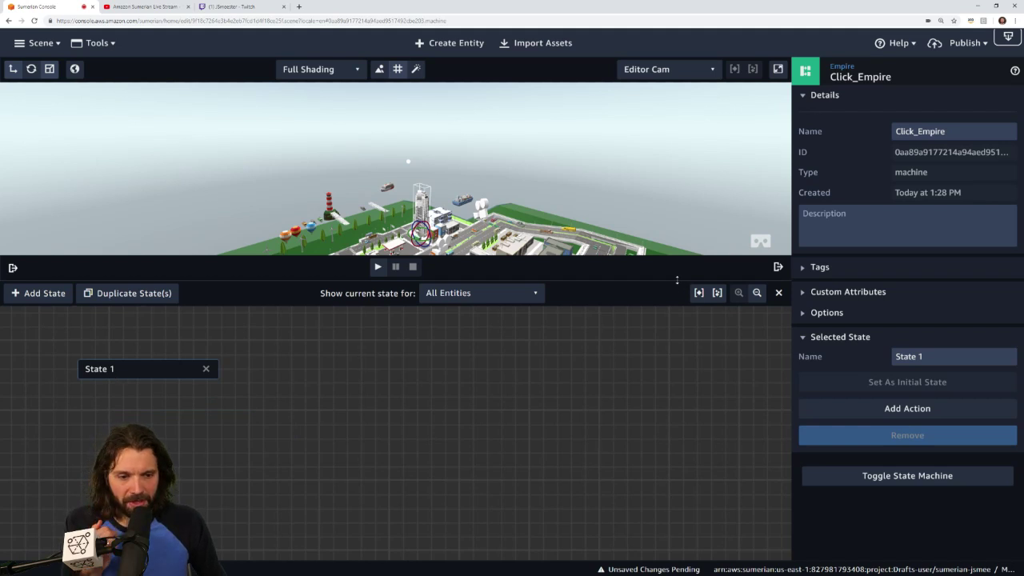
Step: Reopen the Click_Empire behavior from the Empire entity and enlarge the state graph area
{"action": "left_click_drag", "start_coordinate": [677, 280], "coordinate": [677, 399]}
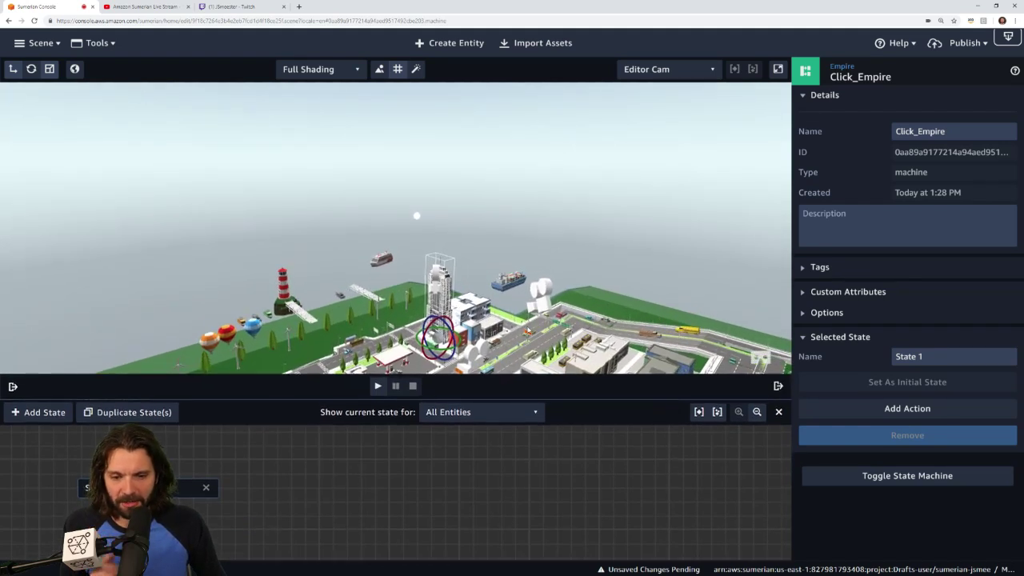
{"action": "left_click", "coordinate": [528, 330]}
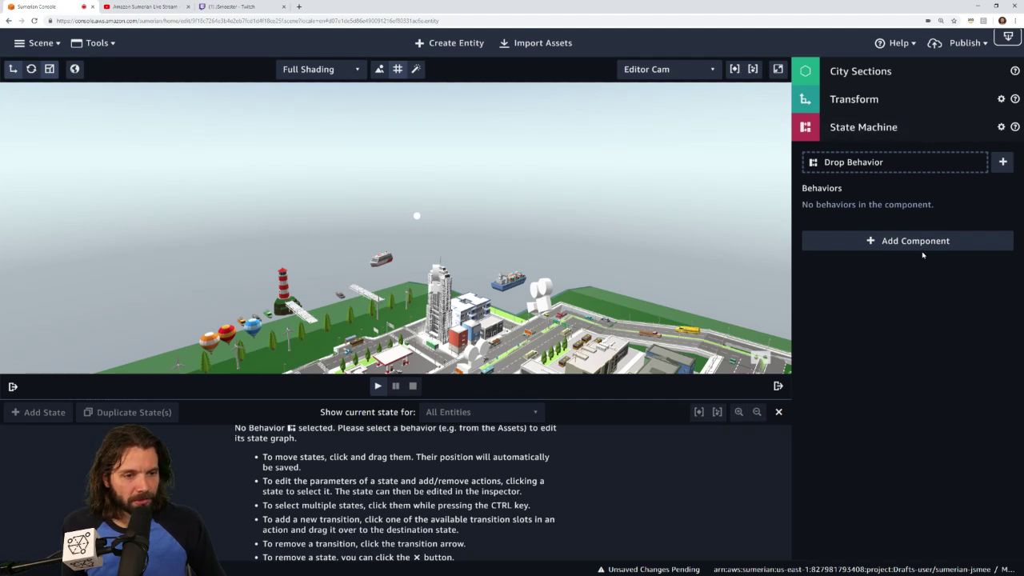
{"action": "left_click", "coordinate": [13, 387]}
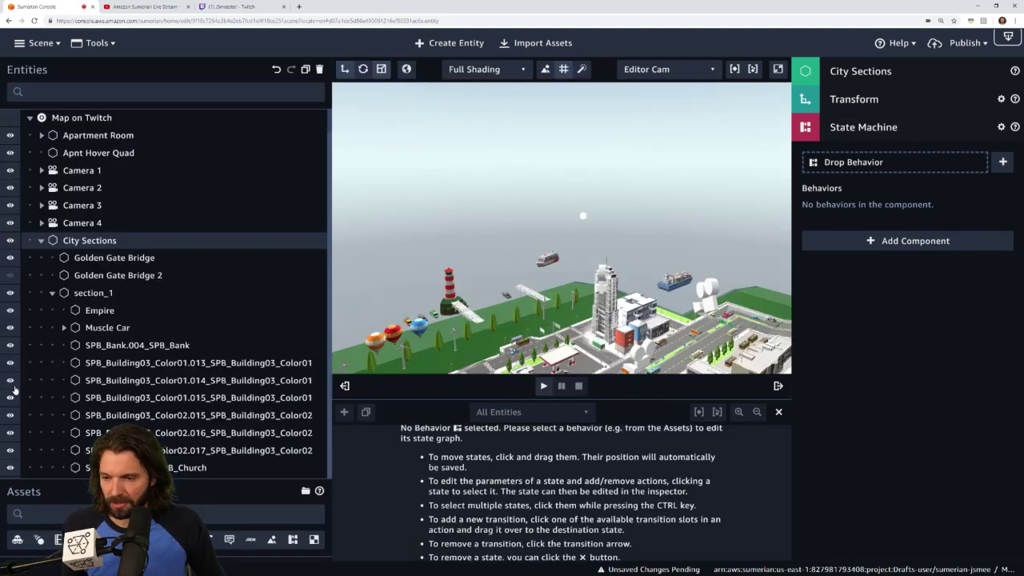
{"action": "left_click", "coordinate": [105, 310]}
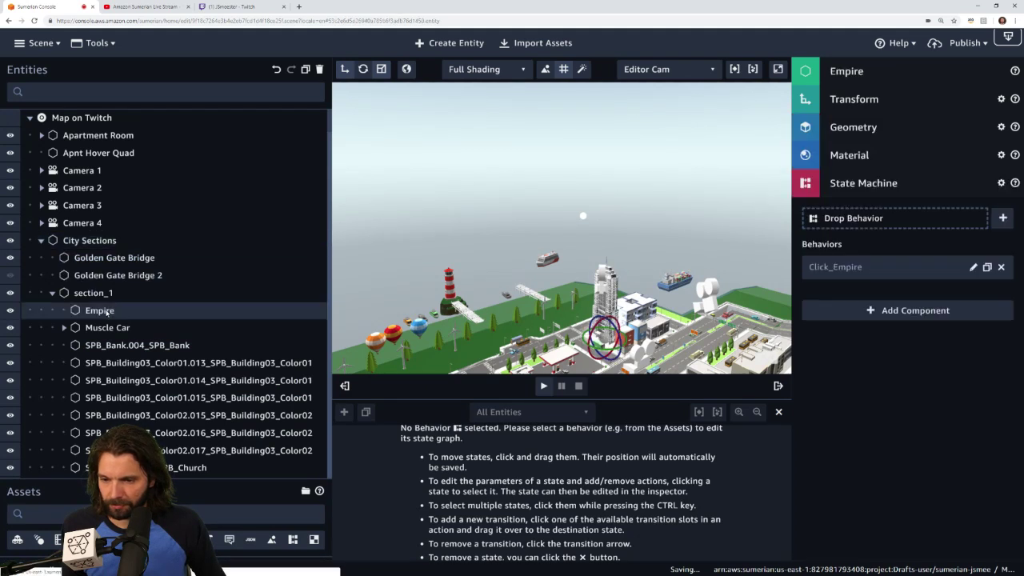
{"action": "left_click", "coordinate": [974, 268]}
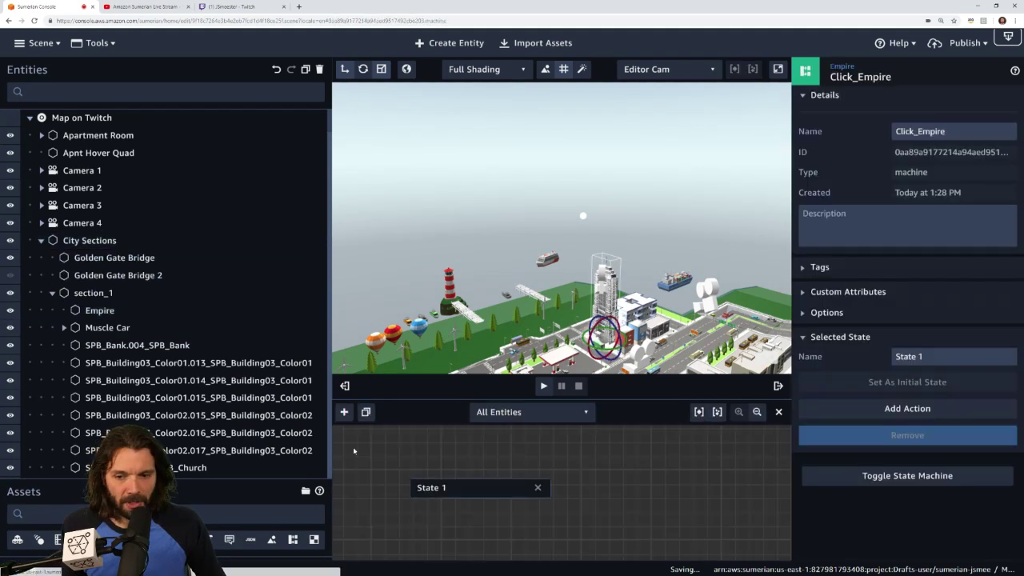
{"action": "left_click", "coordinate": [345, 387]}
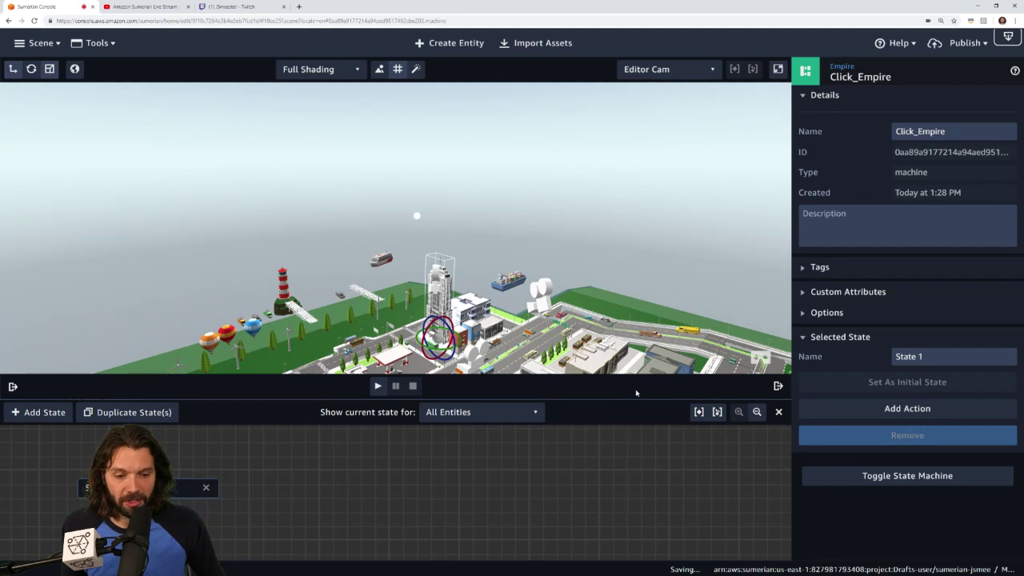
{"action": "left_click_drag", "start_coordinate": [633, 400], "coordinate": [622, 263]}
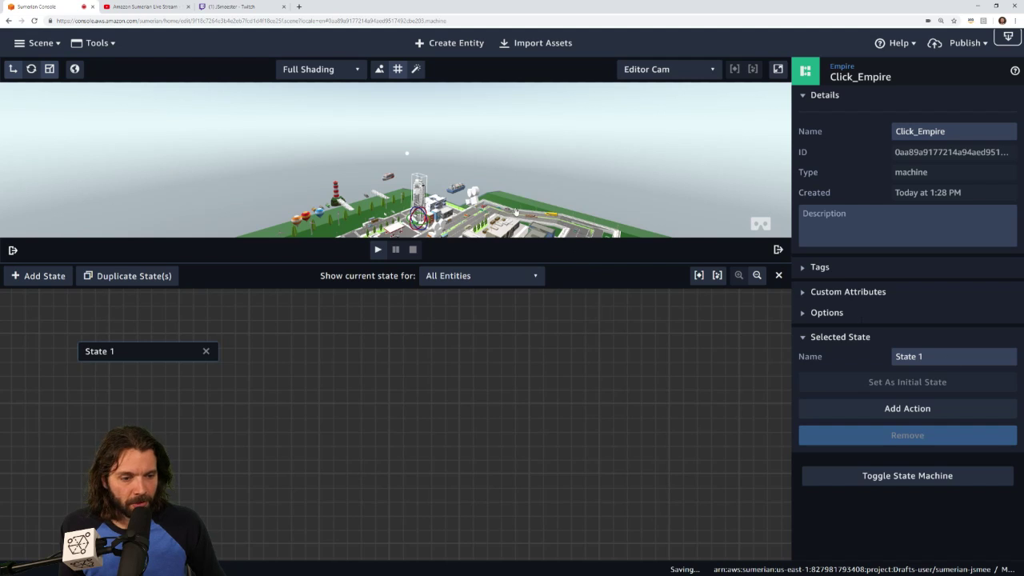
{"action": "scroll", "coordinate": [516, 199], "scroll_direction": "up", "scroll_amount": 3}
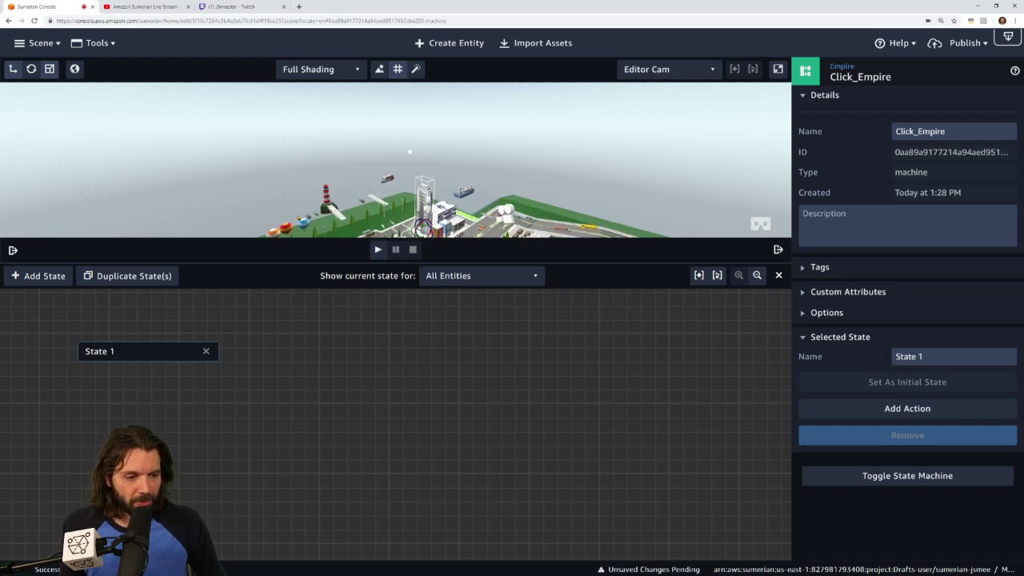
Step: Rename State 1 of the Click_Empire behavior to Set Light
{"action": "left_click_drag", "start_coordinate": [927, 358], "coordinate": [777, 344]}
{"action": "type", "text": "Et"}
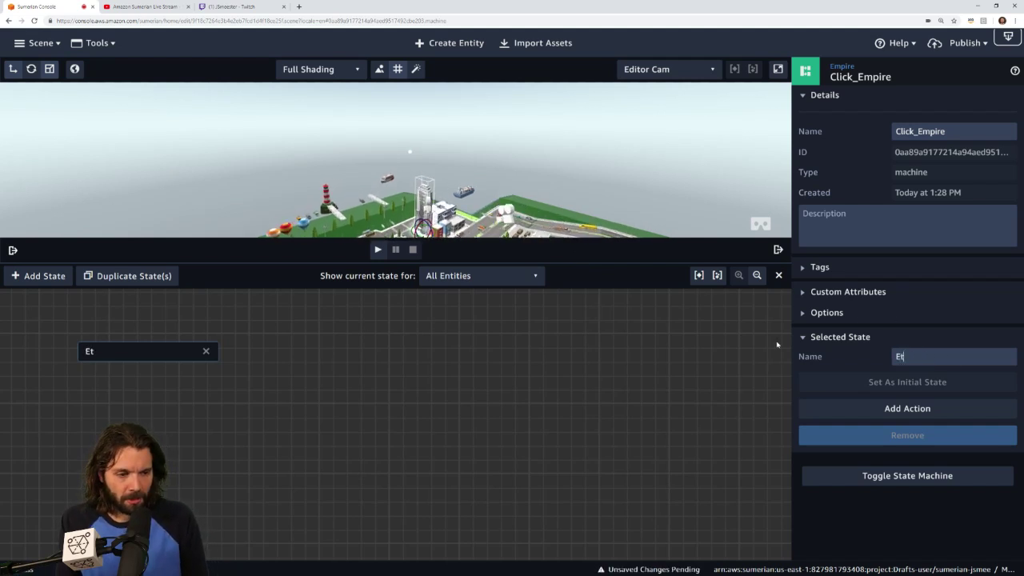
{"action": "key", "text": "BackSpace"}
{"action": "key", "text": "BackSpace"}
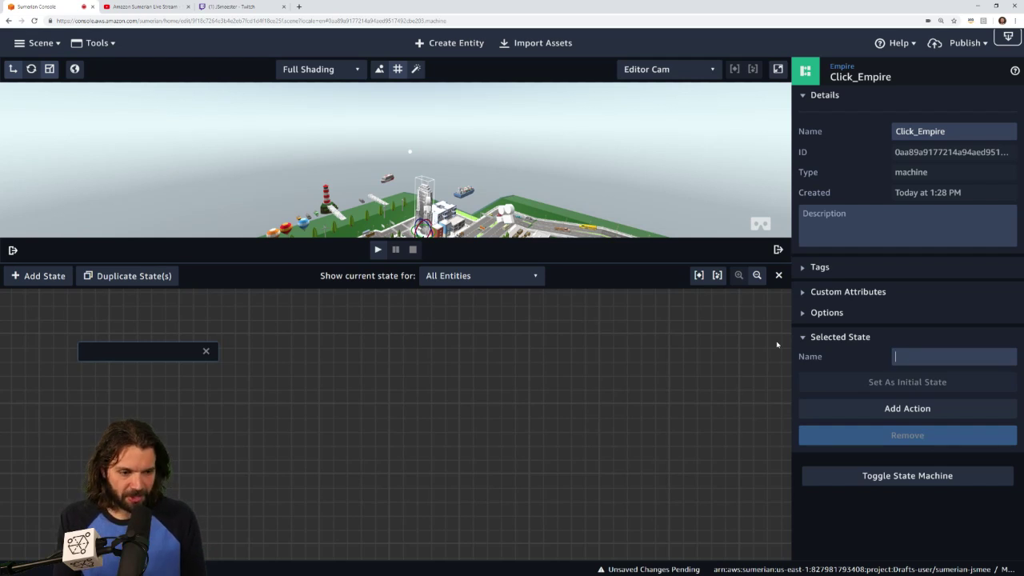
{"action": "type", "text": "SE"}
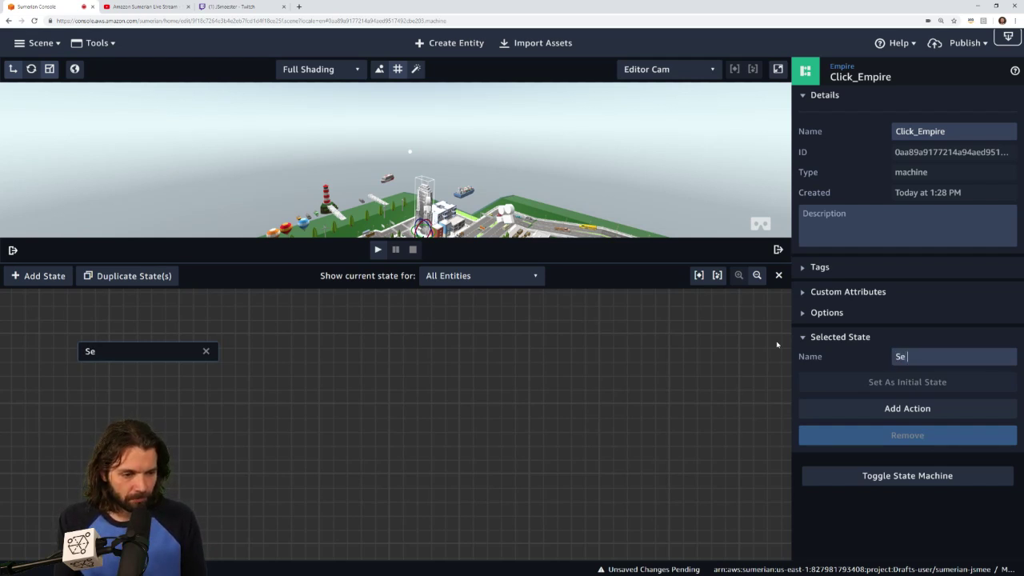
{"action": "type", "text": "t Light"}
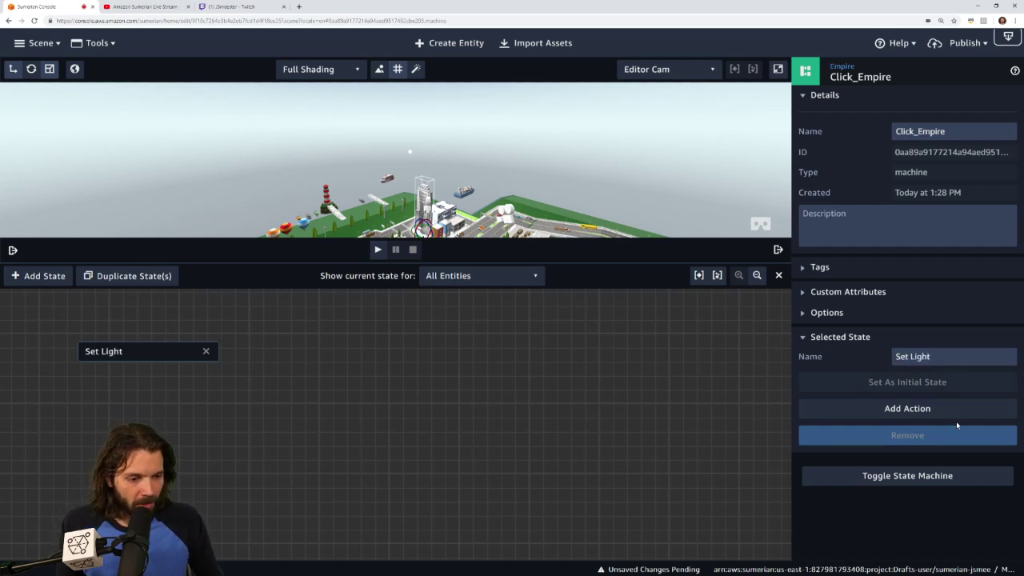
Step: Add a Set Light Properties action to the Set Light state and set its intensity to 0
{"action": "left_click", "coordinate": [950, 412]}
{"action": "type", "text": "set light"}
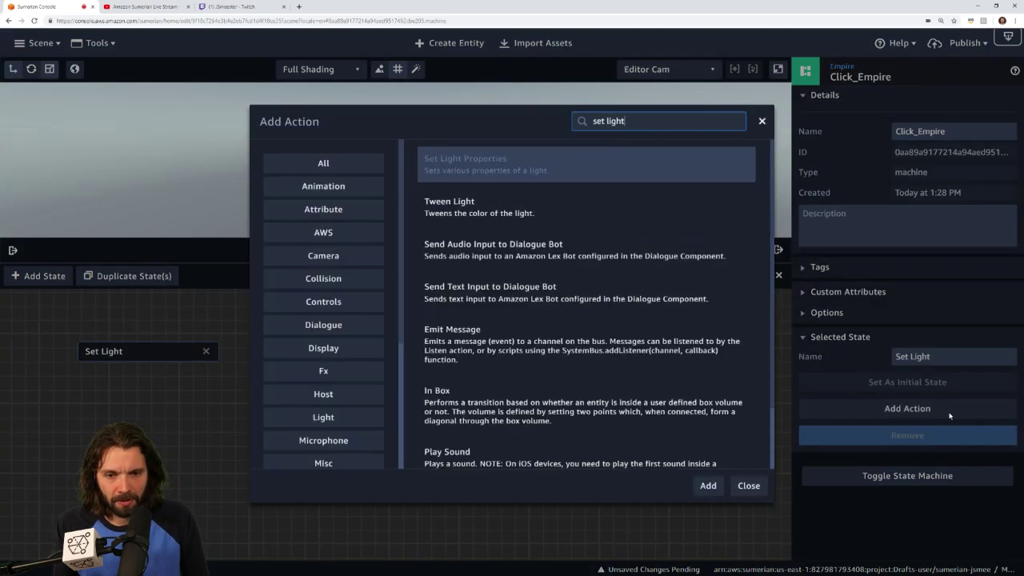
{"action": "key", "text": "Return"}
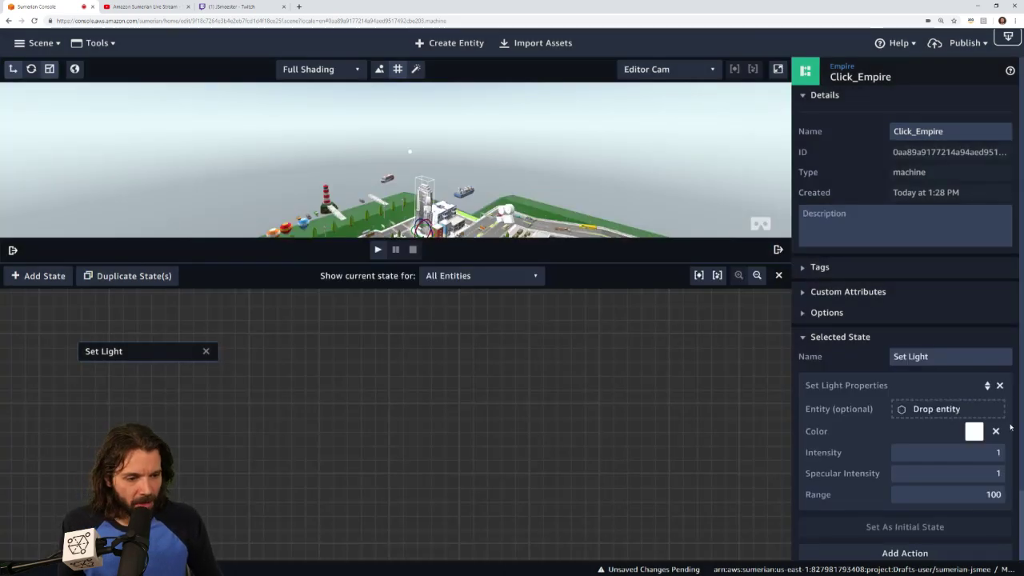
{"action": "type", "text": "0"}
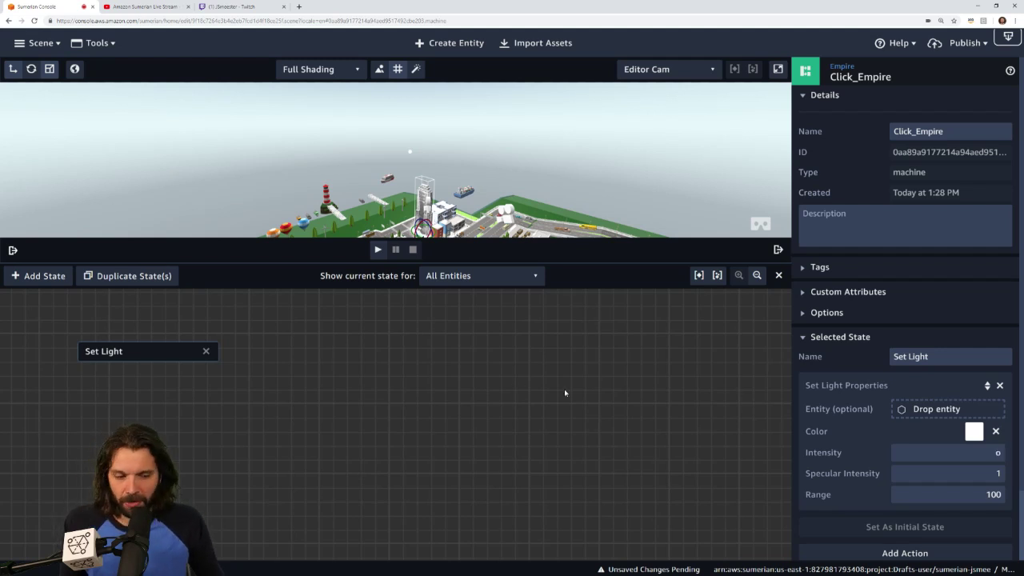
{"action": "key", "text": "BackSpace"}
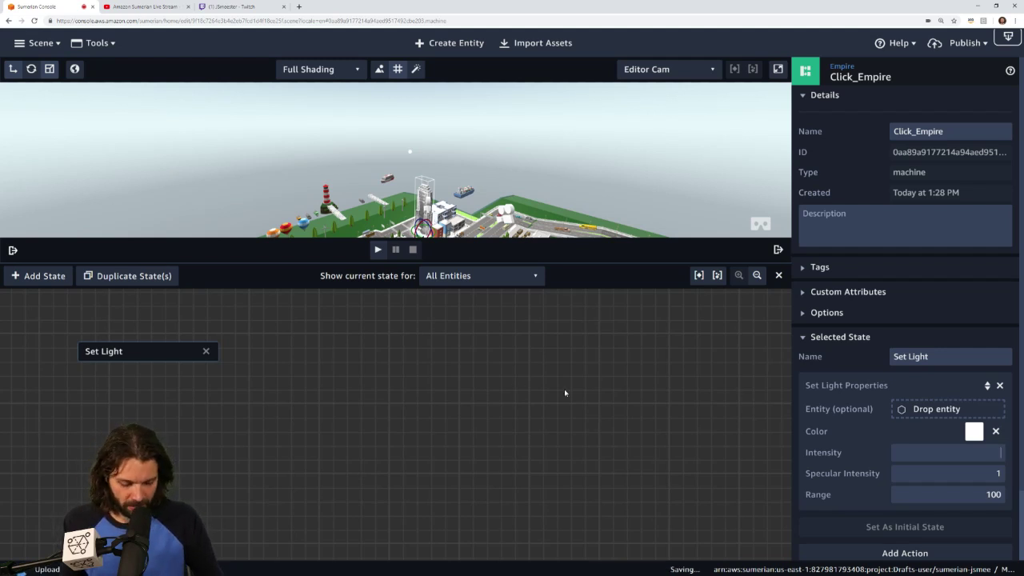
{"action": "type", "text": "0"}
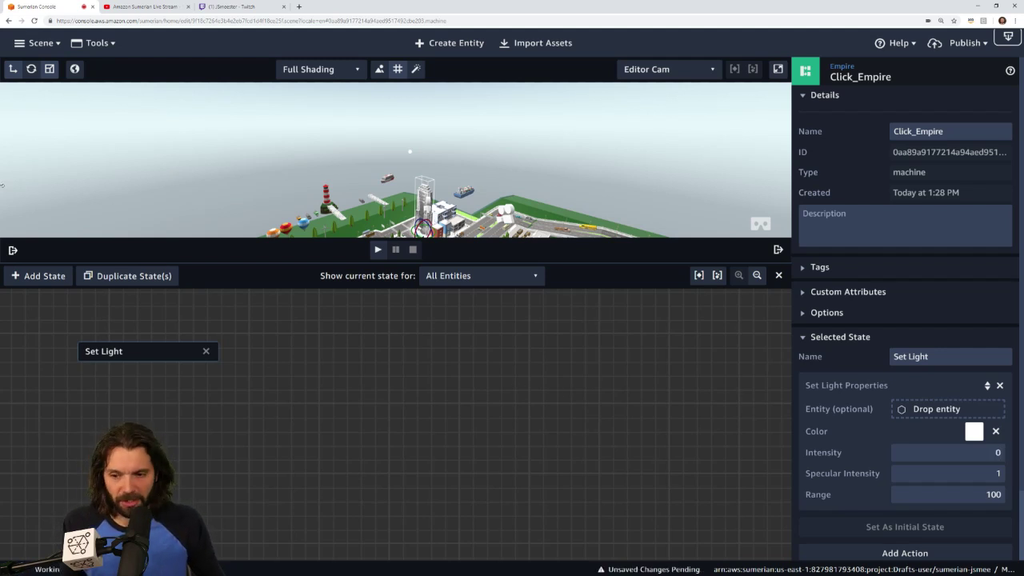
Step: Show the scene's entity list, collapse City Sections, and rename the Light entity to Spot Light
{"action": "left_click", "coordinate": [12, 250]}
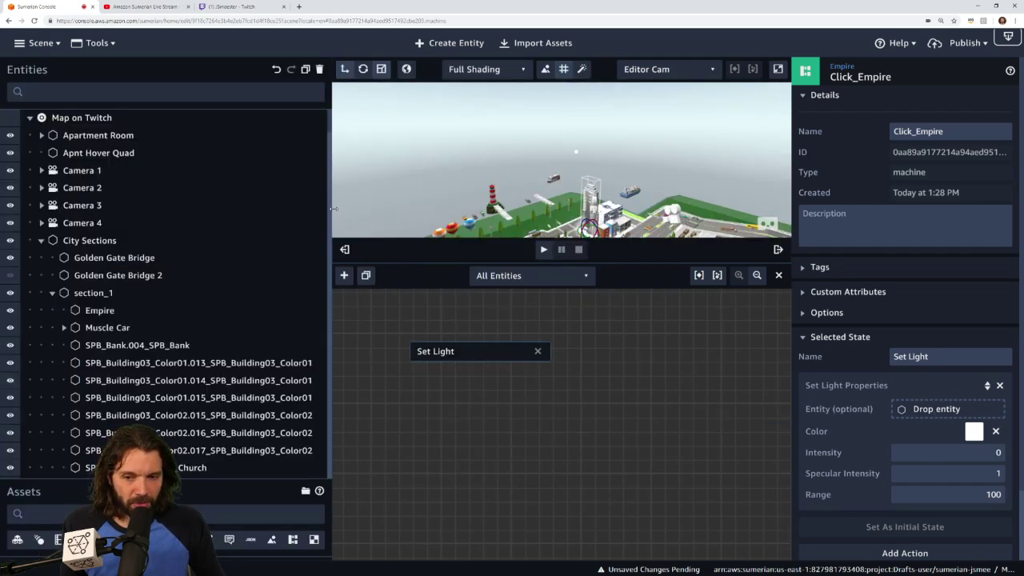
{"action": "left_click_drag", "start_coordinate": [330, 224], "coordinate": [207, 213]}
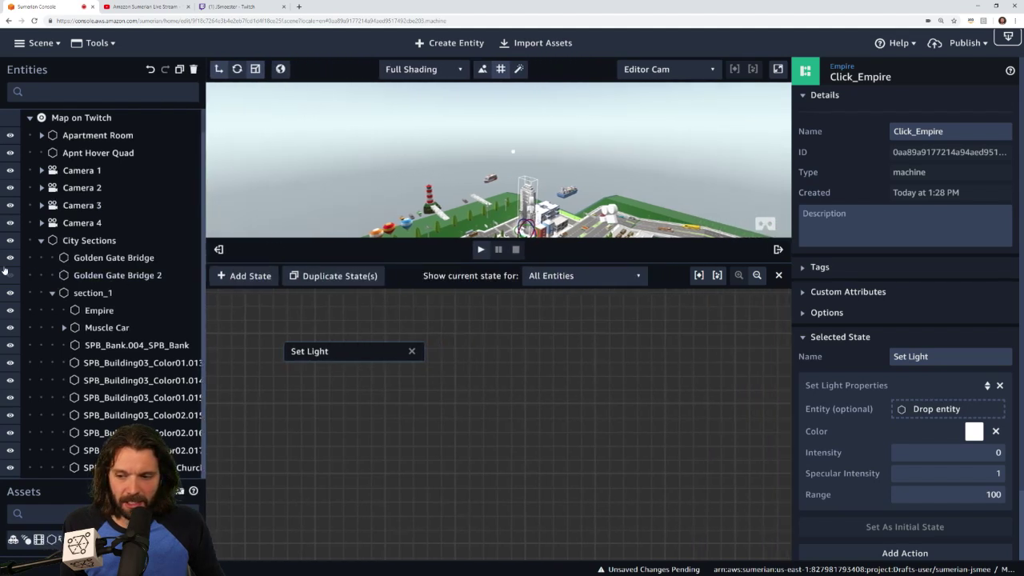
{"action": "left_click", "coordinate": [42, 241]}
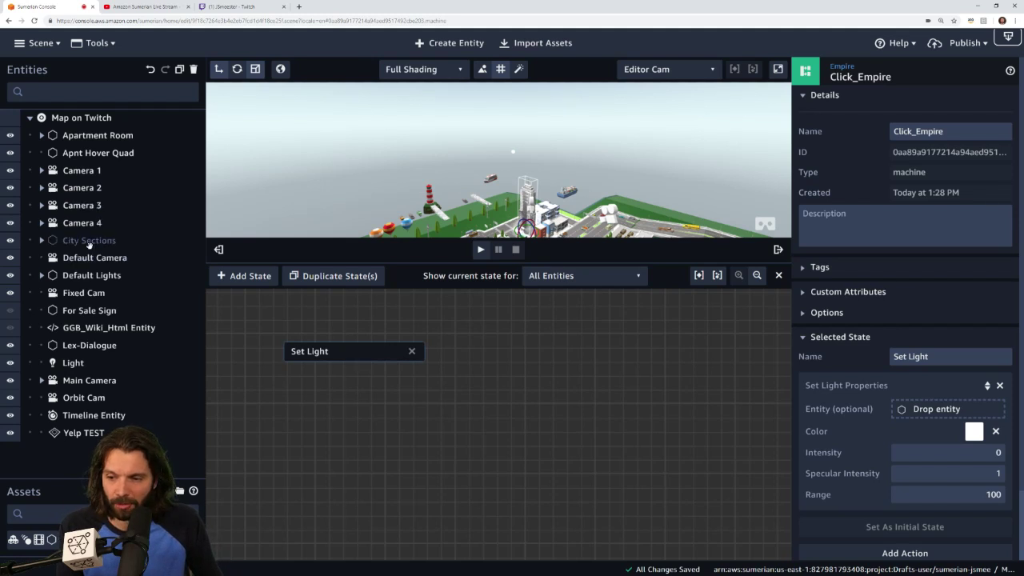
{"action": "left_click", "coordinate": [80, 364]}
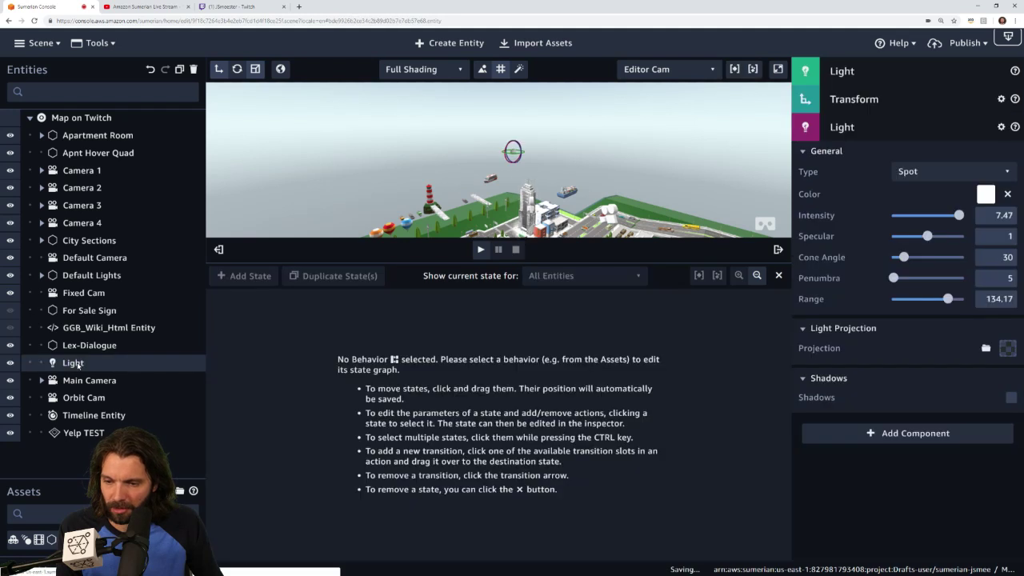
{"action": "left_click", "coordinate": [884, 80]}
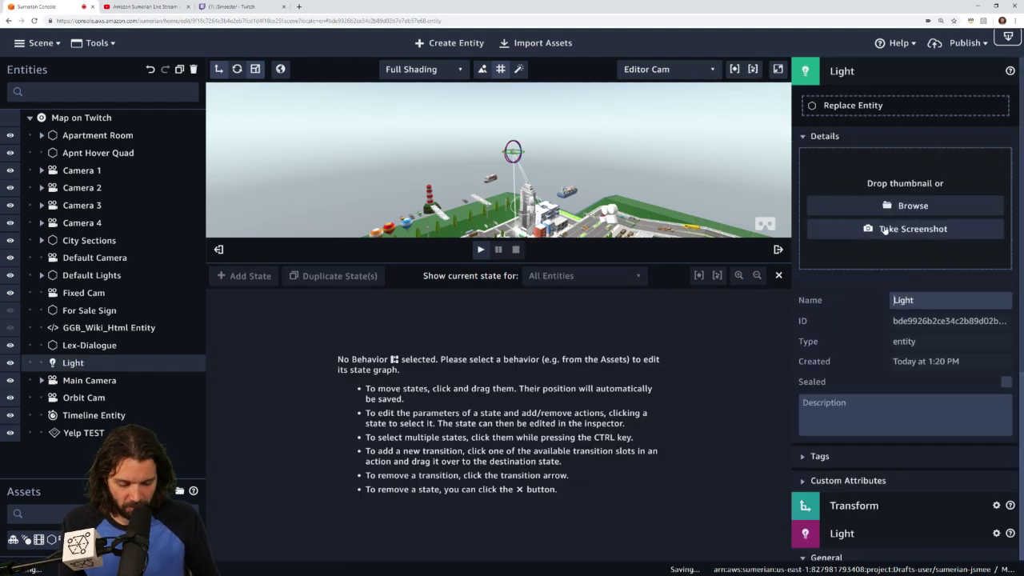
{"action": "type", "text": "Spot"}
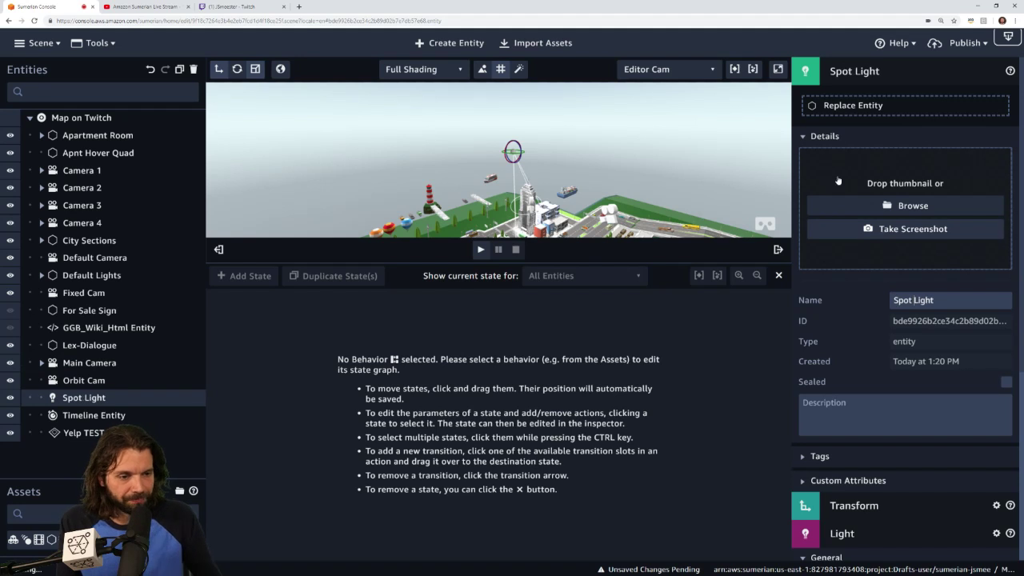
{"action": "left_click", "coordinate": [869, 73]}
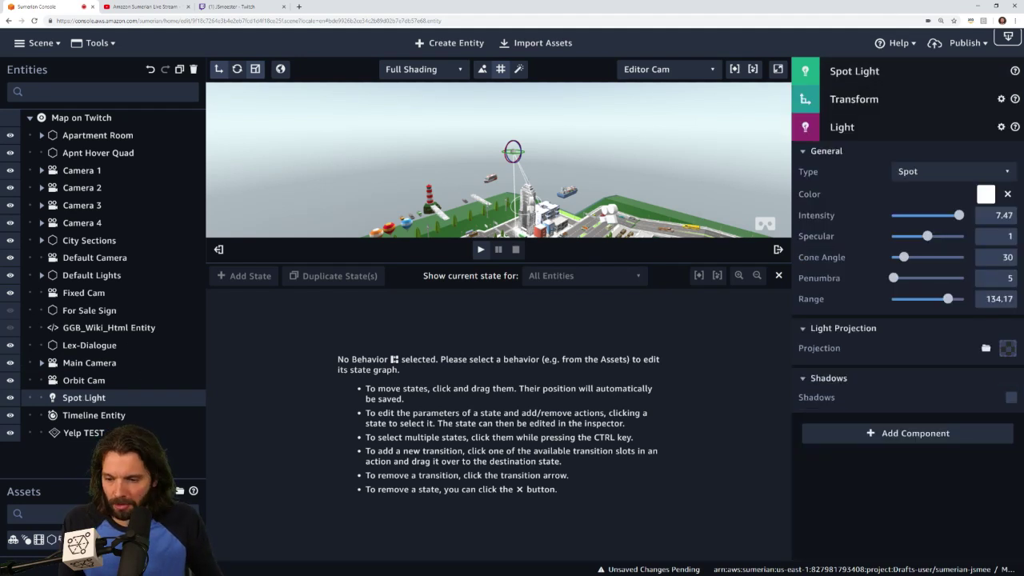
Step: Reopen the Click_Empire behavior, assign Spot Light as the Set Light Properties action's entity, and nest Spot Light under Default Lights
{"action": "left_click_drag", "start_coordinate": [141, 480], "coordinate": [137, 298]}
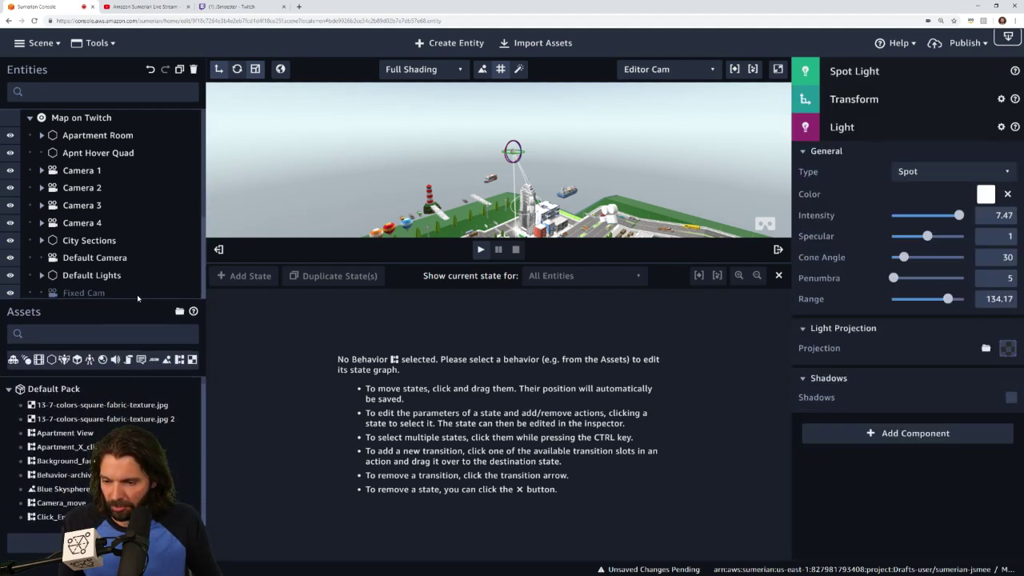
{"action": "left_click", "coordinate": [178, 360]}
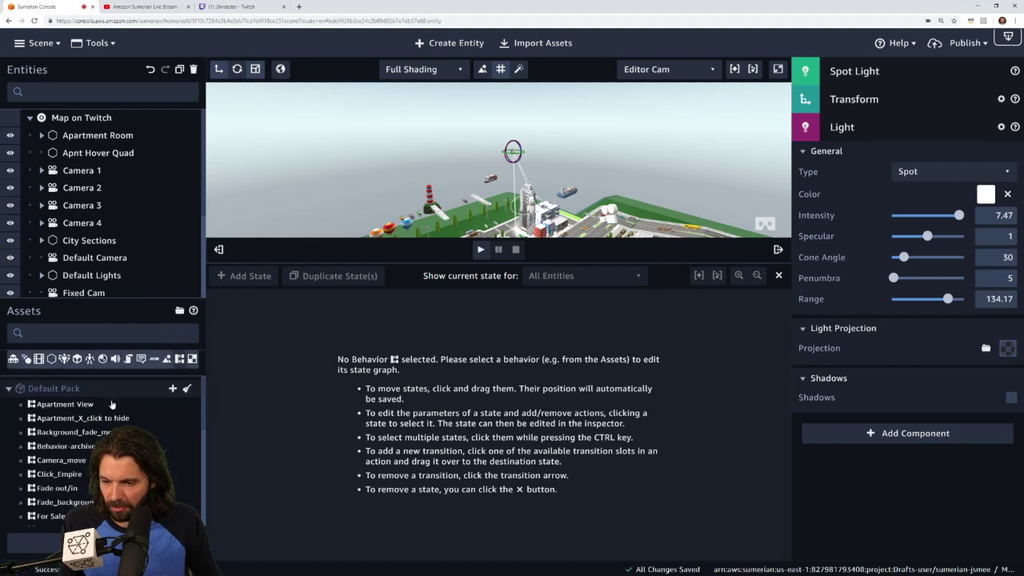
{"action": "left_click", "coordinate": [59, 474]}
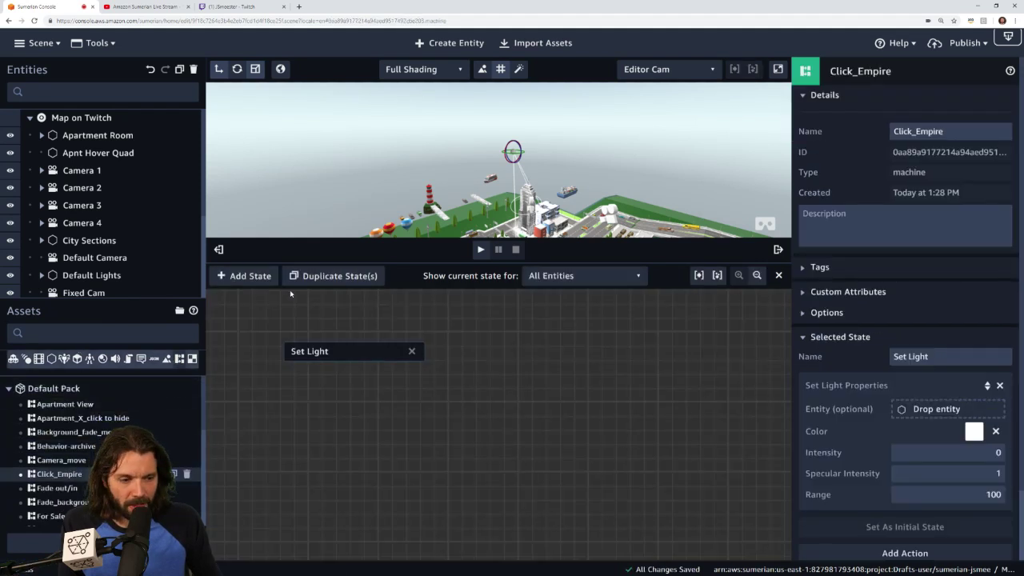
{"action": "scroll", "coordinate": [86, 233], "scroll_direction": "down", "scroll_amount": 2}
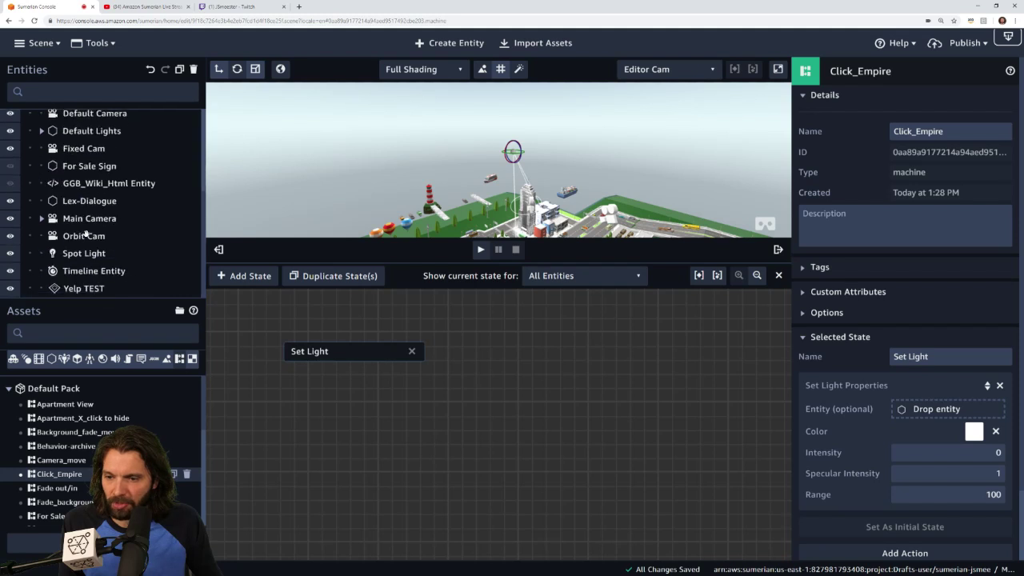
{"action": "left_click_drag", "start_coordinate": [84, 253], "coordinate": [927, 409]}
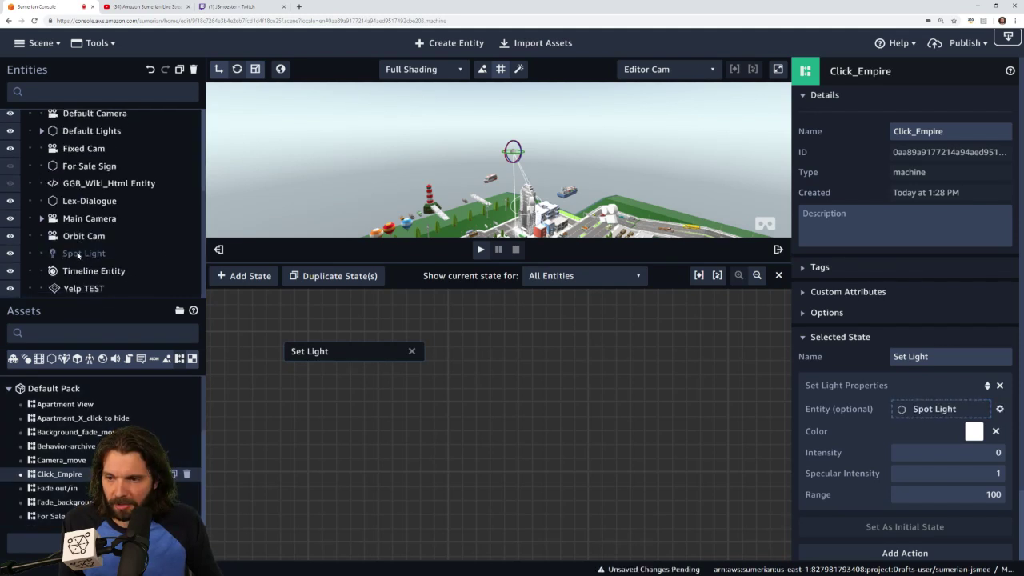
{"action": "left_click_drag", "start_coordinate": [83, 216], "coordinate": [86, 131]}
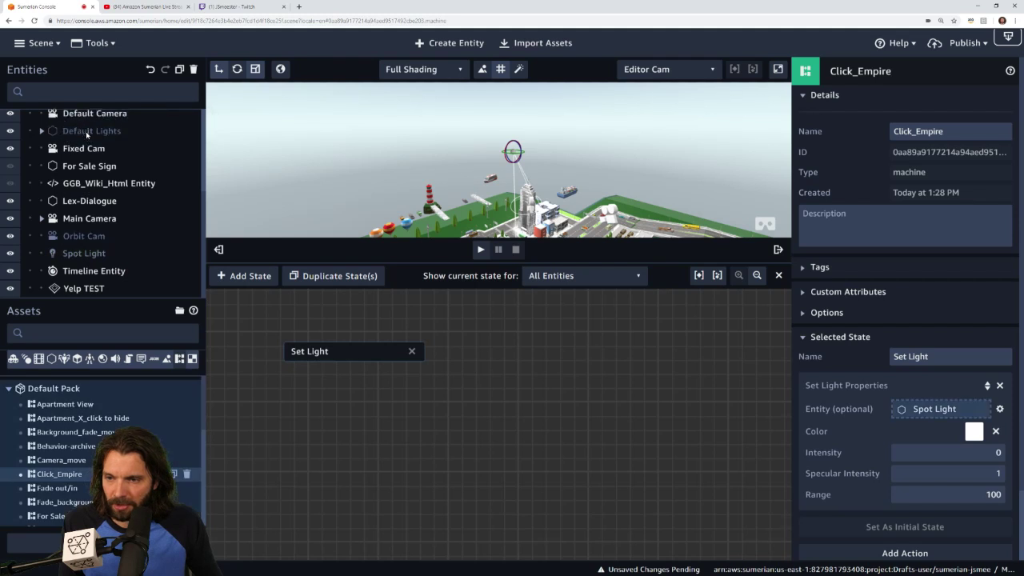
{"action": "left_click", "coordinate": [42, 149]}
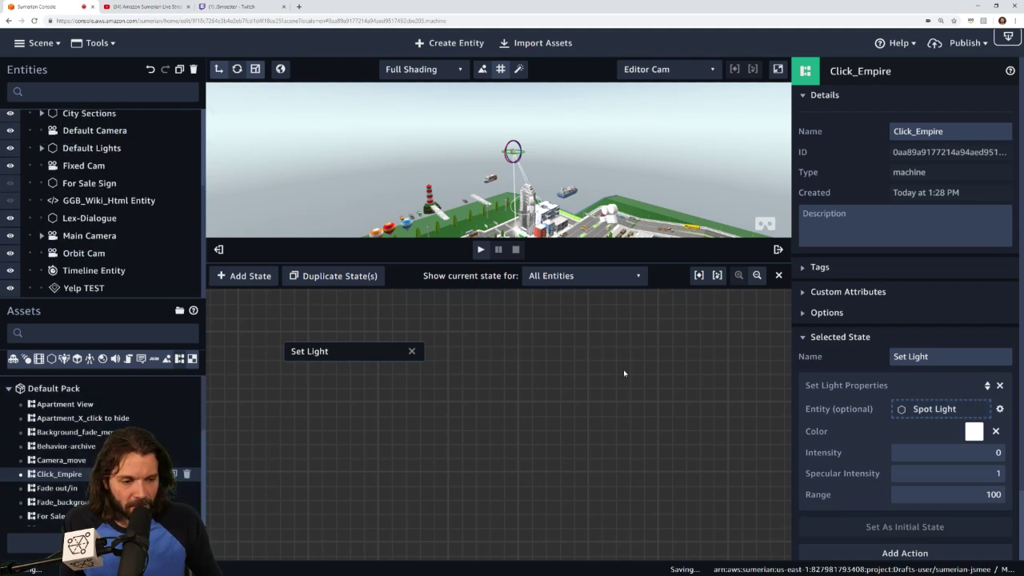
Step: Add a Transition action to the Set Light state and reposition the state in a widened graph area
{"action": "left_click", "coordinate": [905, 553]}
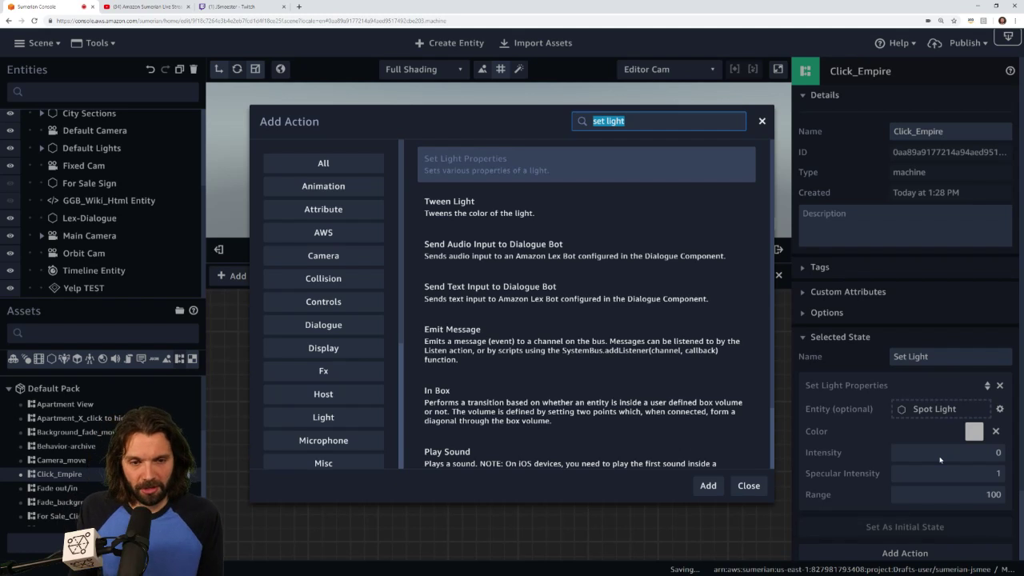
{"action": "key", "text": "BackSpace"}
{"action": "type", "text": "trans"}
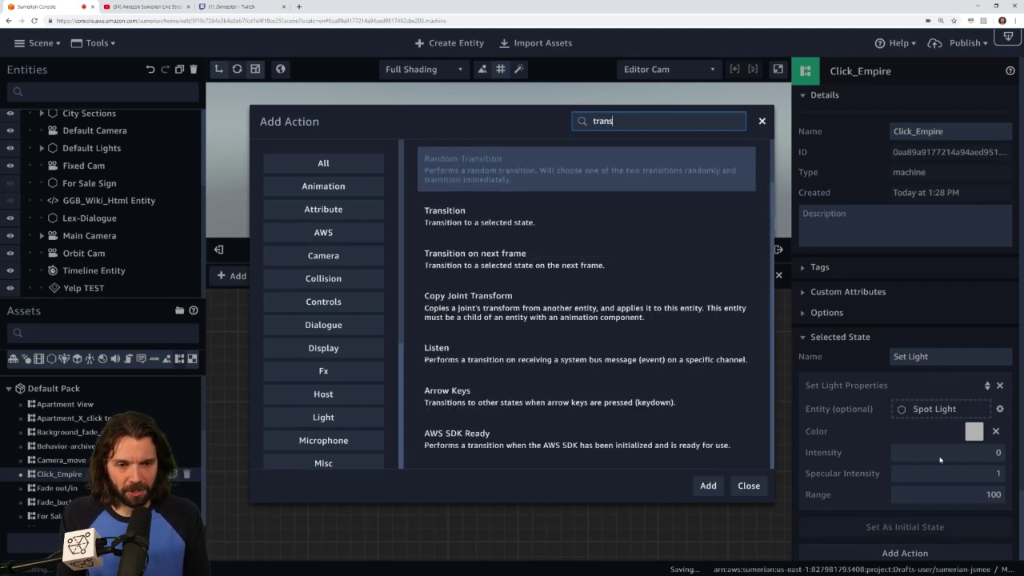
{"action": "key", "text": "Return"}
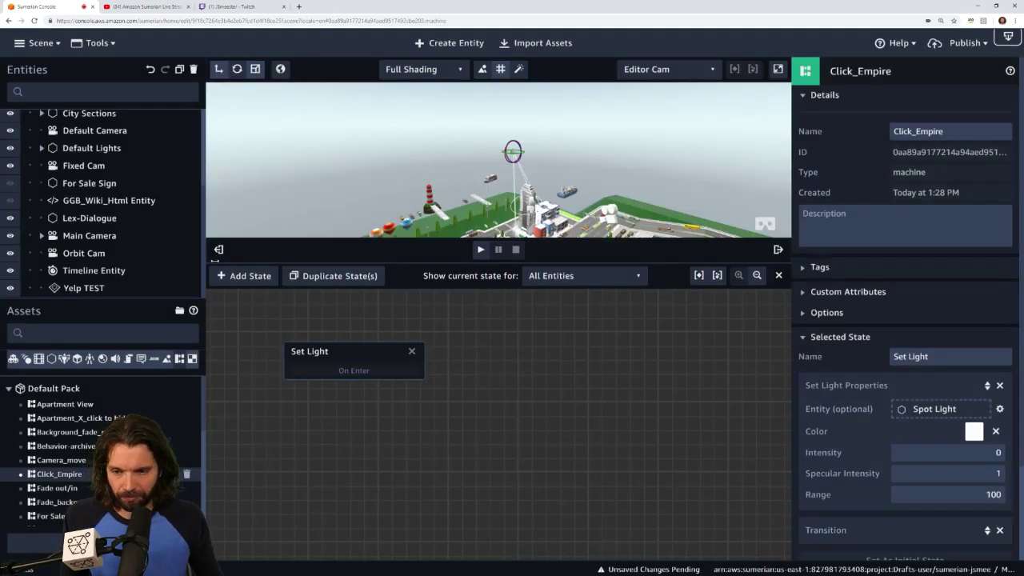
{"action": "left_click_drag", "start_coordinate": [374, 347], "coordinate": [338, 332]}
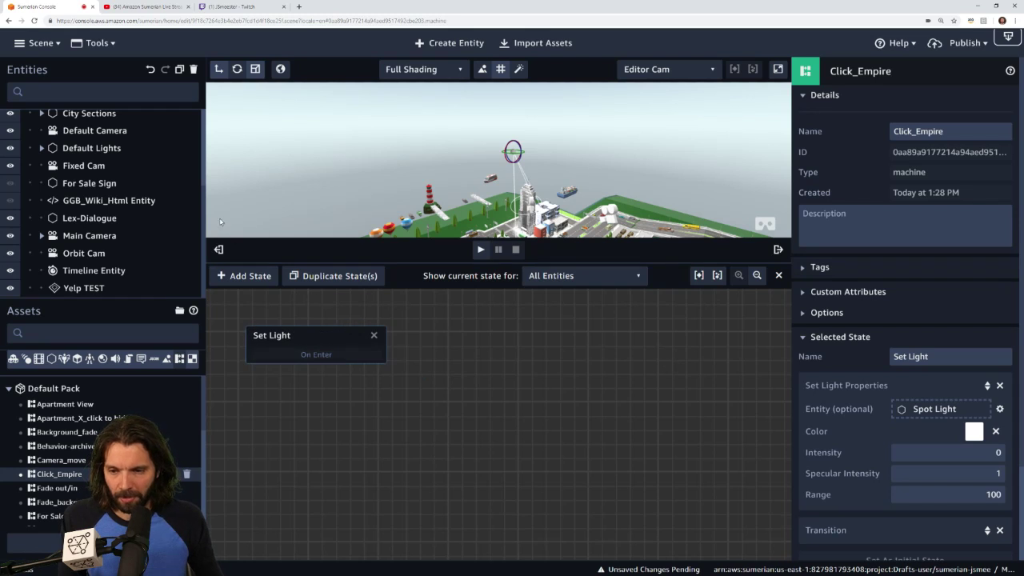
{"action": "left_click_drag", "start_coordinate": [206, 216], "coordinate": [157, 216]}
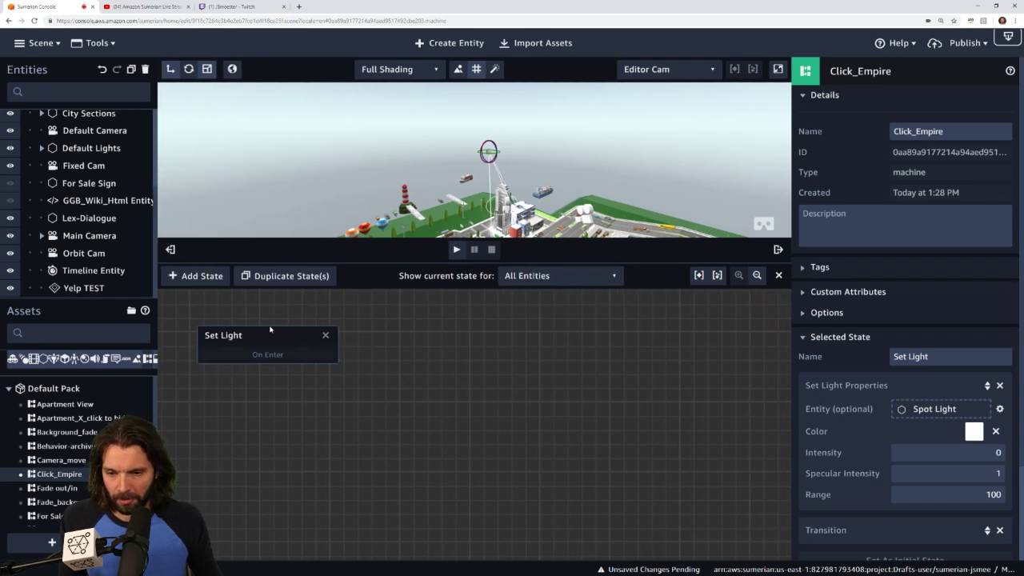
{"action": "left_click_drag", "start_coordinate": [260, 337], "coordinate": [278, 379]}
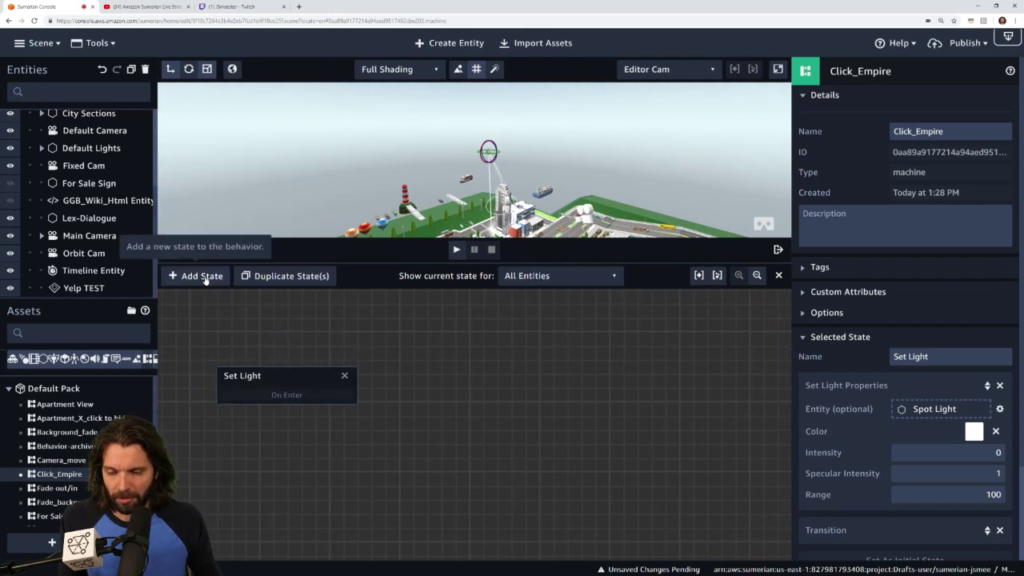
Step: Add a state named Click below Set Light and give it a Click/Tap on entity action
{"action": "left_click", "coordinate": [202, 276]}
{"action": "left_click_drag", "start_coordinate": [435, 433], "coordinate": [317, 452]}
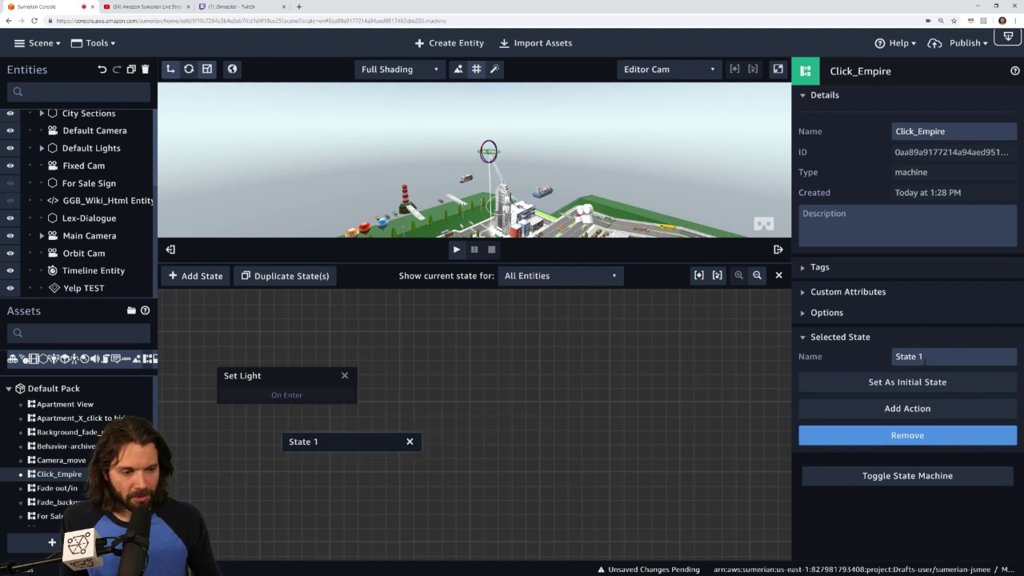
{"action": "triple_click", "coordinate": [926, 357]}
{"action": "type", "text": "Click"}
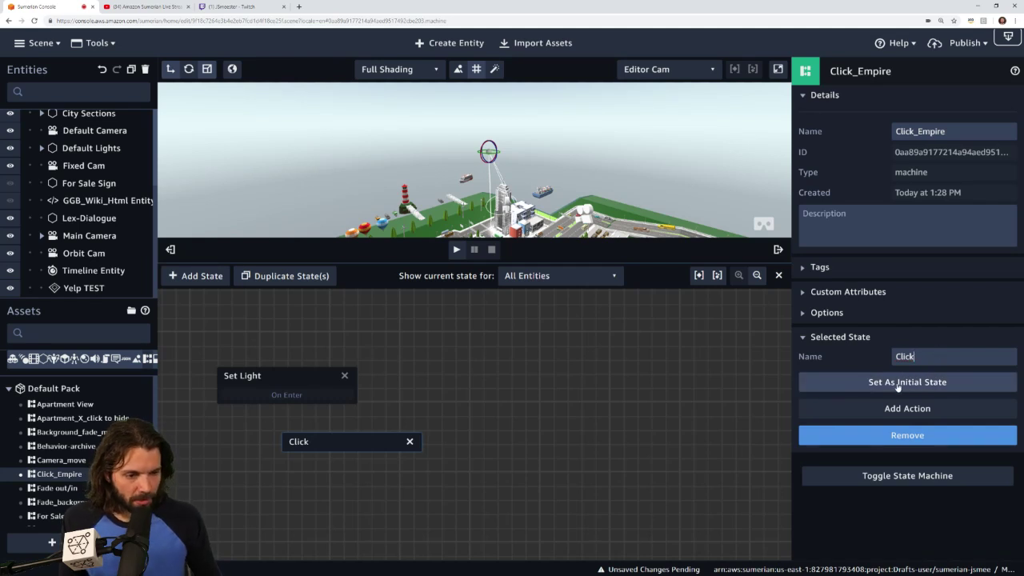
{"action": "left_click", "coordinate": [912, 408]}
{"action": "type", "text": "cl"}
{"action": "key", "text": "Return"}
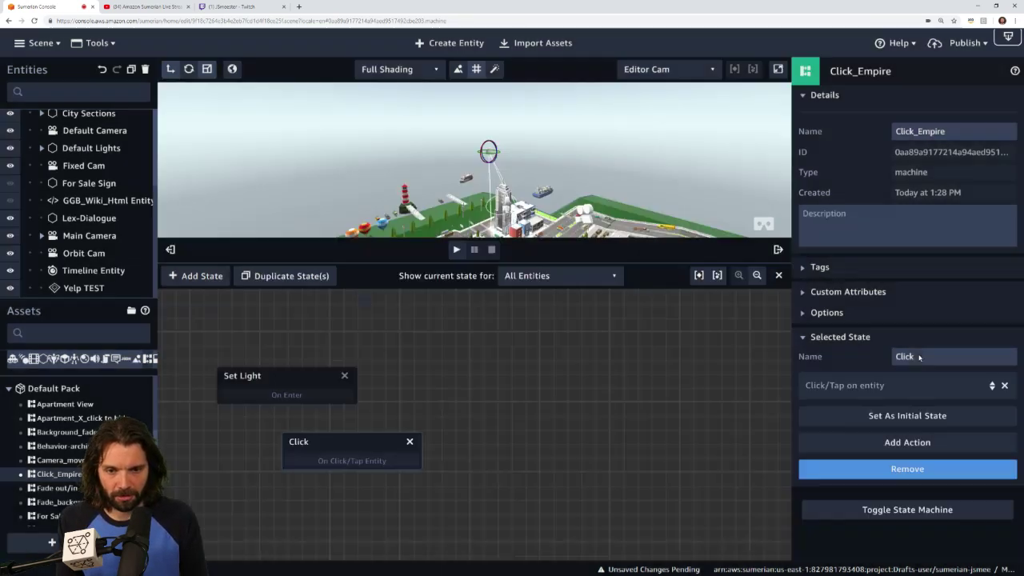
Step: Connect Set Light's On Enter transition to the Click state, hide the entity list, and rearrange both states with Click below Set Light
{"action": "mouse_move", "coordinate": [291, 369]}
{"action": "left_mouse_down"}
{"action": "mouse_move", "coordinate": [259, 340]}
{"action": "mouse_move", "coordinate": [347, 455]}
{"action": "left_mouse_up"}
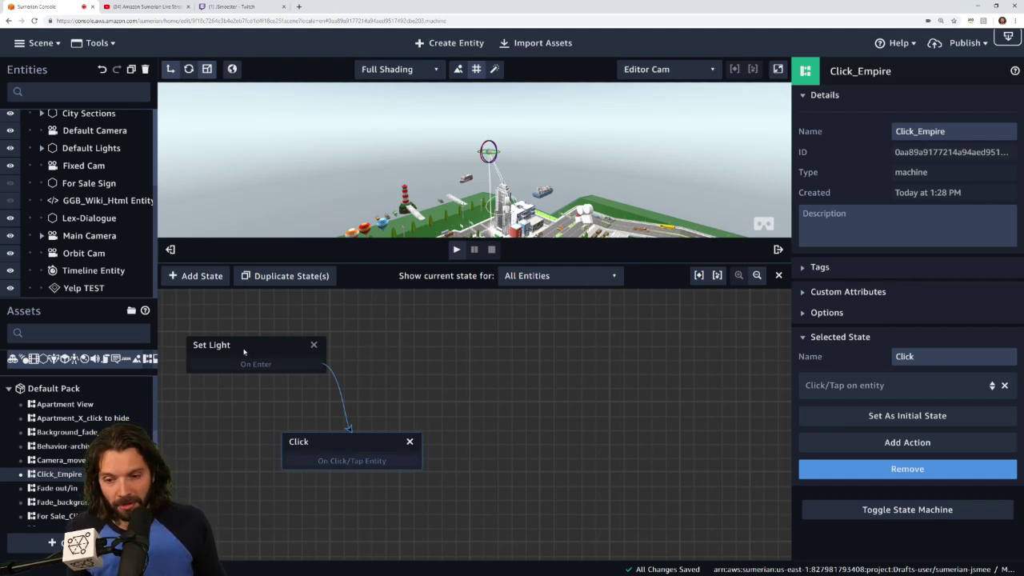
{"action": "left_click_drag", "start_coordinate": [244, 352], "coordinate": [236, 337]}
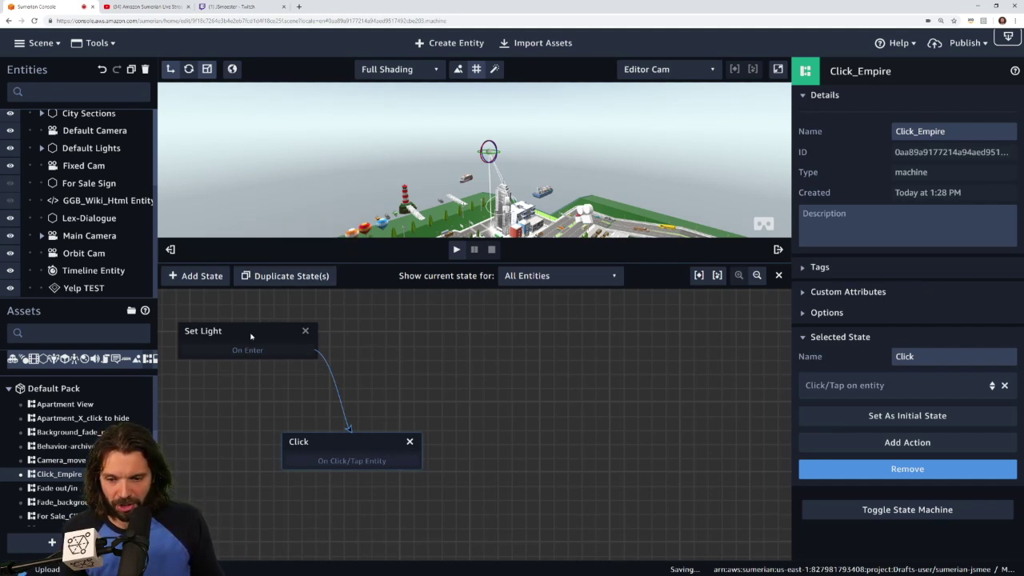
{"action": "left_click_drag", "start_coordinate": [250, 337], "coordinate": [248, 331]}
{"action": "left_click_drag", "start_coordinate": [340, 427], "coordinate": [330, 414]}
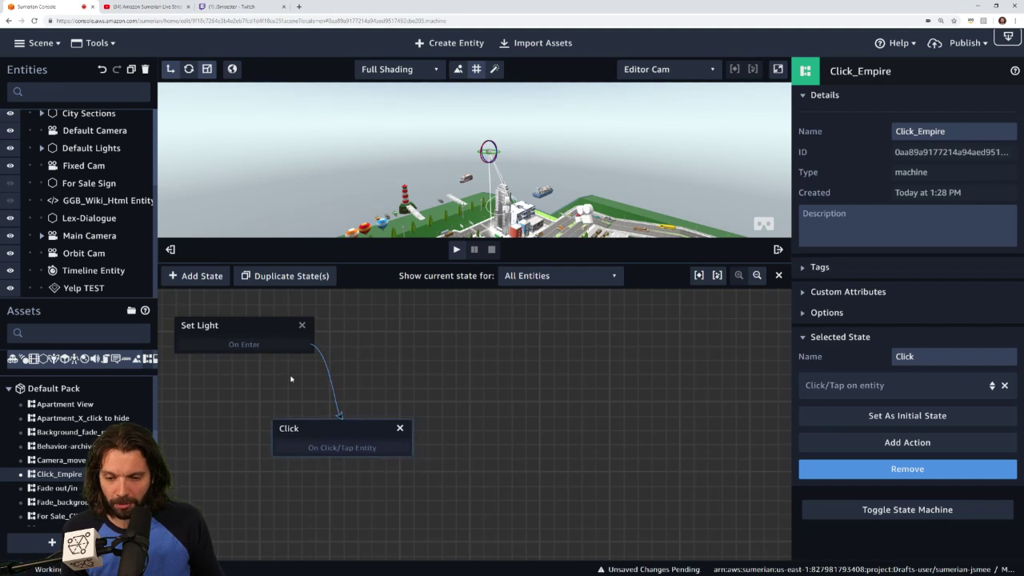
{"action": "left_click_drag", "start_coordinate": [254, 339], "coordinate": [245, 339]}
{"action": "left_click", "coordinate": [170, 249]}
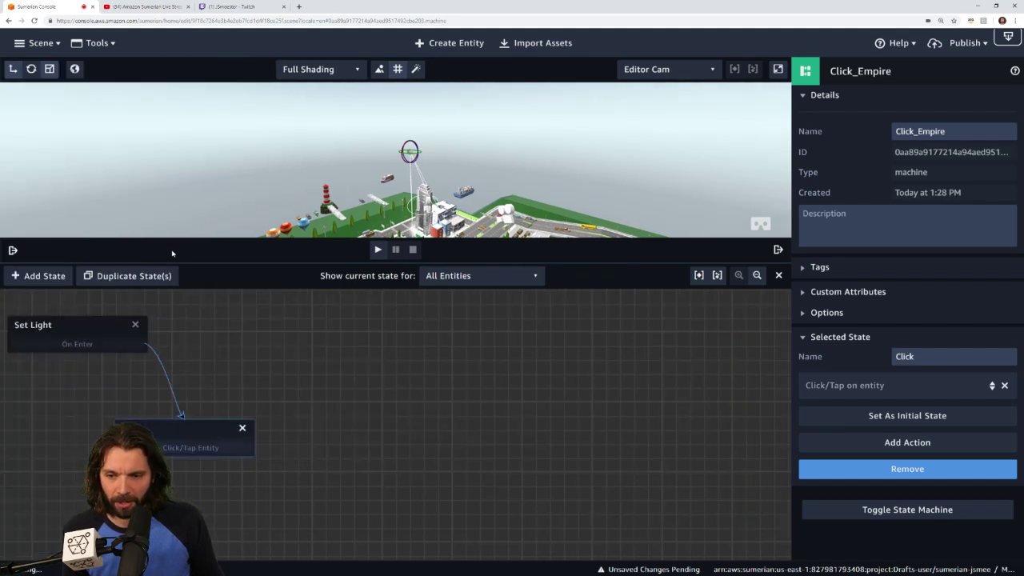
{"action": "left_click_drag", "start_coordinate": [192, 430], "coordinate": [245, 428]}
{"action": "left_click_drag", "start_coordinate": [86, 330], "coordinate": [105, 334]}
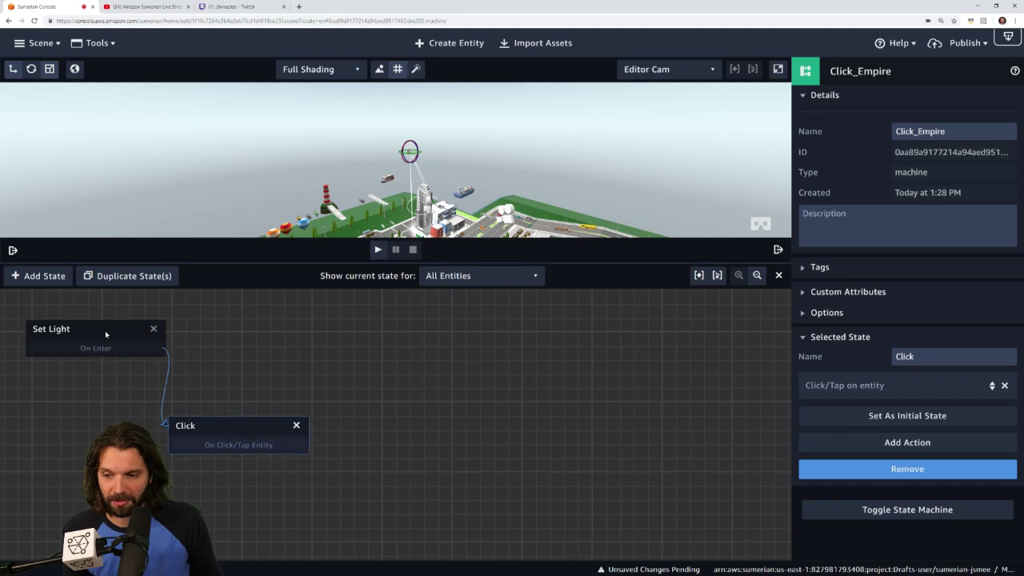
Step: Add a new state above and to the right of Click, and duplicate the Set Light state
{"action": "left_click", "coordinate": [38, 275]}
{"action": "left_click_drag", "start_coordinate": [160, 421], "coordinate": [312, 384]}
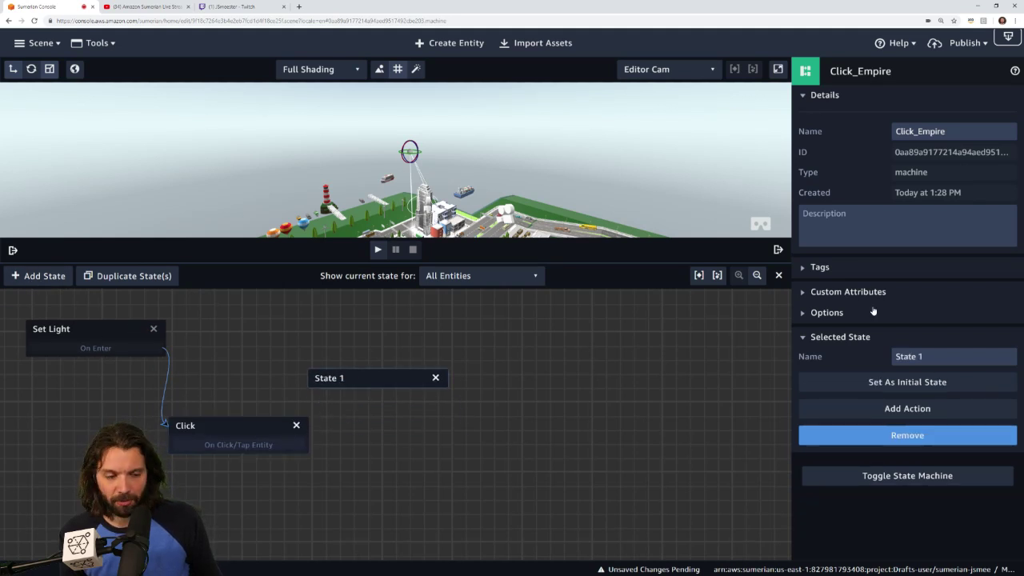
{"action": "left_click", "coordinate": [67, 335]}
{"action": "left_click", "coordinate": [119, 276]}
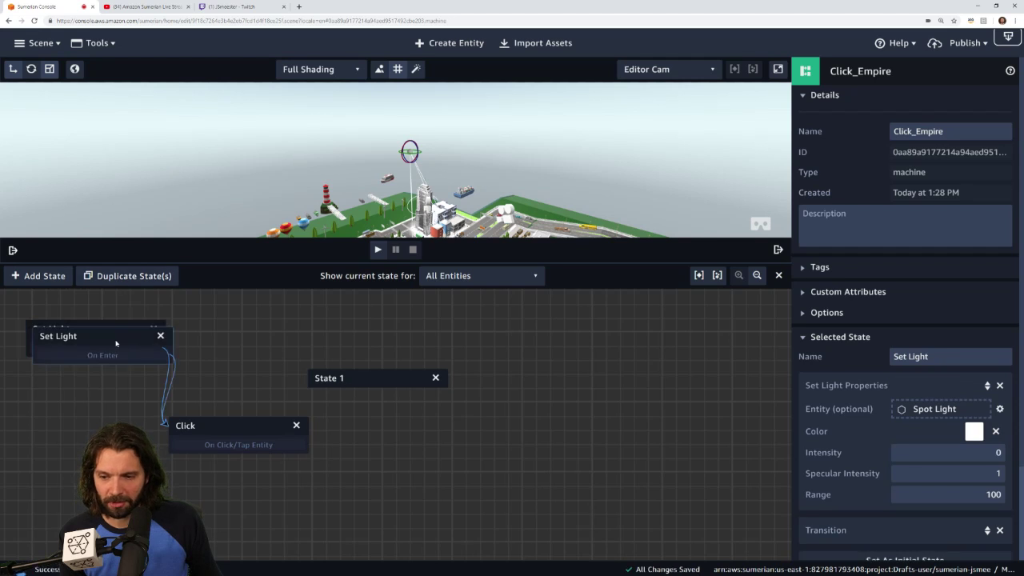
Step: Move the duplicated Set Light state away from the original, remove its transition to Click, and place State 1 to its right
{"action": "left_click_drag", "start_coordinate": [117, 345], "coordinate": [469, 382]}
{"action": "left_click", "coordinate": [314, 426]}
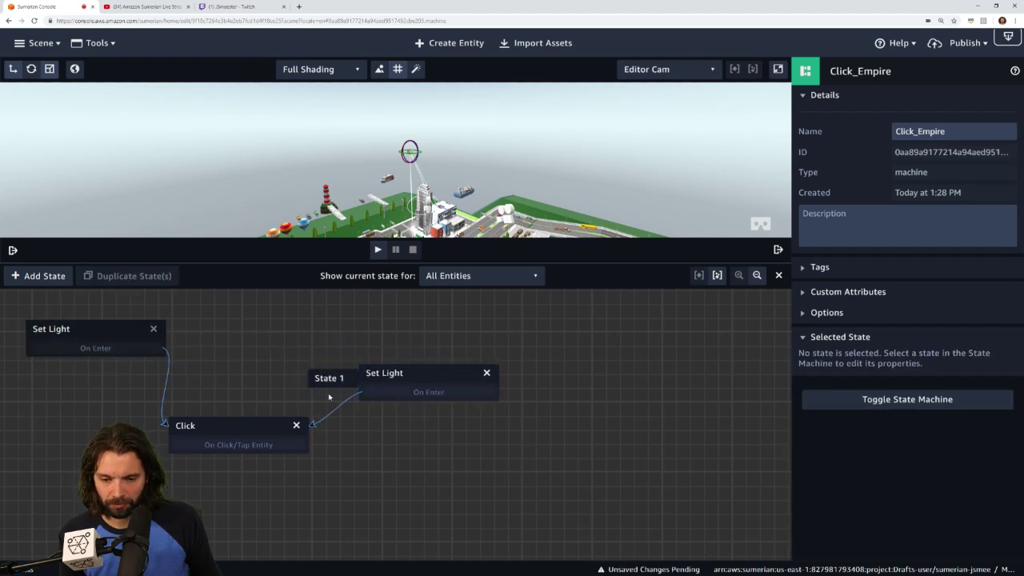
{"action": "left_click_drag", "start_coordinate": [321, 380], "coordinate": [549, 376]}
{"action": "left_click_drag", "start_coordinate": [427, 380], "coordinate": [388, 368]}
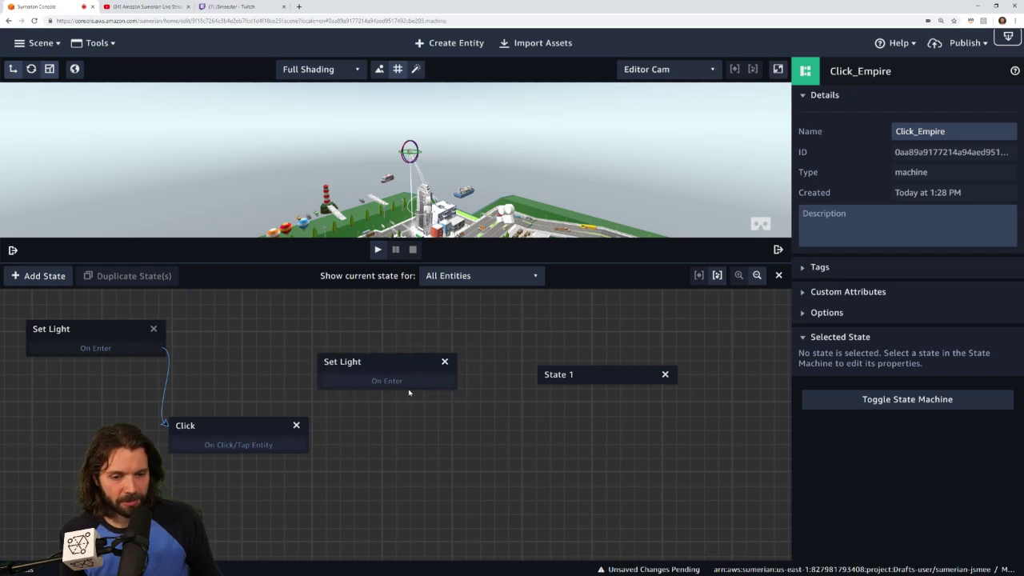
Step: Set the Spot Light intensity to 1 in the duplicated Set Light state
{"action": "left_click", "coordinate": [404, 381]}
{"action": "scroll", "coordinate": [925, 311], "scroll_direction": "down", "scroll_amount": 1}
{"action": "scroll", "coordinate": [925, 311], "scroll_direction": "down", "scroll_amount": 2}
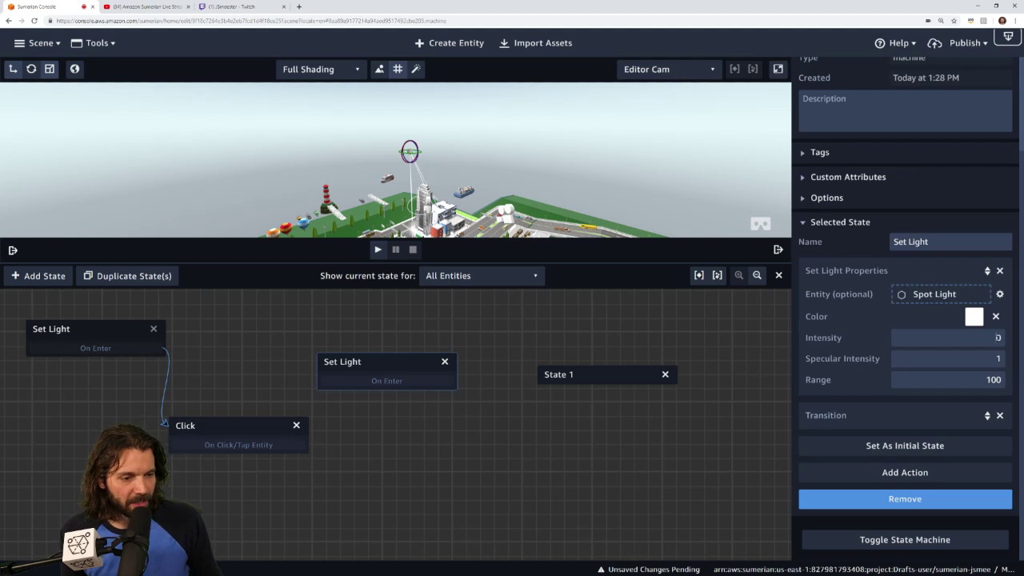
{"action": "type", "text": "1"}
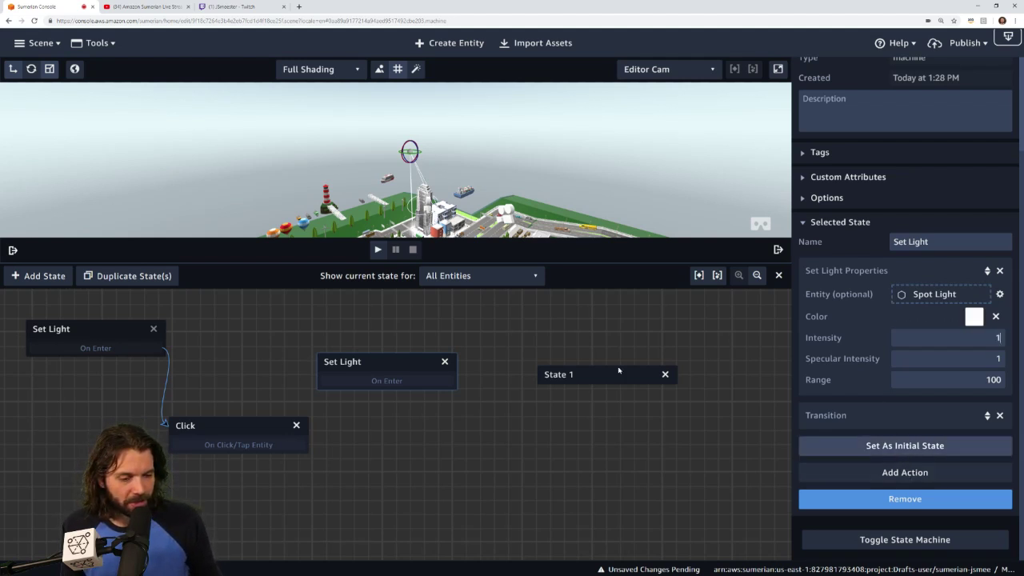
Step: Add three more Set Light Properties actions to the duplicated Set Light state and move its Transition action to the end of the list
{"action": "left_click", "coordinate": [927, 473]}
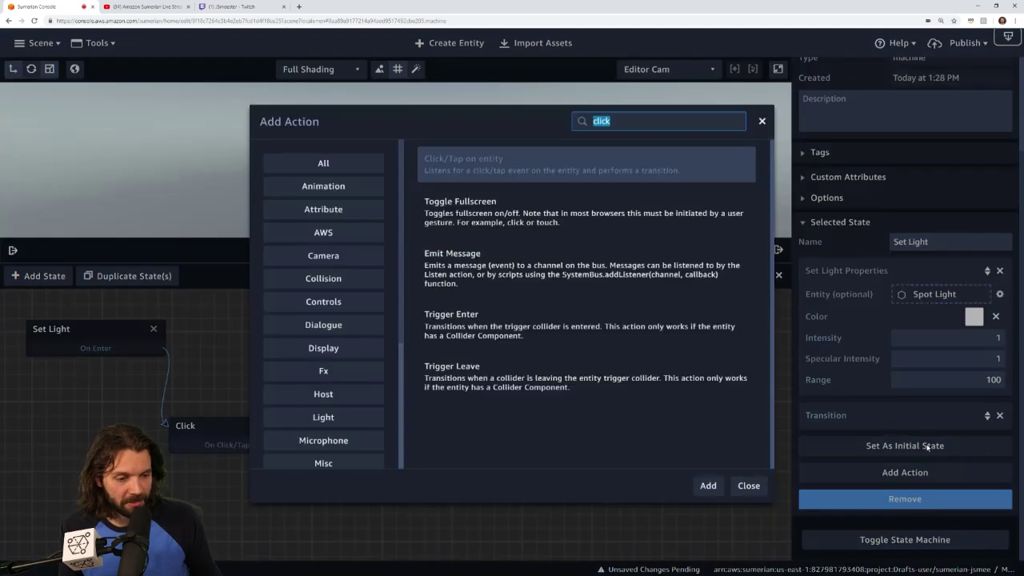
{"action": "type", "text": "set"}
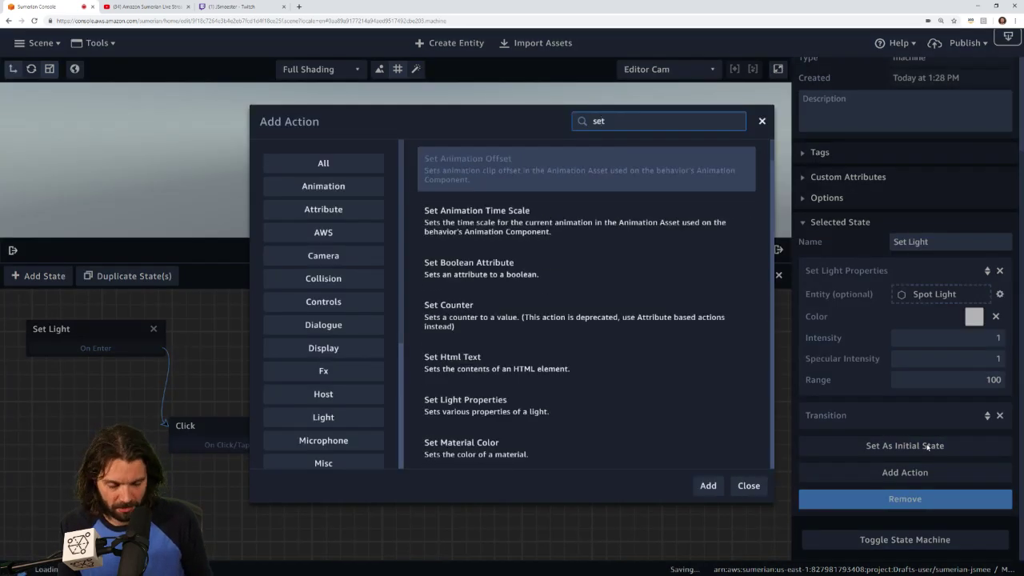
{"action": "type", "text": " light"}
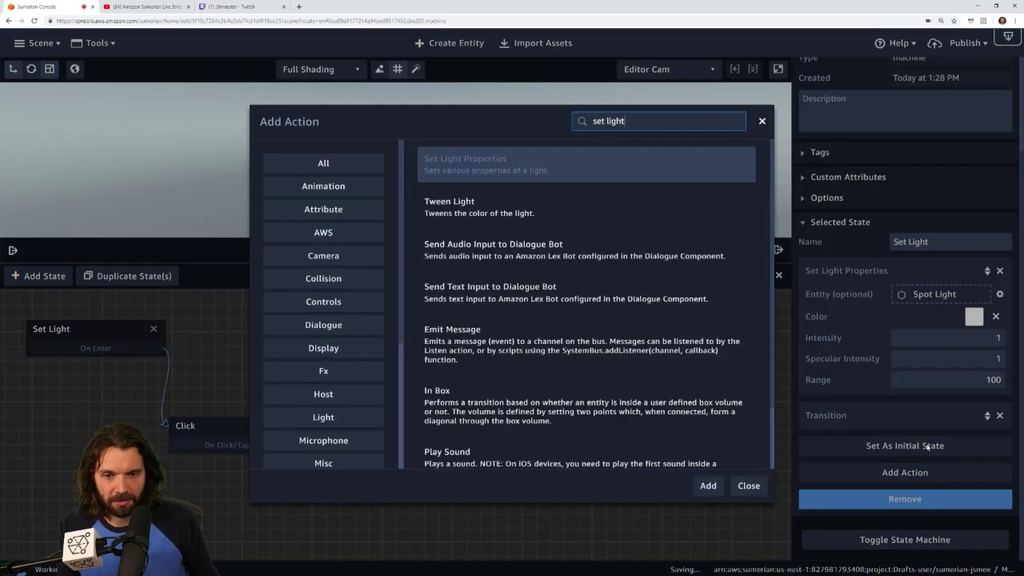
{"action": "left_click", "coordinate": [508, 160]}
{"action": "left_click", "coordinate": [708, 486]}
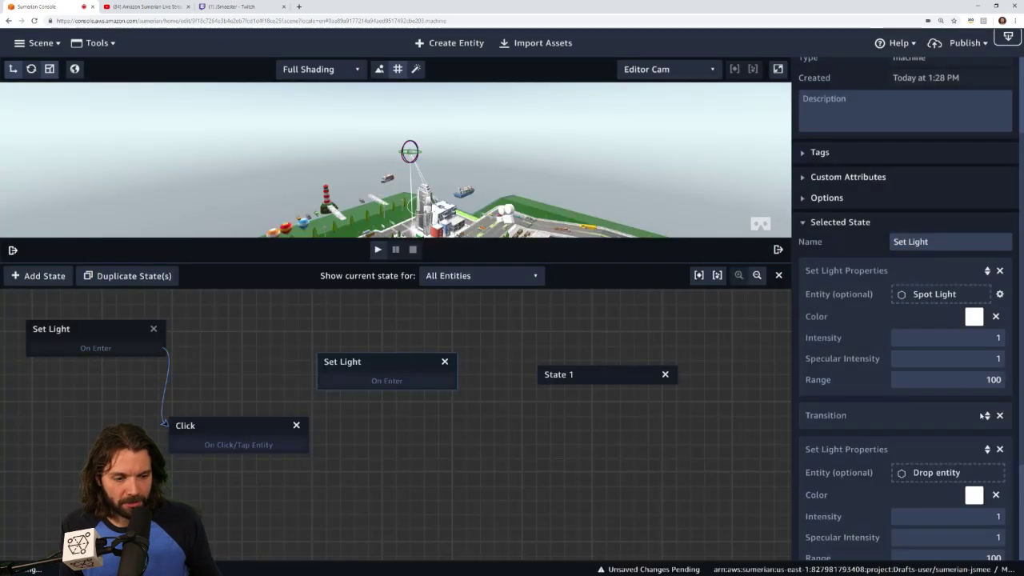
{"action": "scroll", "coordinate": [904, 448], "scroll_direction": "down", "scroll_amount": 3}
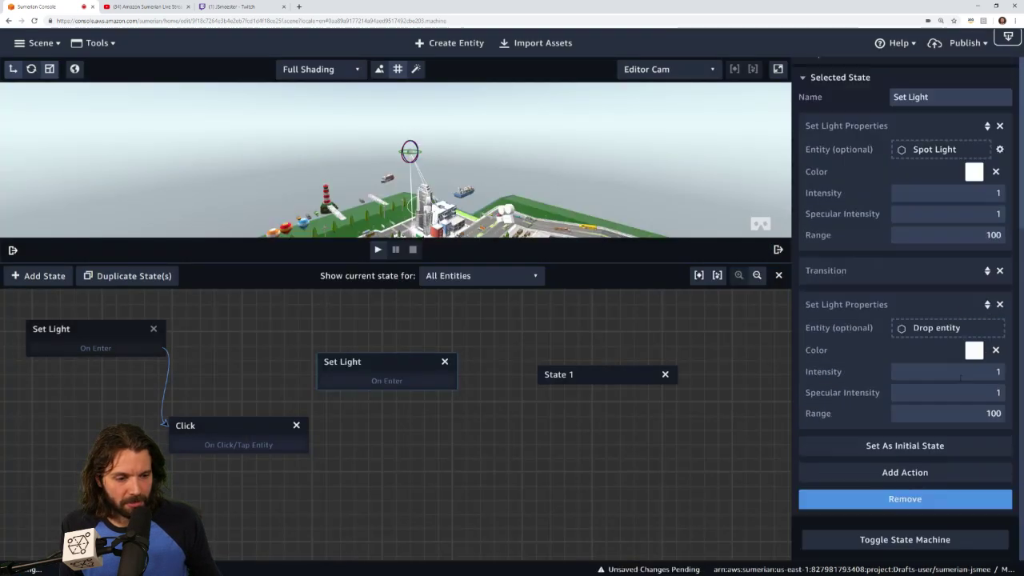
{"action": "left_click", "coordinate": [925, 473]}
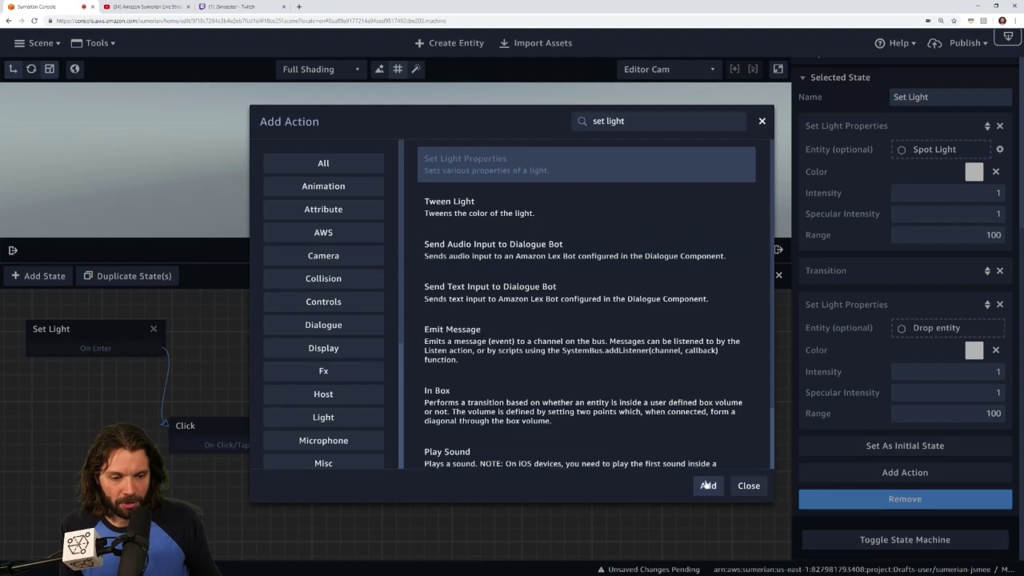
{"action": "left_click", "coordinate": [709, 486]}
{"action": "scroll", "coordinate": [960, 472], "scroll_direction": "down", "scroll_amount": 3}
{"action": "left_click", "coordinate": [958, 477]}
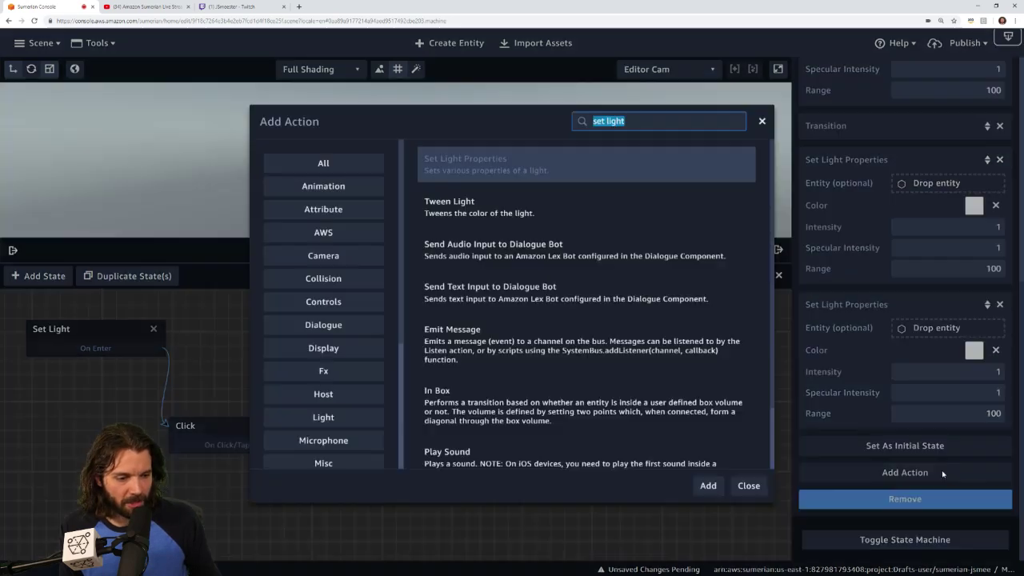
{"action": "left_click", "coordinate": [709, 485]}
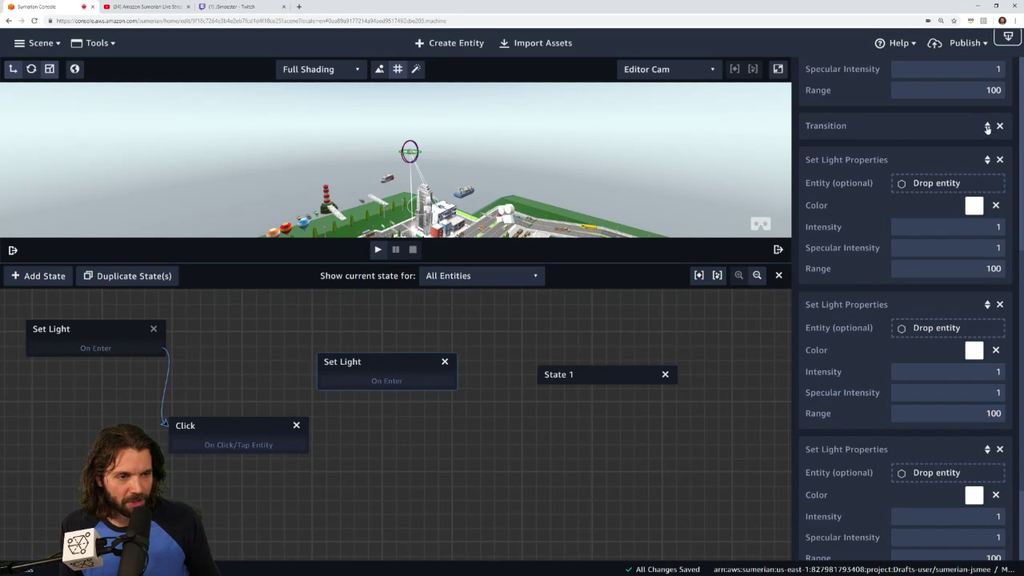
{"action": "left_click_drag", "start_coordinate": [988, 128], "coordinate": [976, 556]}
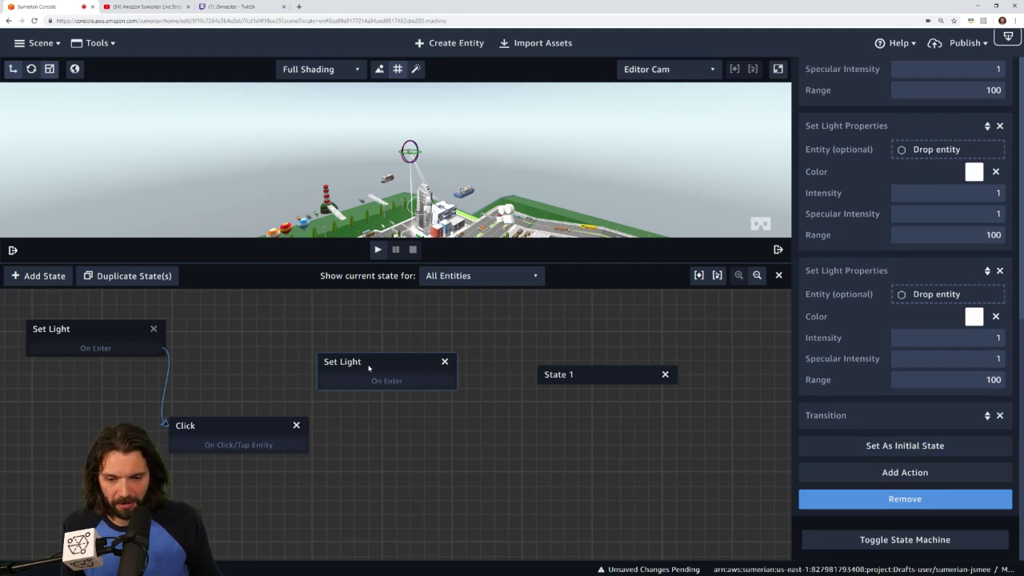
Step: Show the entity list and assign the Fill, Key and Rim directional lights, in that order, to the three empty Set Light Properties actions
{"action": "left_click_drag", "start_coordinate": [369, 367], "coordinate": [397, 360]}
{"action": "left_click", "coordinate": [13, 251]}
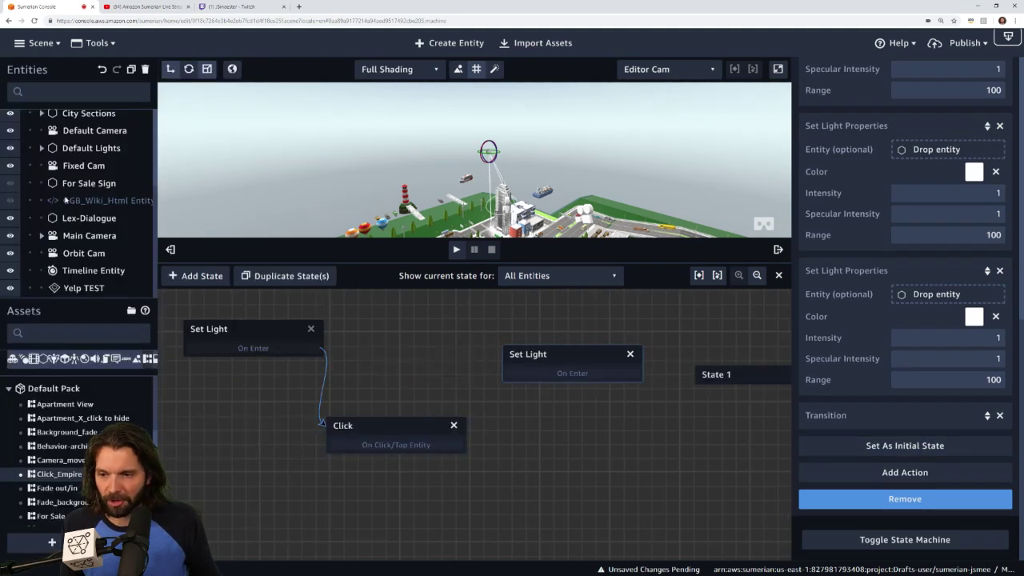
{"action": "left_click", "coordinate": [41, 148]}
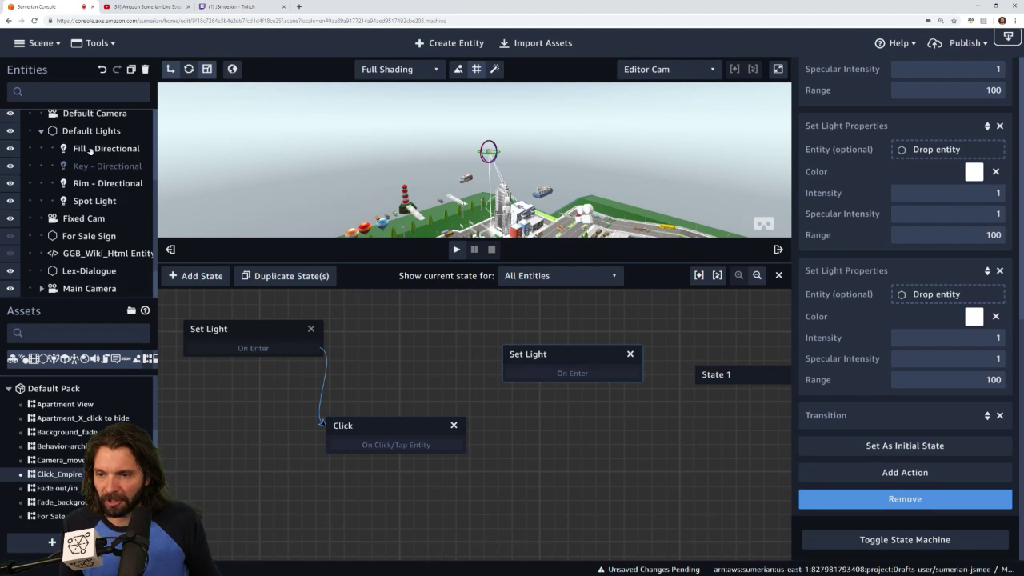
{"action": "scroll", "coordinate": [886, 186], "scroll_direction": "up", "scroll_amount": 3}
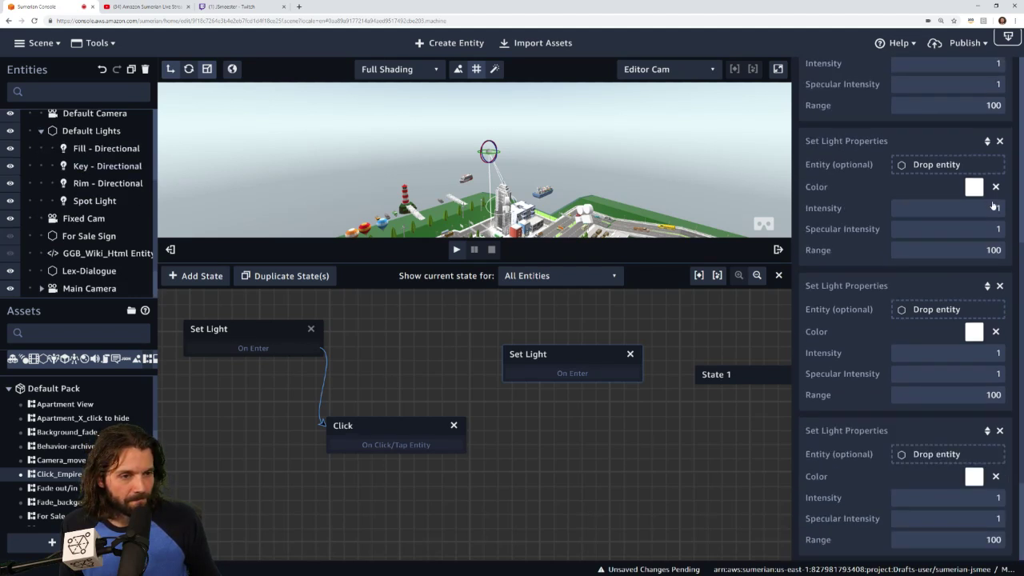
{"action": "left_click_drag", "start_coordinate": [107, 148], "coordinate": [982, 170]}
{"action": "left_click_drag", "start_coordinate": [133, 164], "coordinate": [951, 312]}
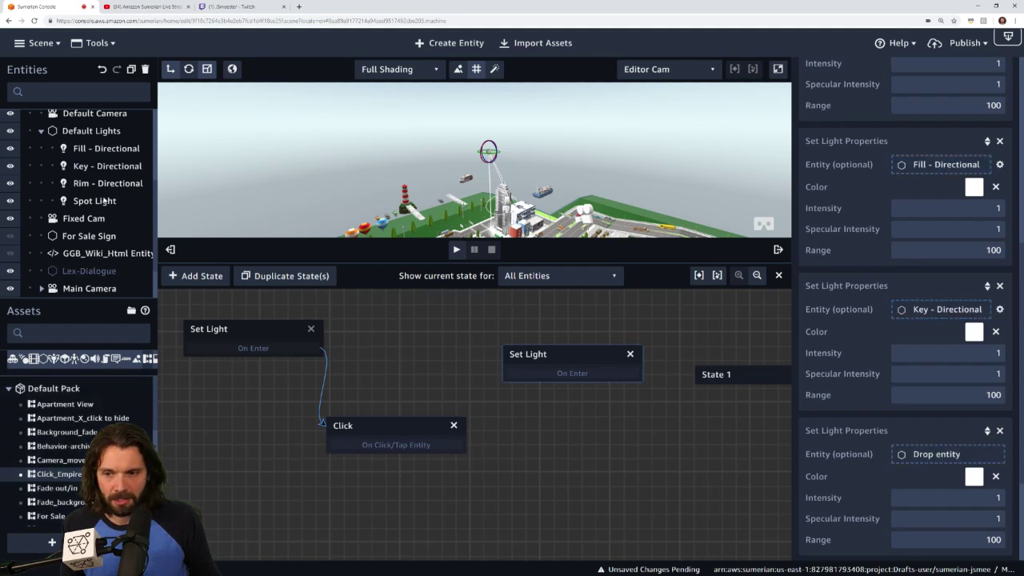
{"action": "left_click_drag", "start_coordinate": [108, 183], "coordinate": [938, 458]}
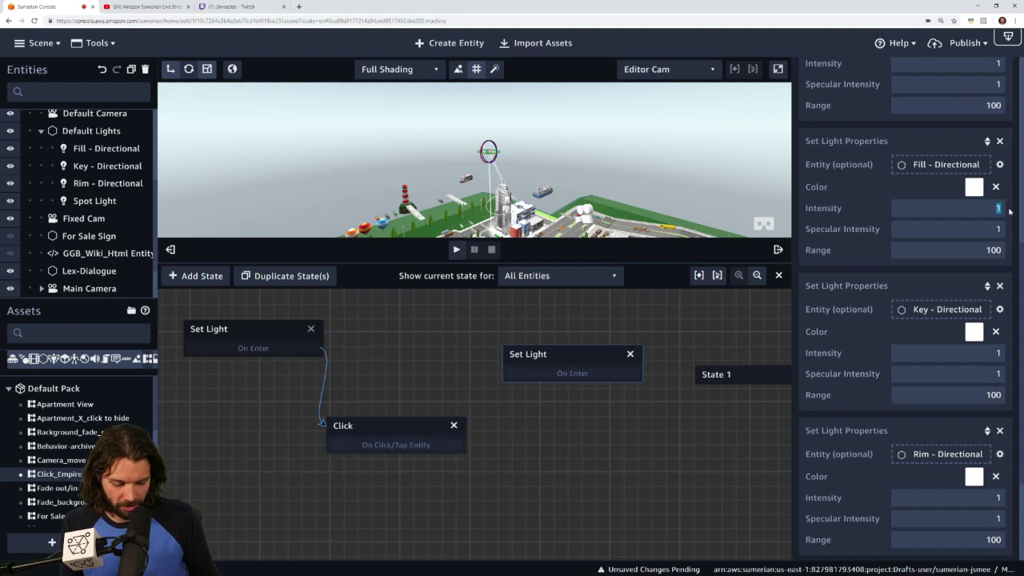
Step: Set the intensity of the Fill, Key and Rim directional lights to 0 in the duplicated Set Light state
{"action": "type", "text": "1.05"}
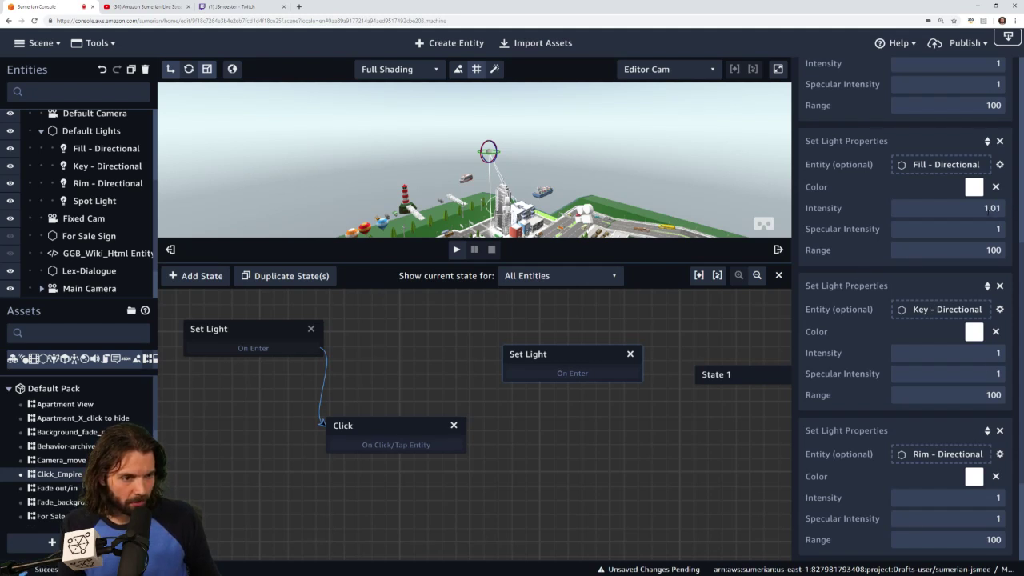
{"action": "type", "text": "0"}
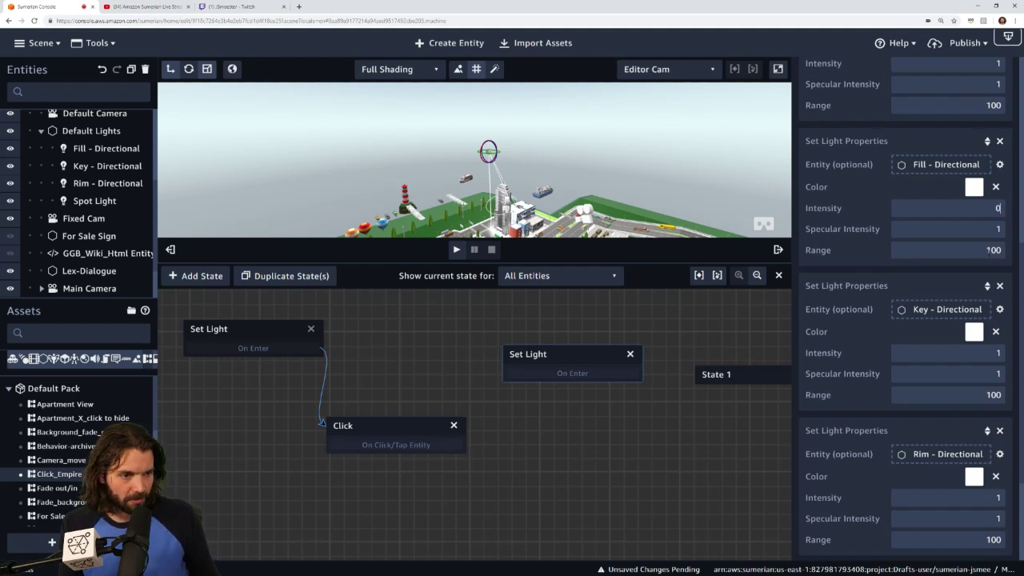
{"action": "left_click", "coordinate": [991, 353]}
{"action": "type", "text": "0"}
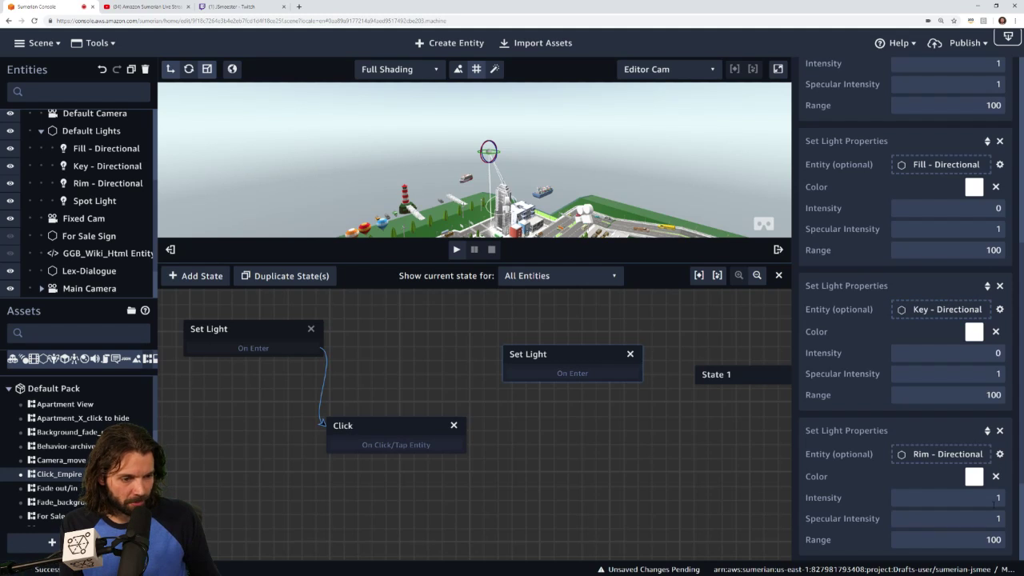
{"action": "left_click", "coordinate": [996, 499]}
{"action": "scroll", "coordinate": [875, 348], "scroll_direction": "down", "scroll_amount": 3}
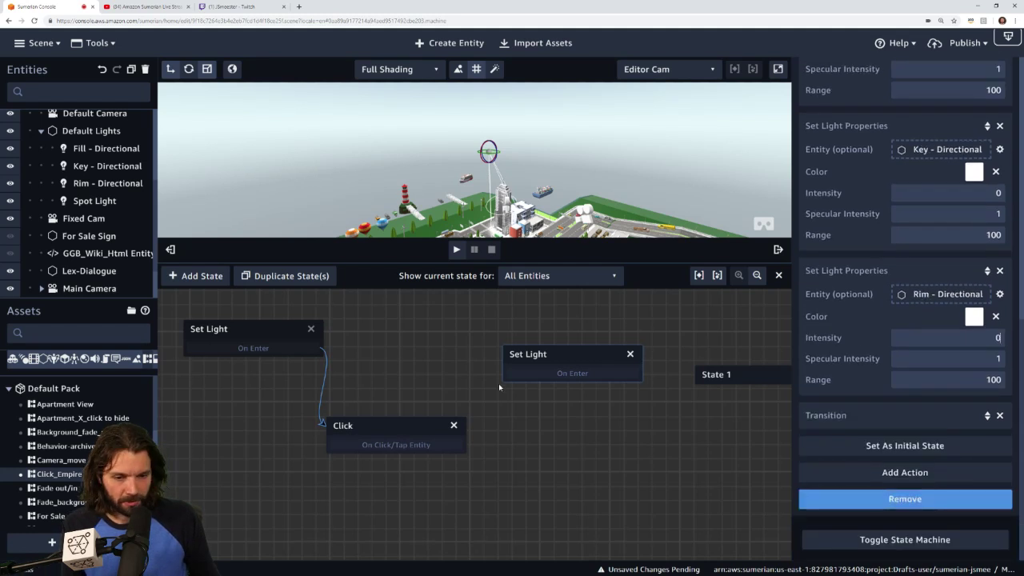
Step: Hide the entity list and rearrange the graph with the duplicated Set Light above and right of Click and State 1 beside it
{"action": "left_click_drag", "start_coordinate": [574, 454], "coordinate": [567, 512]}
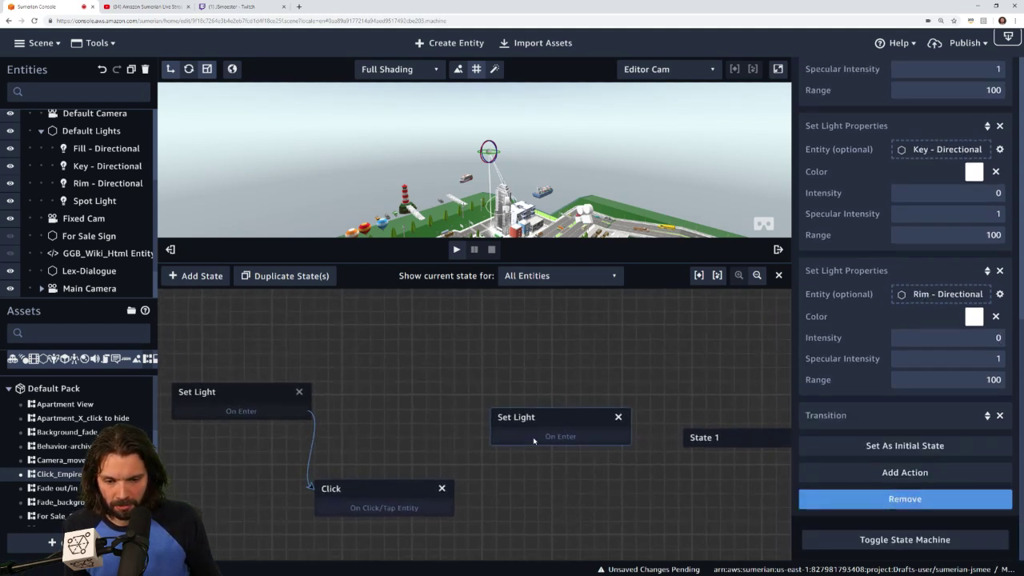
{"action": "left_click_drag", "start_coordinate": [539, 419], "coordinate": [448, 369]}
{"action": "left_click_drag", "start_coordinate": [283, 391], "coordinate": [243, 394]}
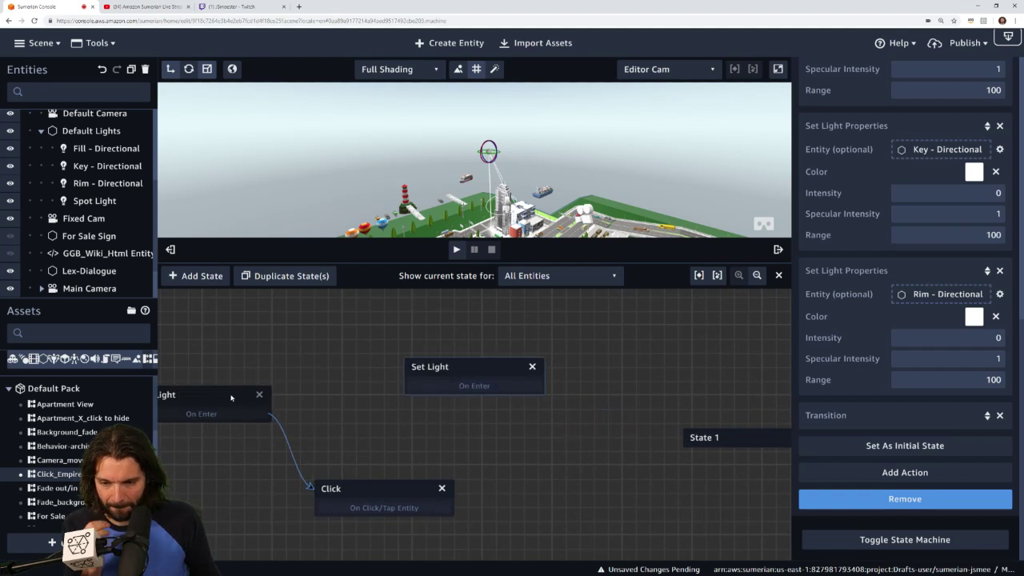
{"action": "left_click", "coordinate": [170, 252]}
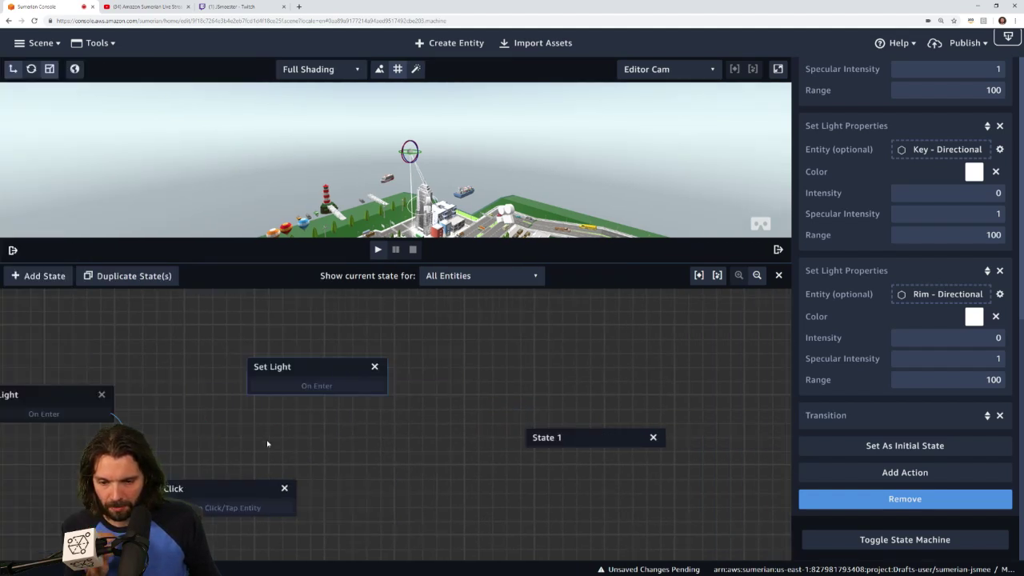
{"action": "left_click_drag", "start_coordinate": [267, 443], "coordinate": [353, 428]}
{"action": "left_click_drag", "start_coordinate": [310, 480], "coordinate": [295, 447]}
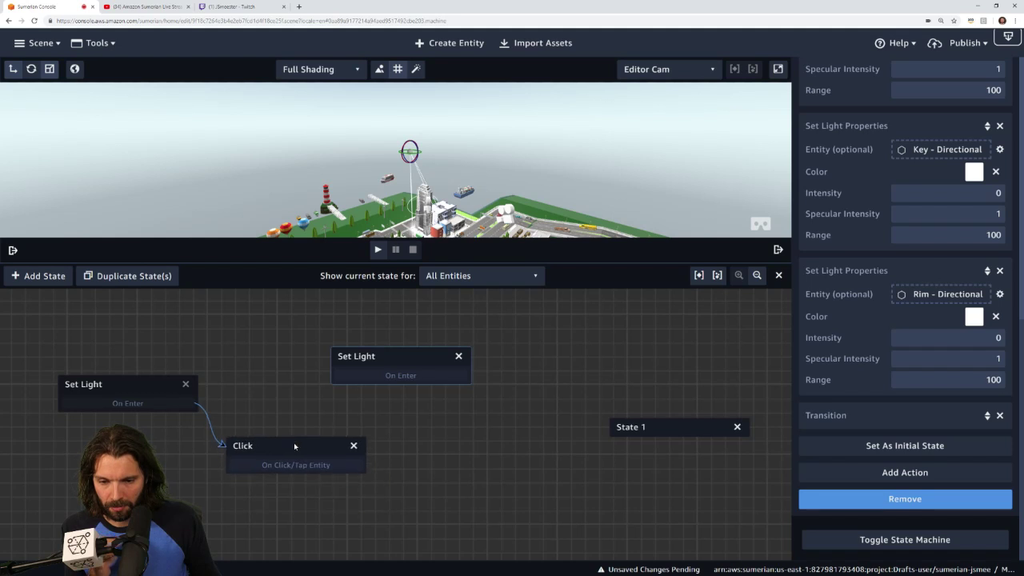
{"action": "left_click_drag", "start_coordinate": [370, 357], "coordinate": [391, 348]}
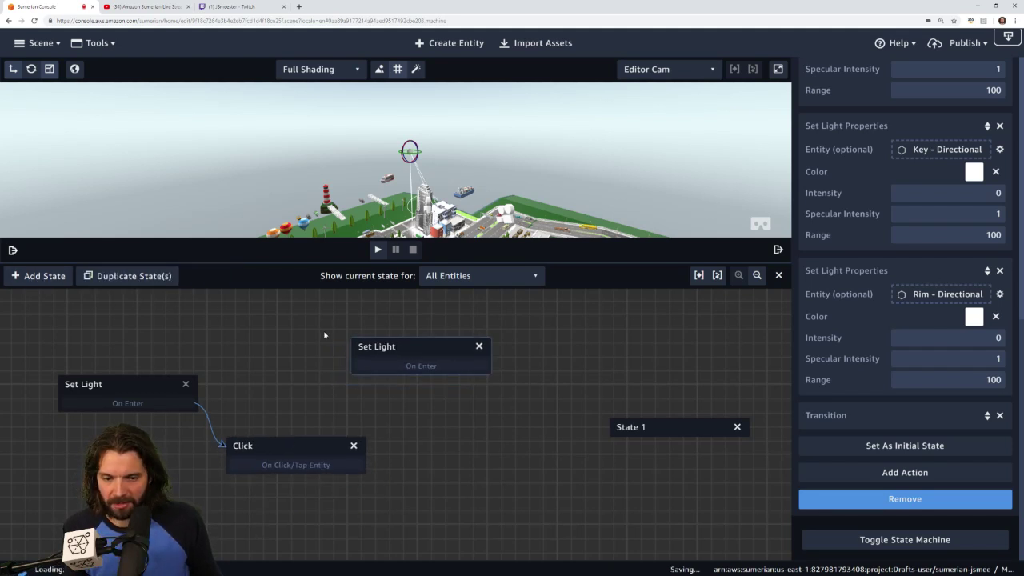
{"action": "left_click_drag", "start_coordinate": [633, 427], "coordinate": [540, 336]}
Step: Rename State 1 as Switch
{"action": "left_click", "coordinate": [602, 335]}
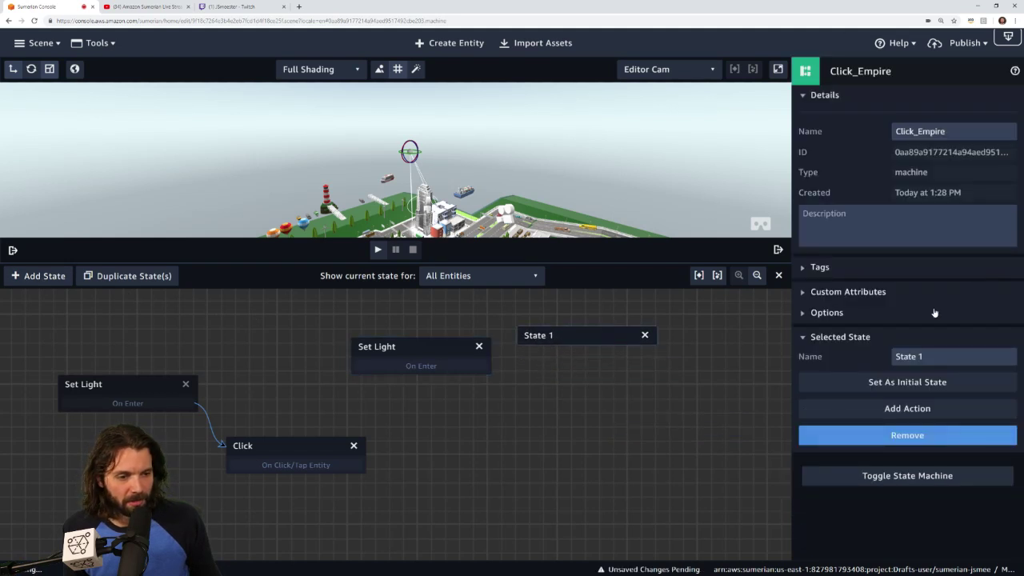
{"action": "triple_click", "coordinate": [924, 356]}
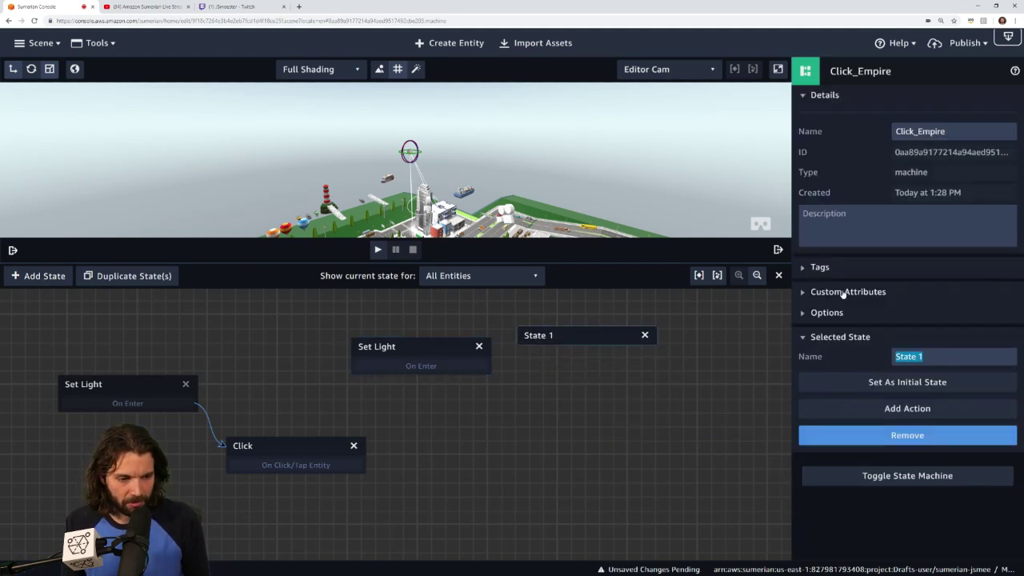
{"action": "type", "text": "Swit"}
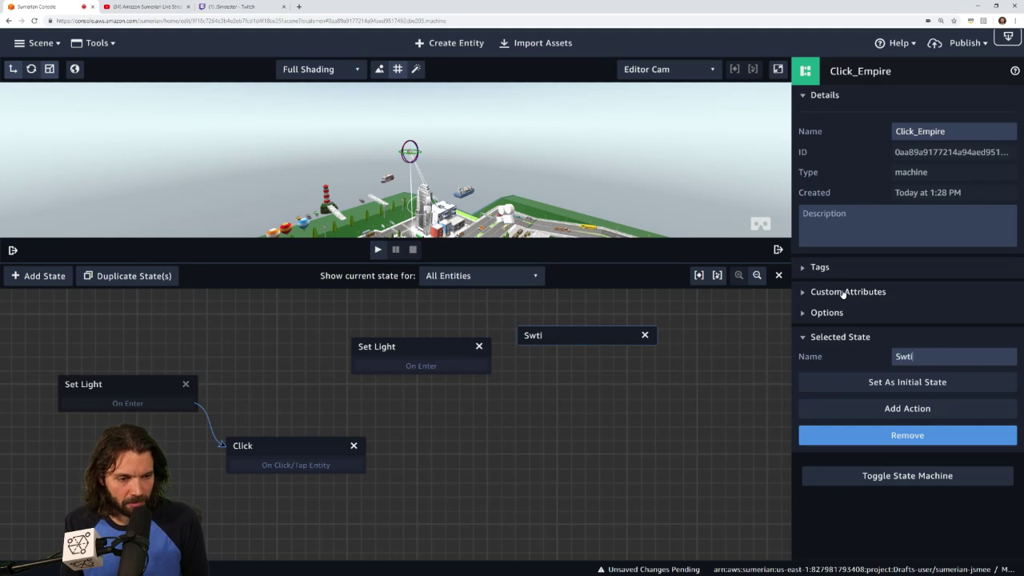
{"action": "type", "text": "ch"}
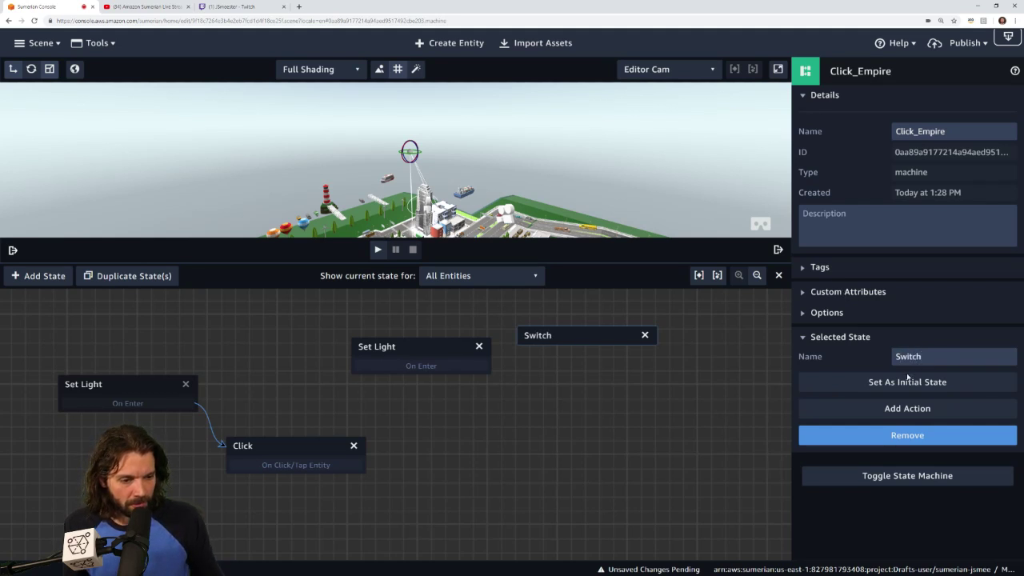
Step: Add a Switch Camera action to the Switch state with Fixed Cam as its camera and nudge the Set Light state beside it
{"action": "left_click", "coordinate": [907, 409]}
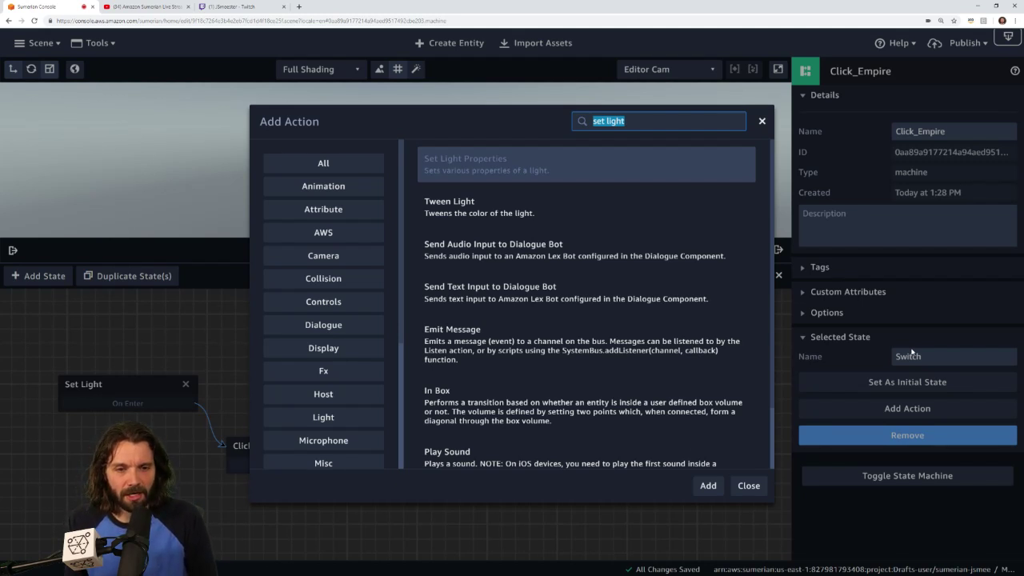
{"action": "type", "text": "switch"}
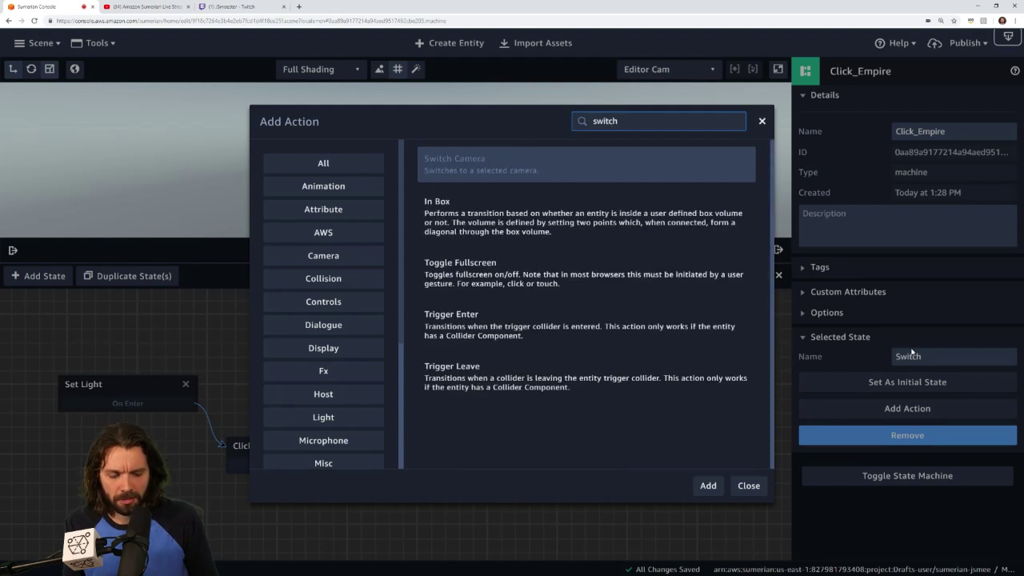
{"action": "key", "text": "Return"}
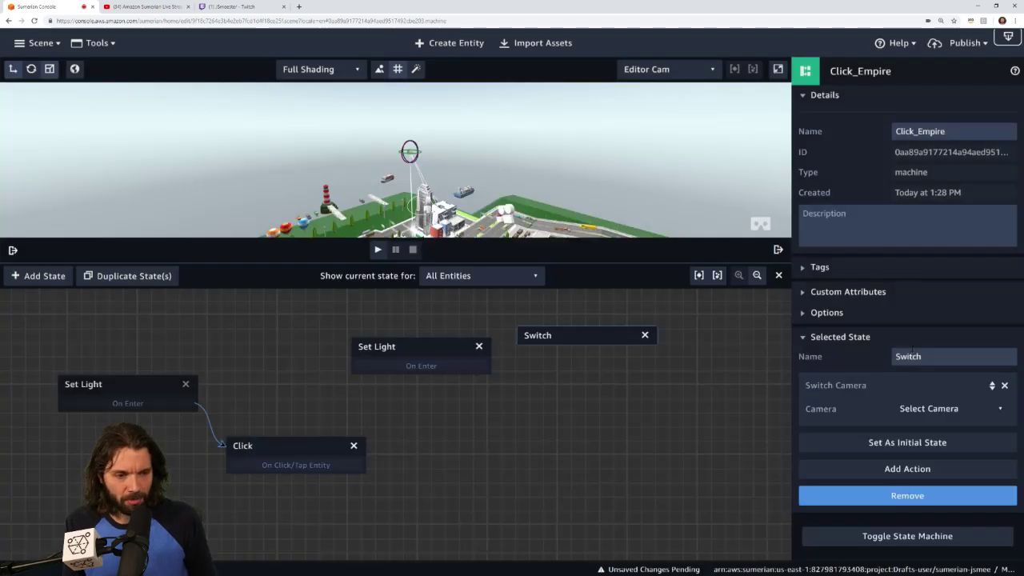
{"action": "left_click", "coordinate": [959, 409]}
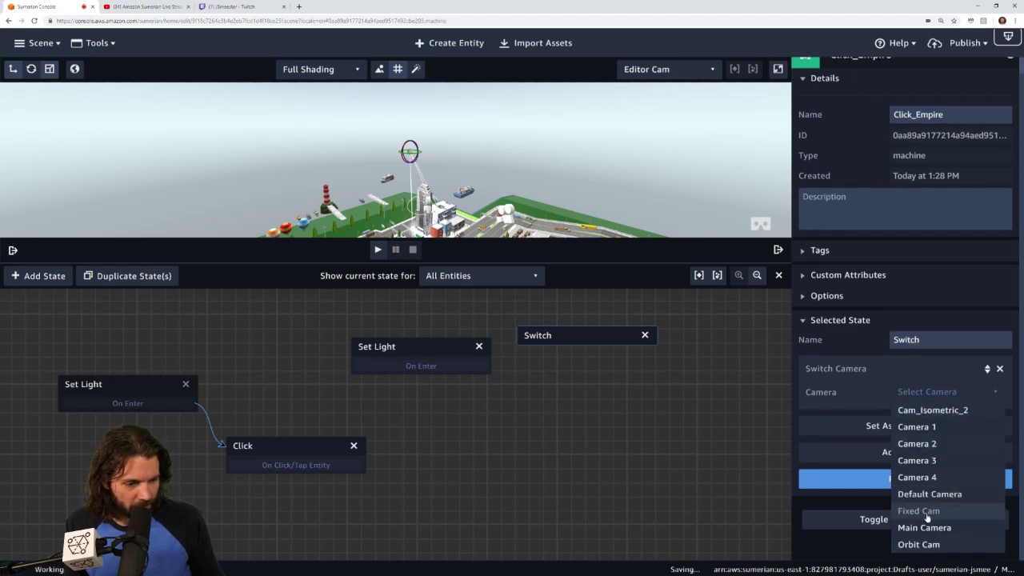
{"action": "left_click", "coordinate": [921, 511]}
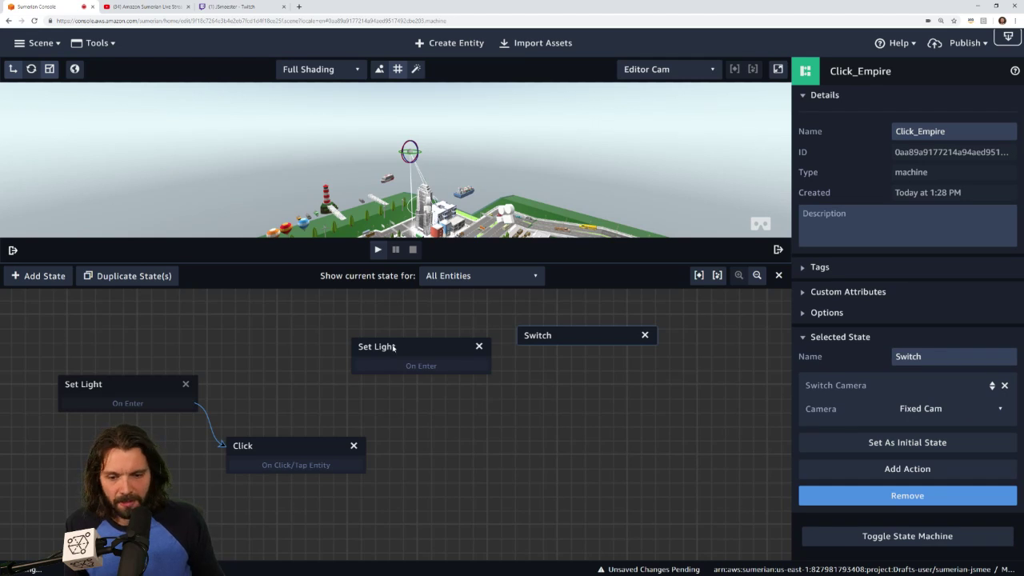
{"action": "left_click_drag", "start_coordinate": [425, 349], "coordinate": [419, 354]}
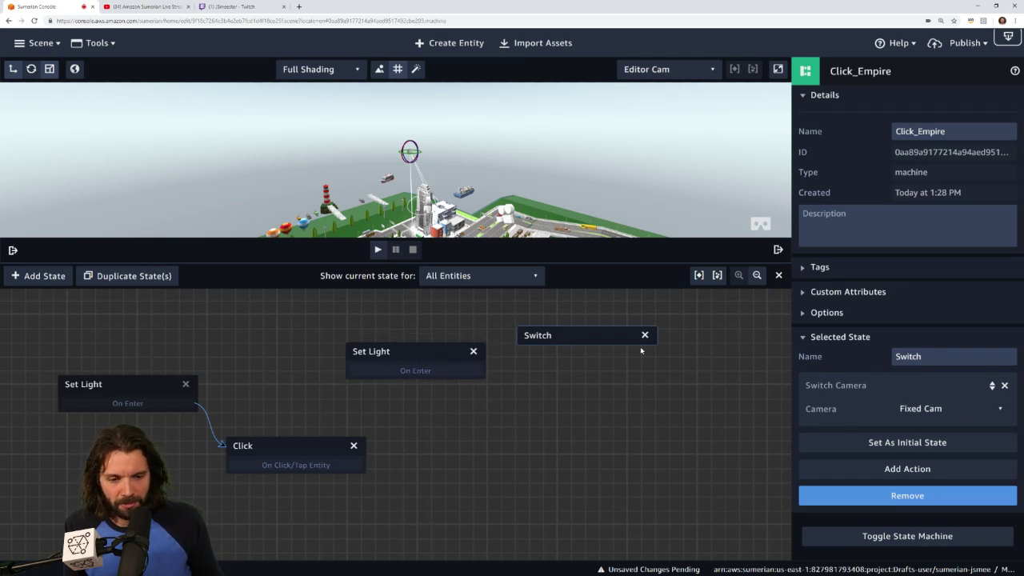
Step: Add a Transition action to the Switch state and shift it and the neighbouring Set Light state slightly left
{"action": "left_click", "coordinate": [881, 469]}
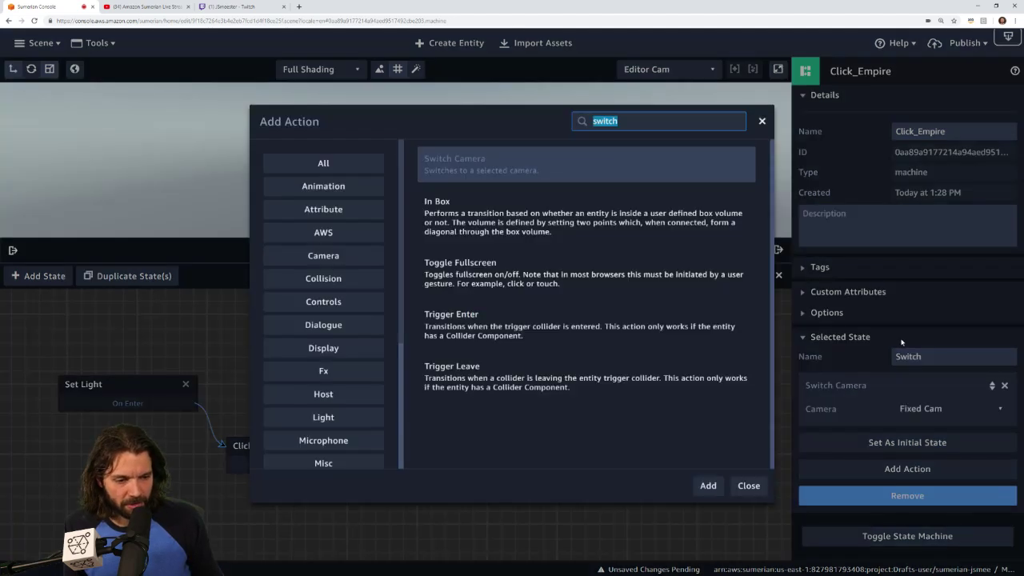
{"action": "type", "text": "tra"}
{"action": "key", "text": "Down"}
{"action": "key", "text": "Return"}
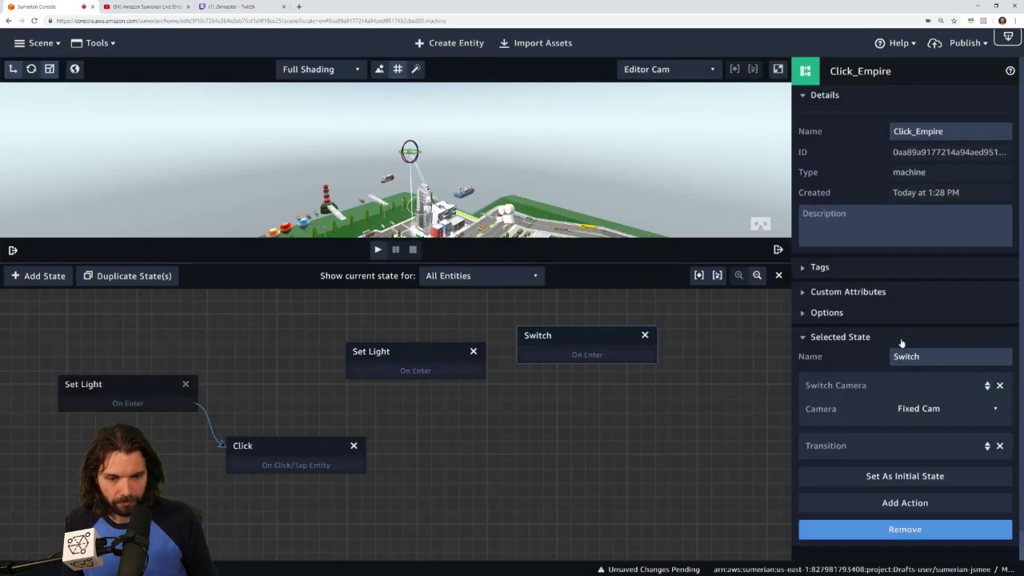
{"action": "left_click_drag", "start_coordinate": [426, 357], "coordinate": [410, 357]}
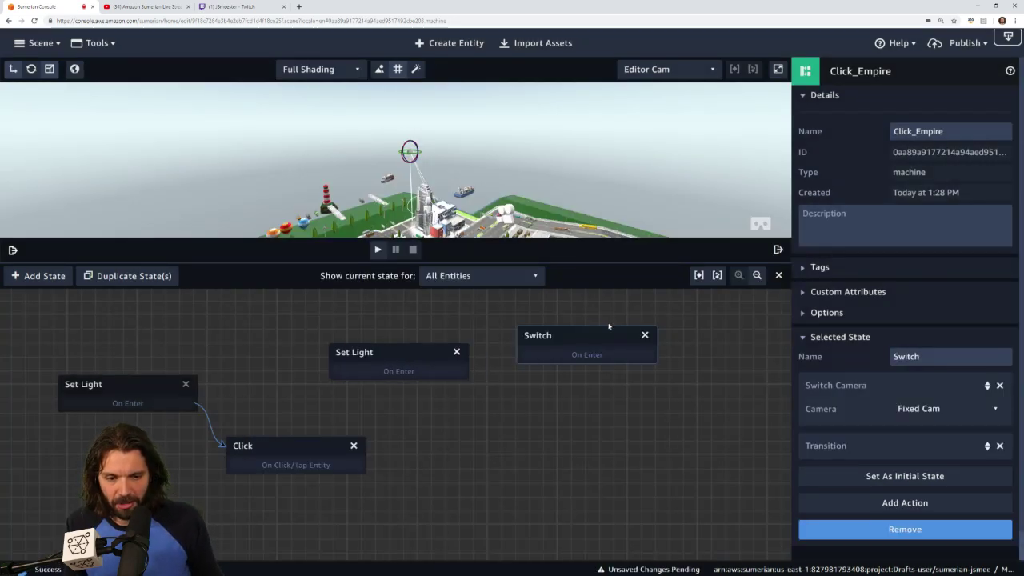
{"action": "left_click_drag", "start_coordinate": [590, 336], "coordinate": [556, 334]}
Step: Add a new state, place it below and right of Switch, and name it Start speech
{"action": "left_click", "coordinate": [55, 276]}
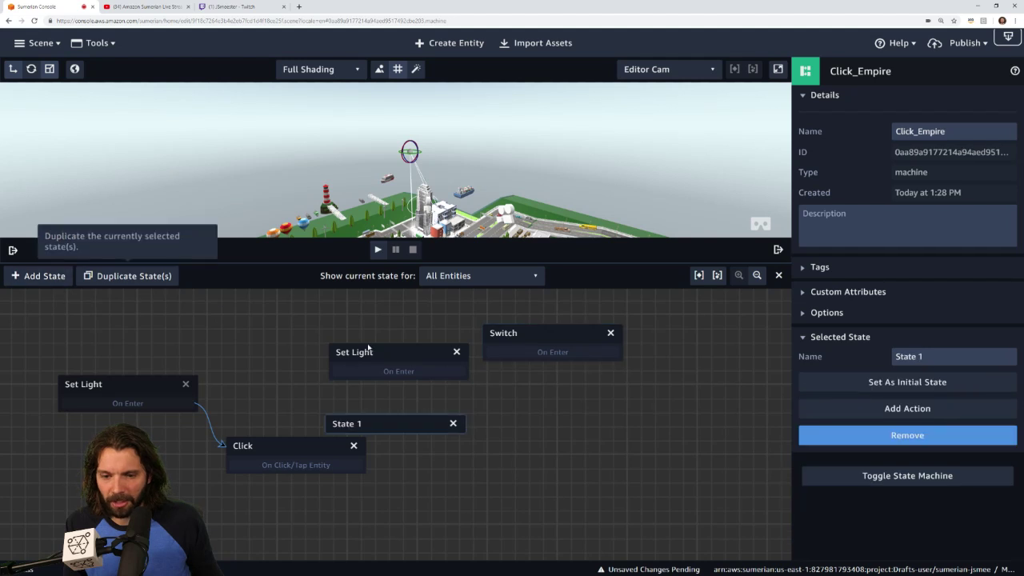
{"action": "left_click_drag", "start_coordinate": [350, 431], "coordinate": [652, 406]}
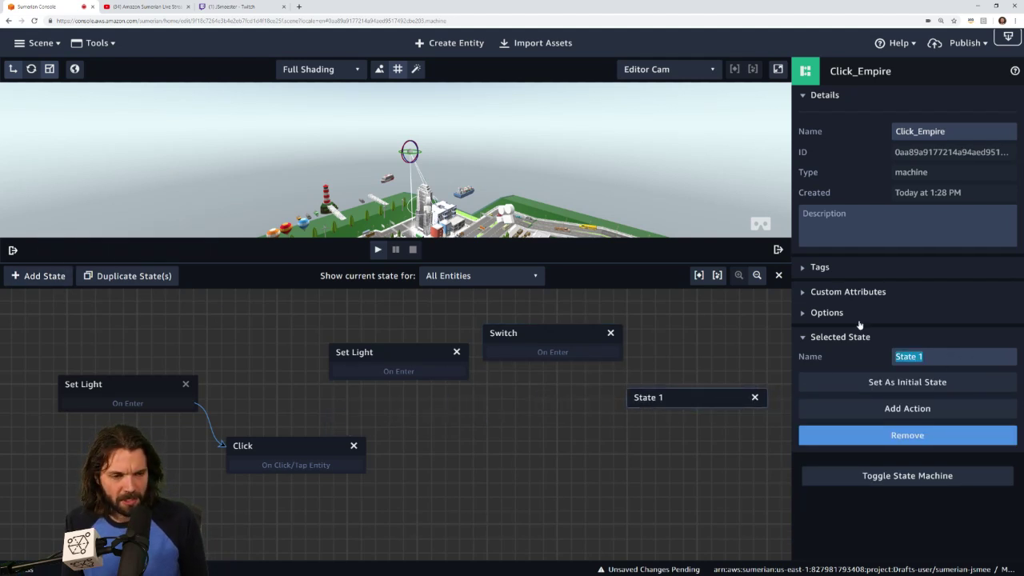
{"action": "type", "text": "Star"}
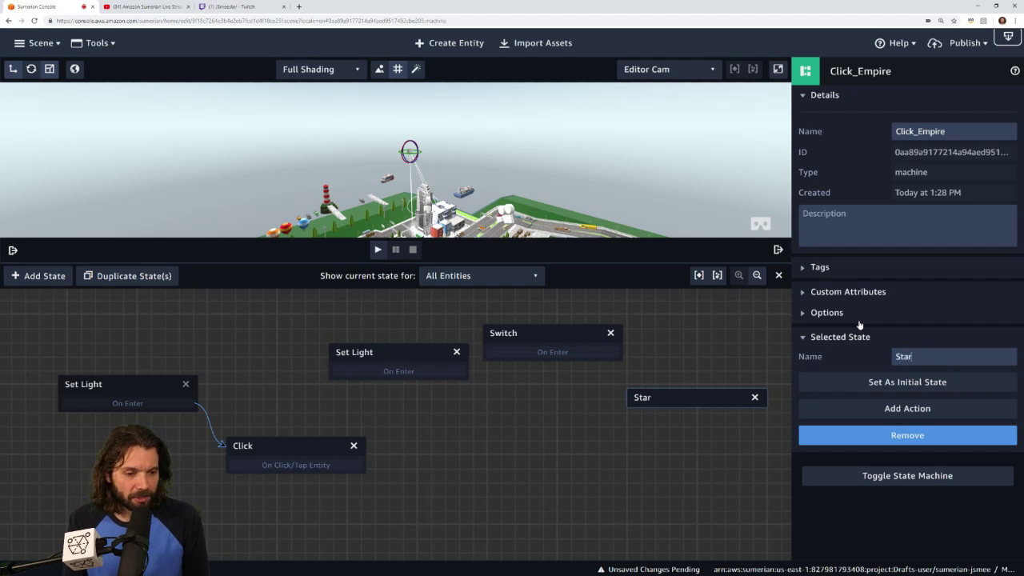
{"action": "type", "text": "t speech"}
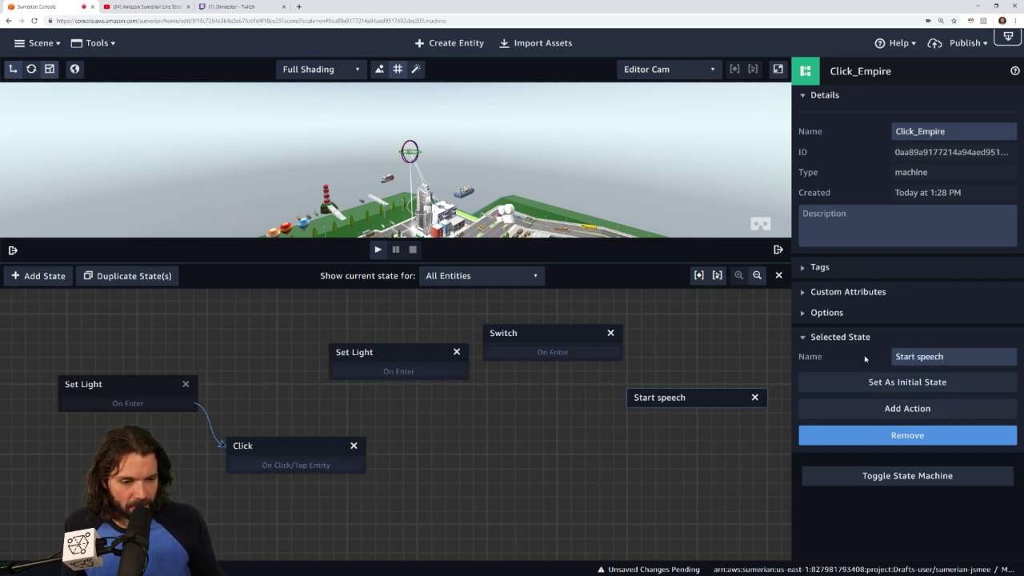
Step: Add a Start Speech action to the Start speech state
{"action": "left_click", "coordinate": [926, 409]}
{"action": "type", "text": "sta"}
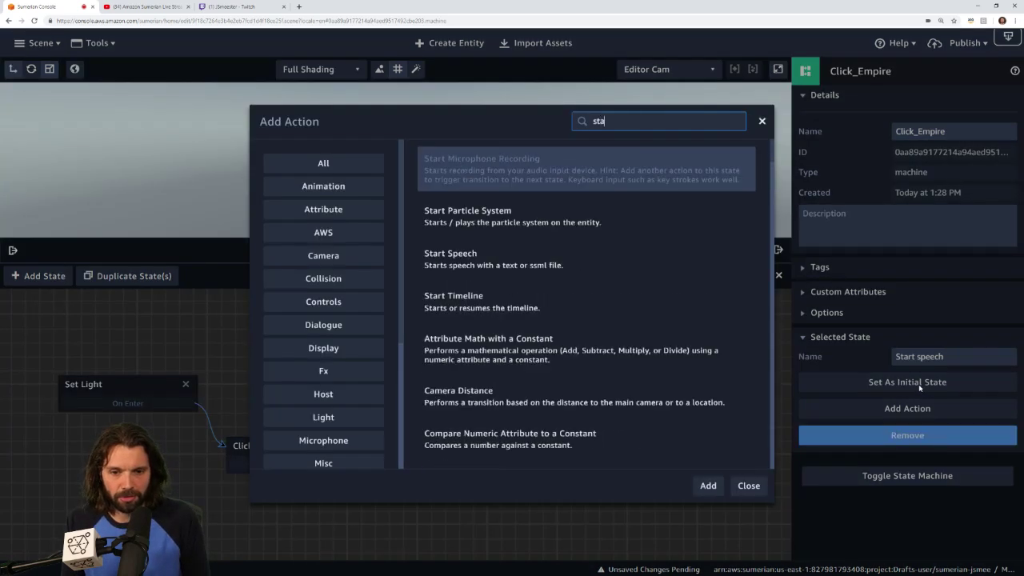
{"action": "type", "text": "rt speech"}
{"action": "key", "text": "Return"}
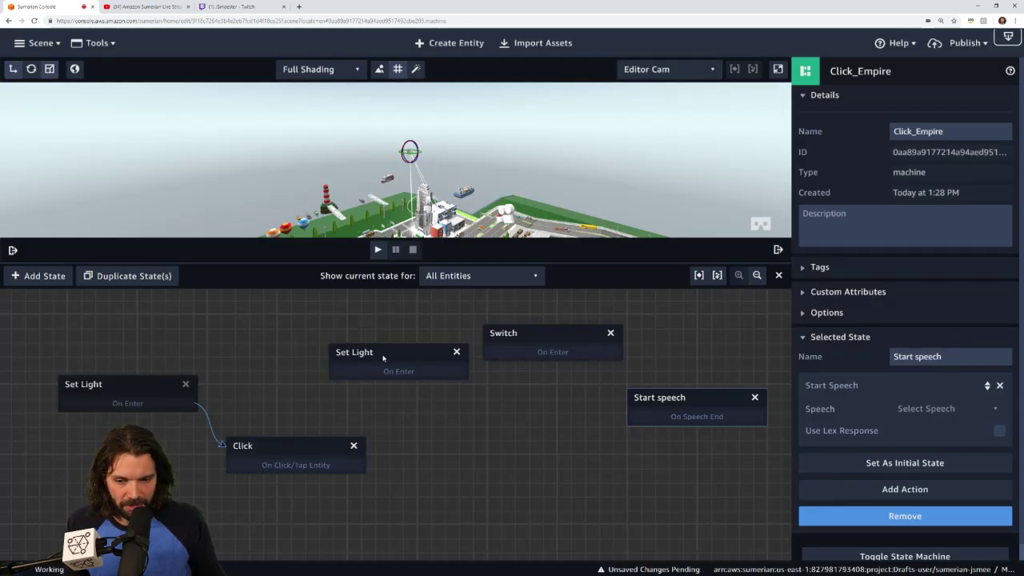
{"action": "left_click_drag", "start_coordinate": [382, 358], "coordinate": [381, 377]}
{"action": "scroll", "coordinate": [563, 445], "scroll_direction": "down", "scroll_amount": 3}
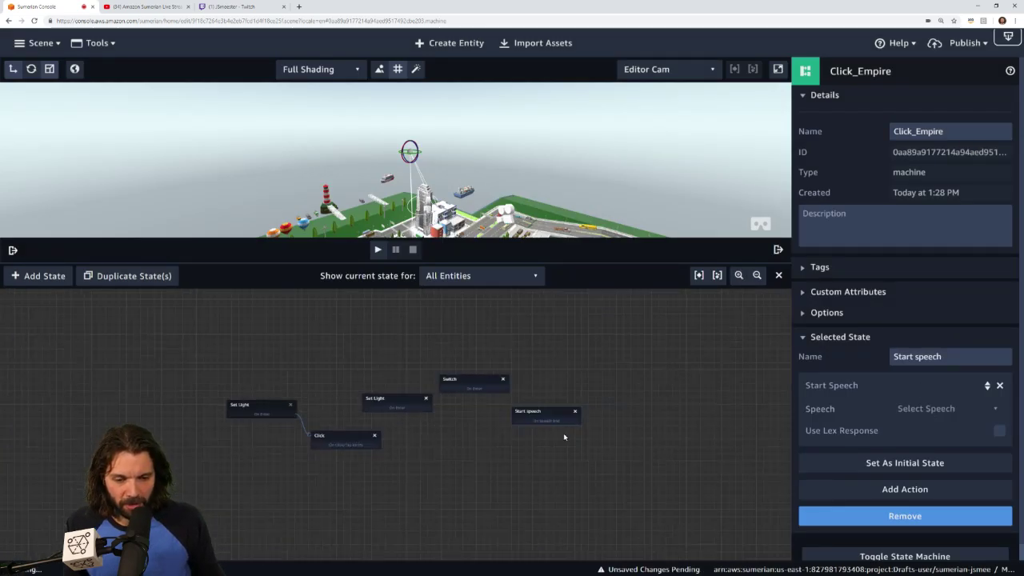
{"action": "scroll", "coordinate": [515, 415], "scroll_direction": "up", "scroll_amount": 3}
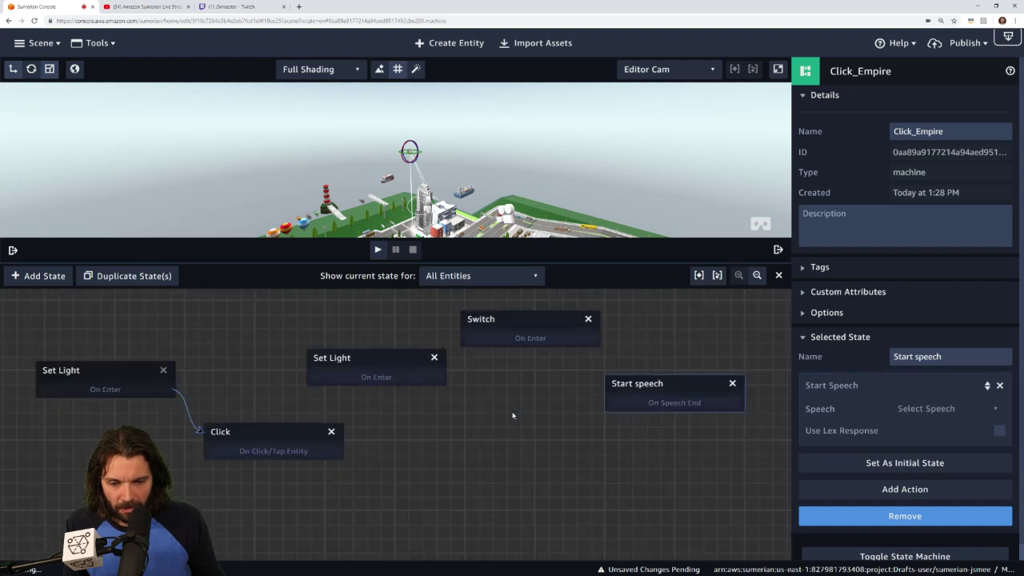
Step: Duplicate the Switch state, place the copy below Start speech, and set its camera to Camera 1
{"action": "left_click", "coordinate": [521, 329]}
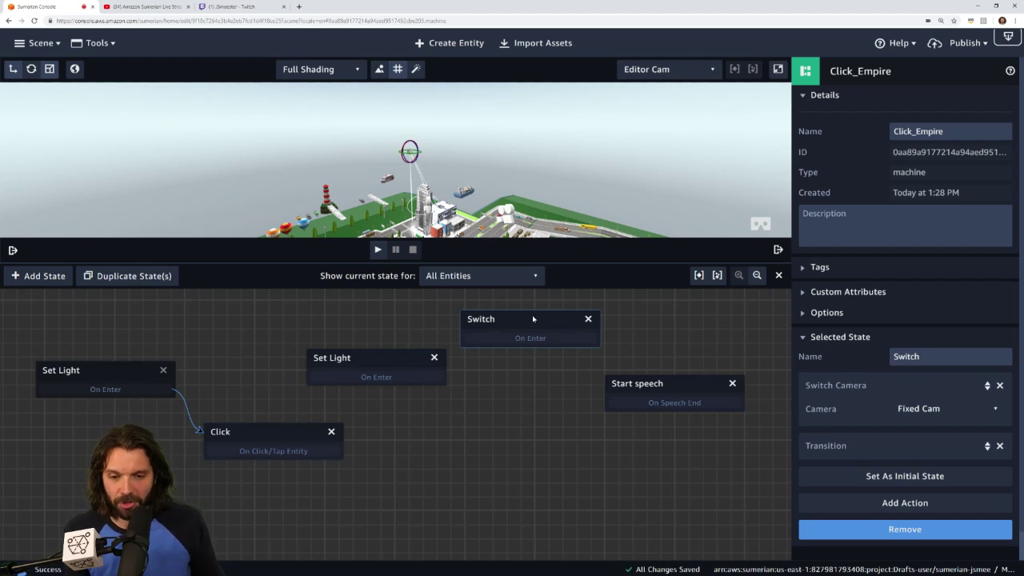
{"action": "left_click", "coordinate": [99, 279]}
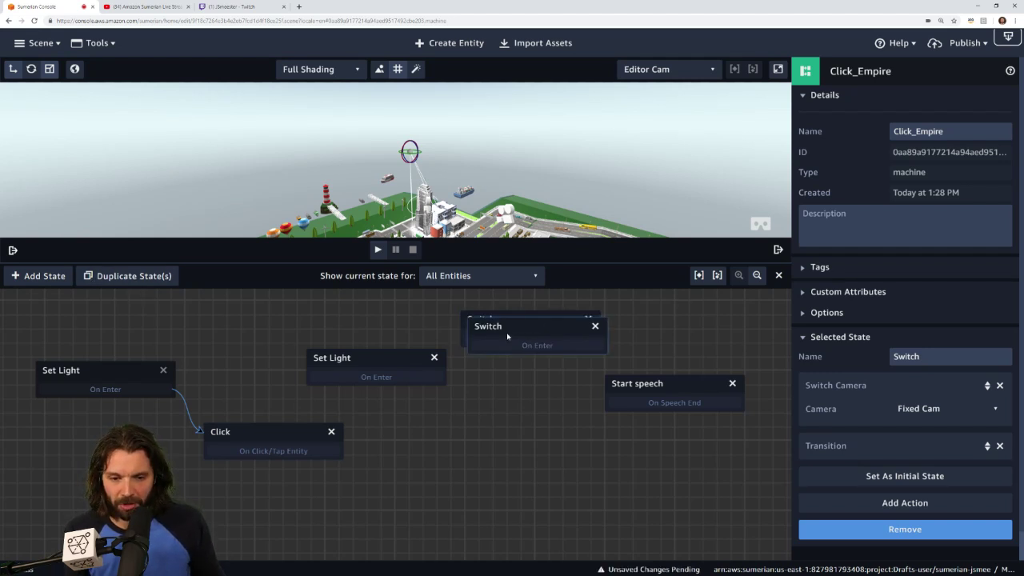
{"action": "left_click_drag", "start_coordinate": [507, 336], "coordinate": [598, 490]}
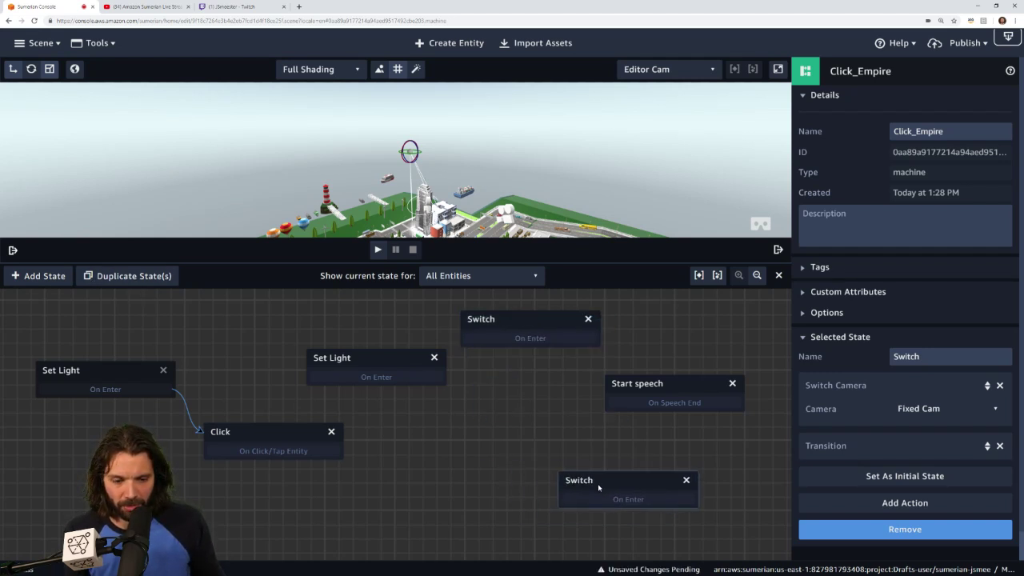
{"action": "left_click", "coordinate": [960, 410]}
{"action": "left_click", "coordinate": [926, 444]}
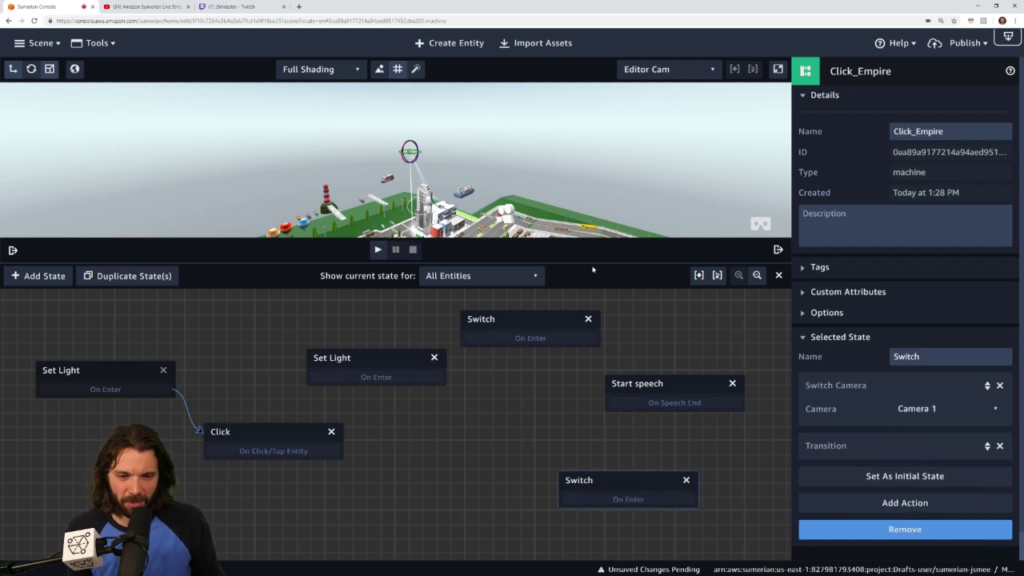
Step: Duplicate the Set Light state following Click, place the copy left of the lower Switch, and set Spot Light intensity to 0 and directional lights to 1
{"action": "left_click", "coordinate": [362, 358]}
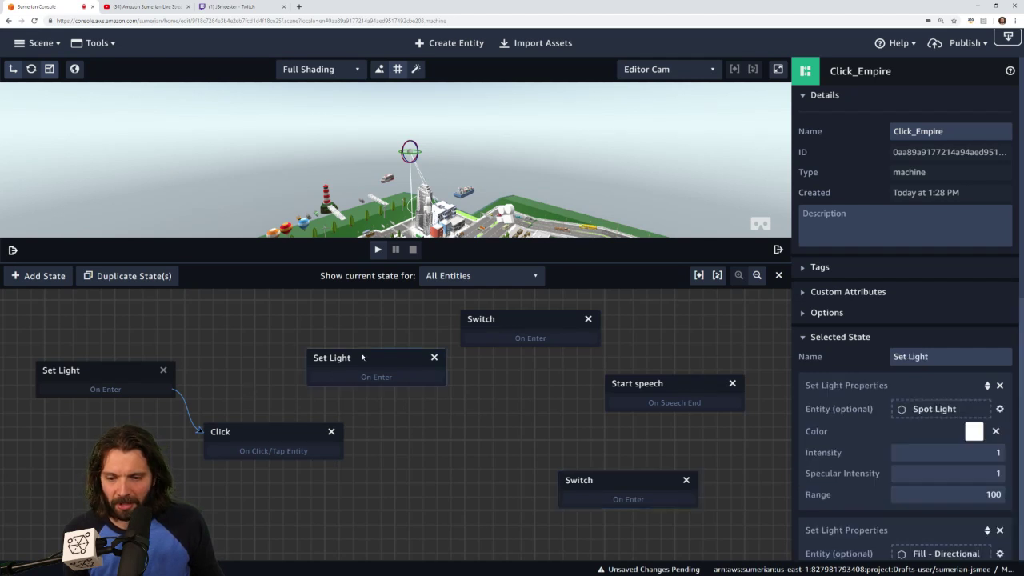
{"action": "left_click", "coordinate": [127, 280]}
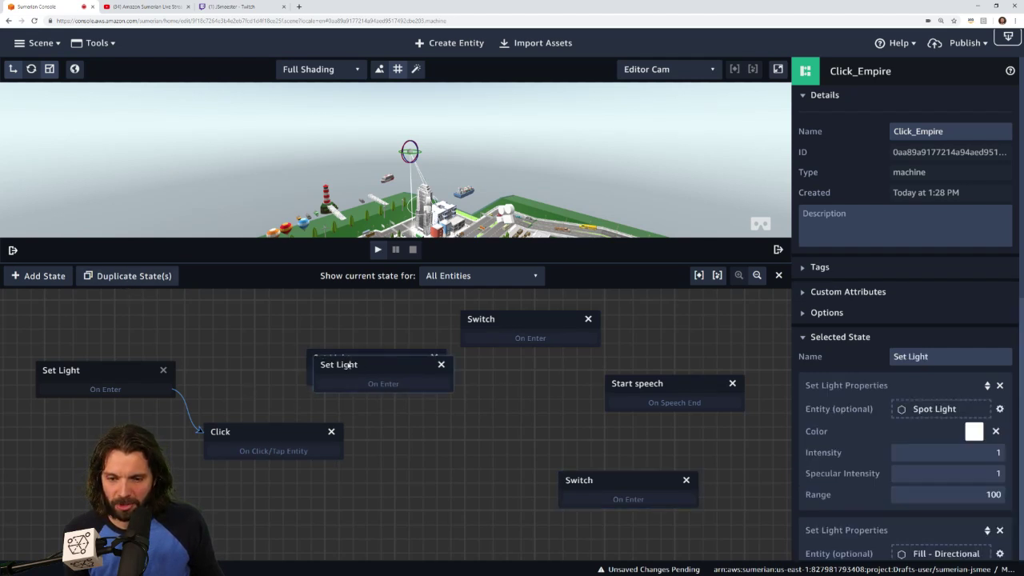
{"action": "left_click_drag", "start_coordinate": [376, 367], "coordinate": [457, 502]}
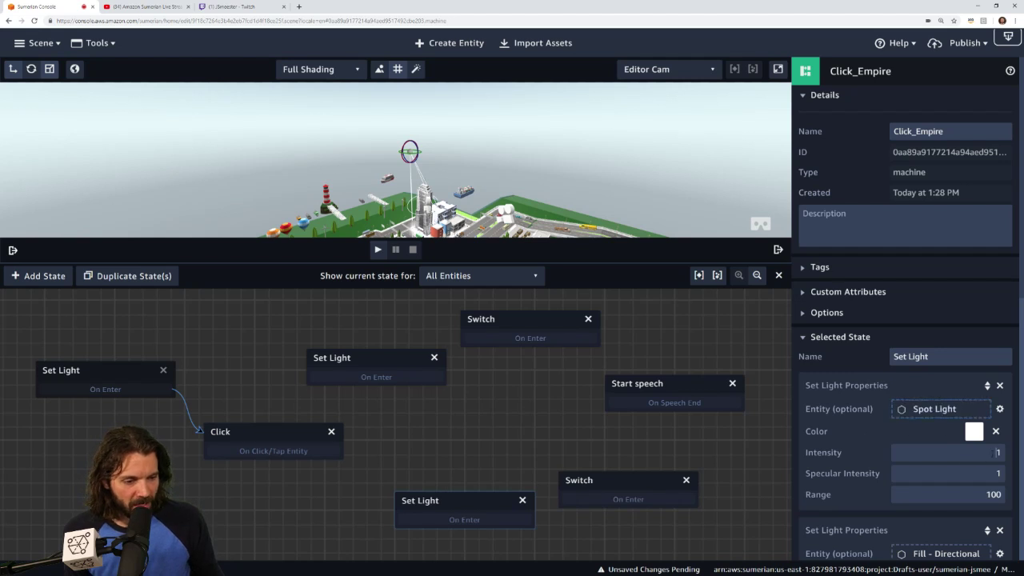
{"action": "left_click", "coordinate": [983, 453]}
{"action": "key", "text": "BackSpace"}
{"action": "type", "text": "0"}
{"action": "scroll", "coordinate": [951, 433], "scroll_direction": "down", "scroll_amount": 3}
{"action": "scroll", "coordinate": [951, 433], "scroll_direction": "down", "scroll_amount": 1}
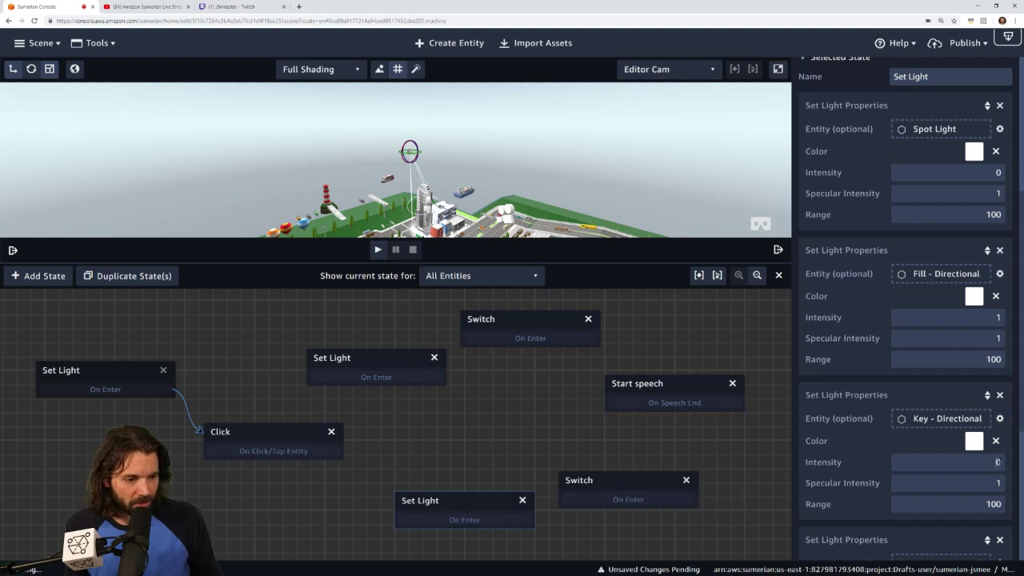
{"action": "key", "text": "BackSpace"}
{"action": "type", "text": "1"}
{"action": "scroll", "coordinate": [964, 418], "scroll_direction": "down", "scroll_amount": 3}
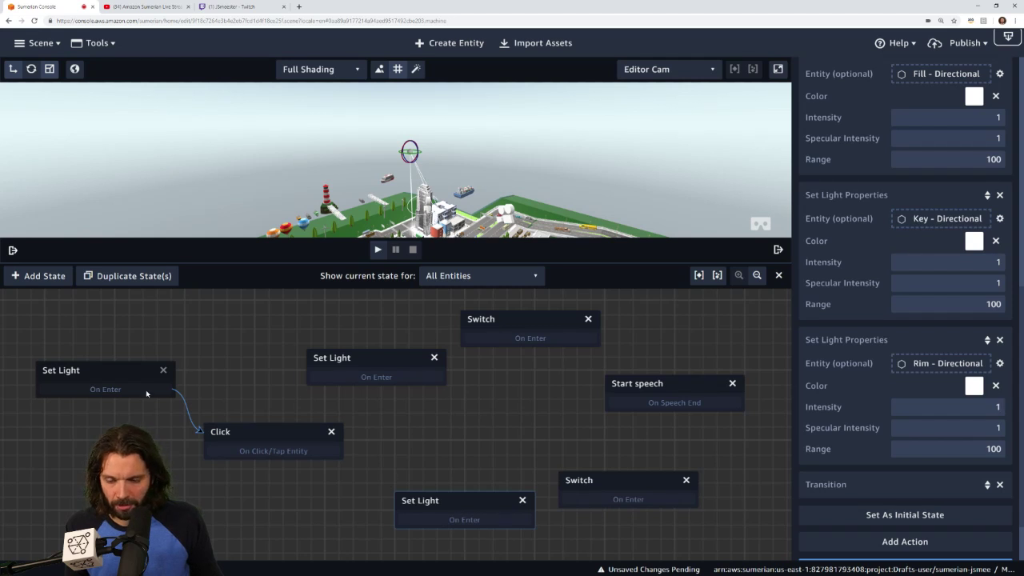
Step: Spread out the first two states and link Click through Set Light, Switch, Start speech, the lower Switch and lower Set Light back to Click
{"action": "left_click_drag", "start_coordinate": [127, 380], "coordinate": [116, 374]}
{"action": "mouse_move", "coordinate": [277, 432]}
{"action": "left_mouse_down"}
{"action": "mouse_move", "coordinate": [237, 424]}
{"action": "mouse_move", "coordinate": [381, 351]}
{"action": "mouse_move", "coordinate": [395, 373]}
{"action": "mouse_move", "coordinate": [540, 336]}
{"action": "mouse_move", "coordinate": [636, 392]}
{"action": "mouse_move", "coordinate": [626, 488]}
{"action": "mouse_move", "coordinate": [465, 524]}
{"action": "mouse_move", "coordinate": [240, 446]}
{"action": "left_mouse_up"}
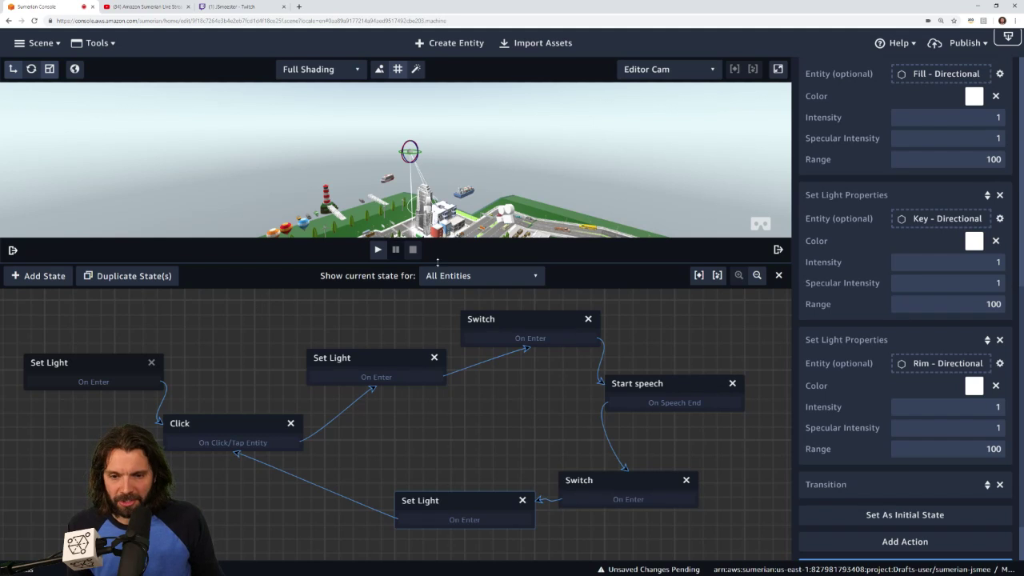
Step: Enlarge the viewport, play the scene, close the map overlay, trigger the skyscraper to test the state machine, and stop playback
{"action": "left_click_drag", "start_coordinate": [257, 263], "coordinate": [304, 330]}
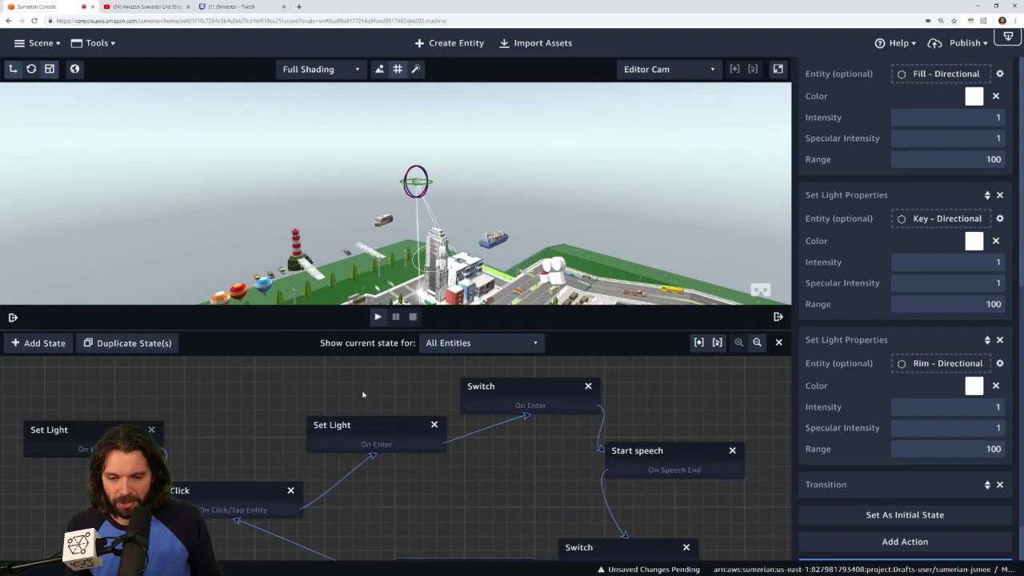
{"action": "left_click", "coordinate": [379, 318]}
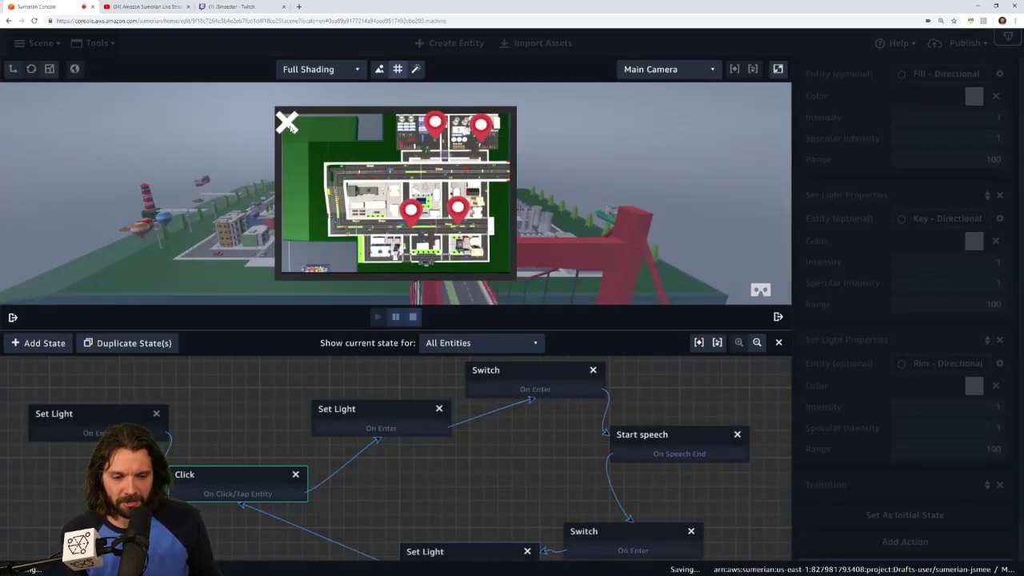
{"action": "left_click", "coordinate": [289, 124]}
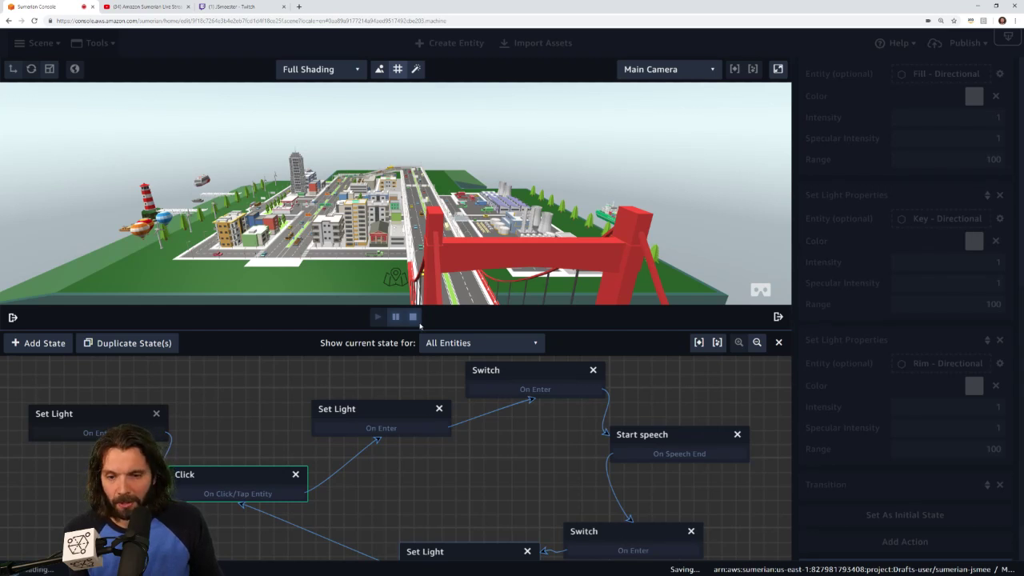
{"action": "left_click", "coordinate": [301, 173]}
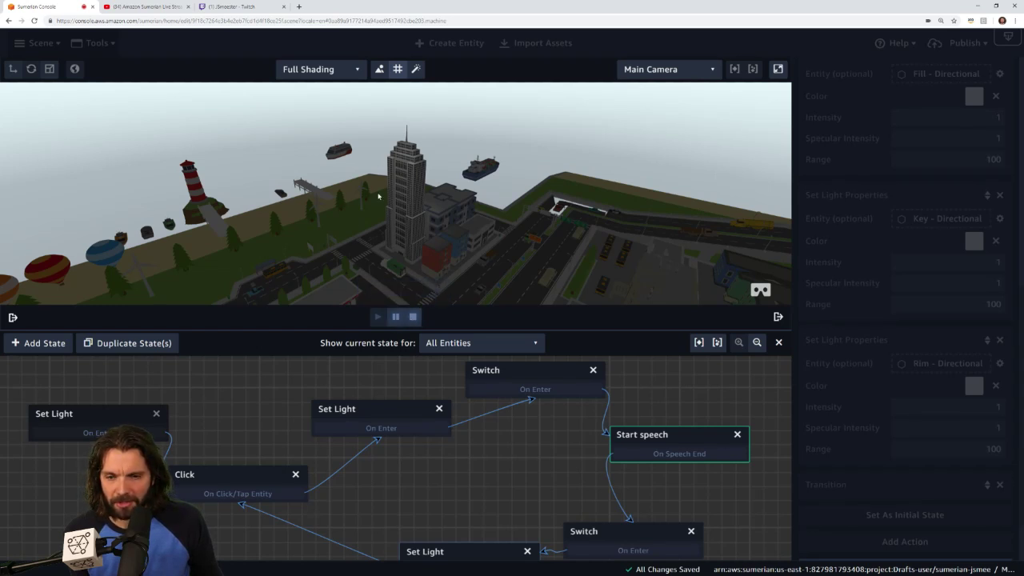
{"action": "left_click", "coordinate": [416, 318]}
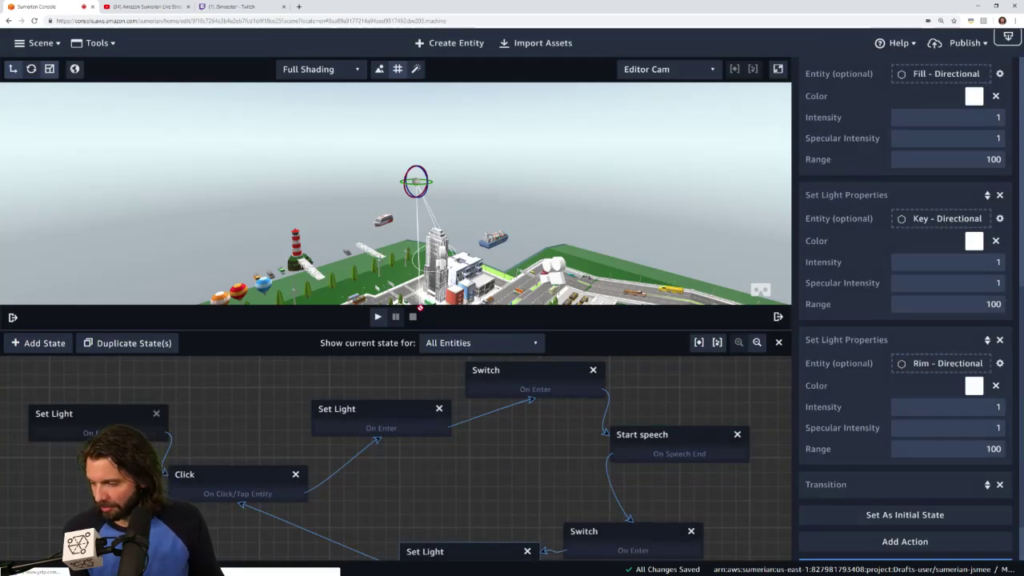
Step: Check the spot and directional light settings in the Set Light state following Click and show the entity list
{"action": "left_click", "coordinate": [390, 407]}
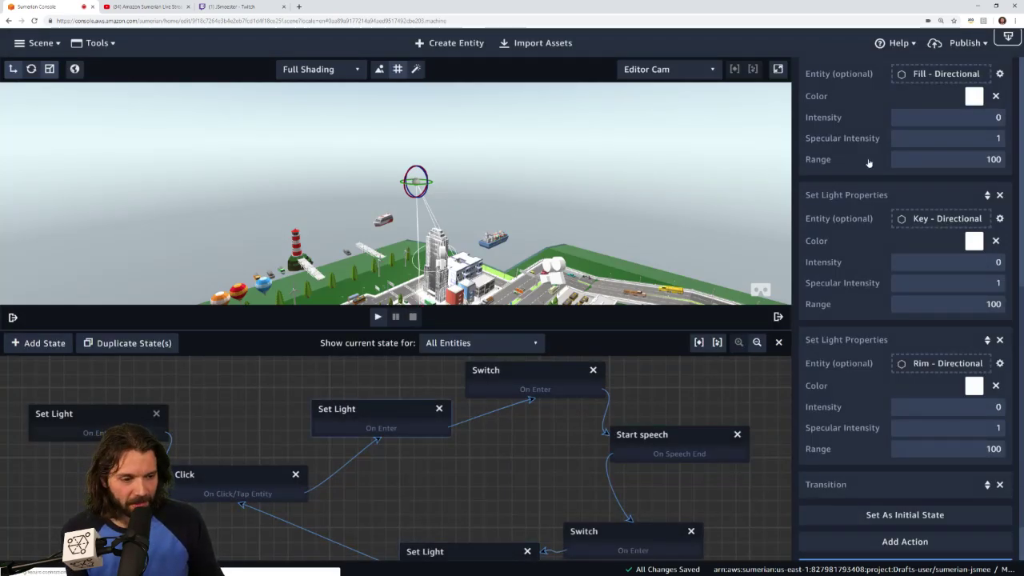
{"action": "scroll", "coordinate": [868, 188], "scroll_direction": "up", "scroll_amount": 3}
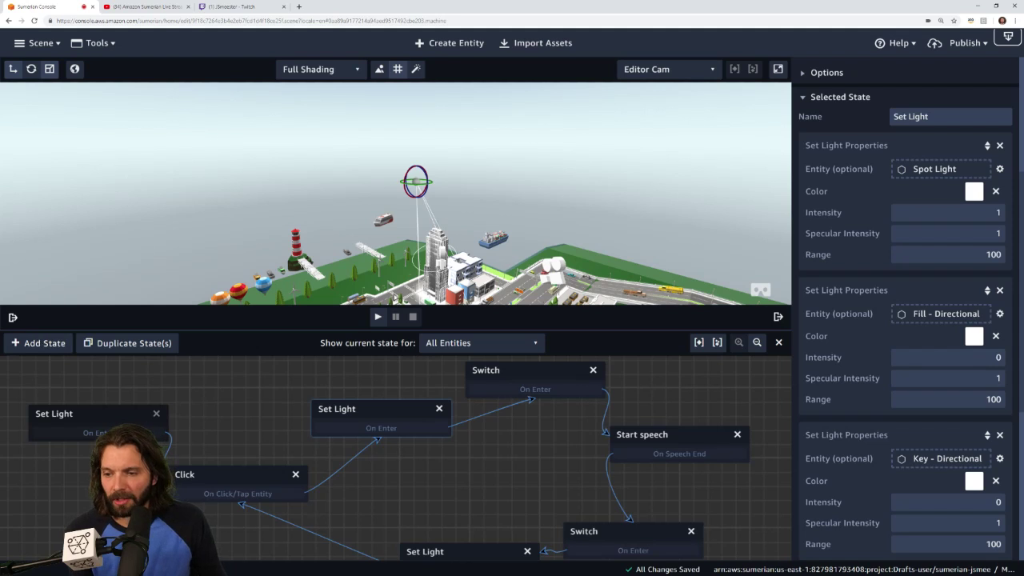
{"action": "left_click", "coordinate": [12, 319]}
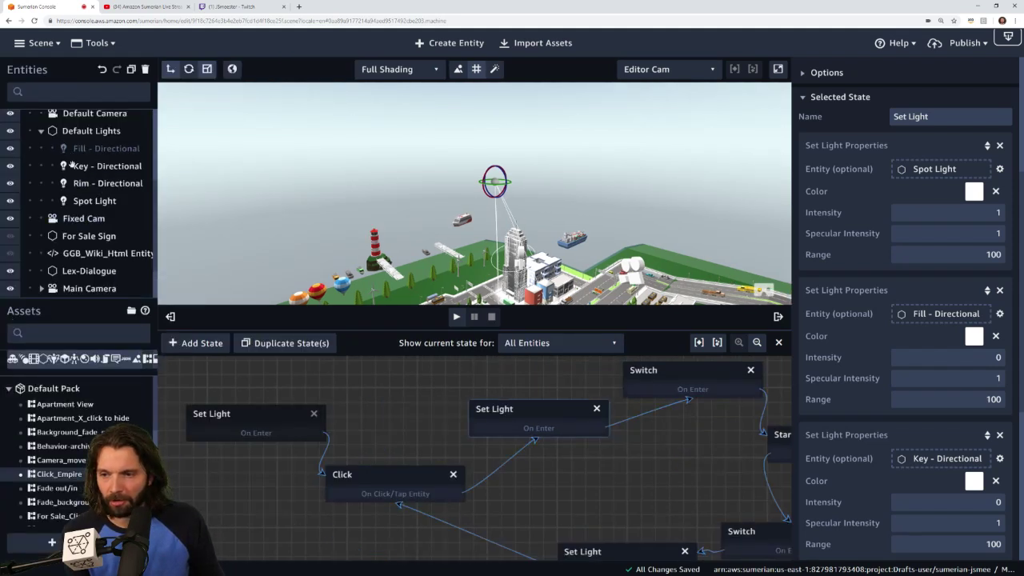
Step: Set the Spot Light intensity in the Set Light state following Click to 7.47, matching the Spot Light entity
{"action": "left_click", "coordinate": [88, 201]}
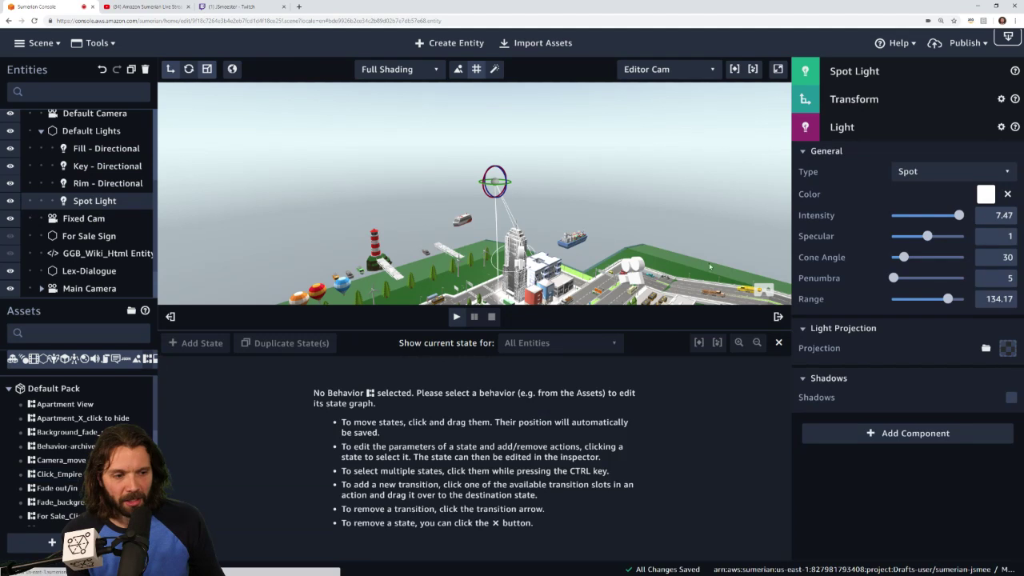
{"action": "left_click", "coordinate": [999, 215]}
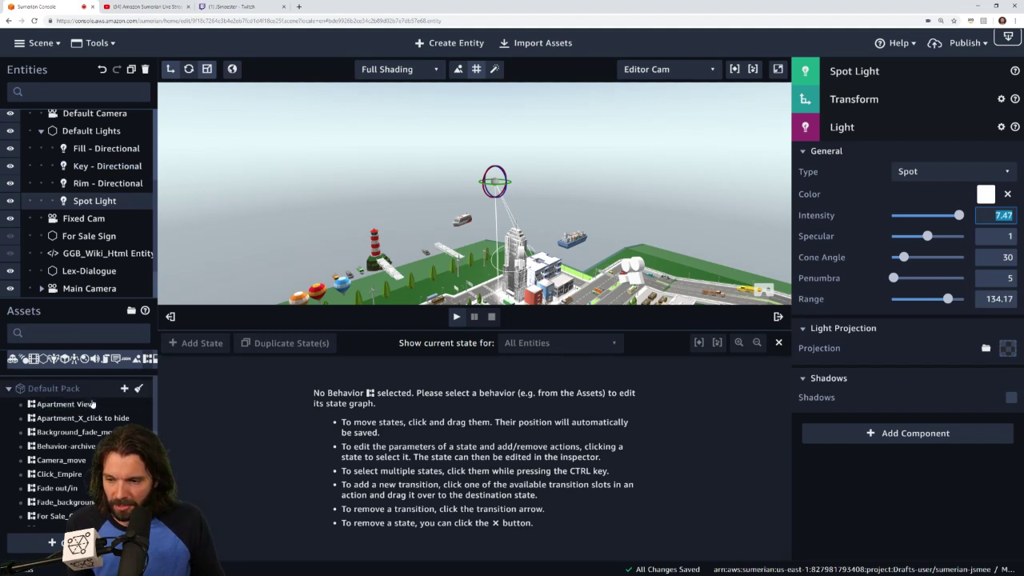
{"action": "left_click", "coordinate": [60, 474]}
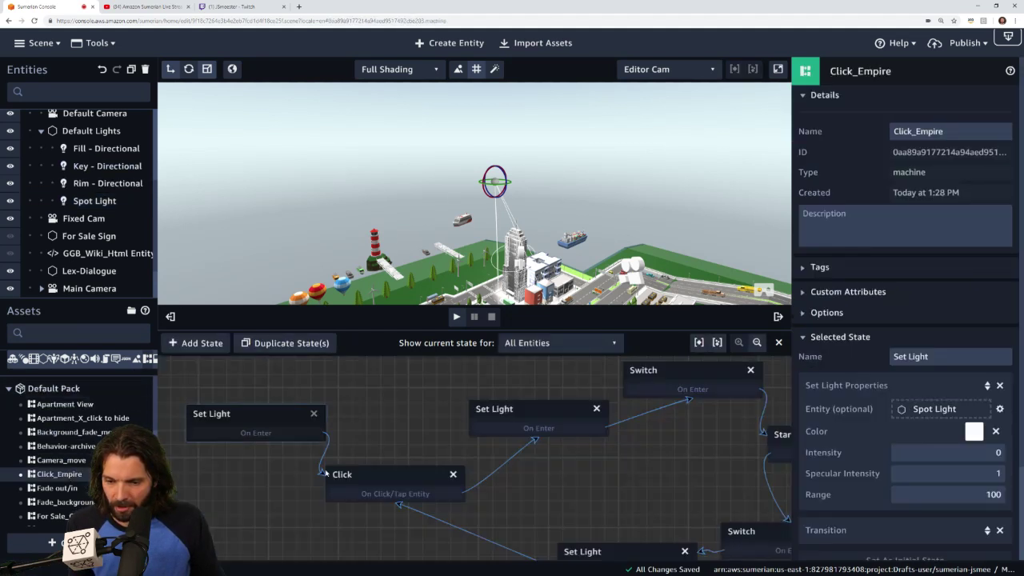
{"action": "left_click_drag", "start_coordinate": [658, 469], "coordinate": [570, 472]}
{"action": "left_click", "coordinate": [420, 413]}
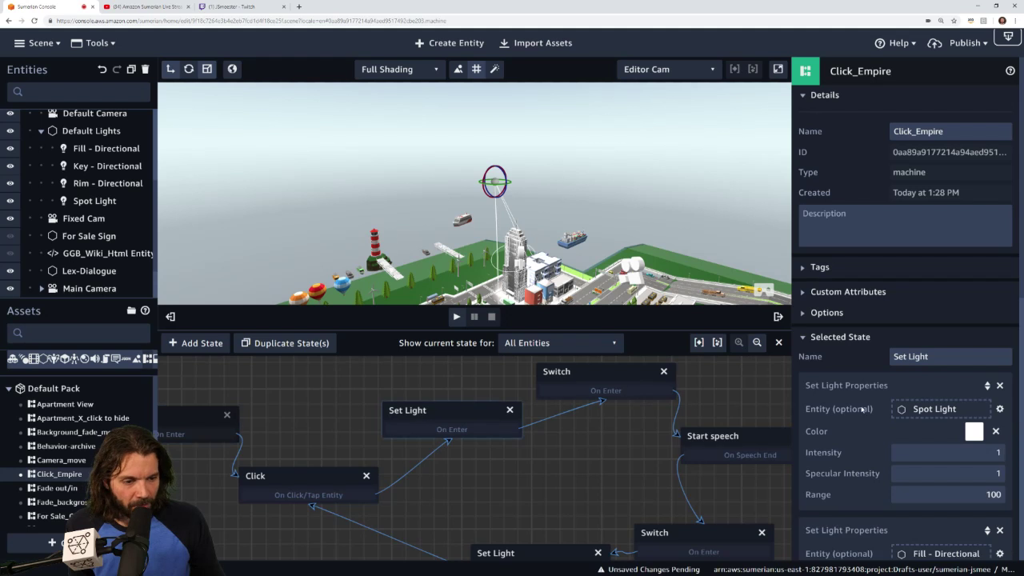
{"action": "scroll", "coordinate": [898, 369], "scroll_direction": "down", "scroll_amount": 2}
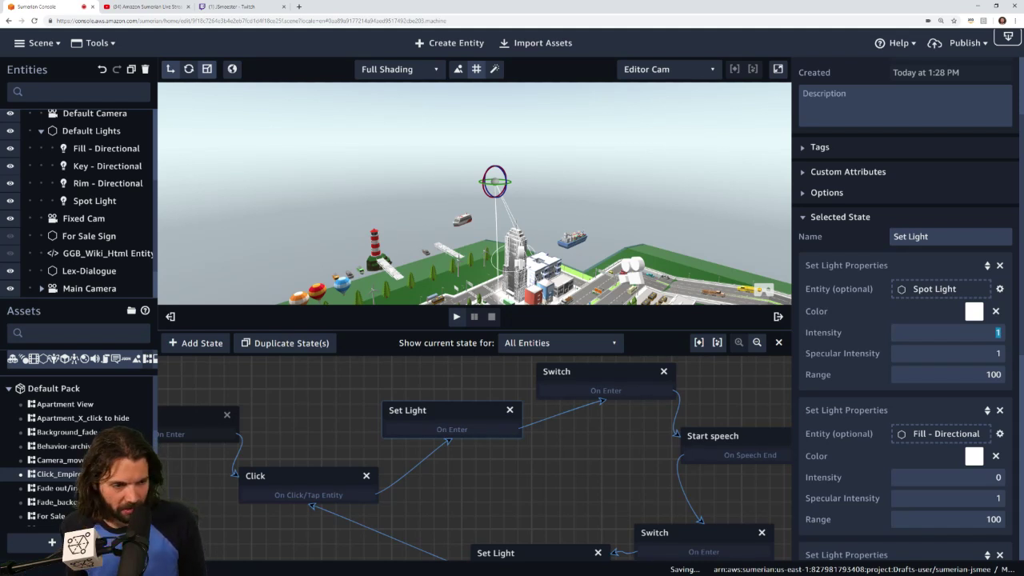
{"action": "type", "text": "7.47"}
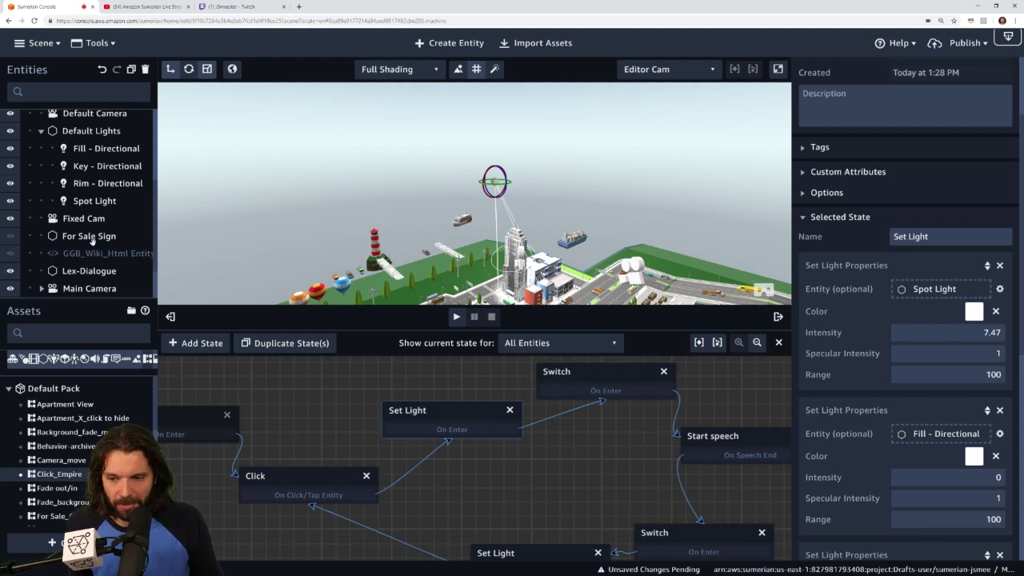
Step: Copy the Spot Light entity's range and set the Spot Light range to 134.17 in the Set Light state following Click
{"action": "left_click", "coordinate": [94, 201]}
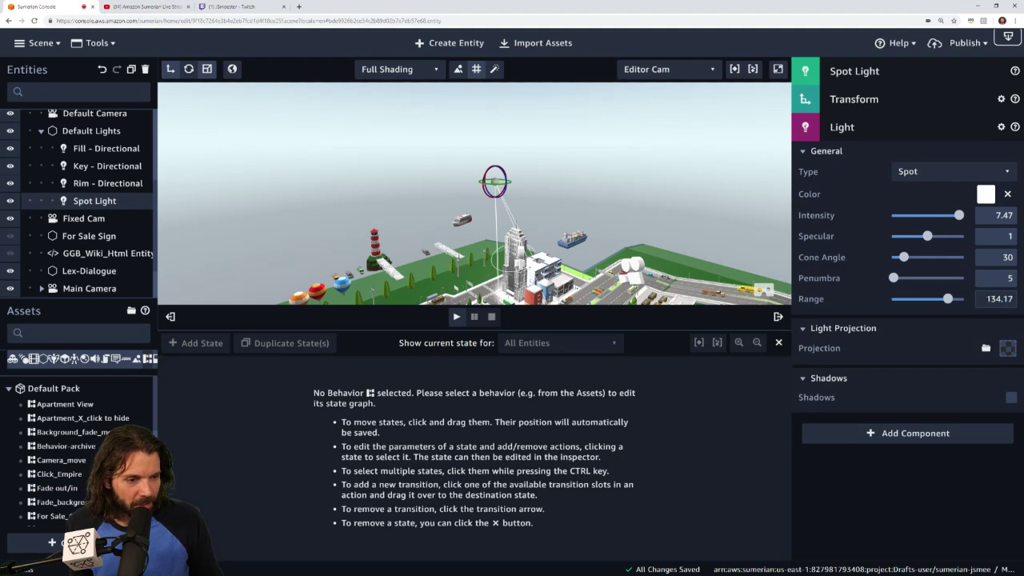
{"action": "double_click", "coordinate": [1008, 299]}
{"action": "key", "text": "ctrl+c"}
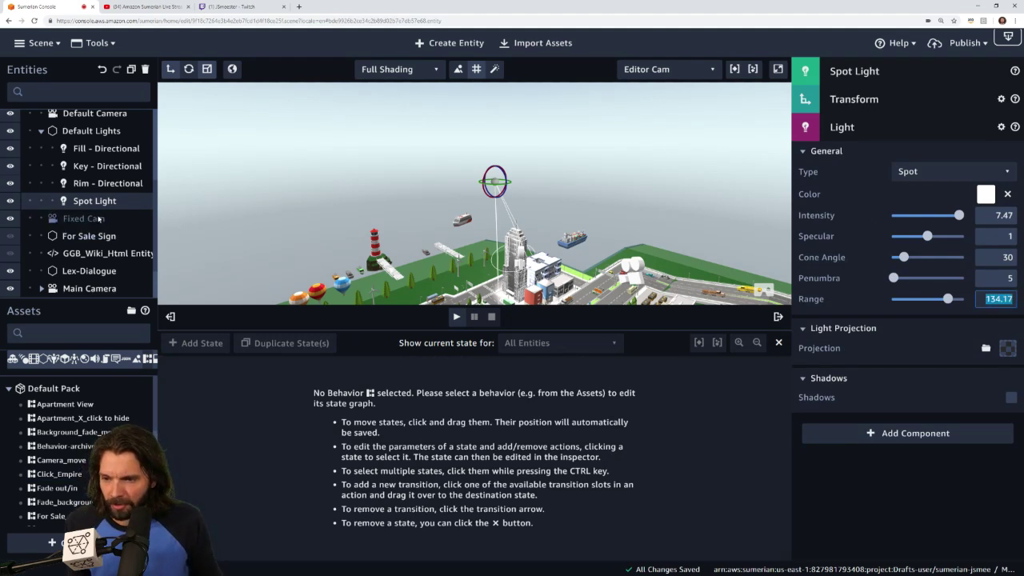
{"action": "left_click", "coordinate": [59, 474]}
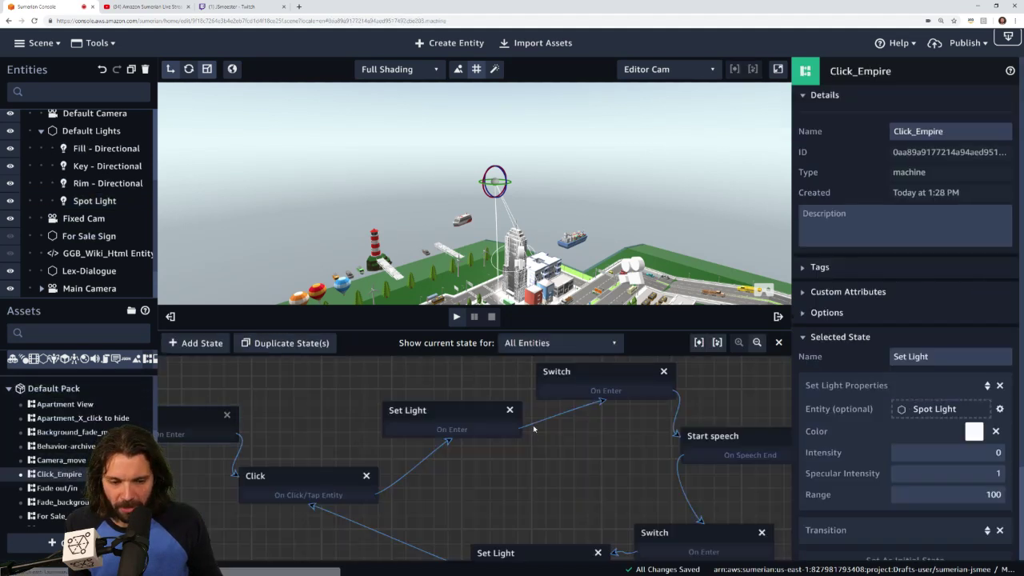
{"action": "scroll", "coordinate": [929, 362], "scroll_direction": "down", "scroll_amount": 3}
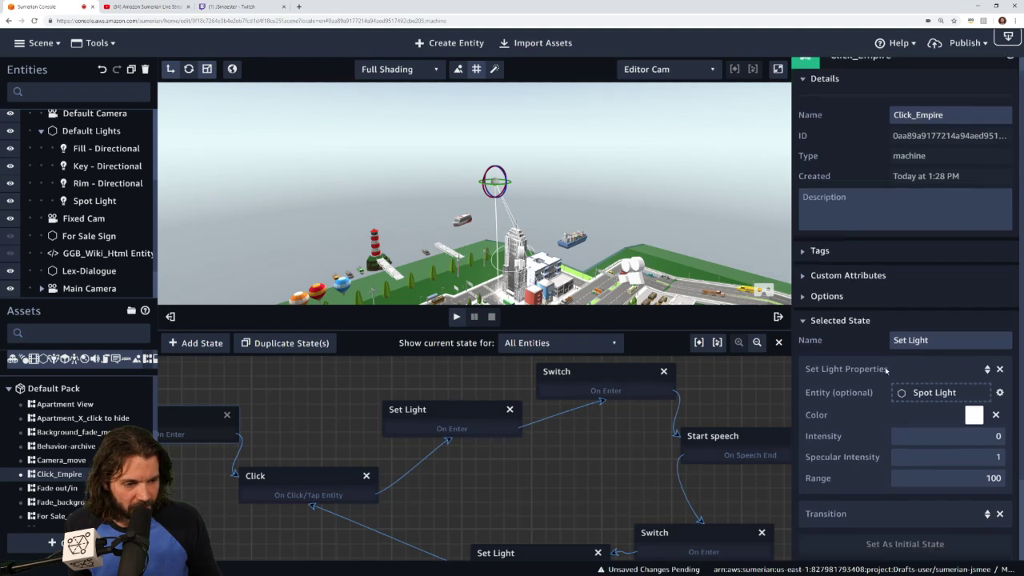
{"action": "left_click", "coordinate": [455, 409]}
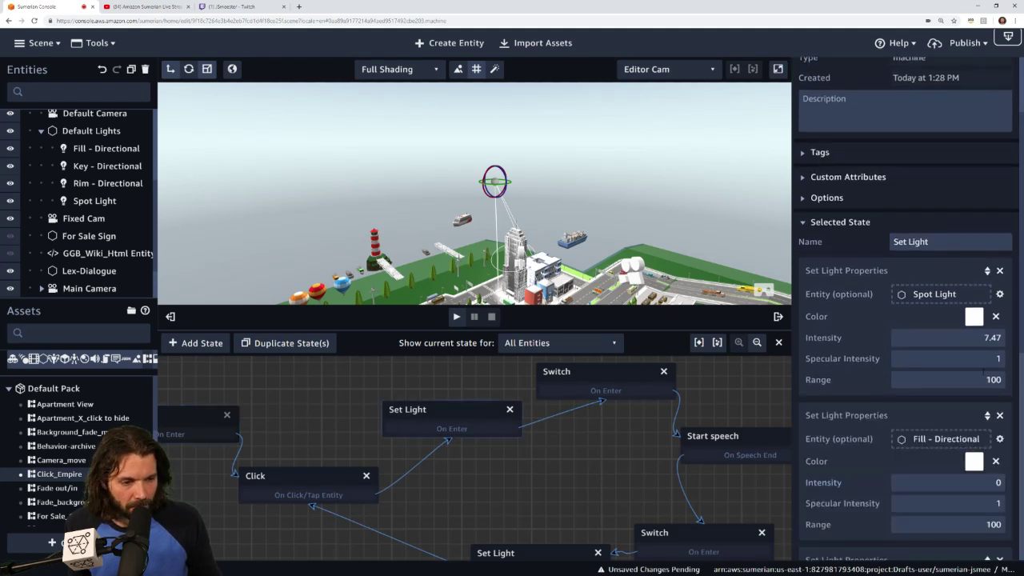
{"action": "left_click_drag", "start_coordinate": [985, 380], "coordinate": [1014, 382]}
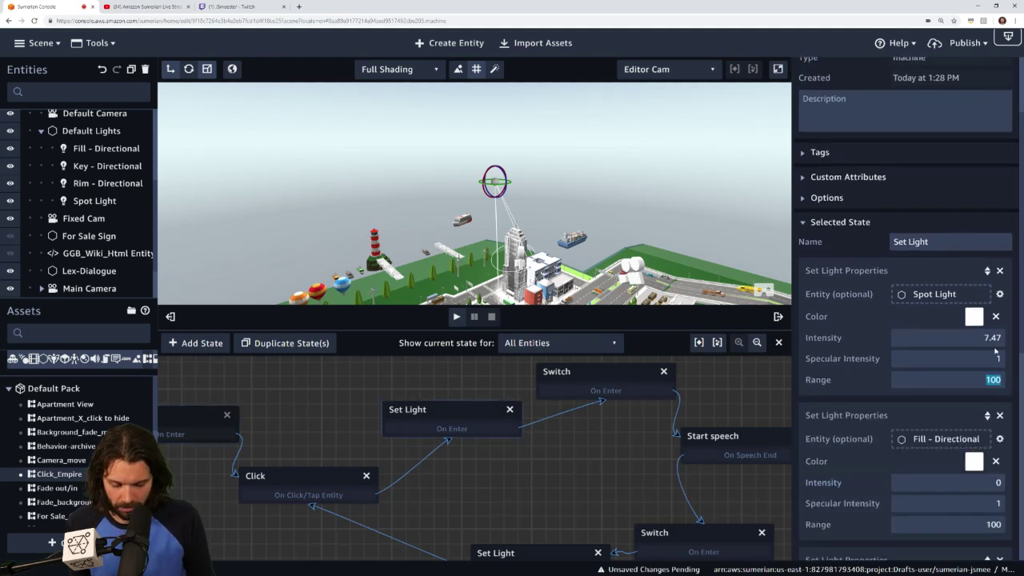
{"action": "key", "text": "ctrl+v"}
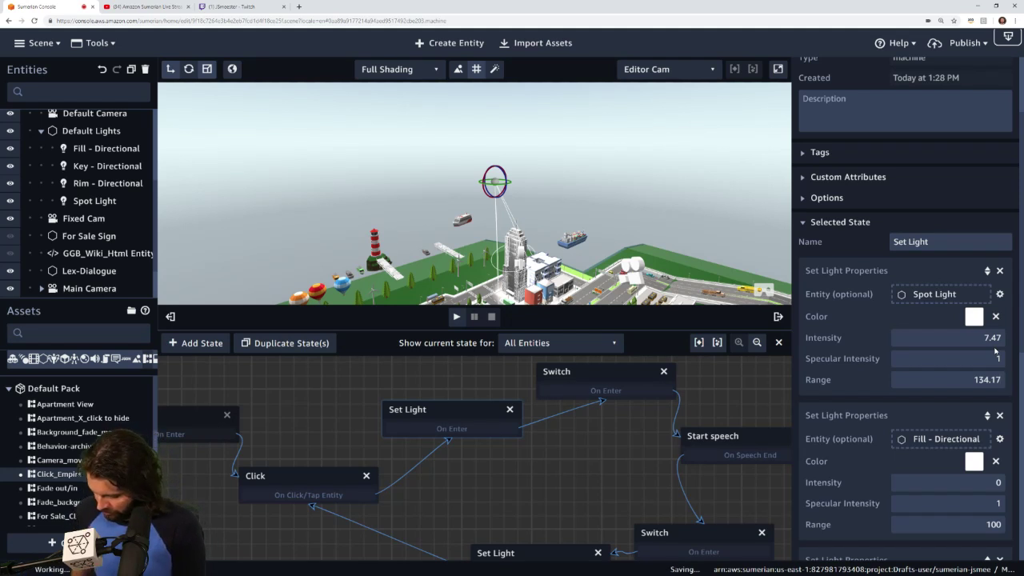
{"action": "scroll", "coordinate": [996, 351], "scroll_direction": "down", "scroll_amount": 3}
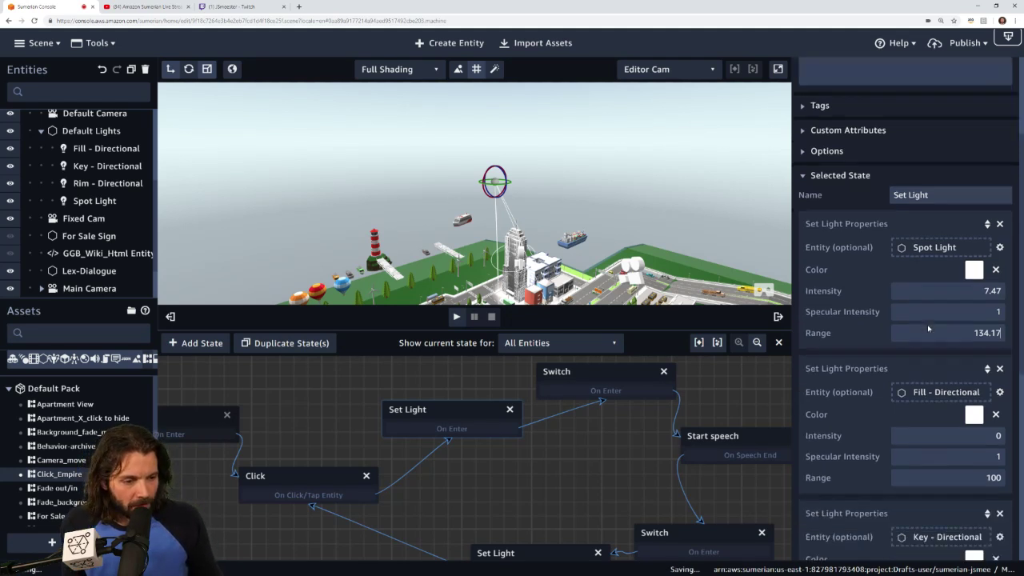
Step: Play the scene, close the map overlay, trigger the skyscraper to test the spotlight and camera switch, and stop playback
{"action": "left_click_drag", "start_coordinate": [576, 452], "coordinate": [560, 431]}
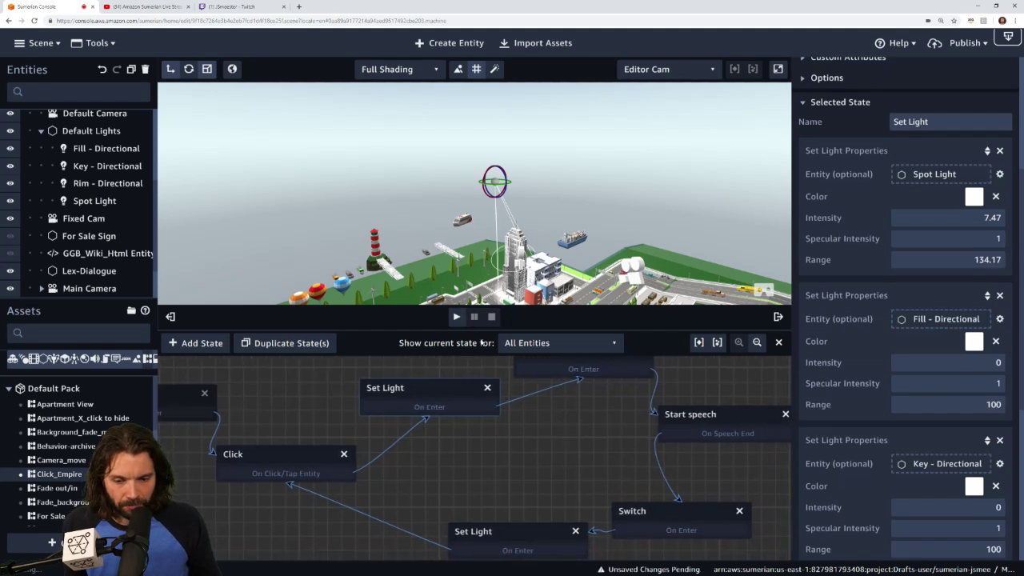
{"action": "left_click", "coordinate": [521, 448]}
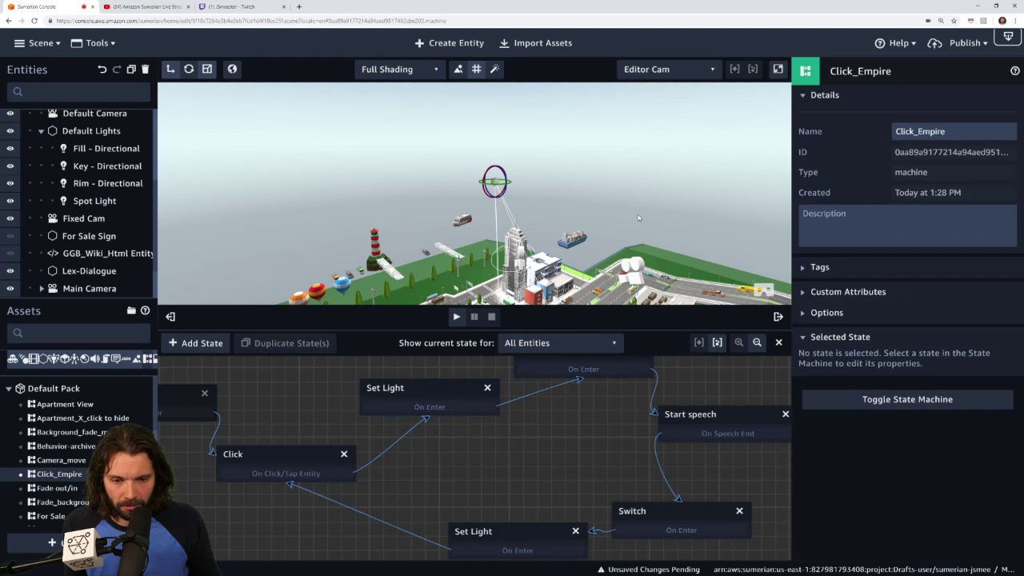
{"action": "left_click", "coordinate": [456, 318]}
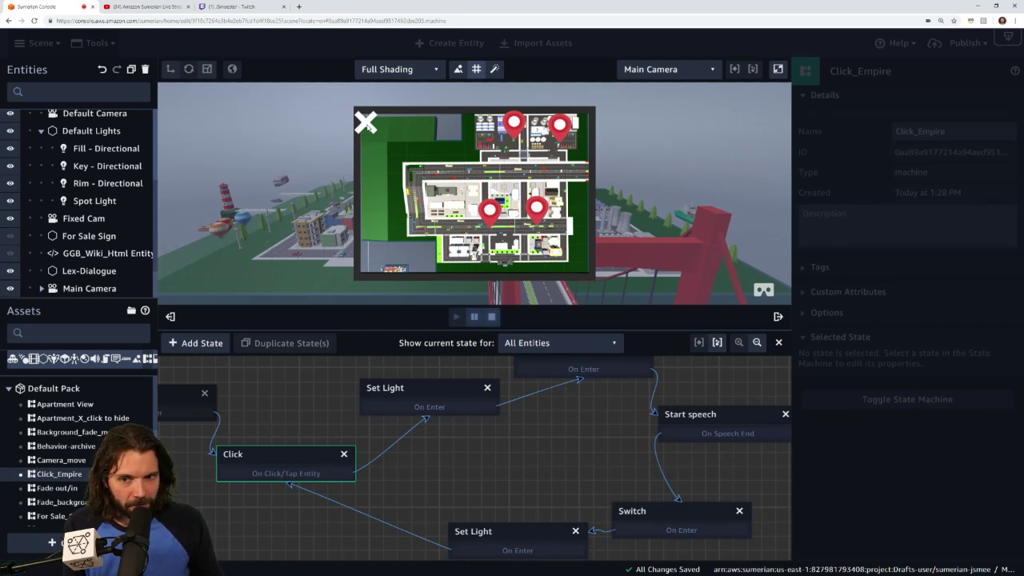
{"action": "left_click", "coordinate": [365, 122]}
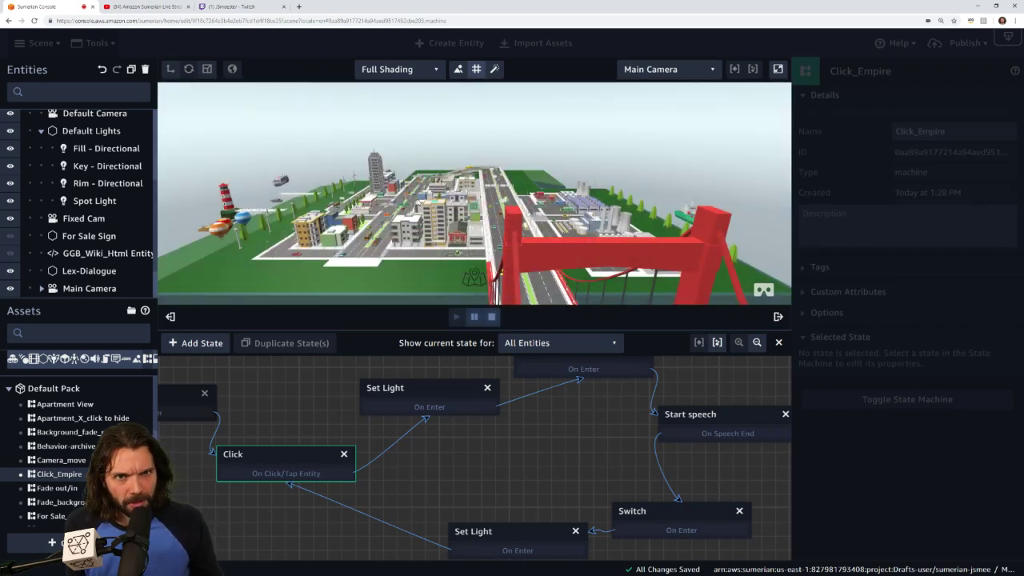
{"action": "left_click", "coordinate": [379, 165]}
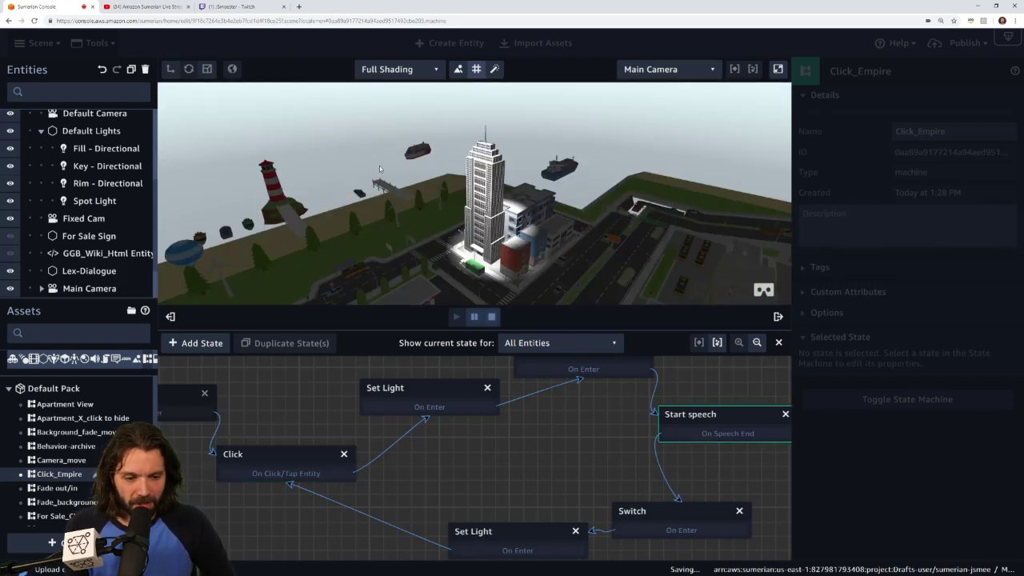
{"action": "left_click", "coordinate": [492, 317]}
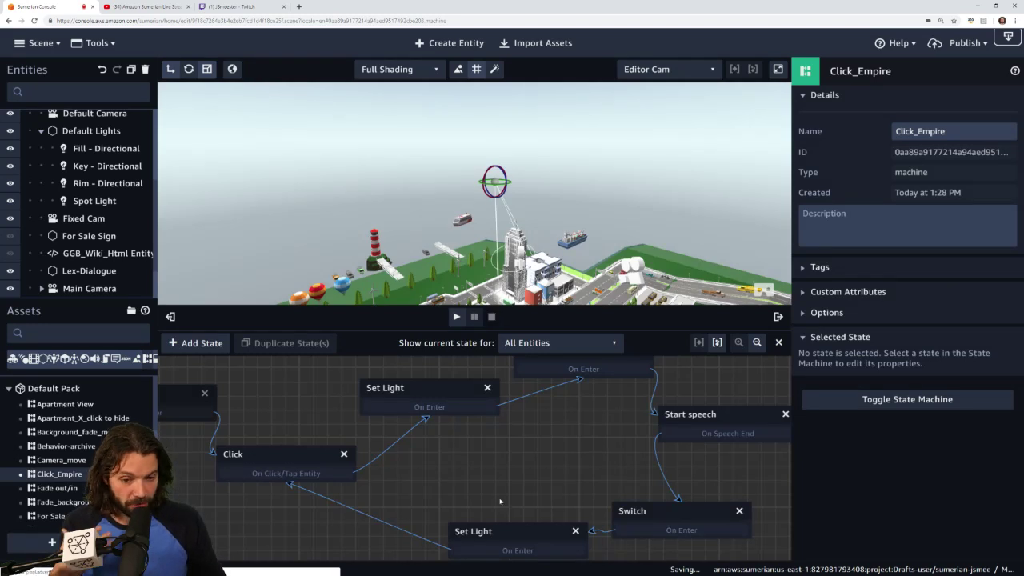
{"action": "scroll", "coordinate": [535, 457], "scroll_direction": "down", "scroll_amount": 4}
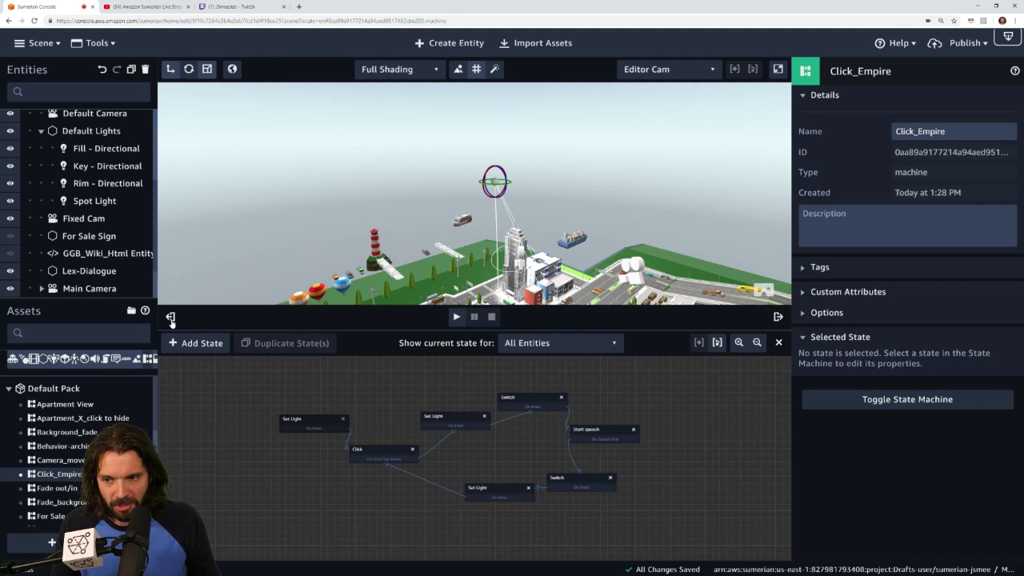
{"action": "scroll", "coordinate": [119, 196], "scroll_direction": "up", "scroll_amount": 4}
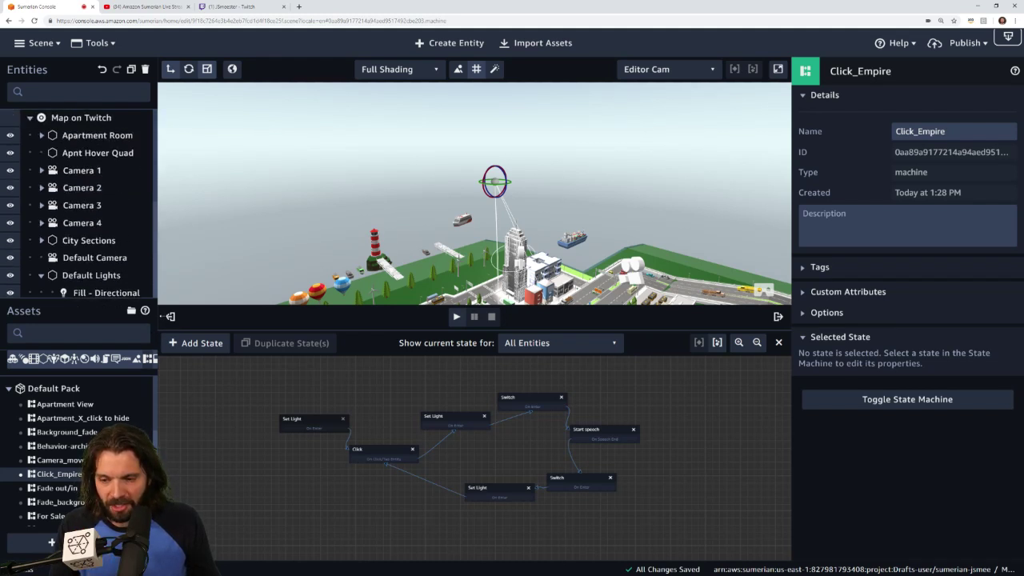
{"action": "left_click", "coordinate": [172, 317]}
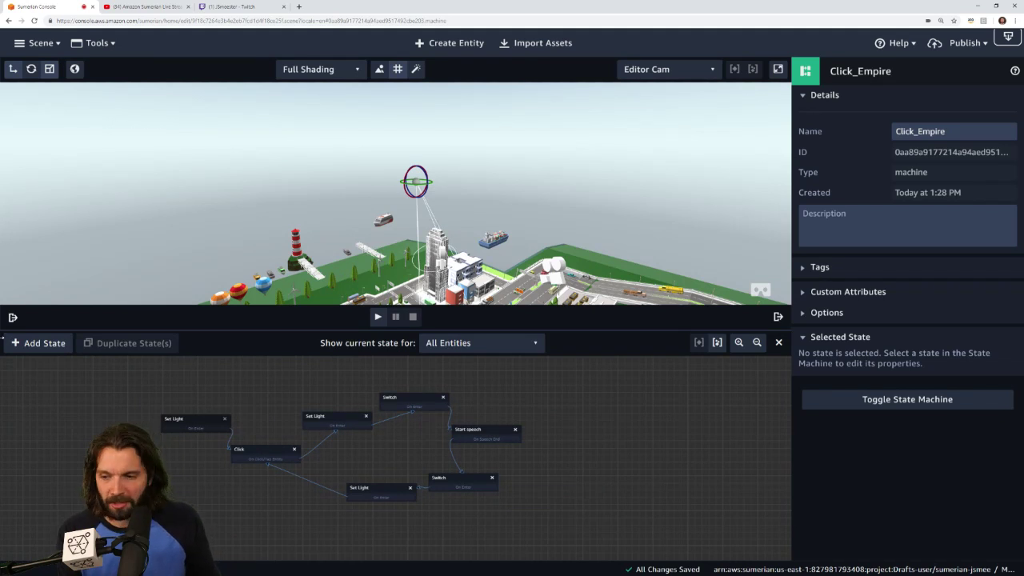
{"action": "left_click", "coordinate": [12, 318]}
{"action": "scroll", "coordinate": [83, 260], "scroll_direction": "down", "scroll_amount": 3}
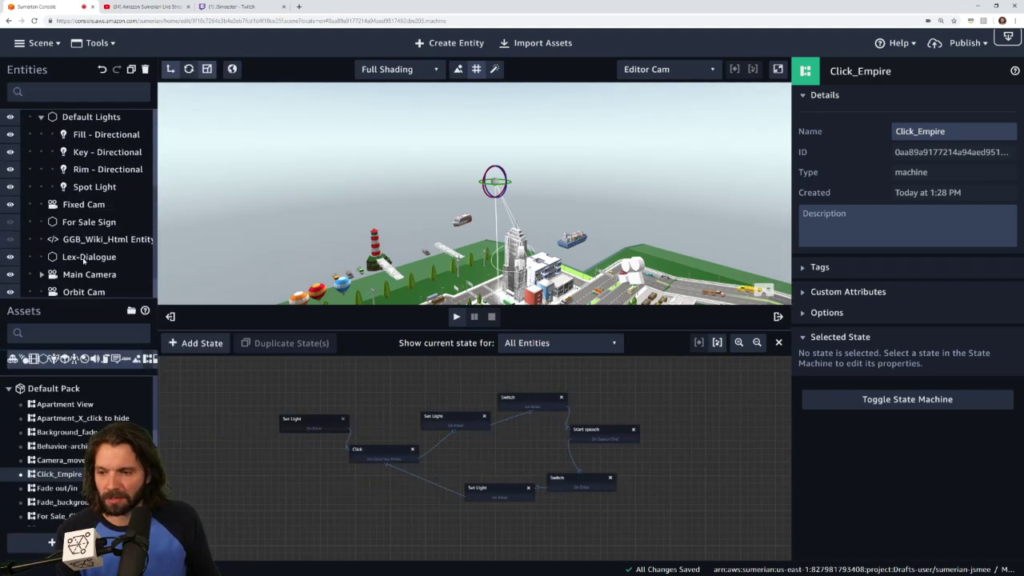
Step: Add a Speech component to the Empire entity in section_1 of City Sections, and create an empty speech file and open it for editing
{"action": "scroll", "coordinate": [83, 259], "scroll_direction": "up", "scroll_amount": 3}
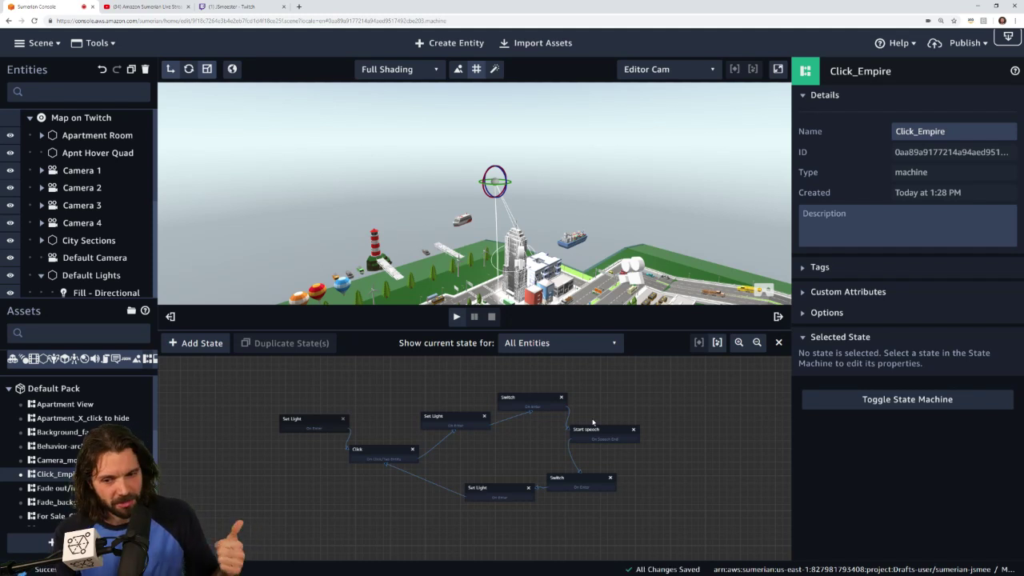
{"action": "left_click", "coordinate": [42, 240]}
{"action": "scroll", "coordinate": [48, 232], "scroll_direction": "down", "scroll_amount": 3}
{"action": "left_click", "coordinate": [95, 190]}
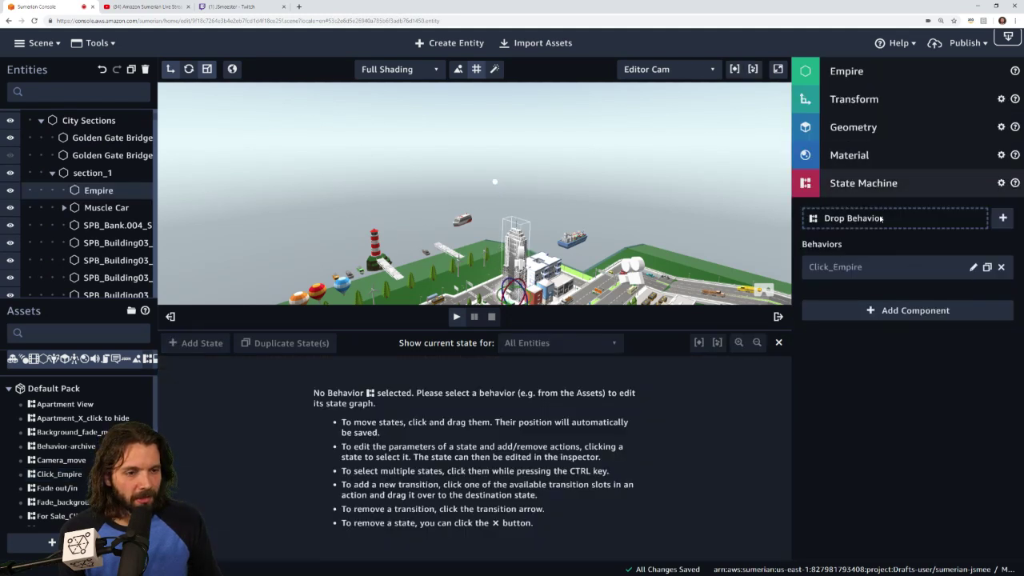
{"action": "left_click", "coordinate": [916, 312]}
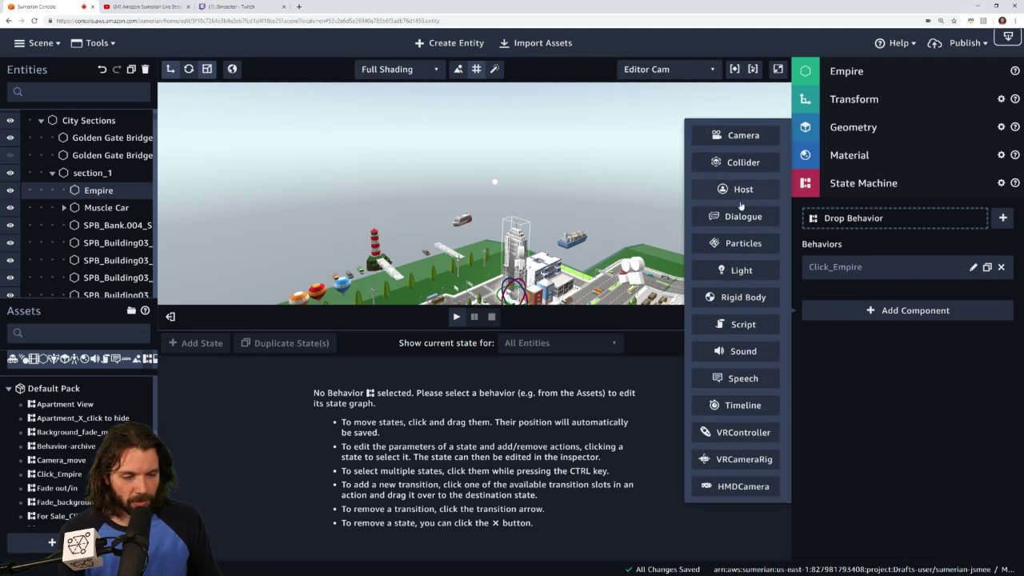
{"action": "left_click", "coordinate": [743, 380]}
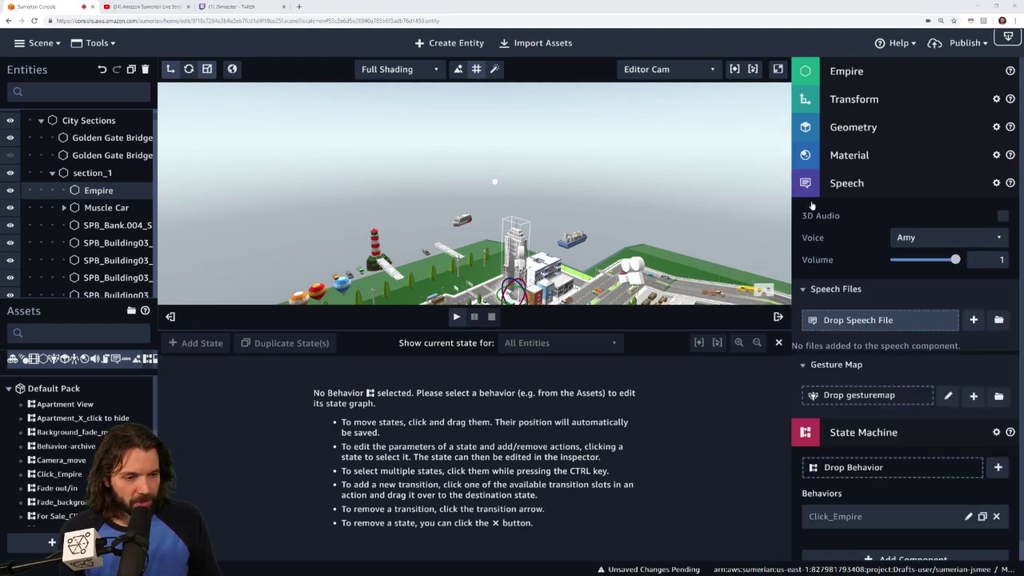
{"action": "left_click", "coordinate": [973, 320]}
{"action": "left_click", "coordinate": [977, 352]}
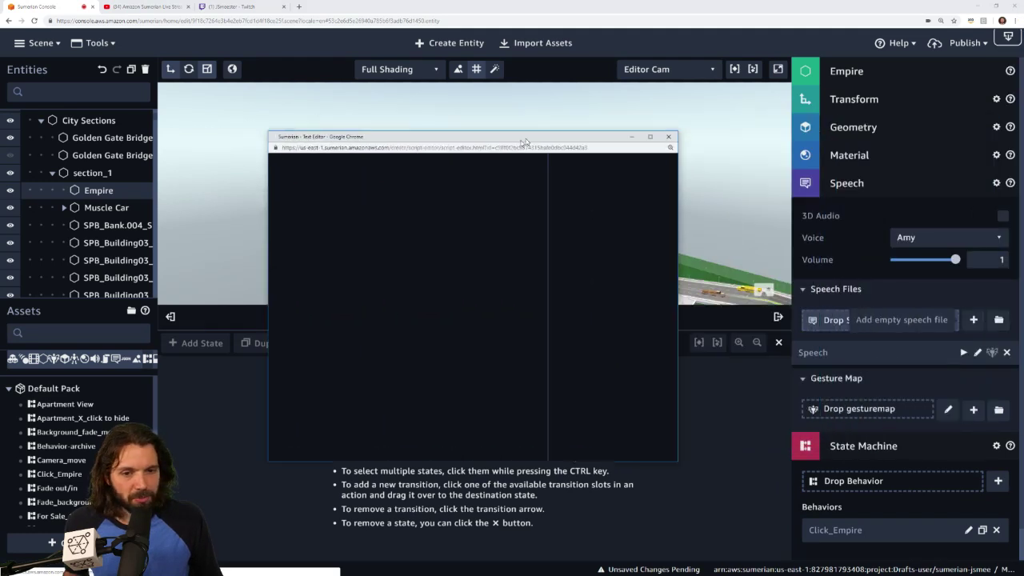
Step: Search Google for "empire state building" in a new browser tab and look at the official site before returning to the results
{"action": "left_click", "coordinate": [298, 7]}
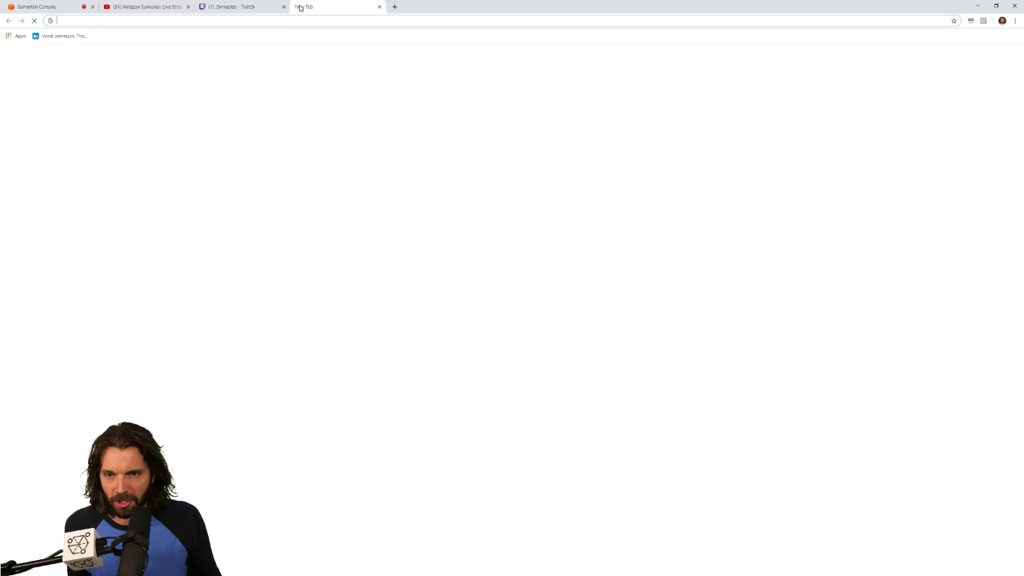
{"action": "type", "text": "gmpire state bu"}
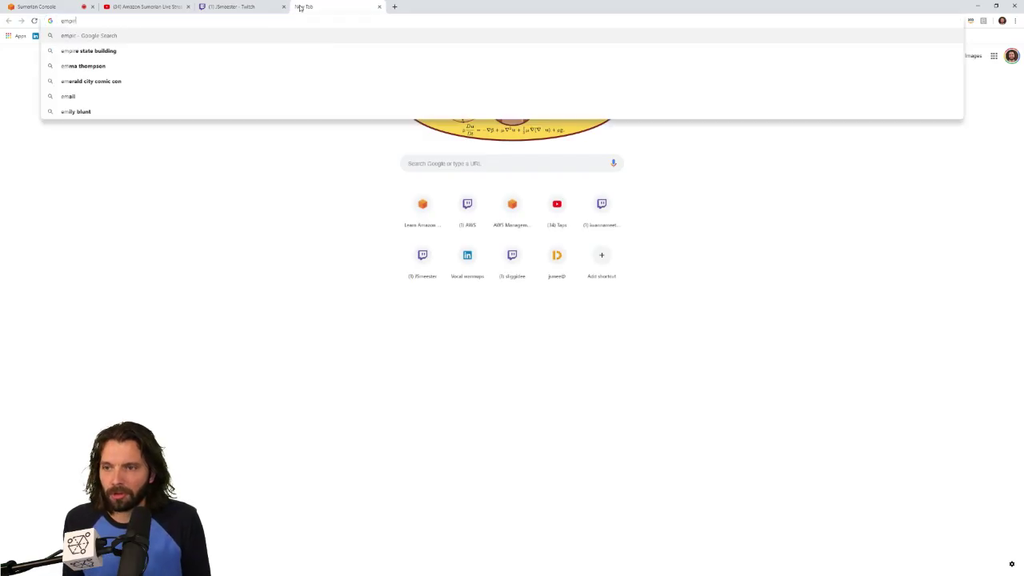
{"action": "type", "text": "ilding"}
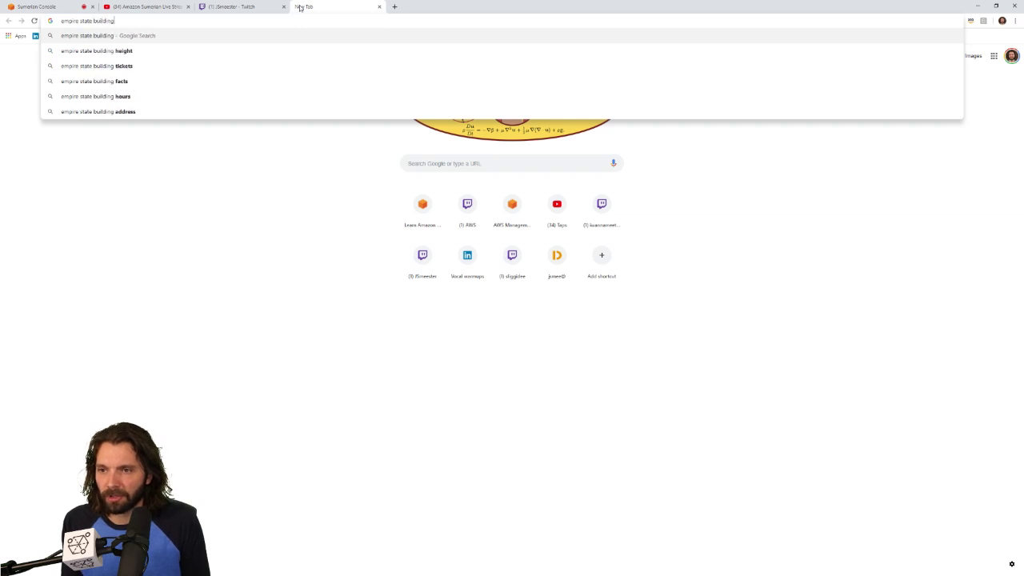
{"action": "key", "text": "Return"}
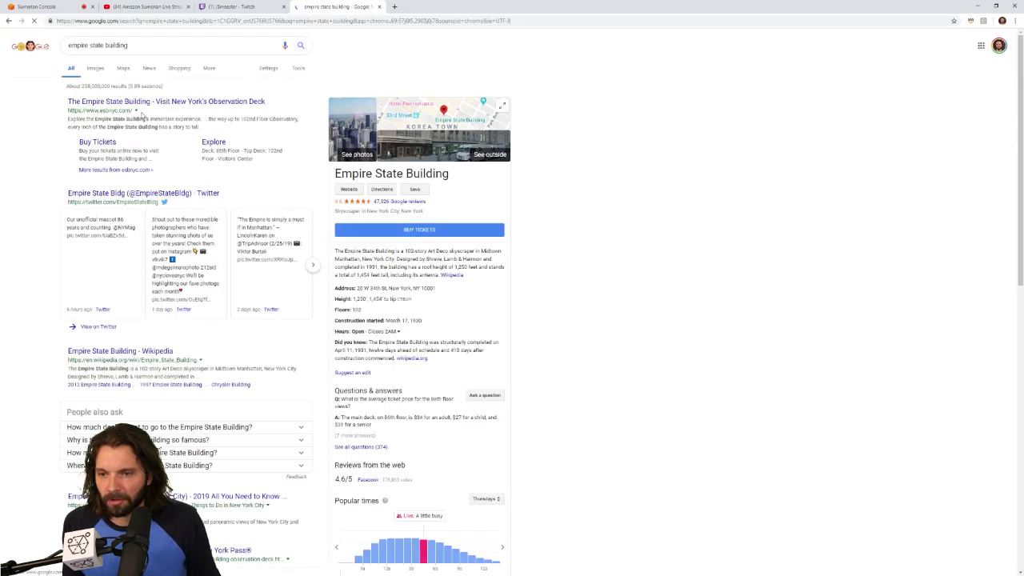
{"action": "left_click", "coordinate": [183, 103]}
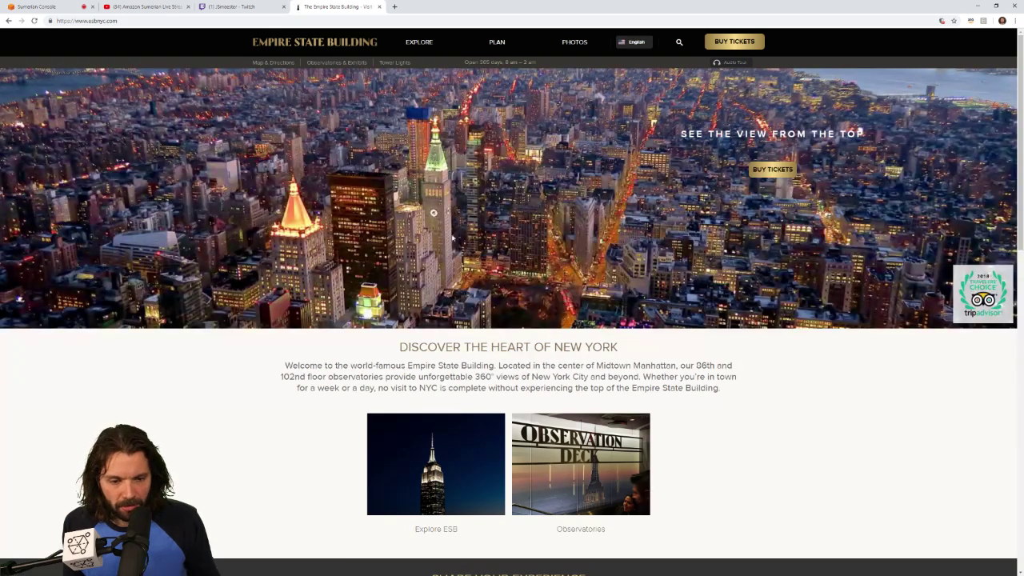
{"action": "left_click", "coordinate": [7, 20]}
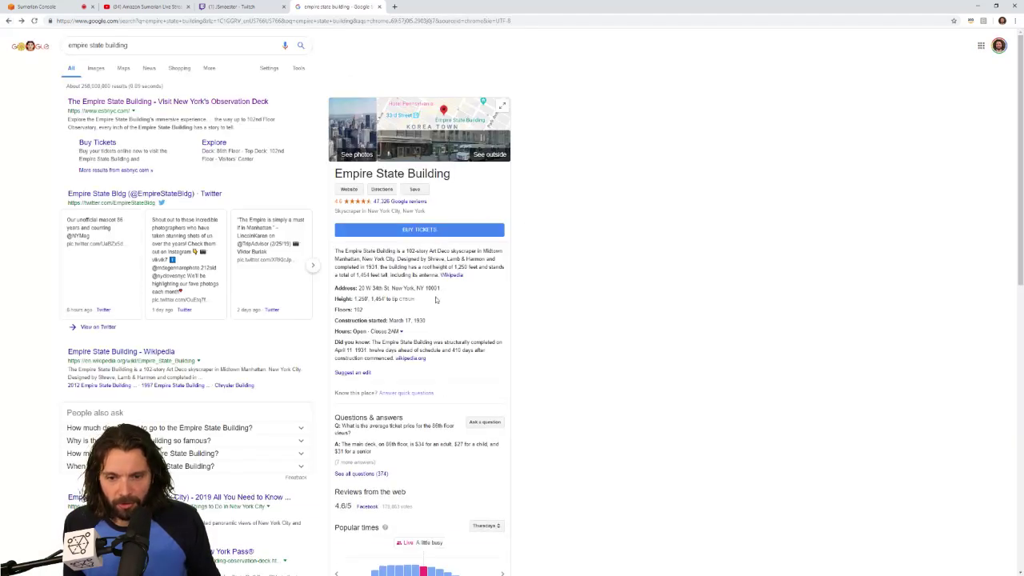
Step: Copy Google's Empire State Building description up to "1,454 feet tall" into the Empire entity's Speech file in Sumerian and save it
{"action": "left_click_drag", "start_coordinate": [336, 251], "coordinate": [388, 274]}
{"action": "key", "text": "ctrl+c"}
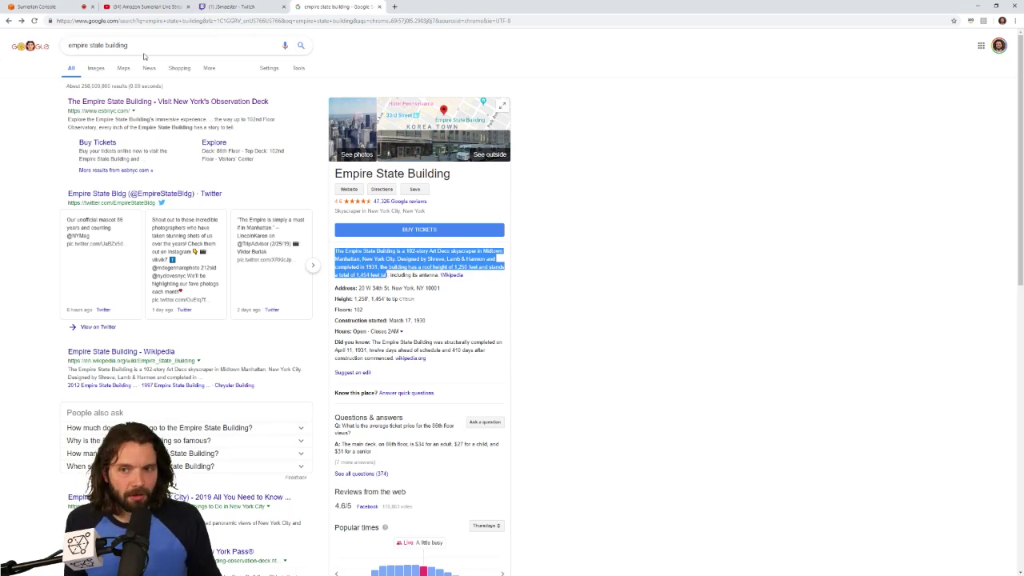
{"action": "left_click", "coordinate": [53, 8]}
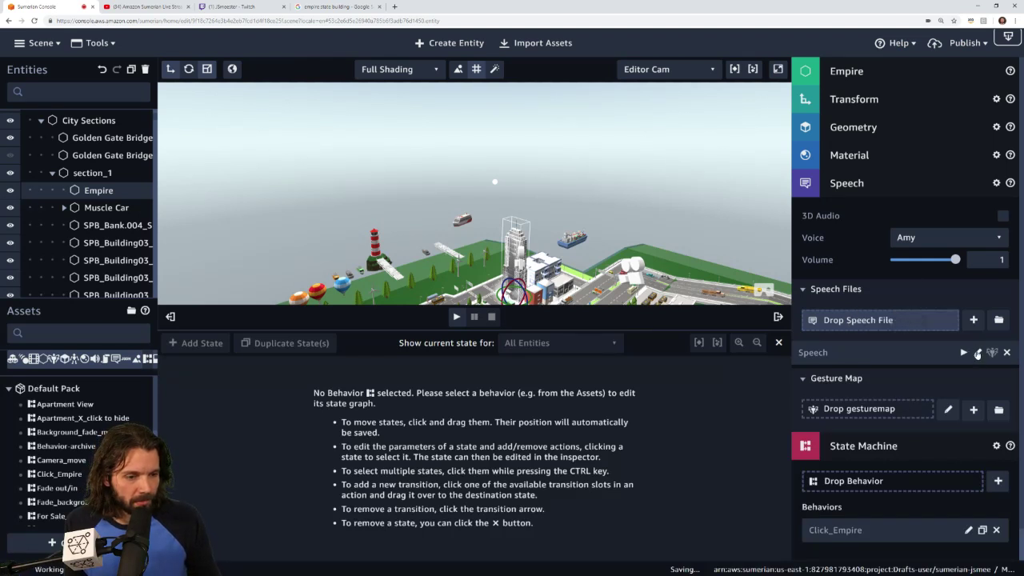
{"action": "left_click", "coordinate": [977, 353]}
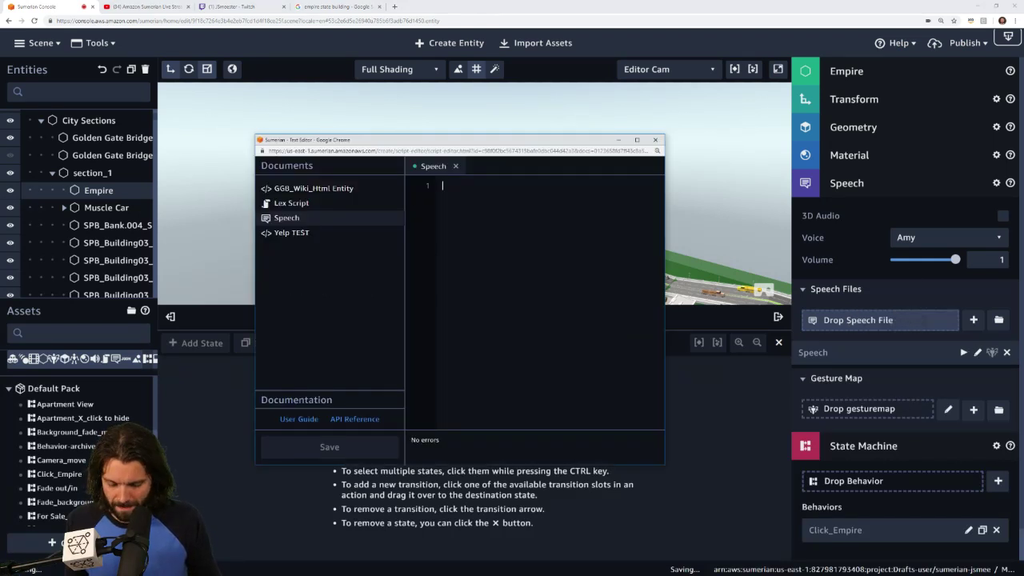
{"action": "key", "text": "ctrl+v"}
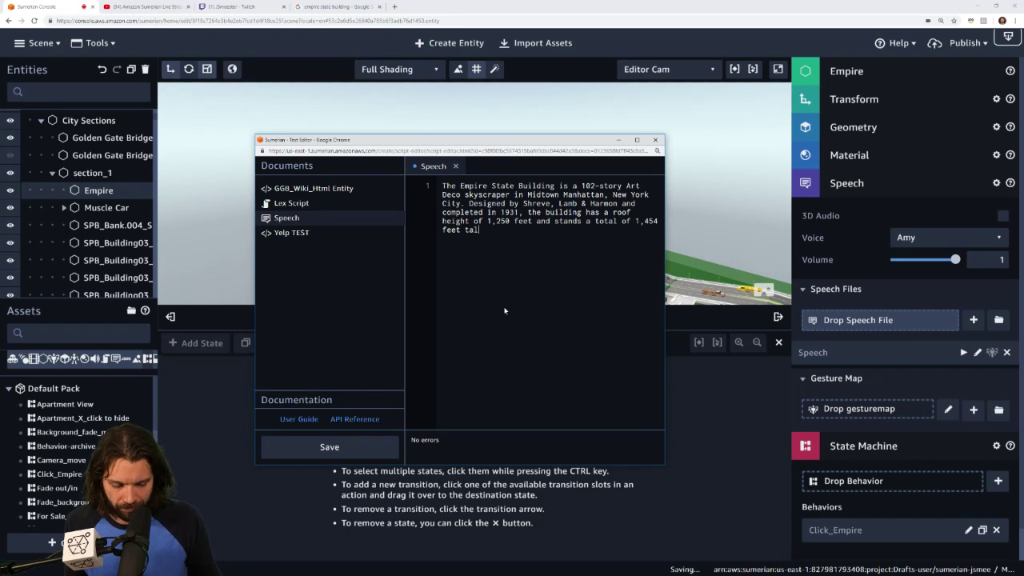
{"action": "type", "text": "l"}
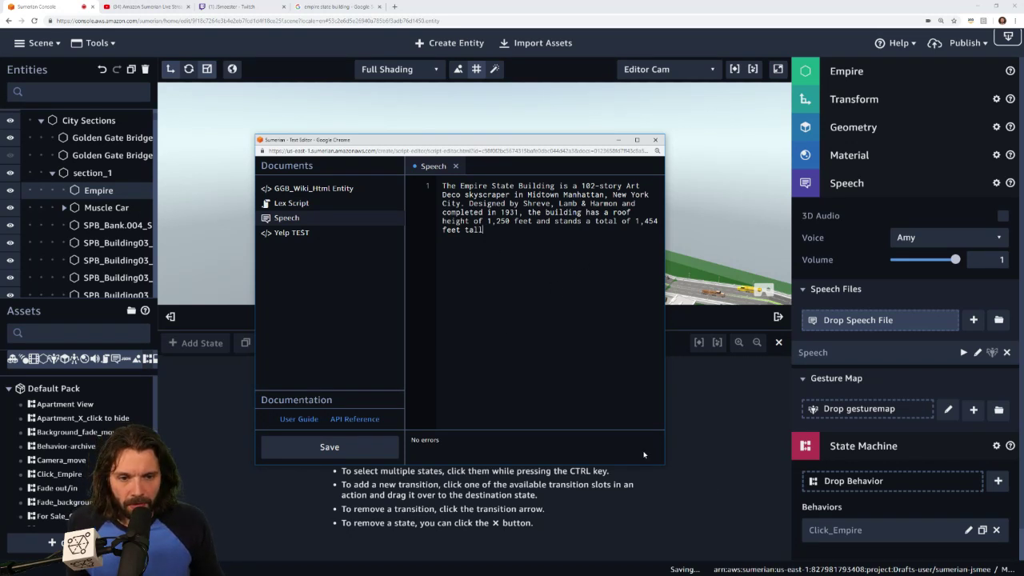
{"action": "left_click_drag", "start_coordinate": [664, 465], "coordinate": [771, 486]}
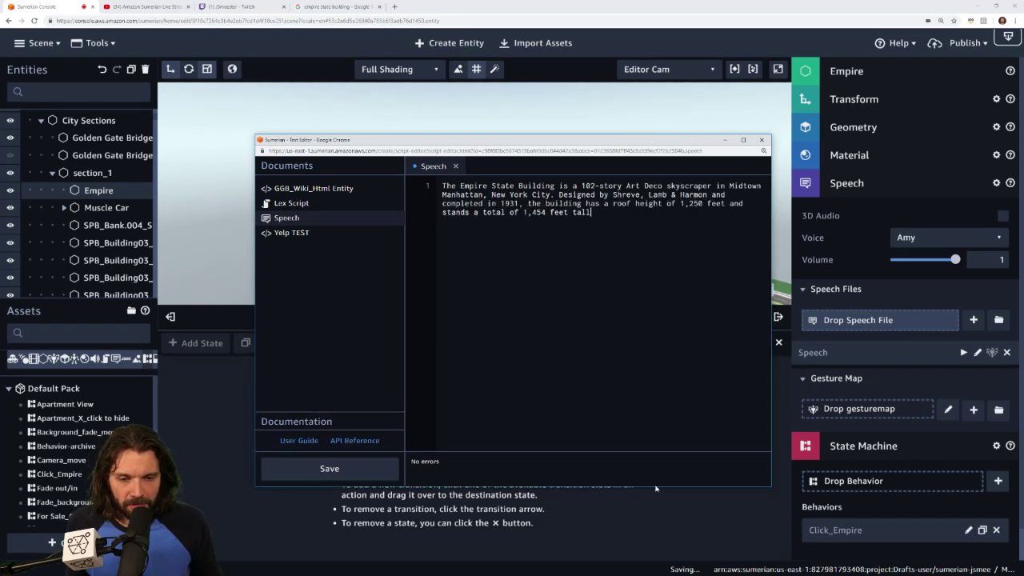
{"action": "left_click", "coordinate": [329, 468]}
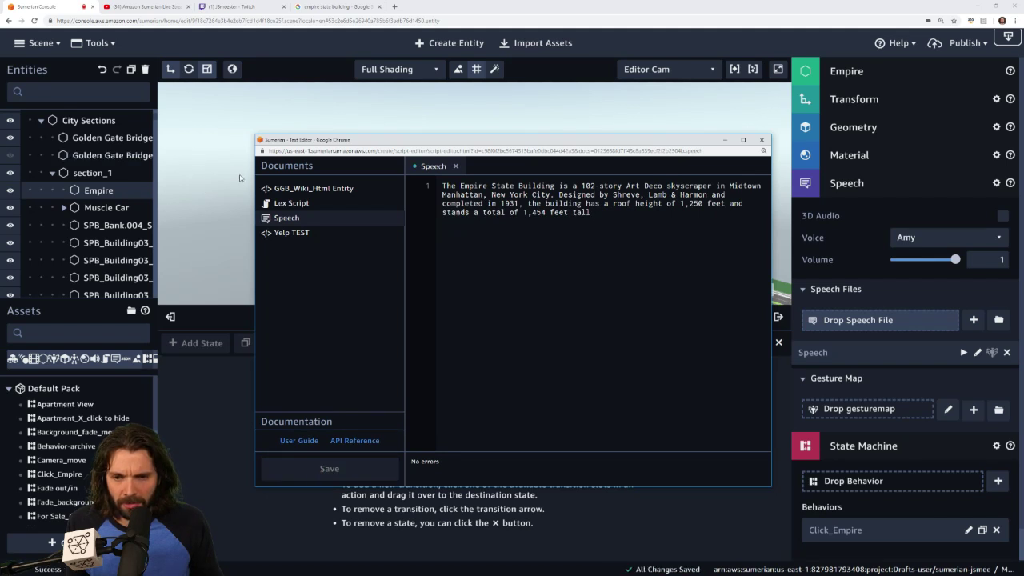
{"action": "left_click", "coordinate": [239, 174]}
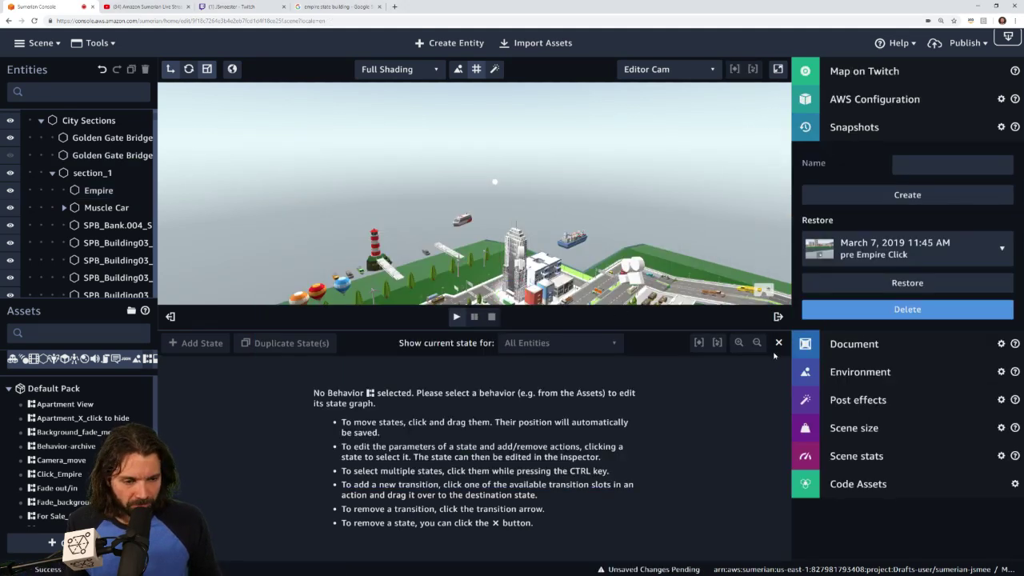
Step: Assign the Speech file to the Start speech state of the Click_Empire behavior
{"action": "left_click_drag", "start_coordinate": [64, 446], "coordinate": [71, 453]}
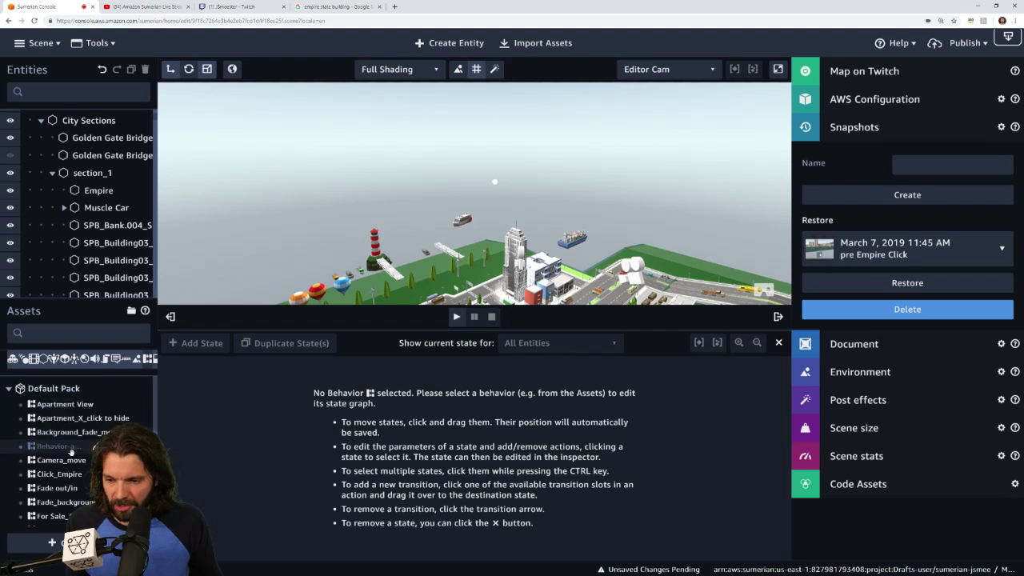
{"action": "left_click", "coordinate": [64, 474]}
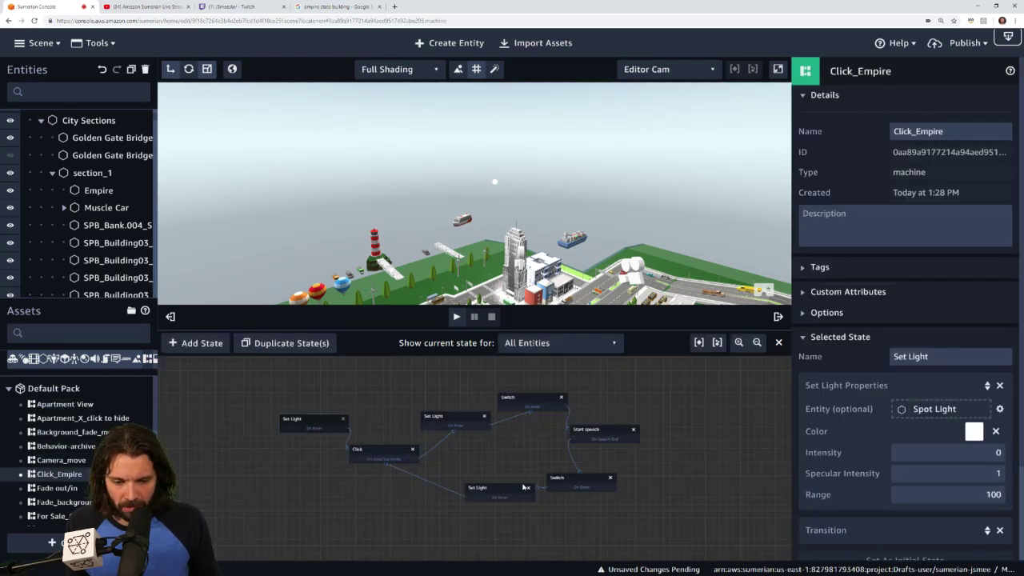
{"action": "left_click", "coordinate": [574, 479]}
{"action": "left_click", "coordinate": [592, 431]}
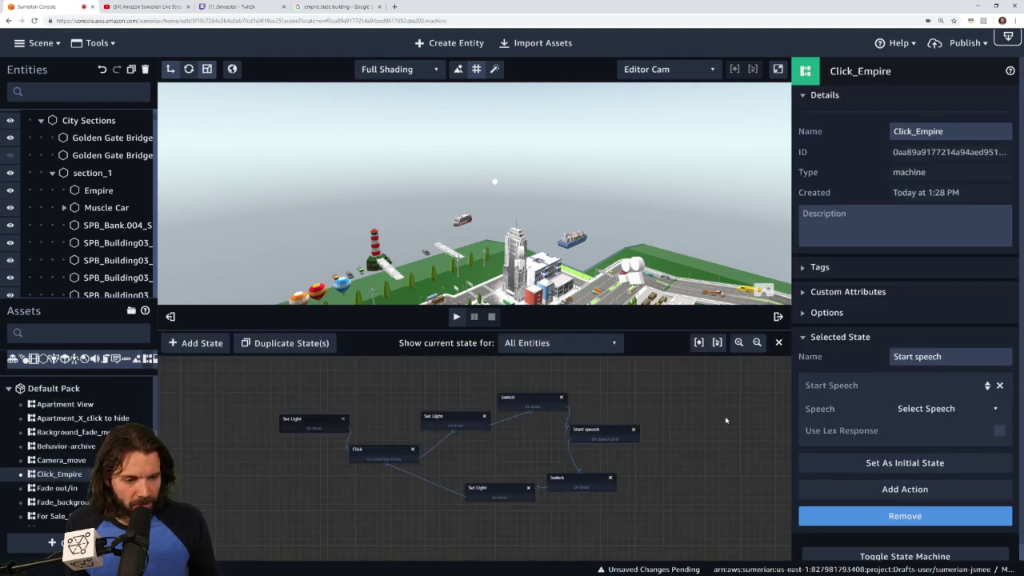
{"action": "left_click", "coordinate": [953, 409]}
{"action": "left_click", "coordinate": [933, 428]}
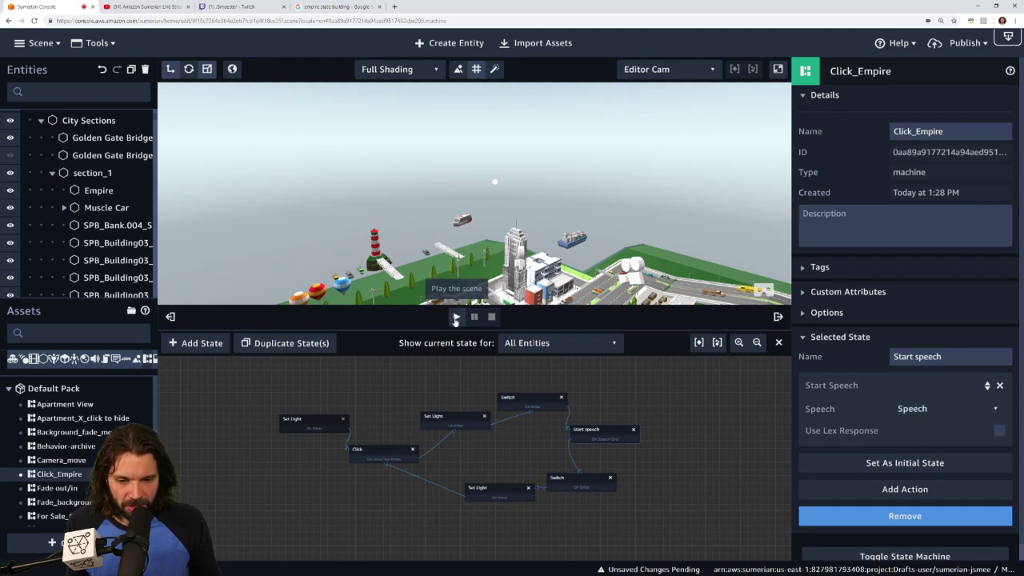
Step: Play the scene, go to the skyscraper through the map, trigger it to test the speech, and stop playback
{"action": "left_click", "coordinate": [456, 317]}
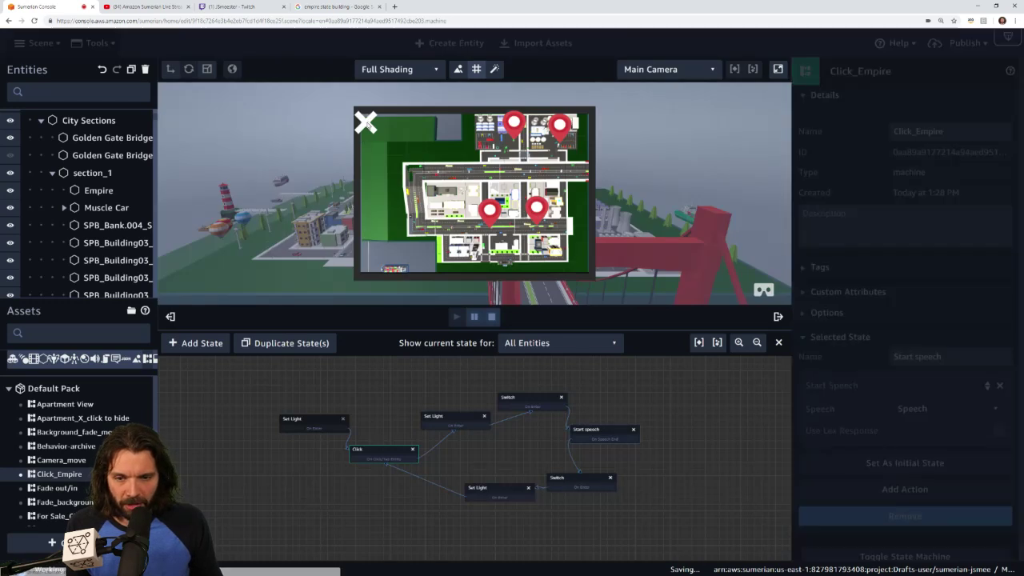
{"action": "left_click", "coordinate": [365, 121]}
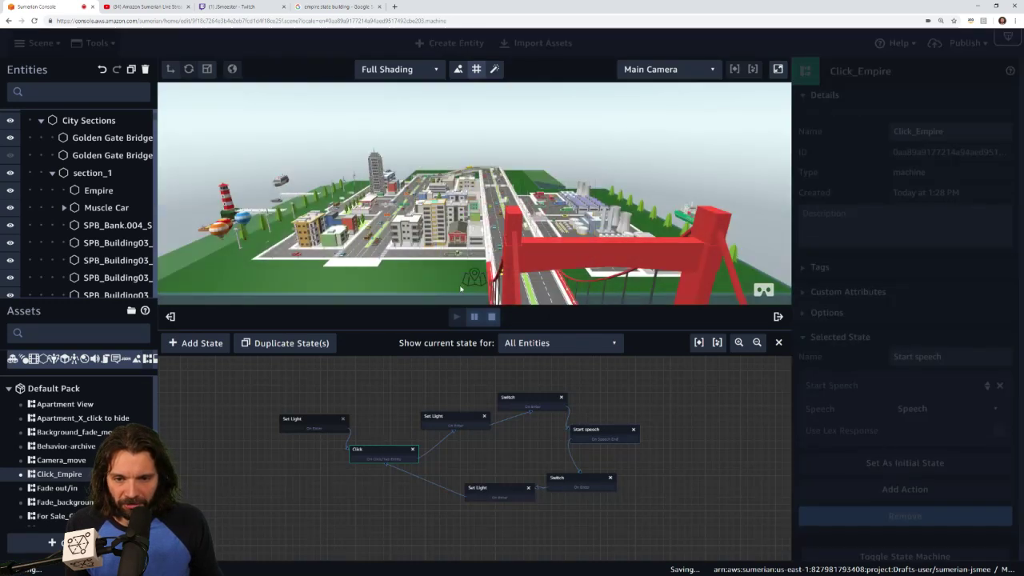
{"action": "left_click", "coordinate": [473, 281]}
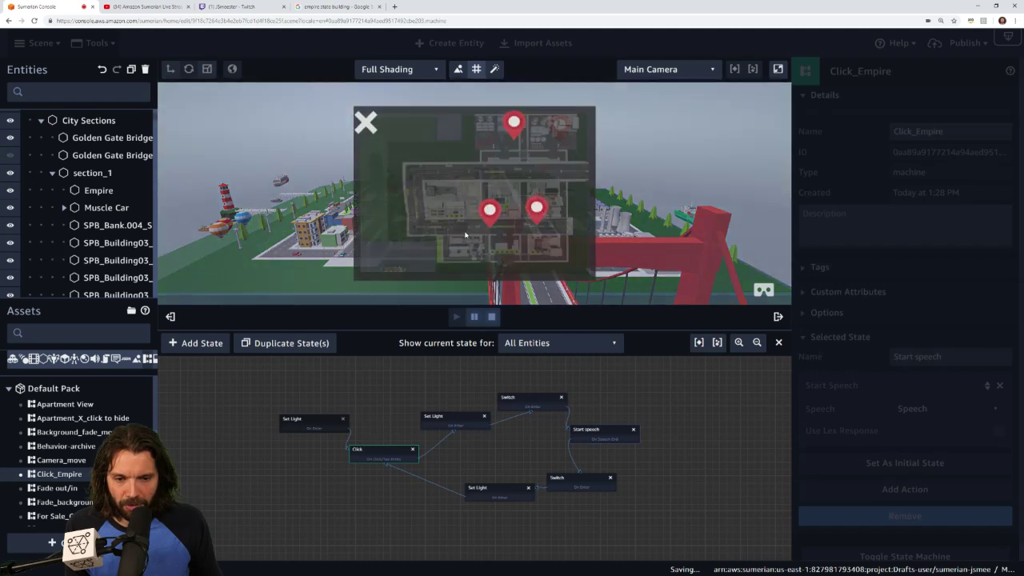
{"action": "left_click", "coordinate": [474, 229]}
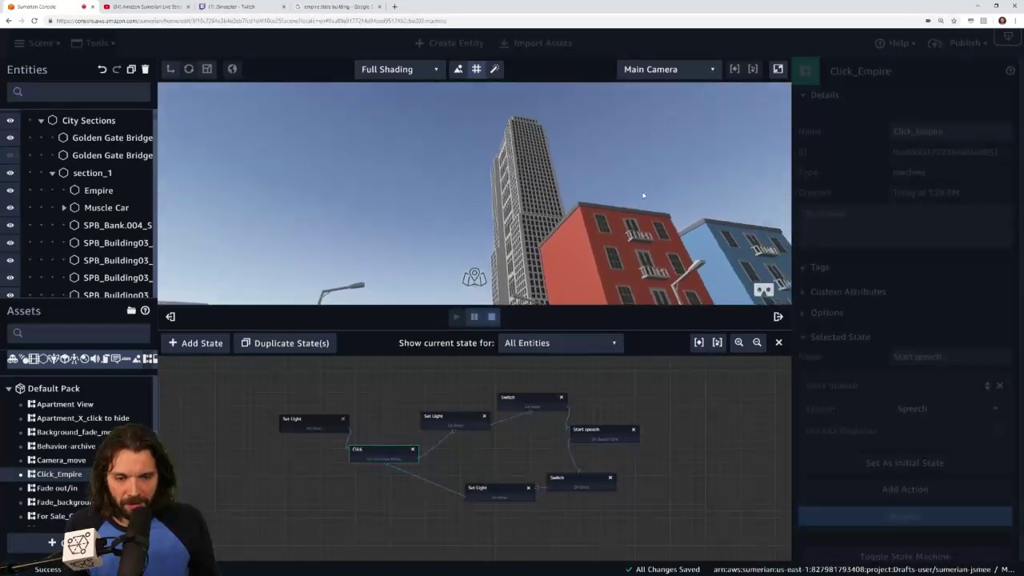
{"action": "left_click", "coordinate": [494, 138]}
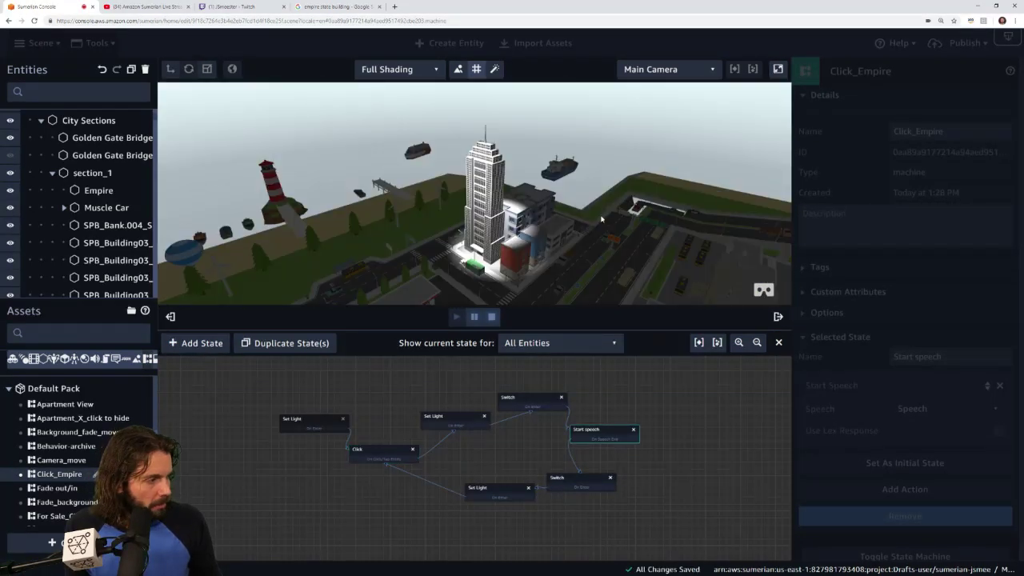
{"action": "left_click", "coordinate": [492, 318]}
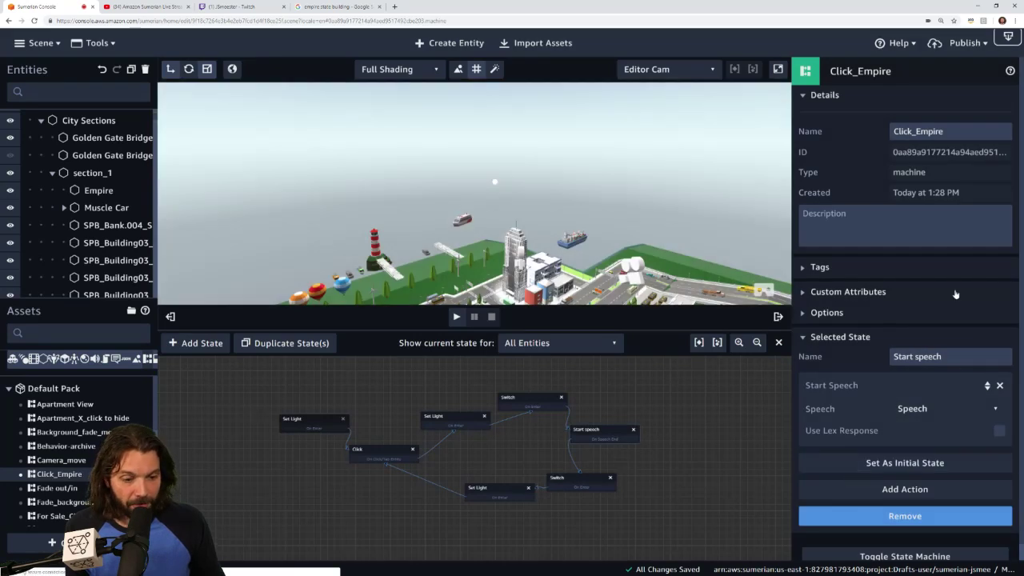
Step: Replace the ampersand in "Lamb & Harmon" with "and" in the Empire entity's Speech file and save it
{"action": "left_click", "coordinate": [95, 192]}
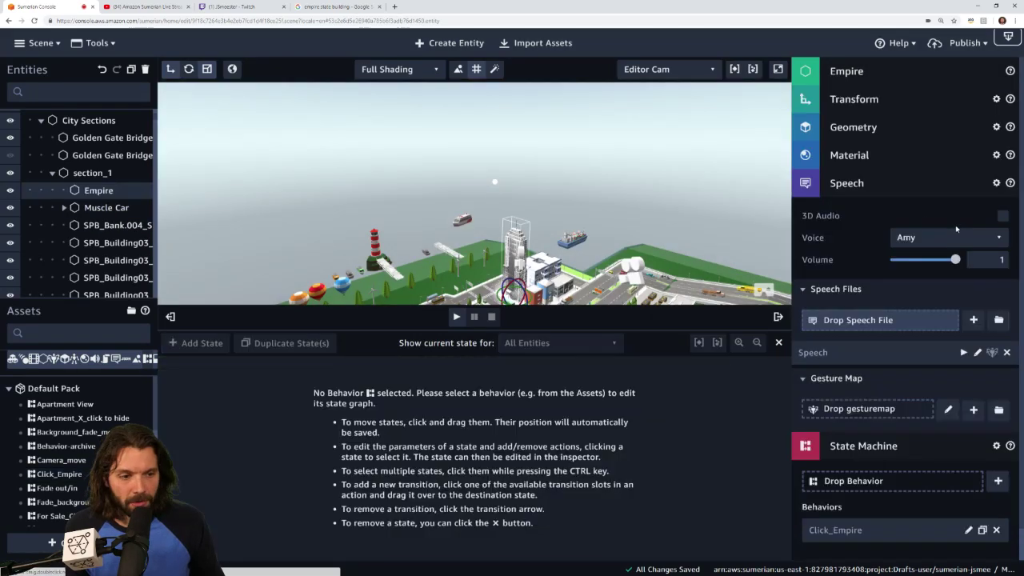
{"action": "left_click", "coordinate": [978, 352]}
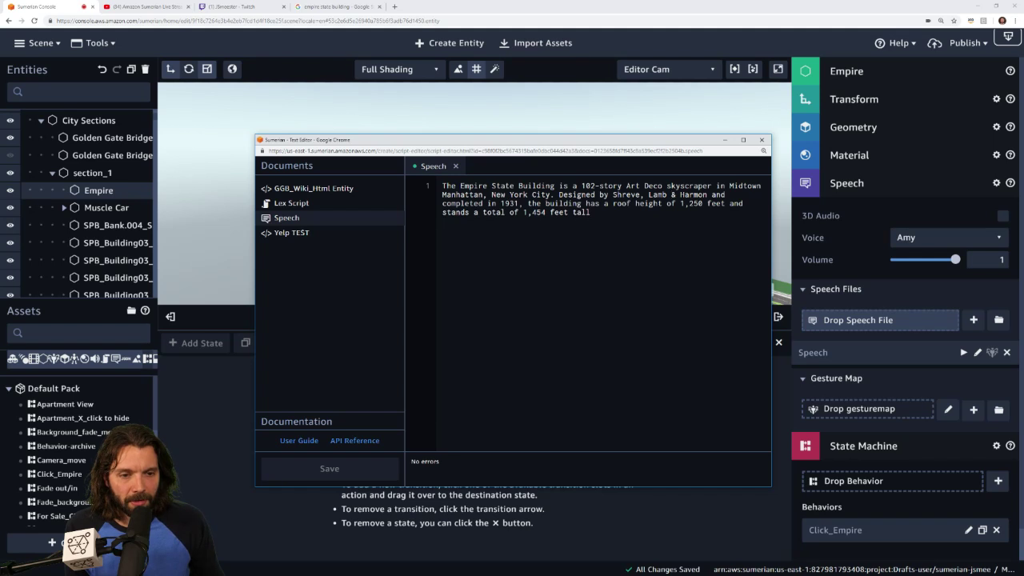
{"action": "key", "text": "BackSpace"}
{"action": "type", "text": "and"}
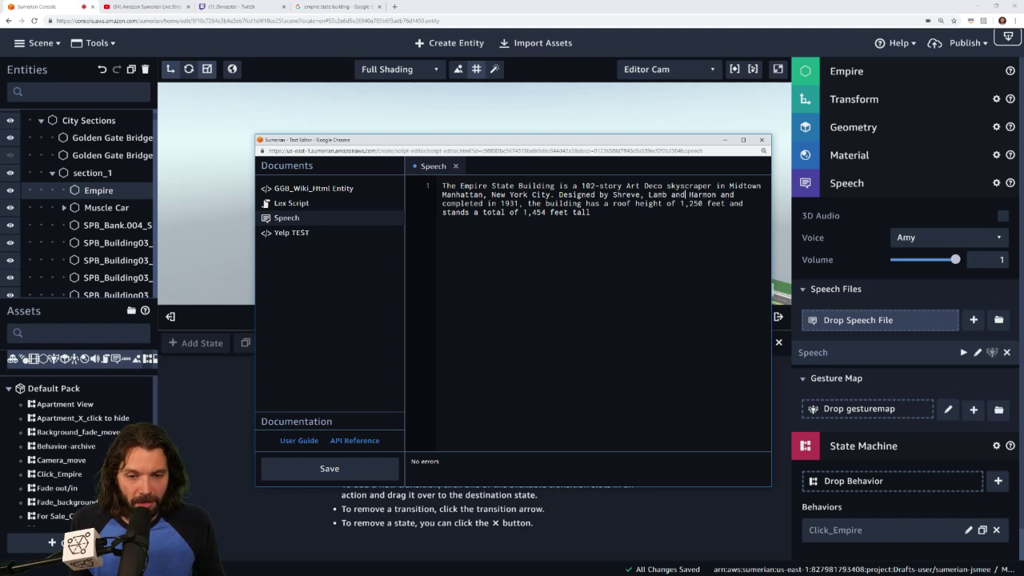
{"action": "left_click", "coordinate": [529, 204]}
{"action": "key", "text": "BackSpace"}
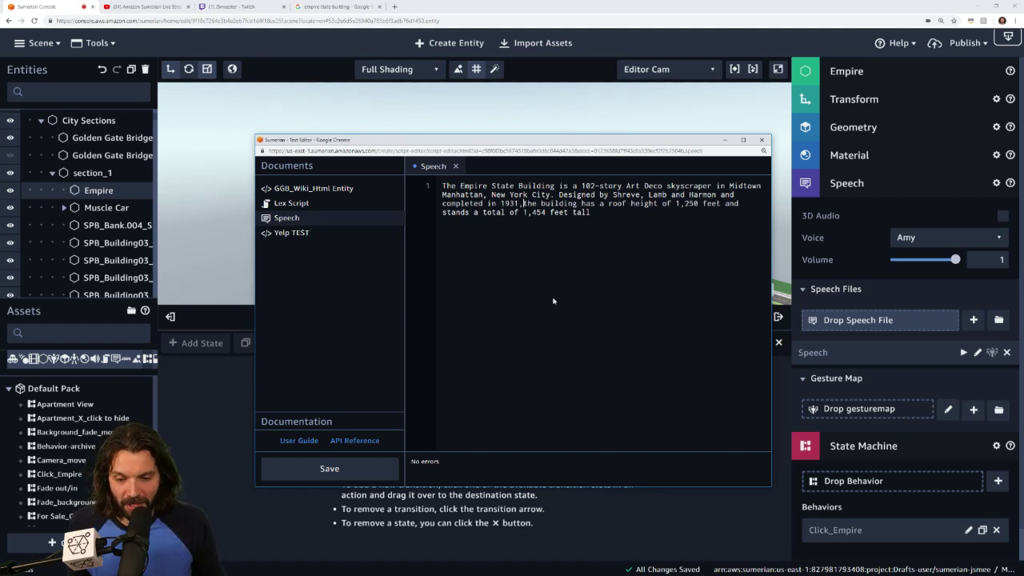
{"action": "left_click", "coordinate": [350, 469]}
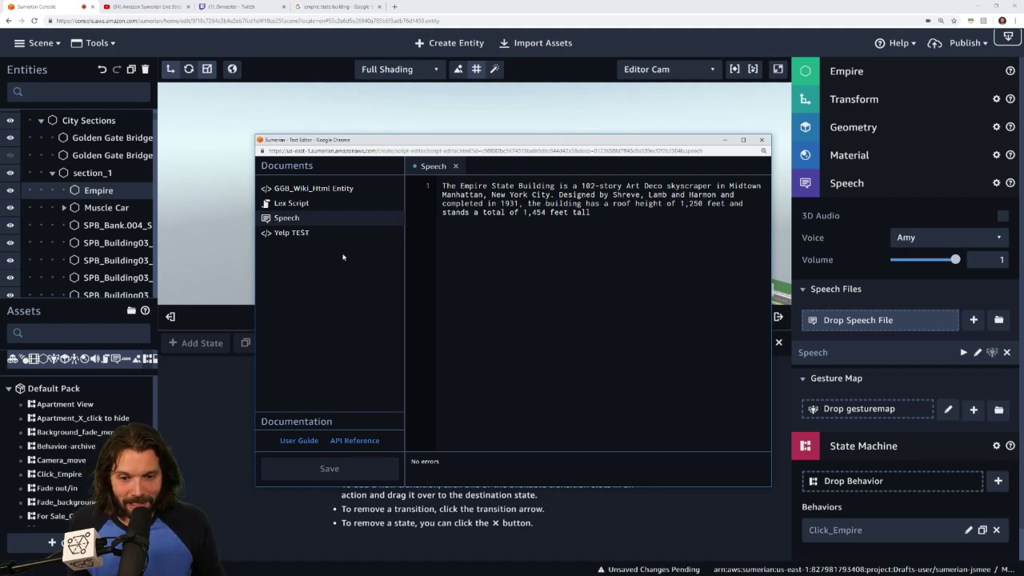
{"action": "left_click", "coordinate": [232, 135]}
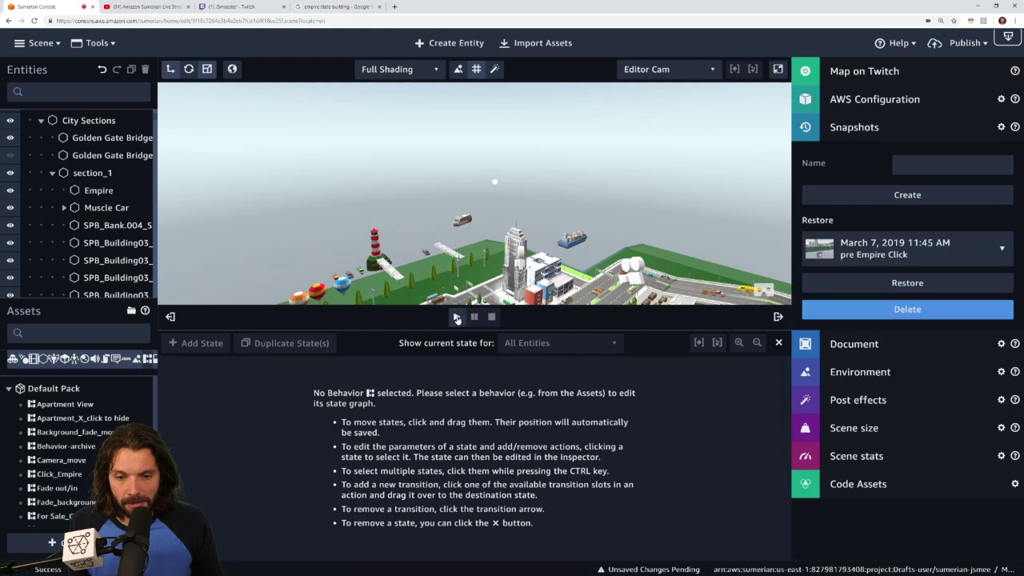
Step: Play the scene with the state graph closed, dismiss the map overlay, and trigger the skyscraper to test the revised speech
{"action": "left_click", "coordinate": [457, 317]}
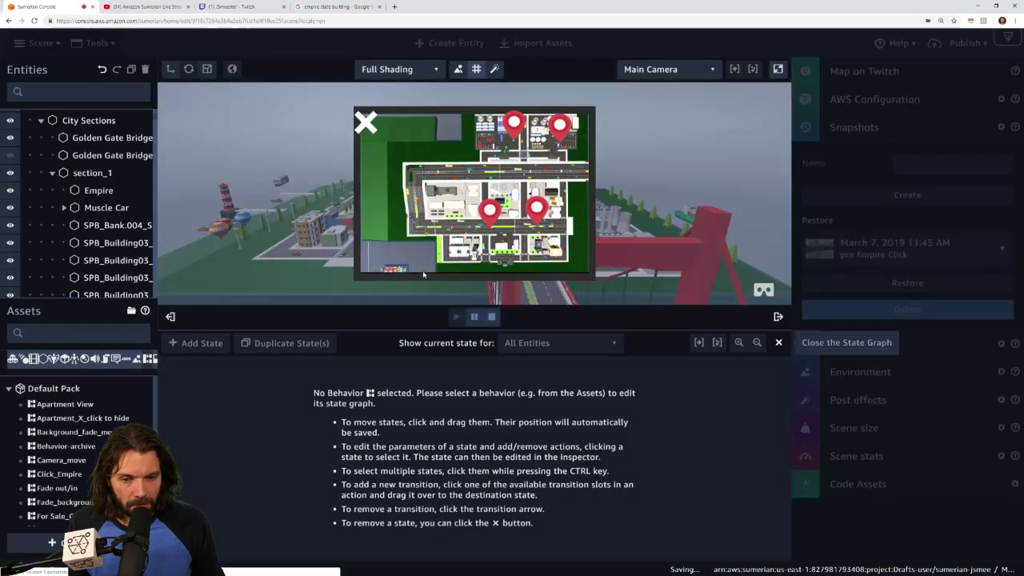
{"action": "left_click", "coordinate": [779, 344]}
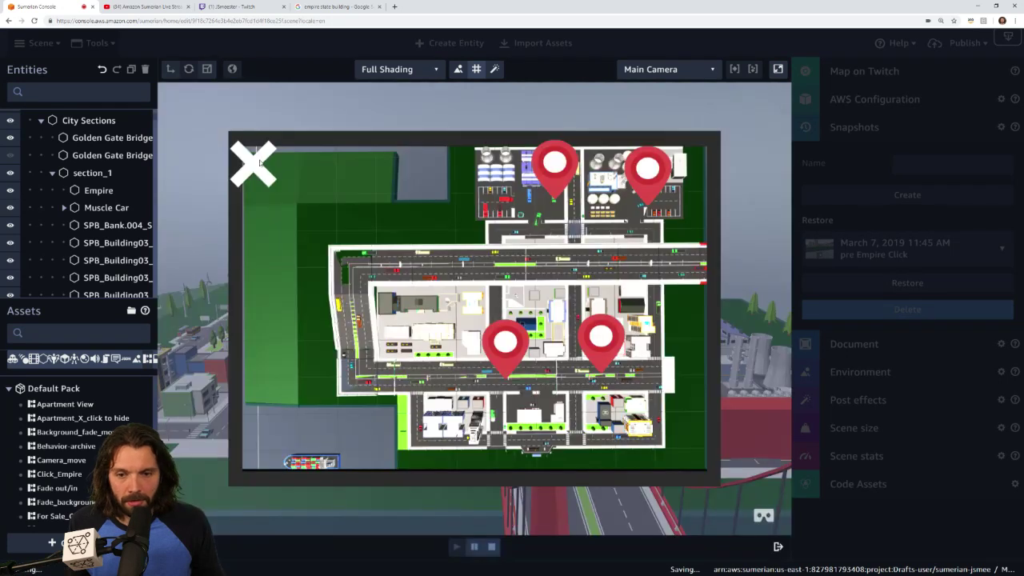
{"action": "left_click", "coordinate": [263, 165]}
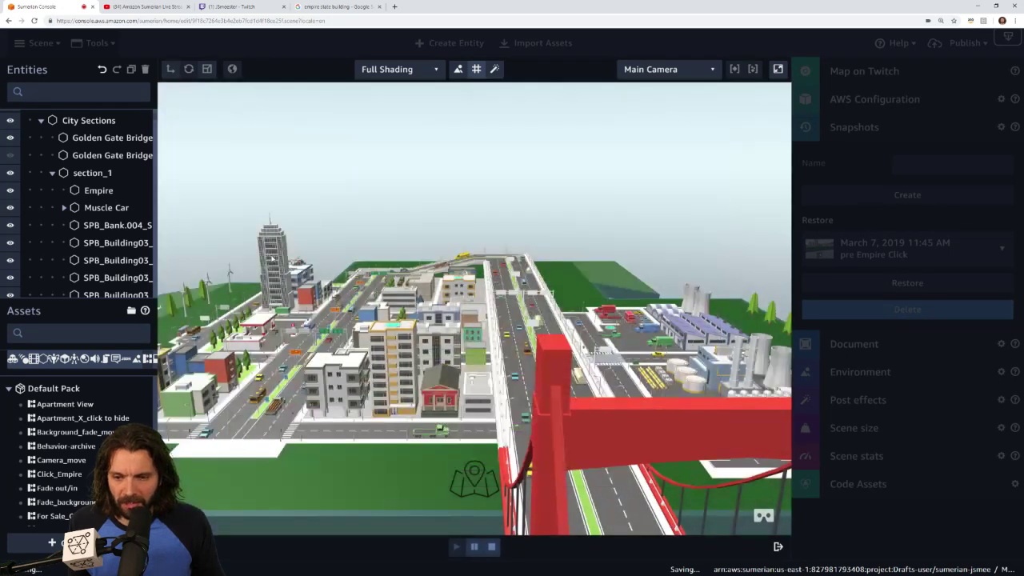
{"action": "left_click", "coordinate": [280, 251]}
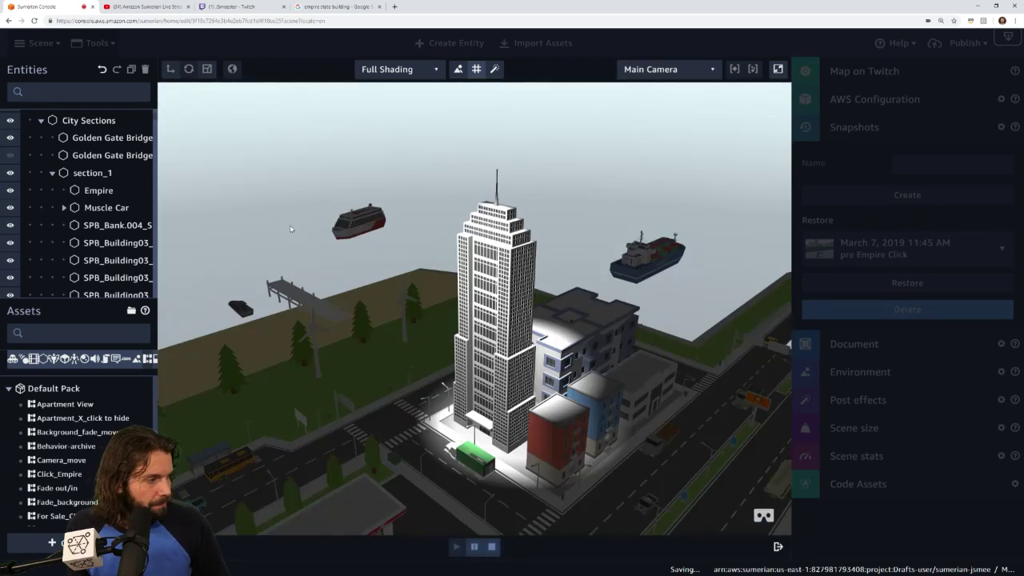